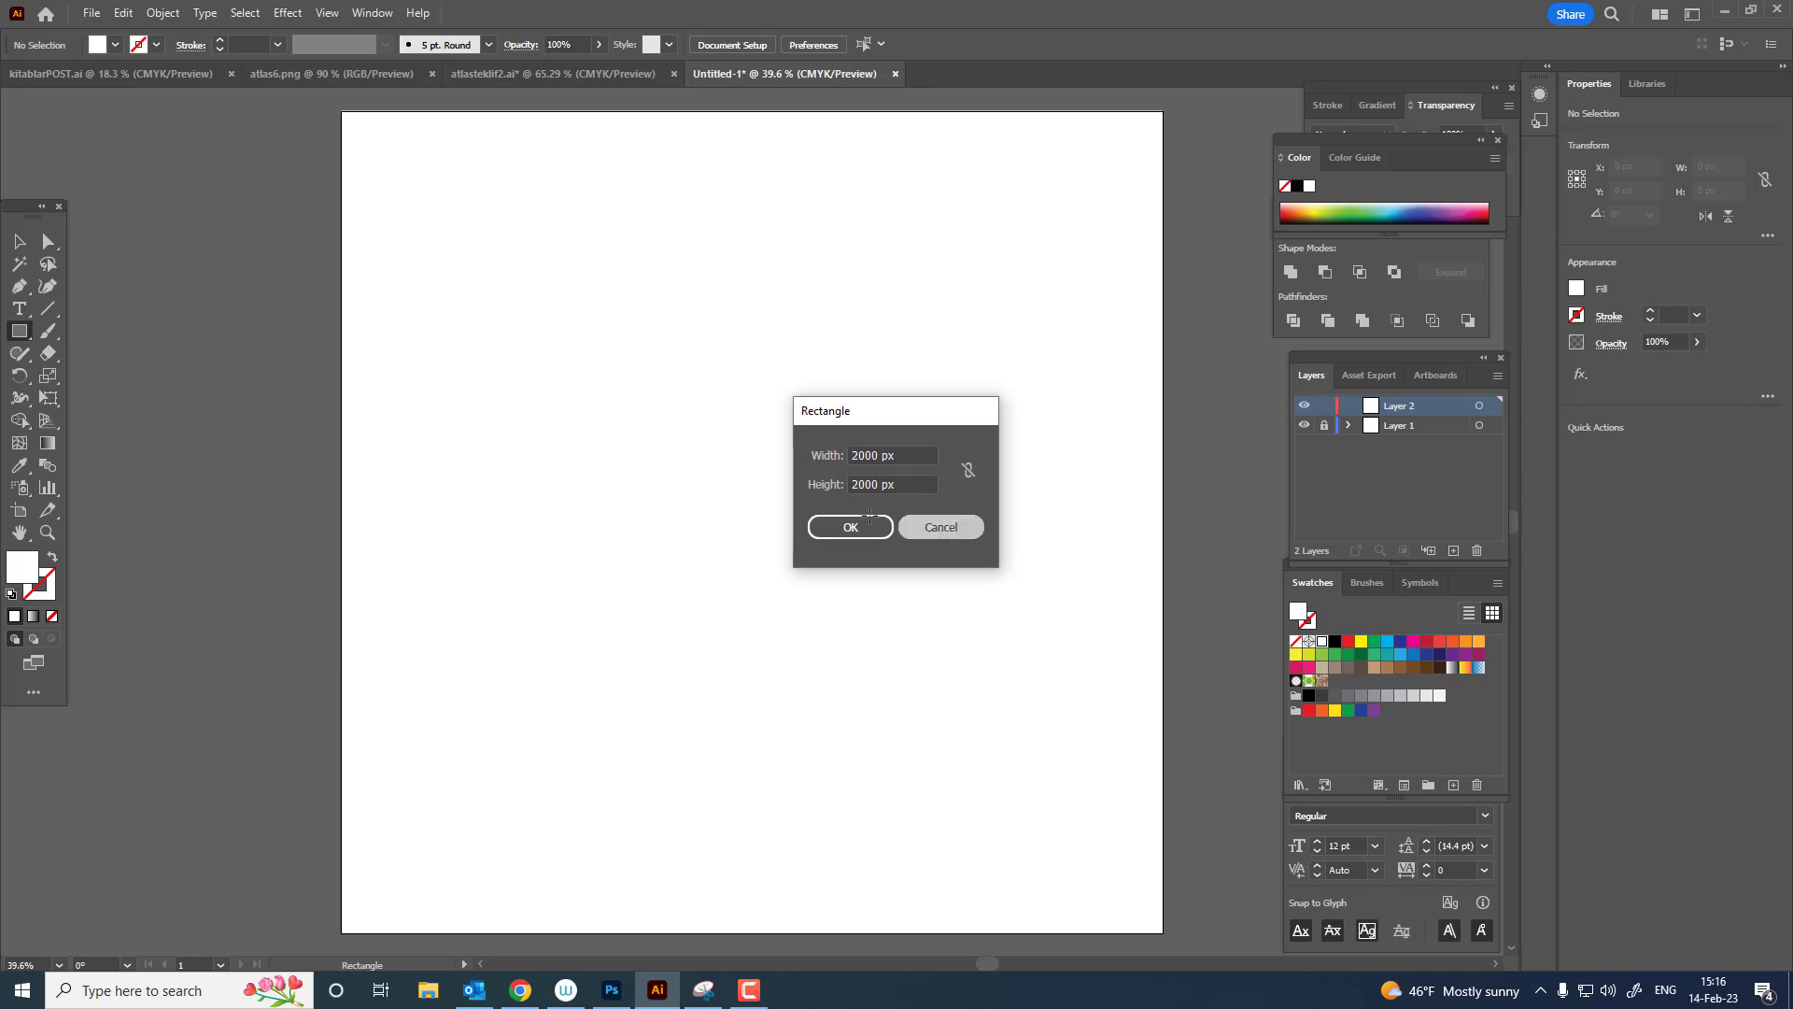
Draw a closed wedge with two straight sides and a curved right end using the Pen tool, forming the slice's top face.
key("z")
left_click_drag(792, 507, 821, 517)
left_click(16, 294)
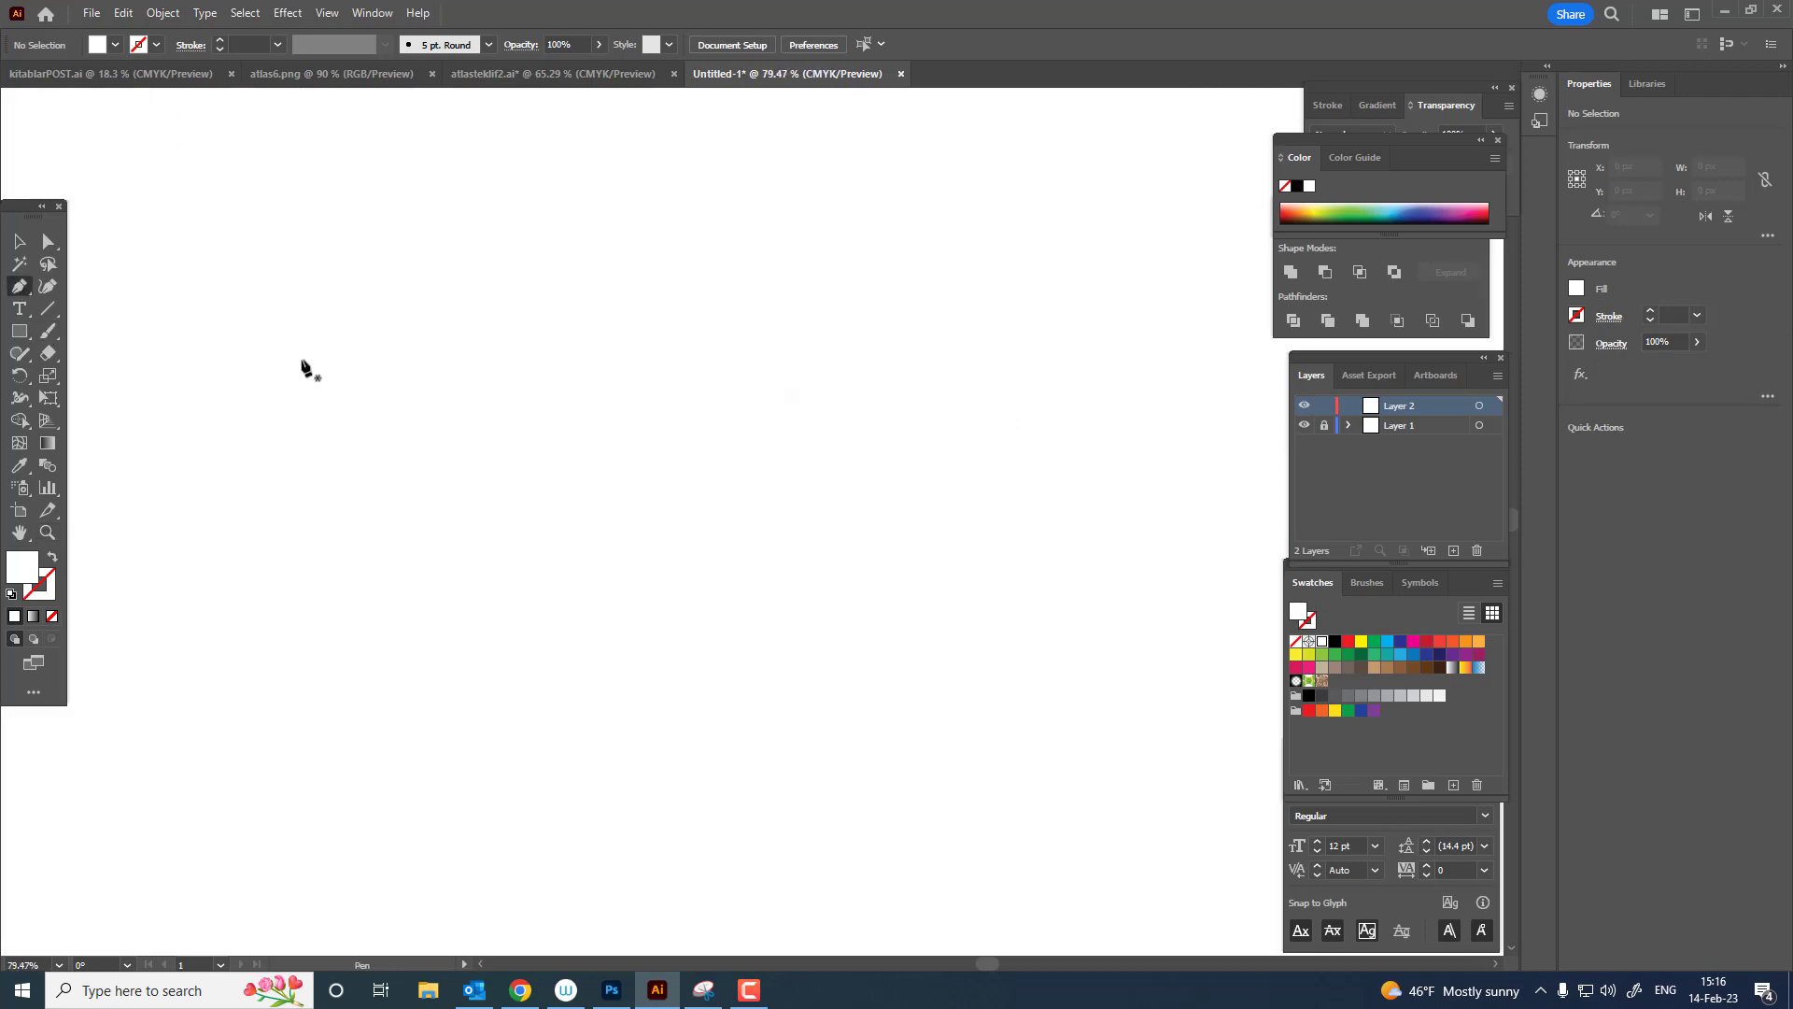
left_click(489, 550)
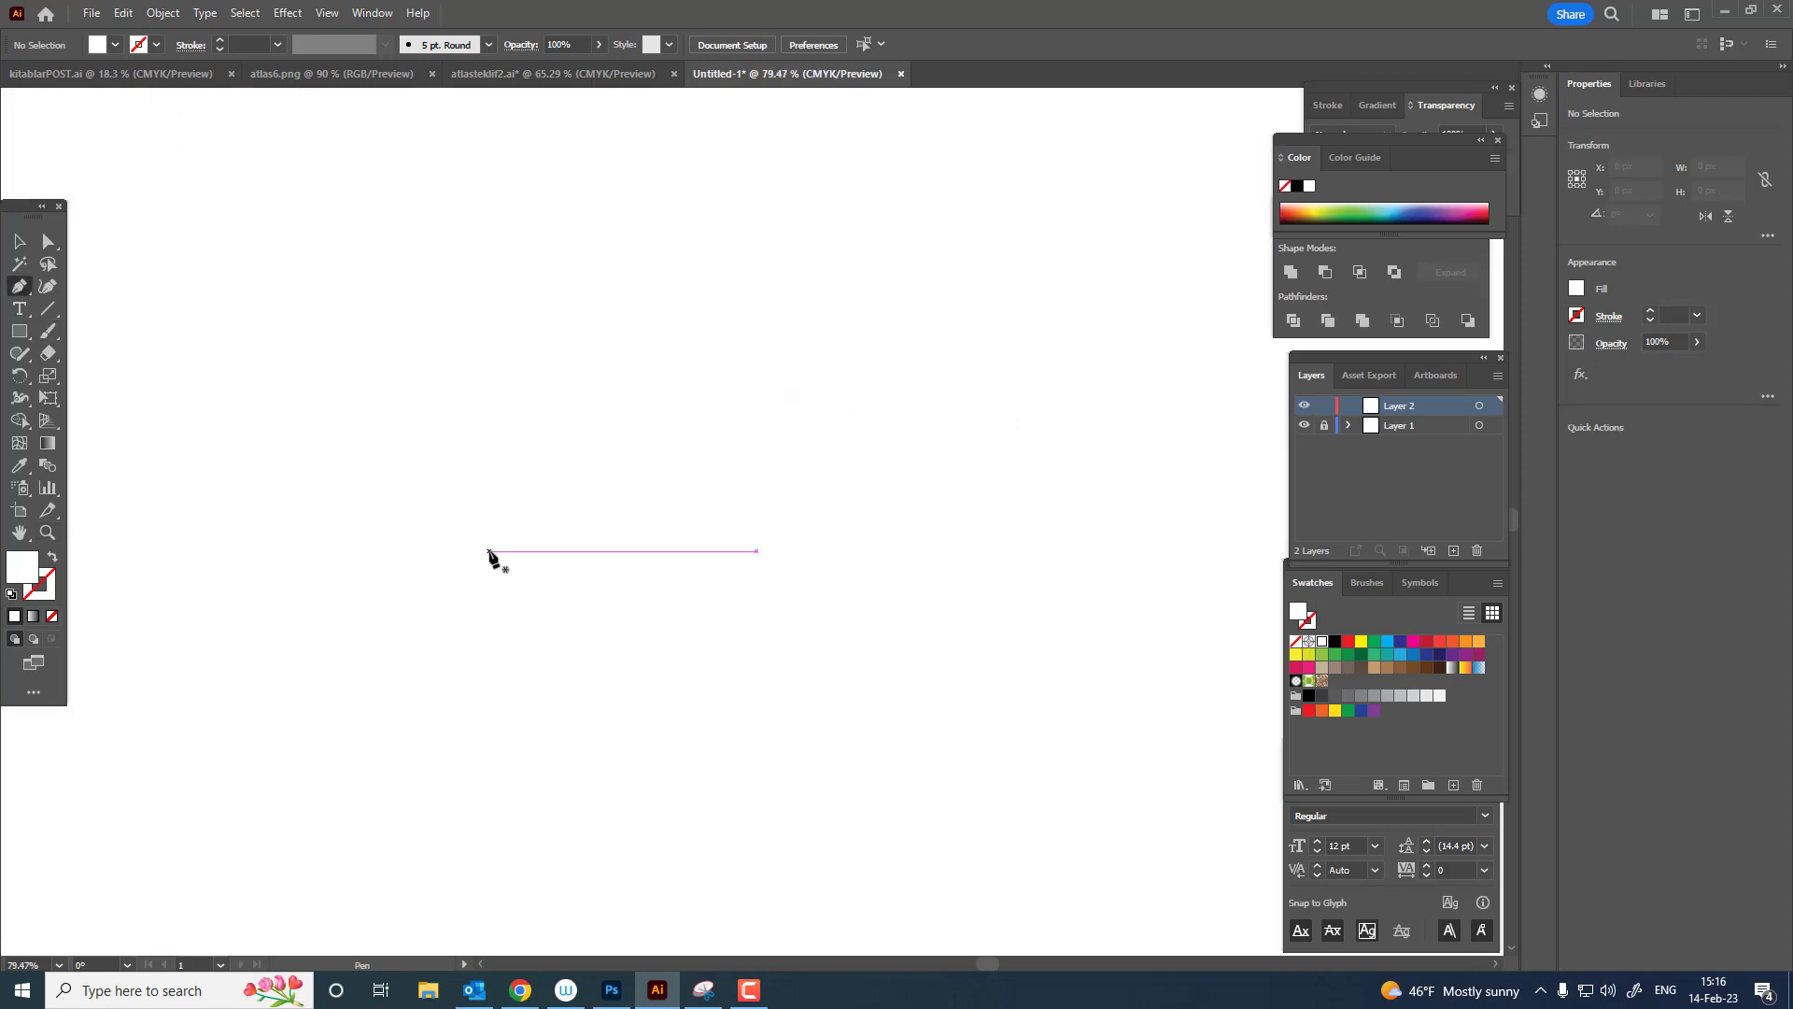
left_click(911, 309)
left_click_drag(1179, 469, 1205, 628)
left_click(1180, 471)
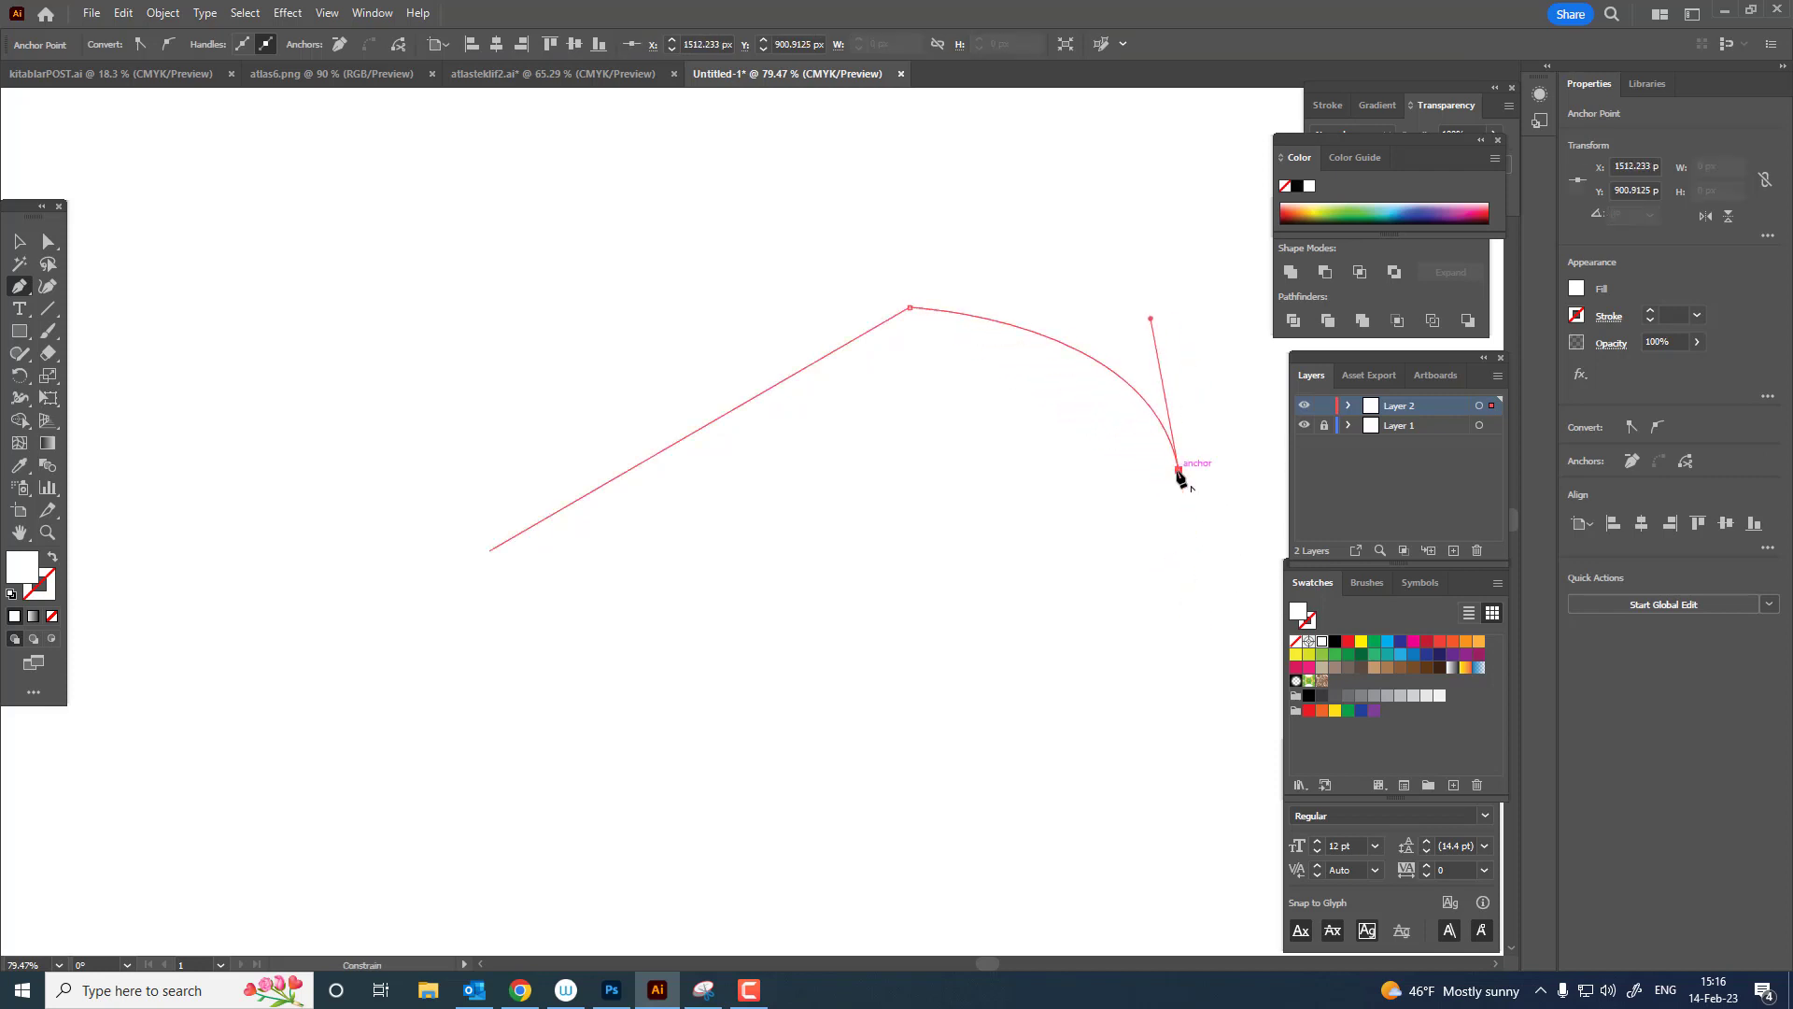
left_click(489, 552)
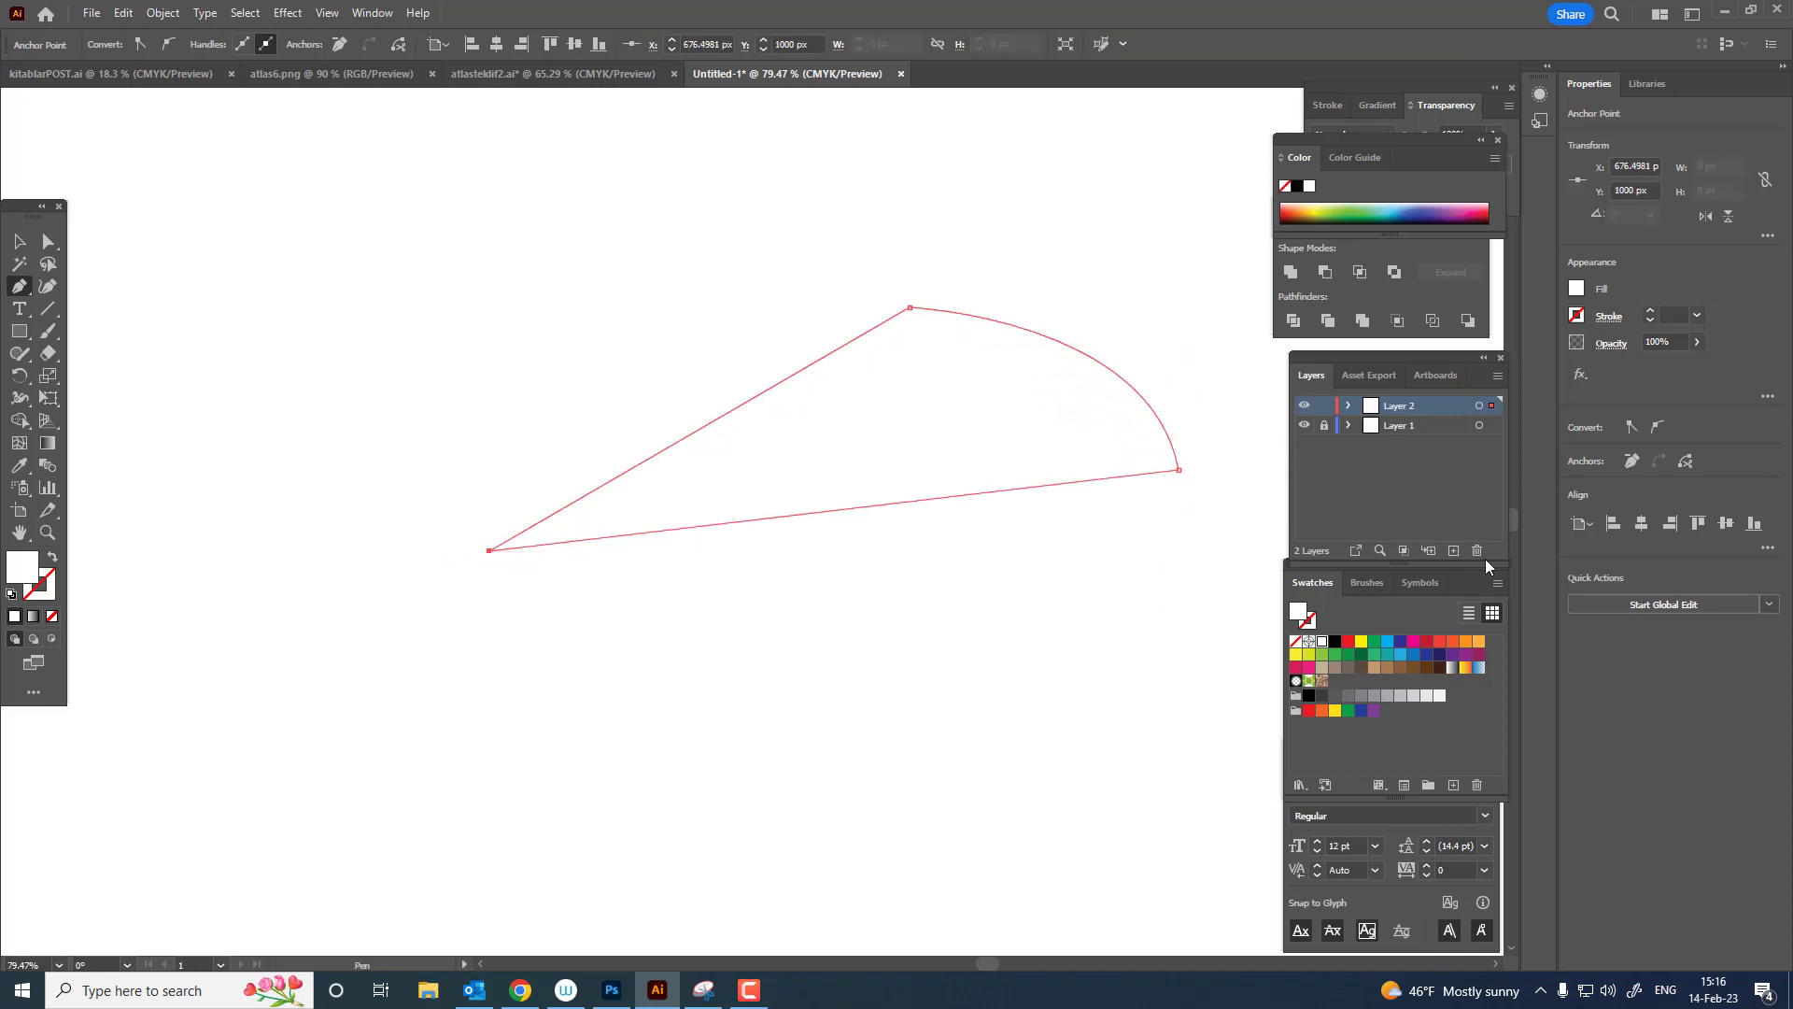
Fill the wedge with the light orange swatch and deselect it.
left_click(1477, 642)
left_click_drag(1041, 532, 954, 507)
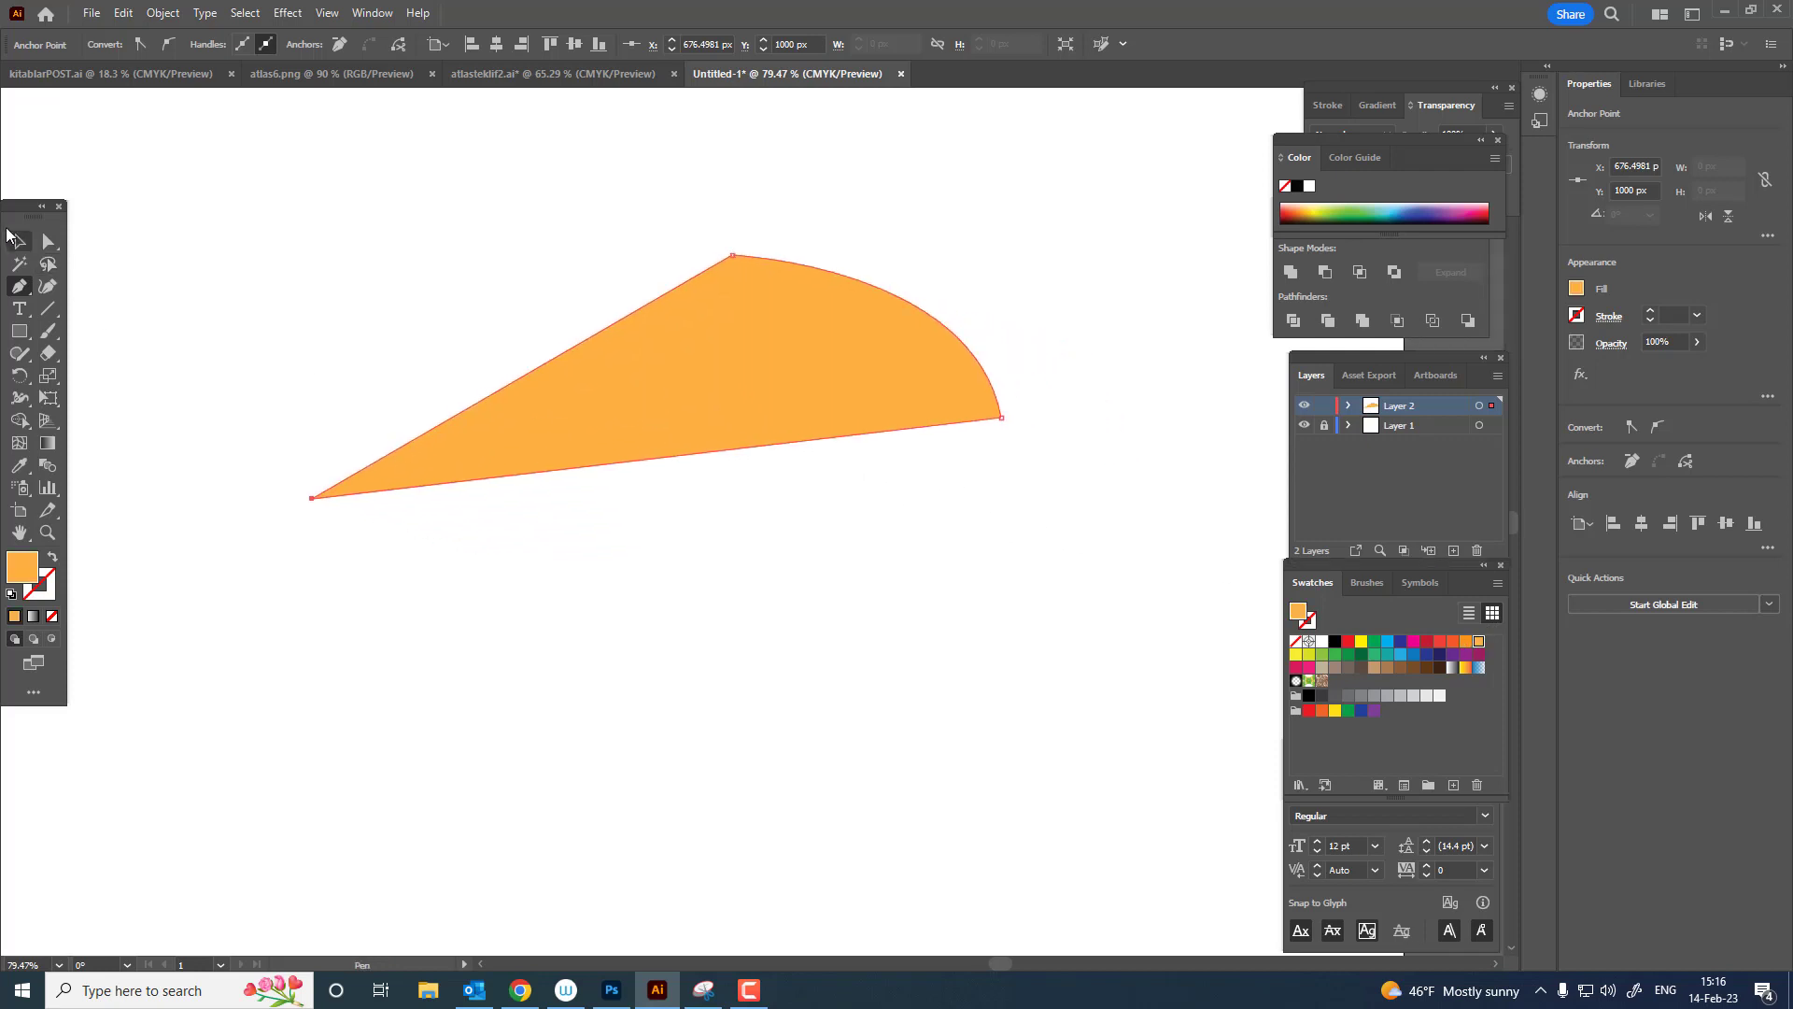
left_click(7, 242)
left_click(644, 654)
Draw a closed four-sided side face directly below the wedge with the Pen tool, sharing the wedge's lower edge.
left_click(19, 286)
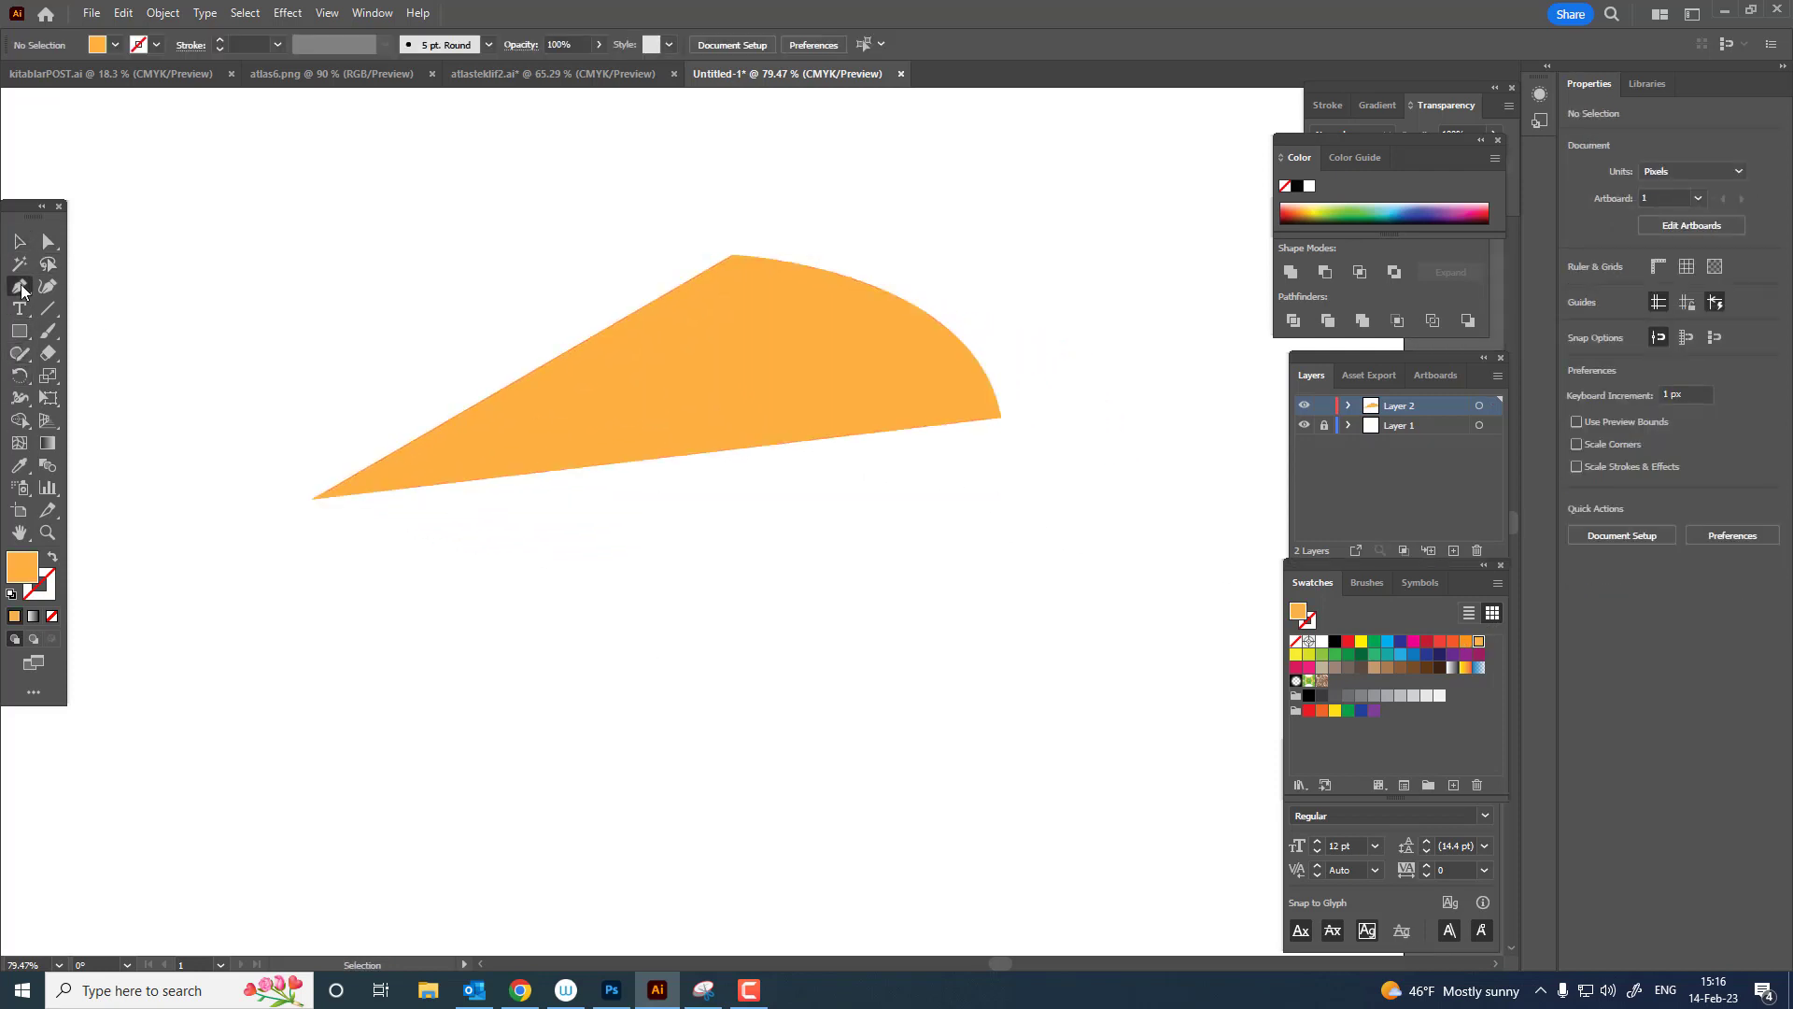
left_click_drag(1000, 419, 962, 672)
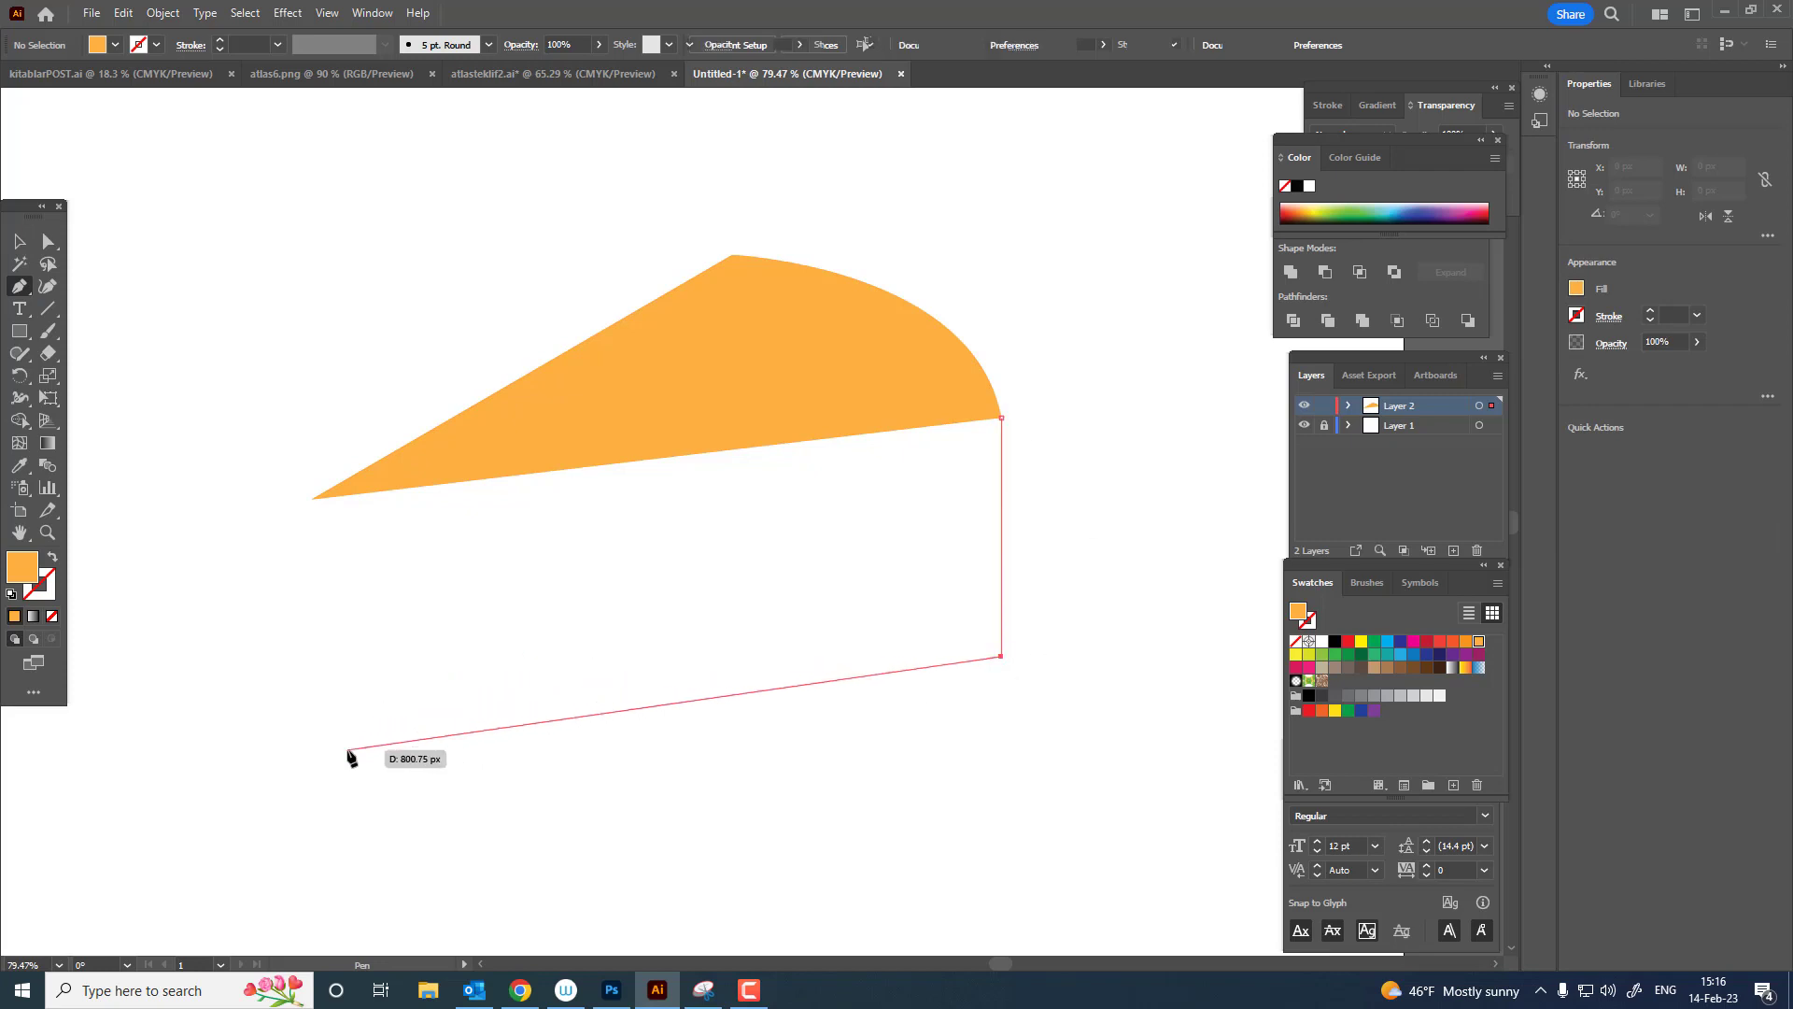
left_click(310, 746)
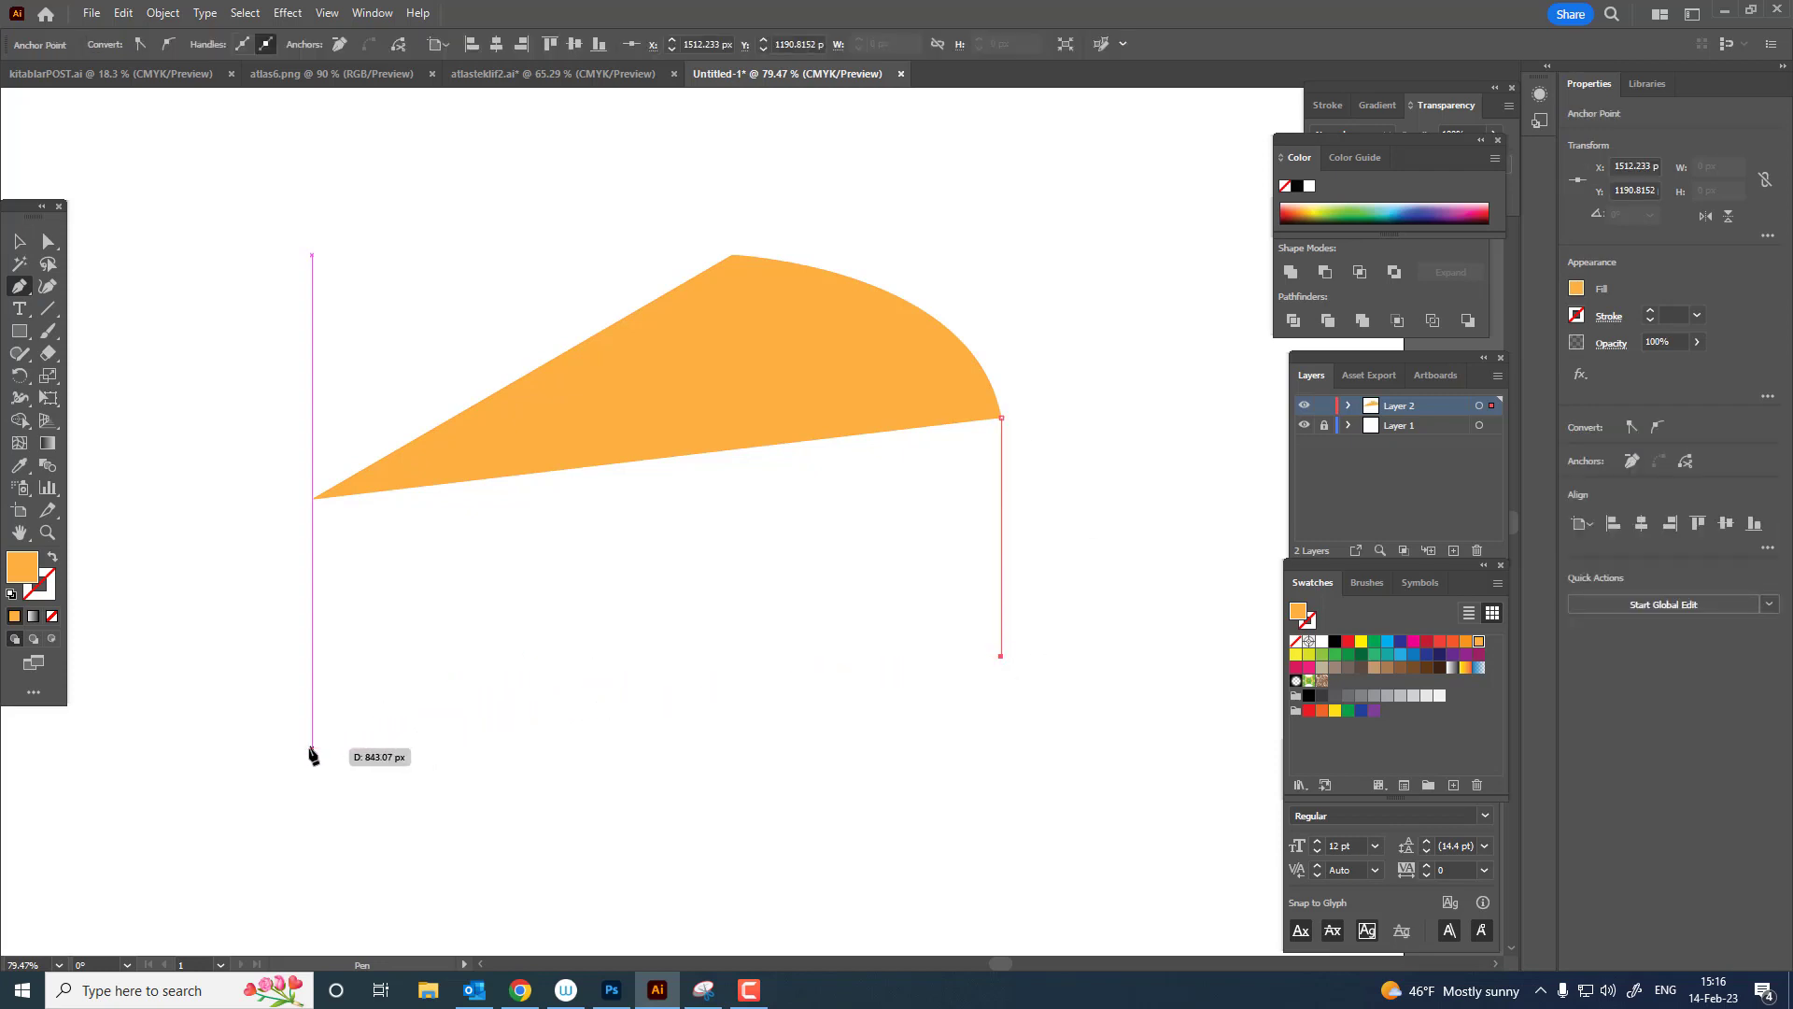
left_click(311, 500)
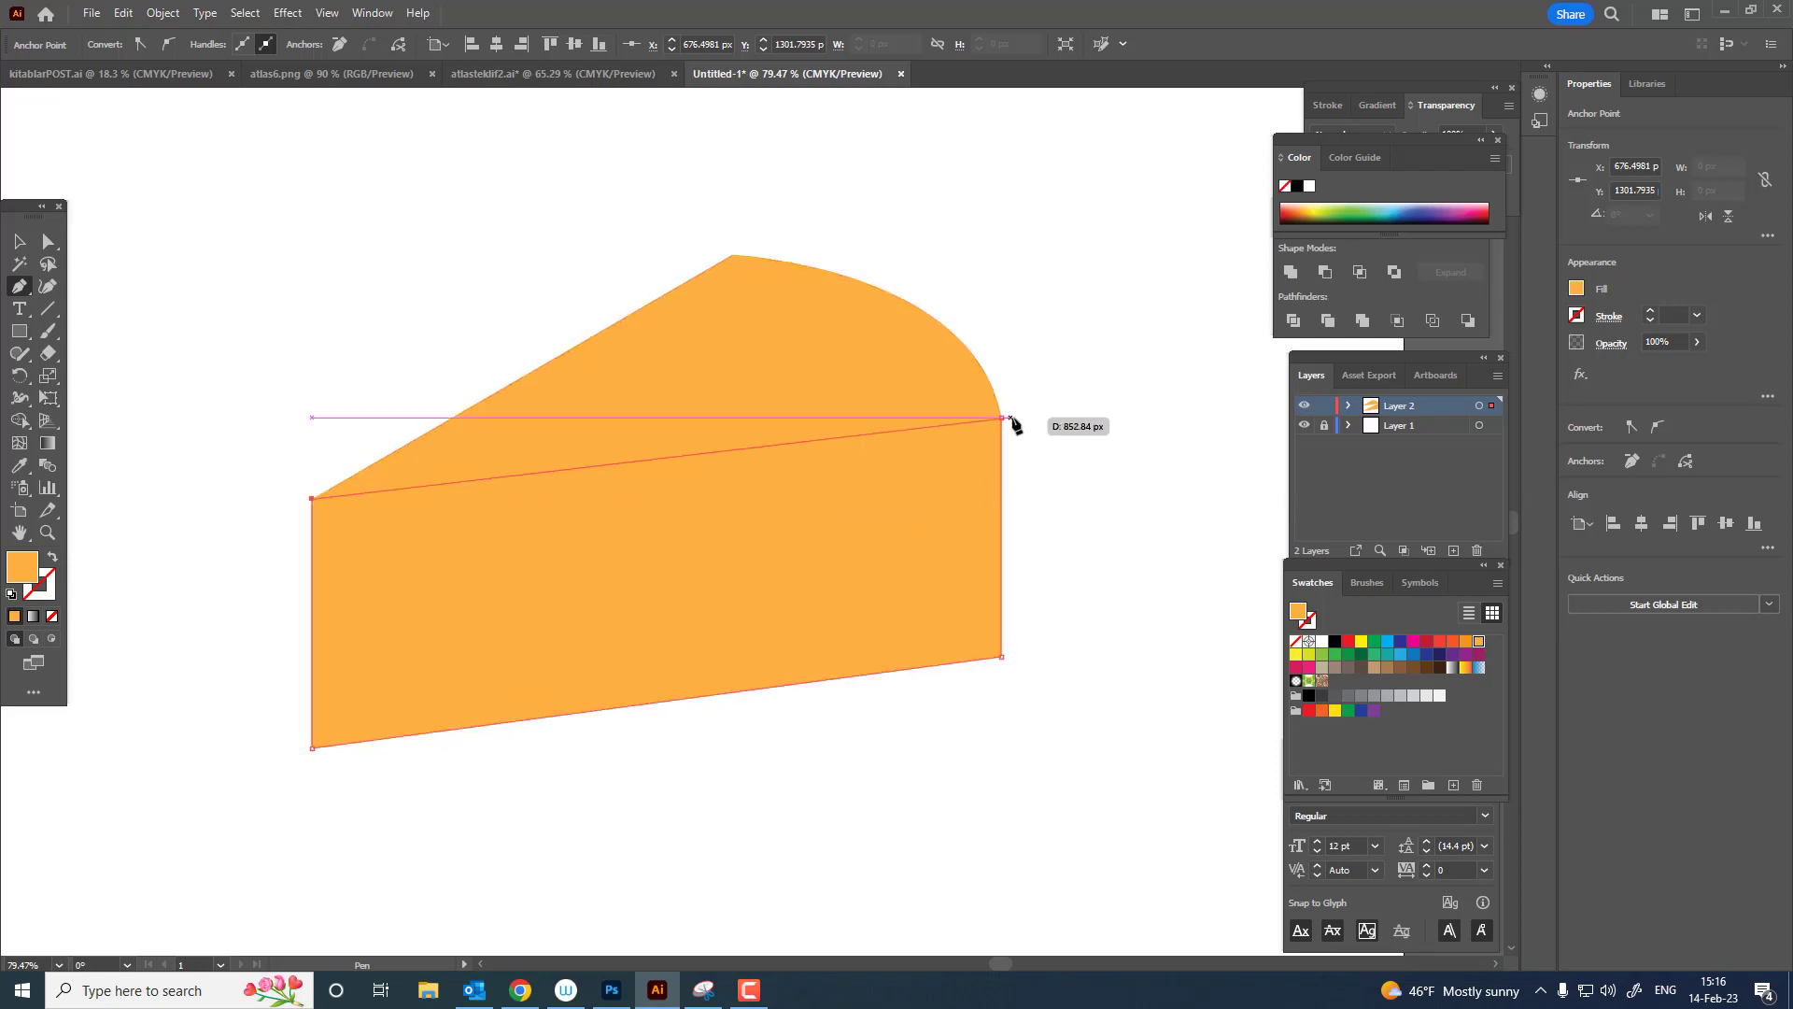
left_click(1002, 418)
Change the top face's fill to yellow F9C941 and save that colour as a new swatch.
left_click(21, 244)
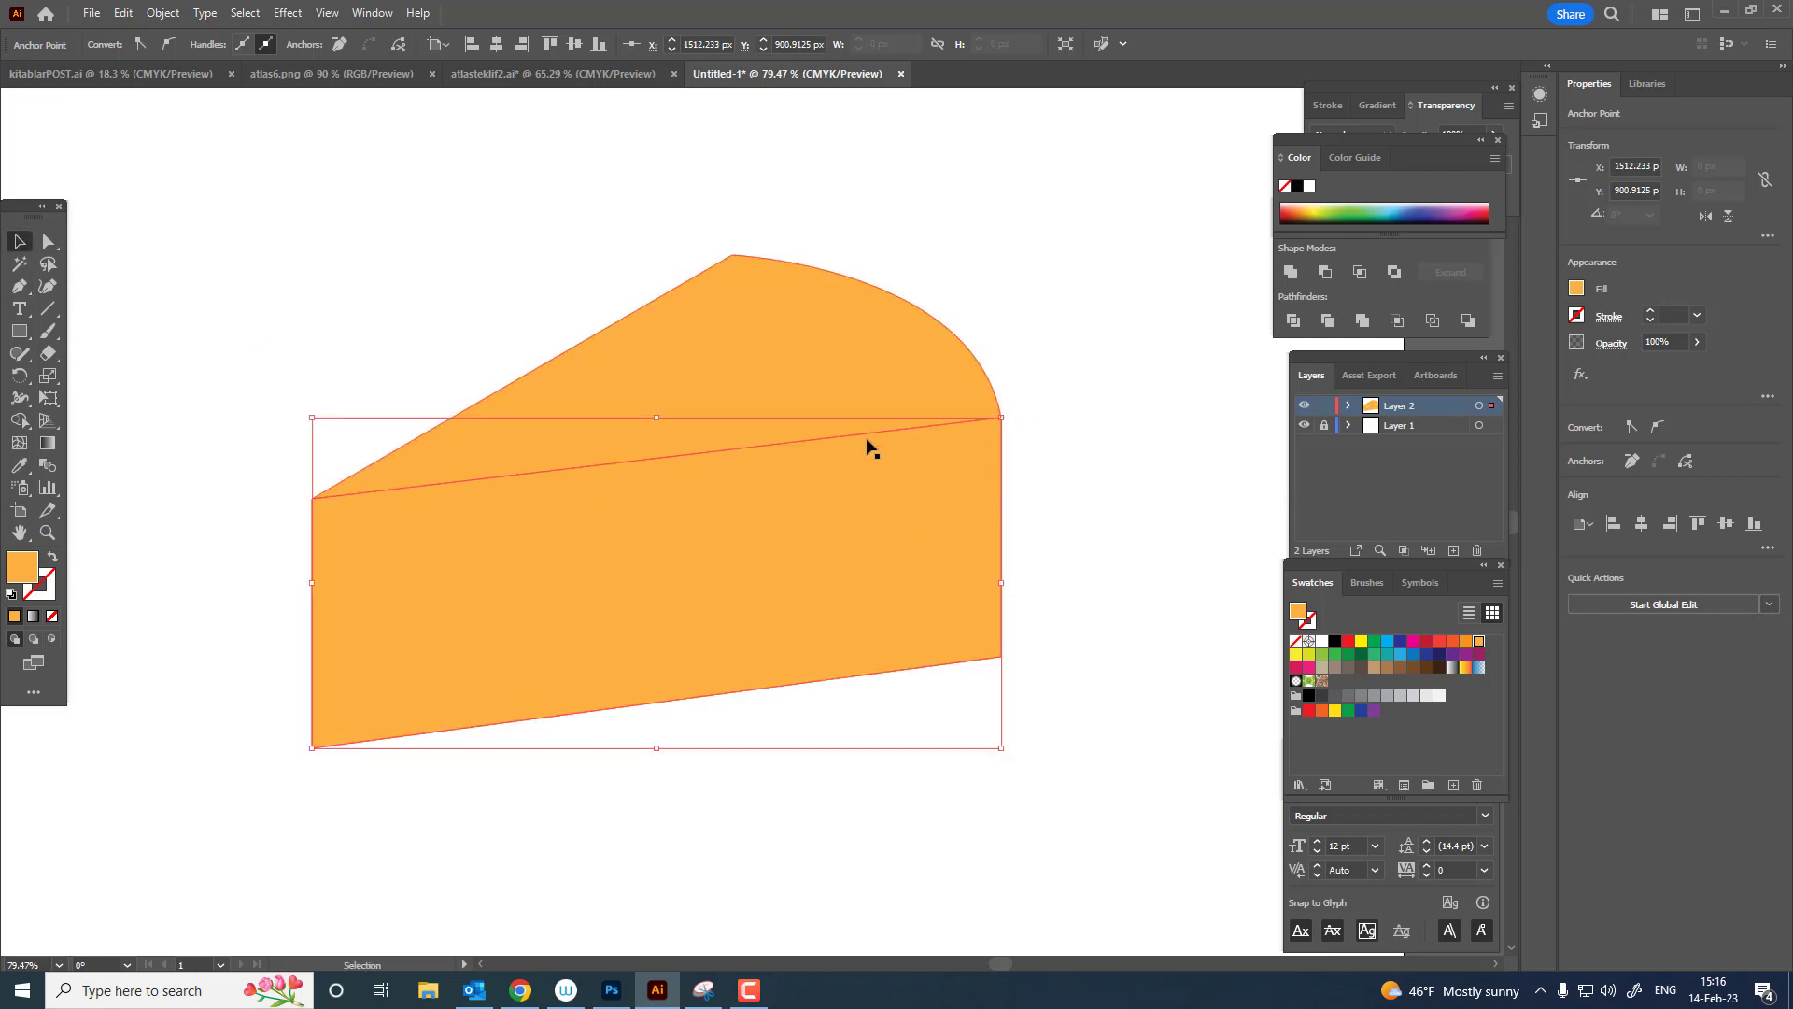
left_click(697, 435)
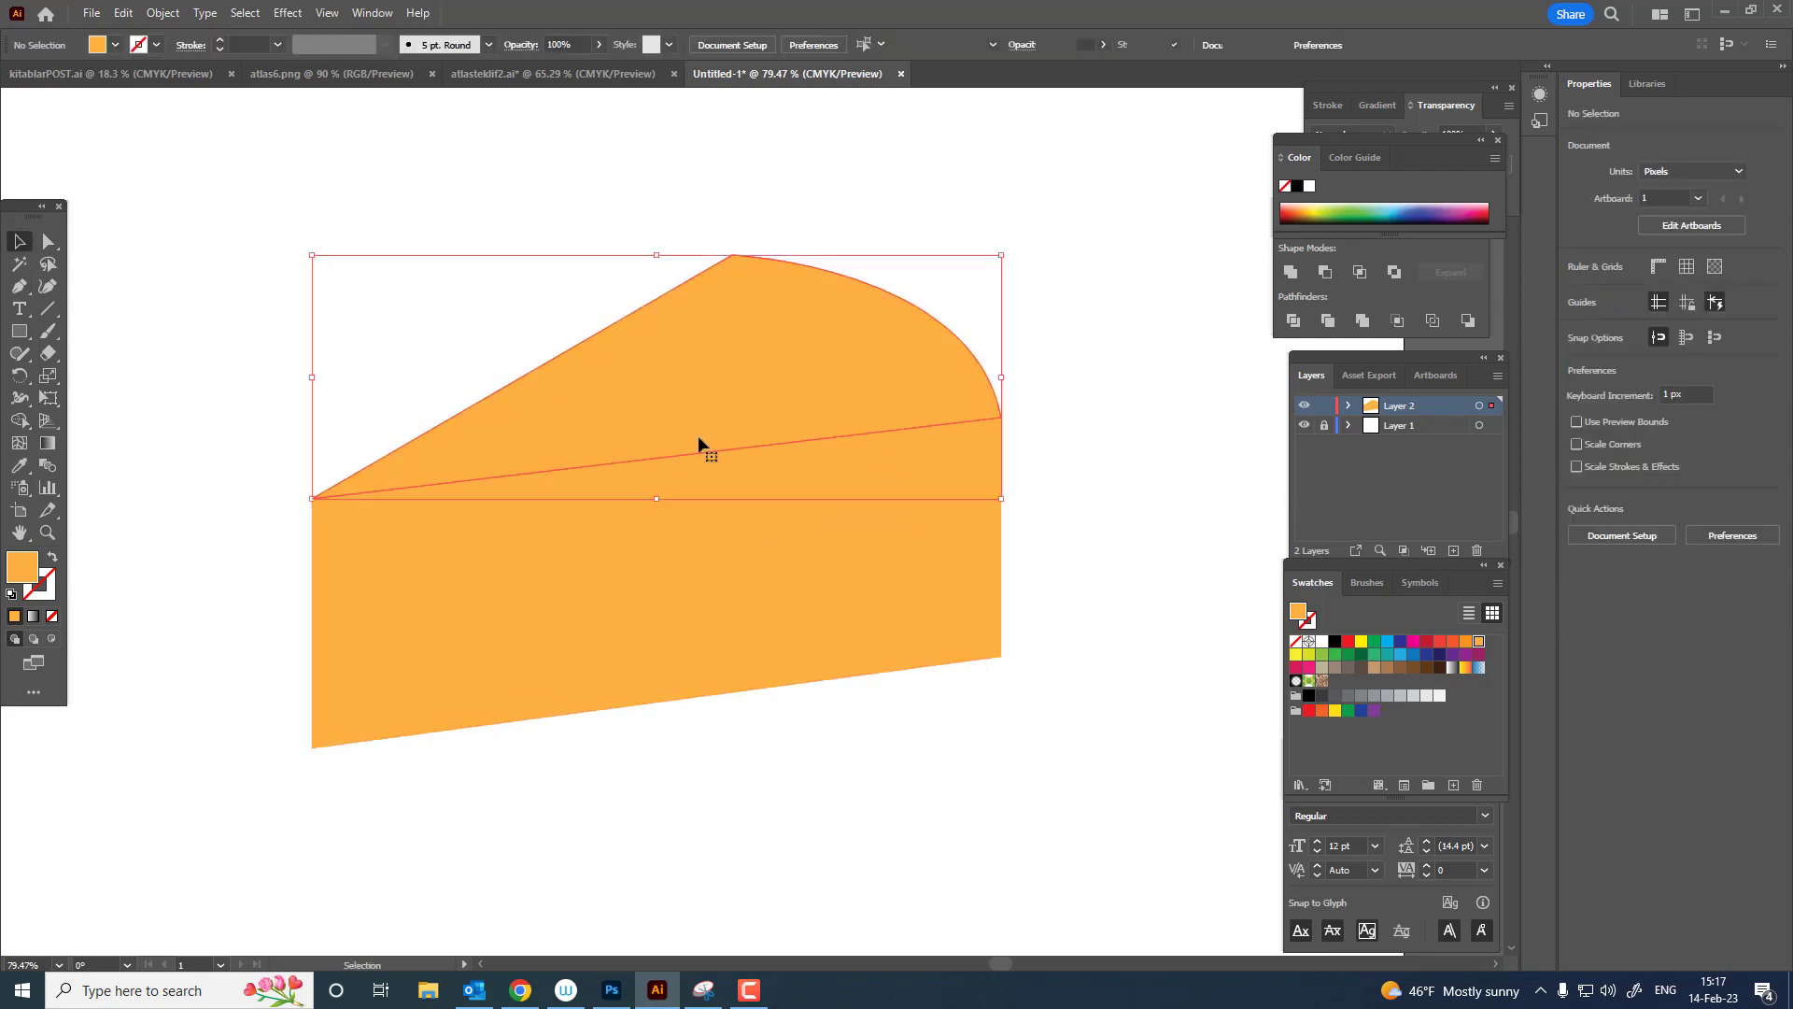
double_click(21, 567)
left_click(1463, 467)
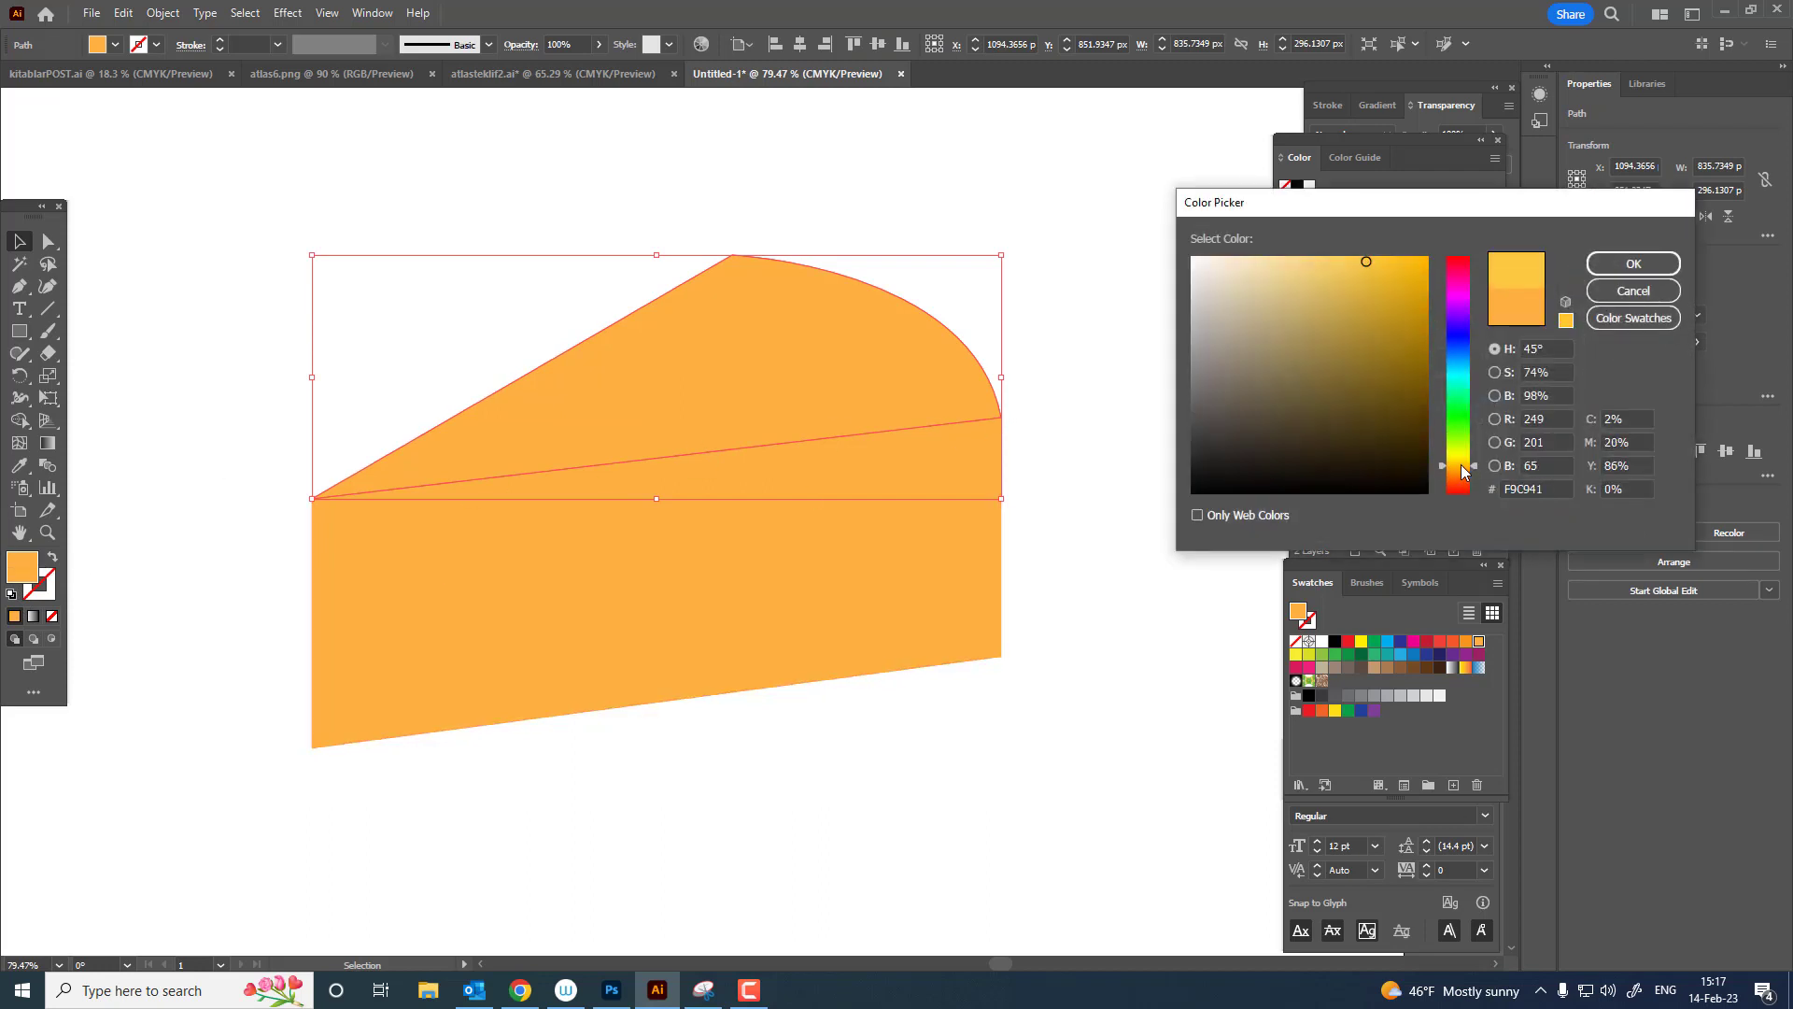
left_click(1632, 264)
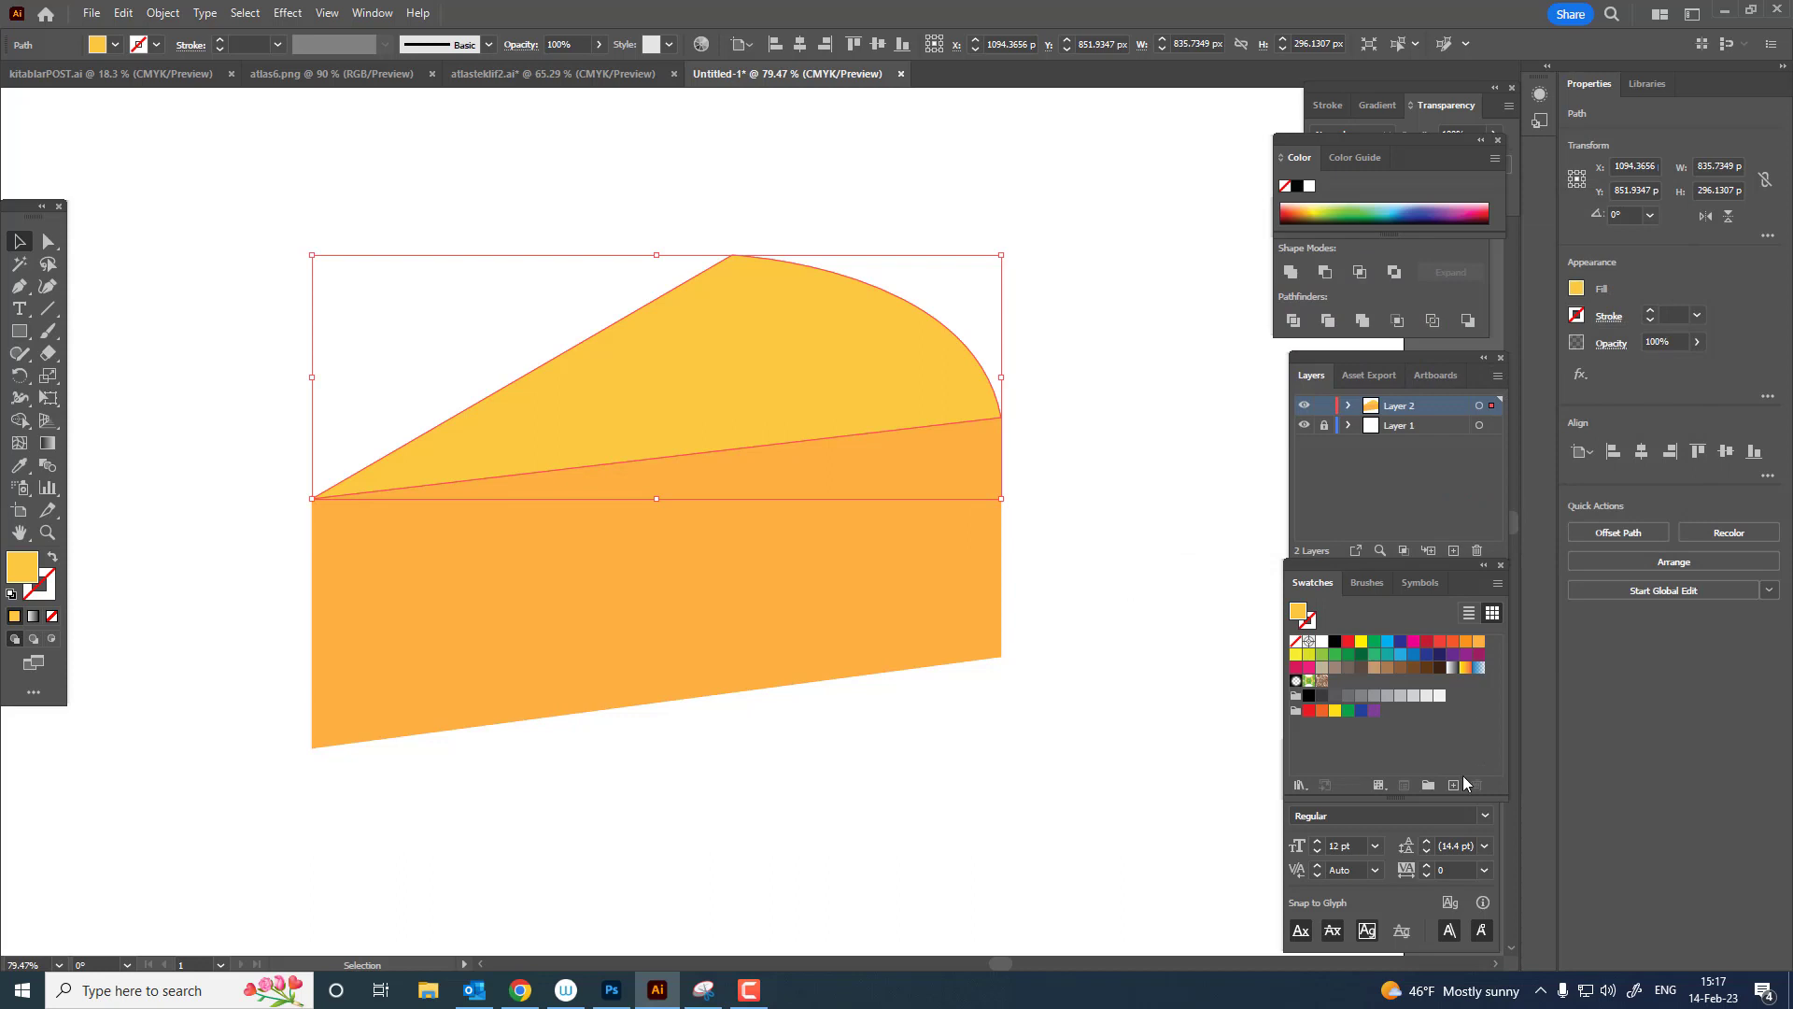
left_click(1431, 781)
left_click(898, 622)
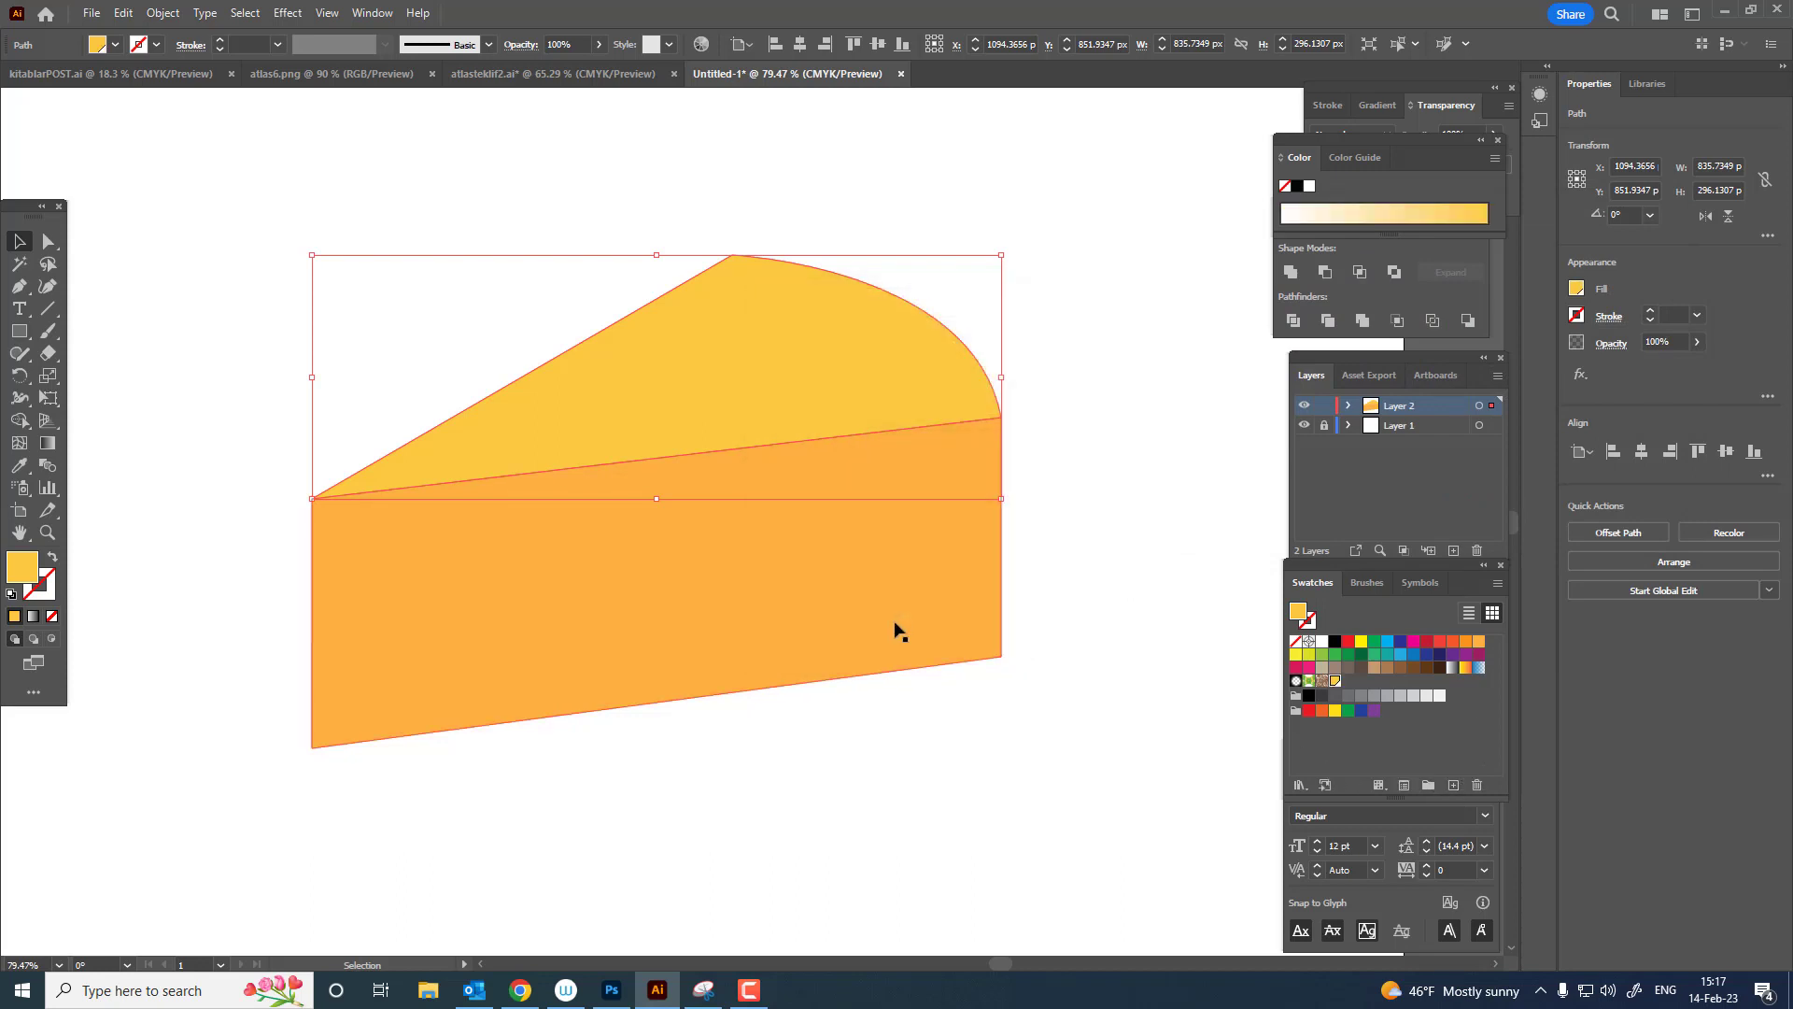
left_click(1053, 669)
Shift the left corner points of both faces inward together, shortening the slice to about 696 px wide.
left_click(750, 343)
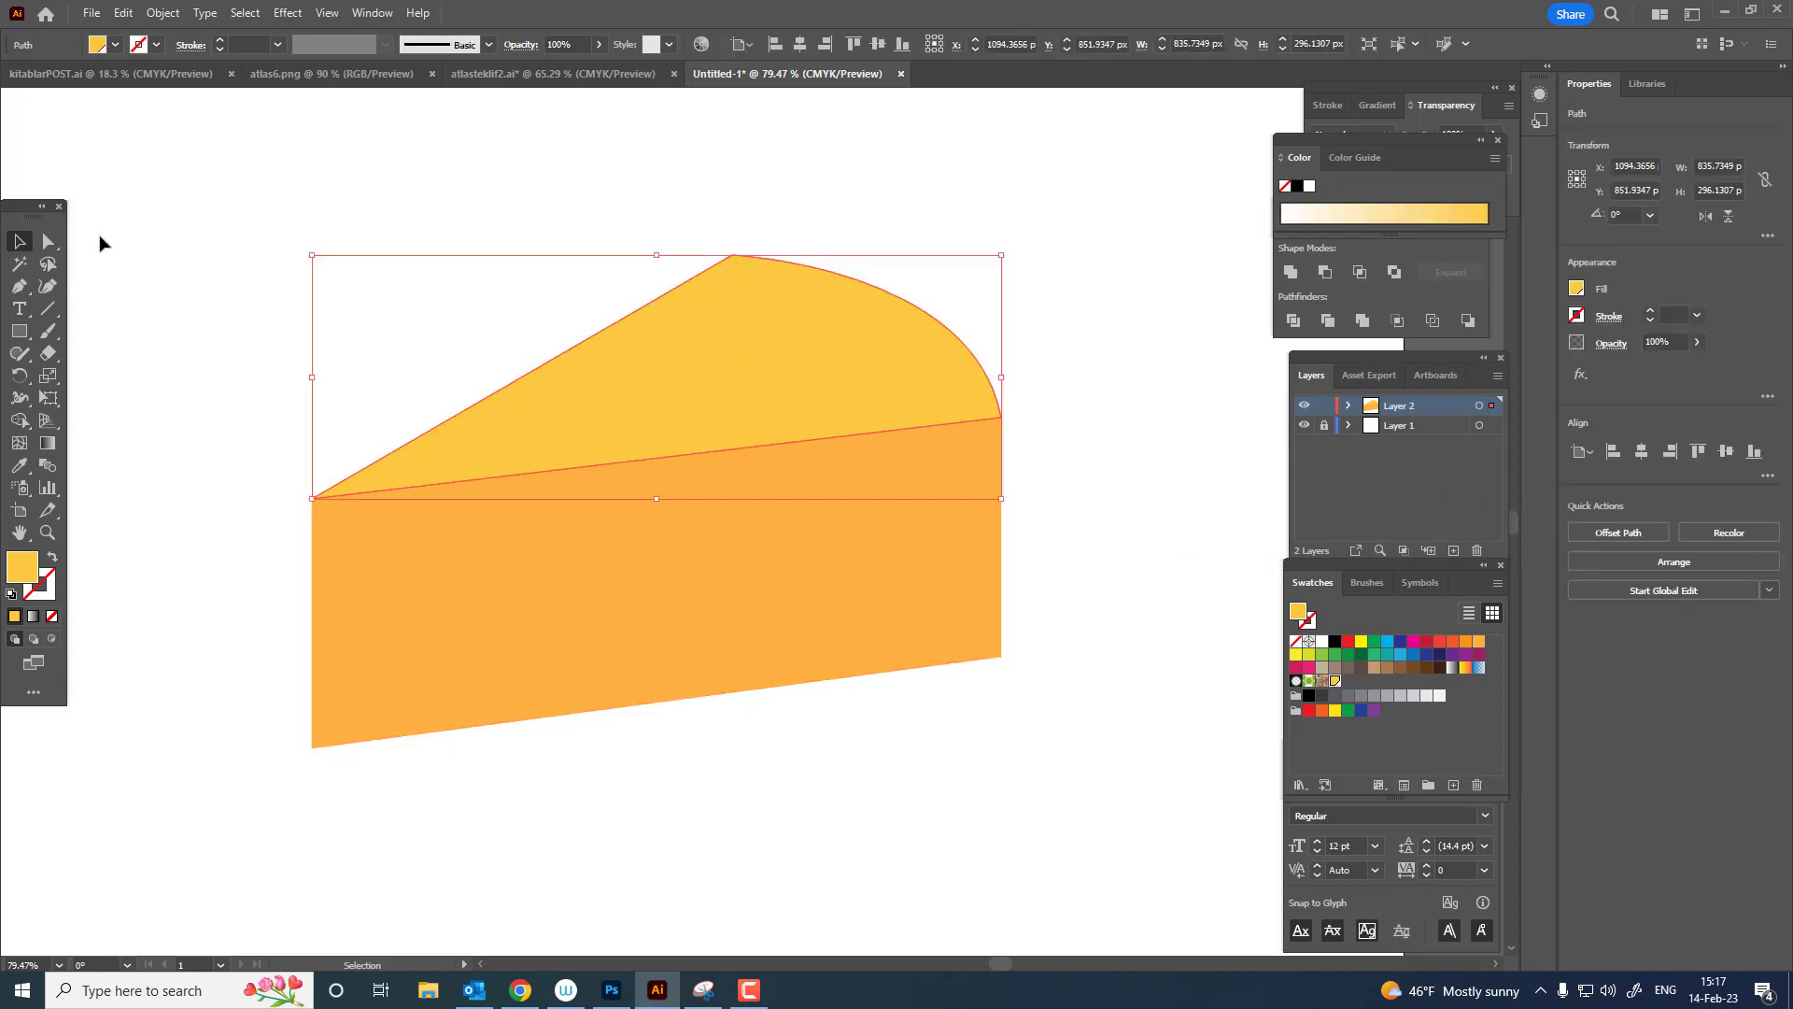
left_click(49, 242)
left_click_drag(184, 465, 426, 725)
left_click(662, 776)
Change the top face's fill to pale yellow FFDD88 and save that colour as a new swatch.
key("z")
left_click_drag(781, 409, 592, 468)
left_click(20, 242)
left_click(620, 426)
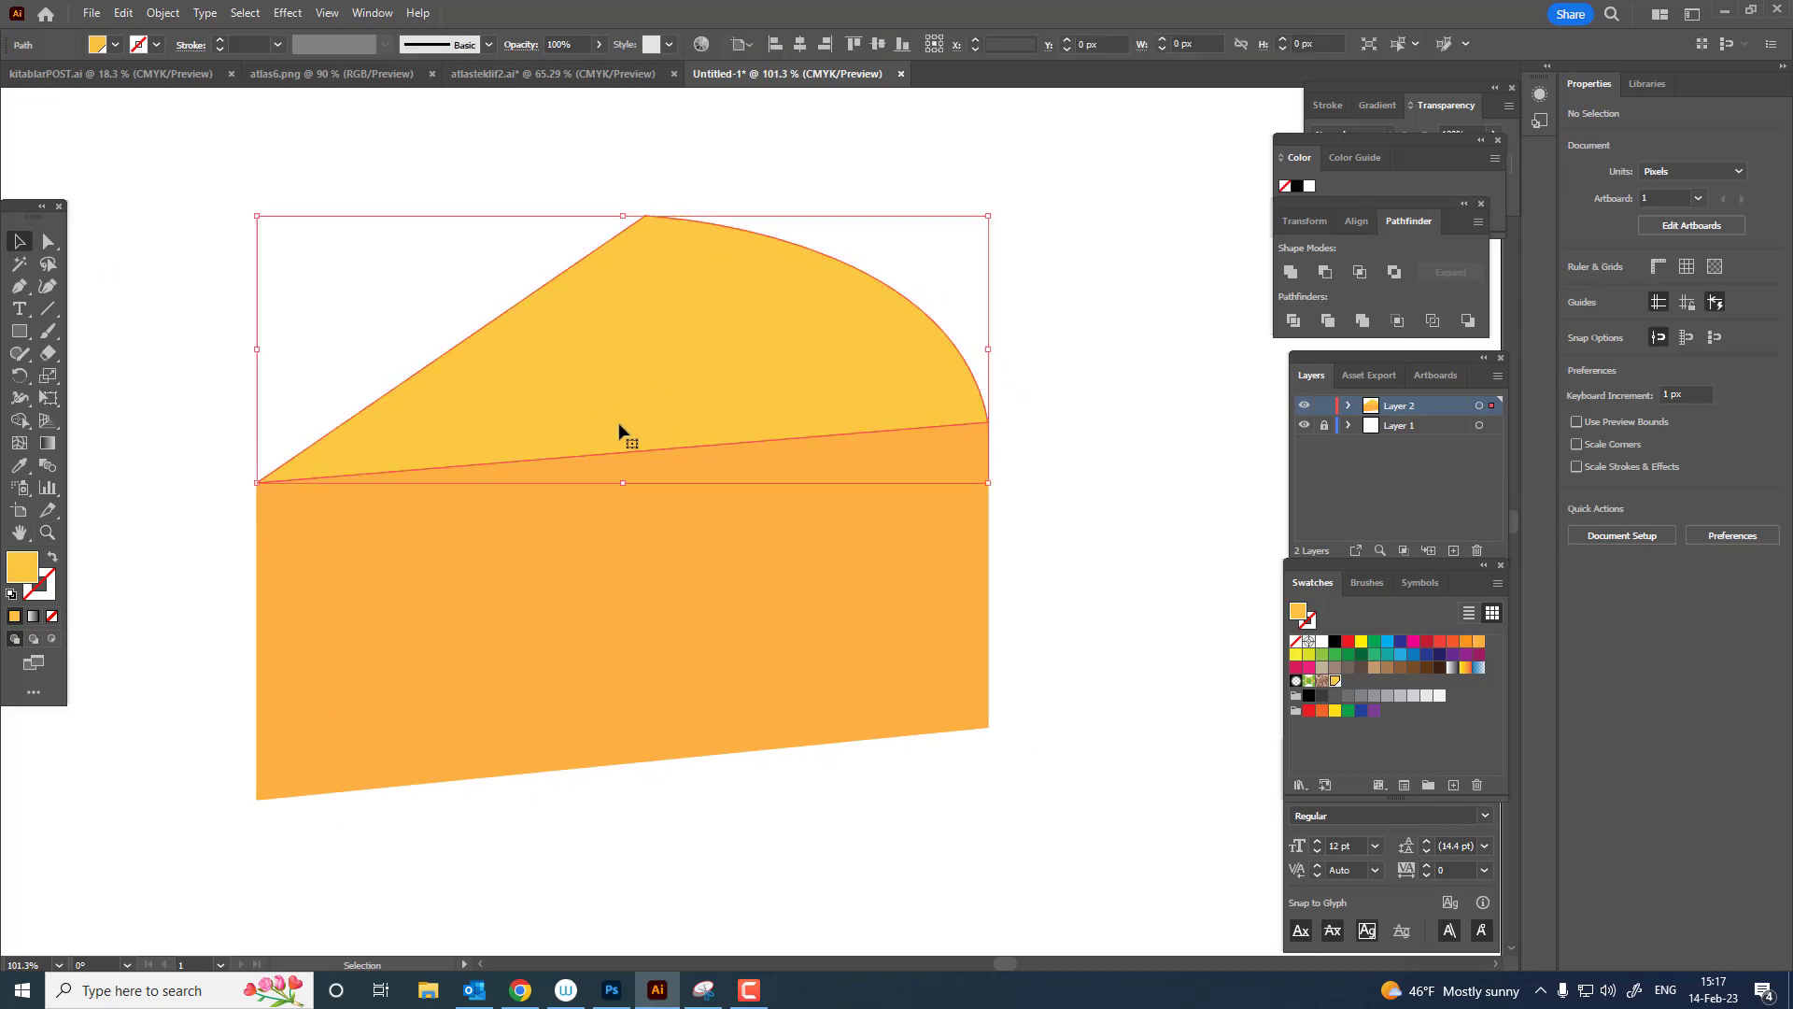
double_click(20, 568)
mouse_move(1320, 284)
left_mouse_down()
mouse_move(1332, 267)
mouse_move(1303, 257)
left_mouse_up()
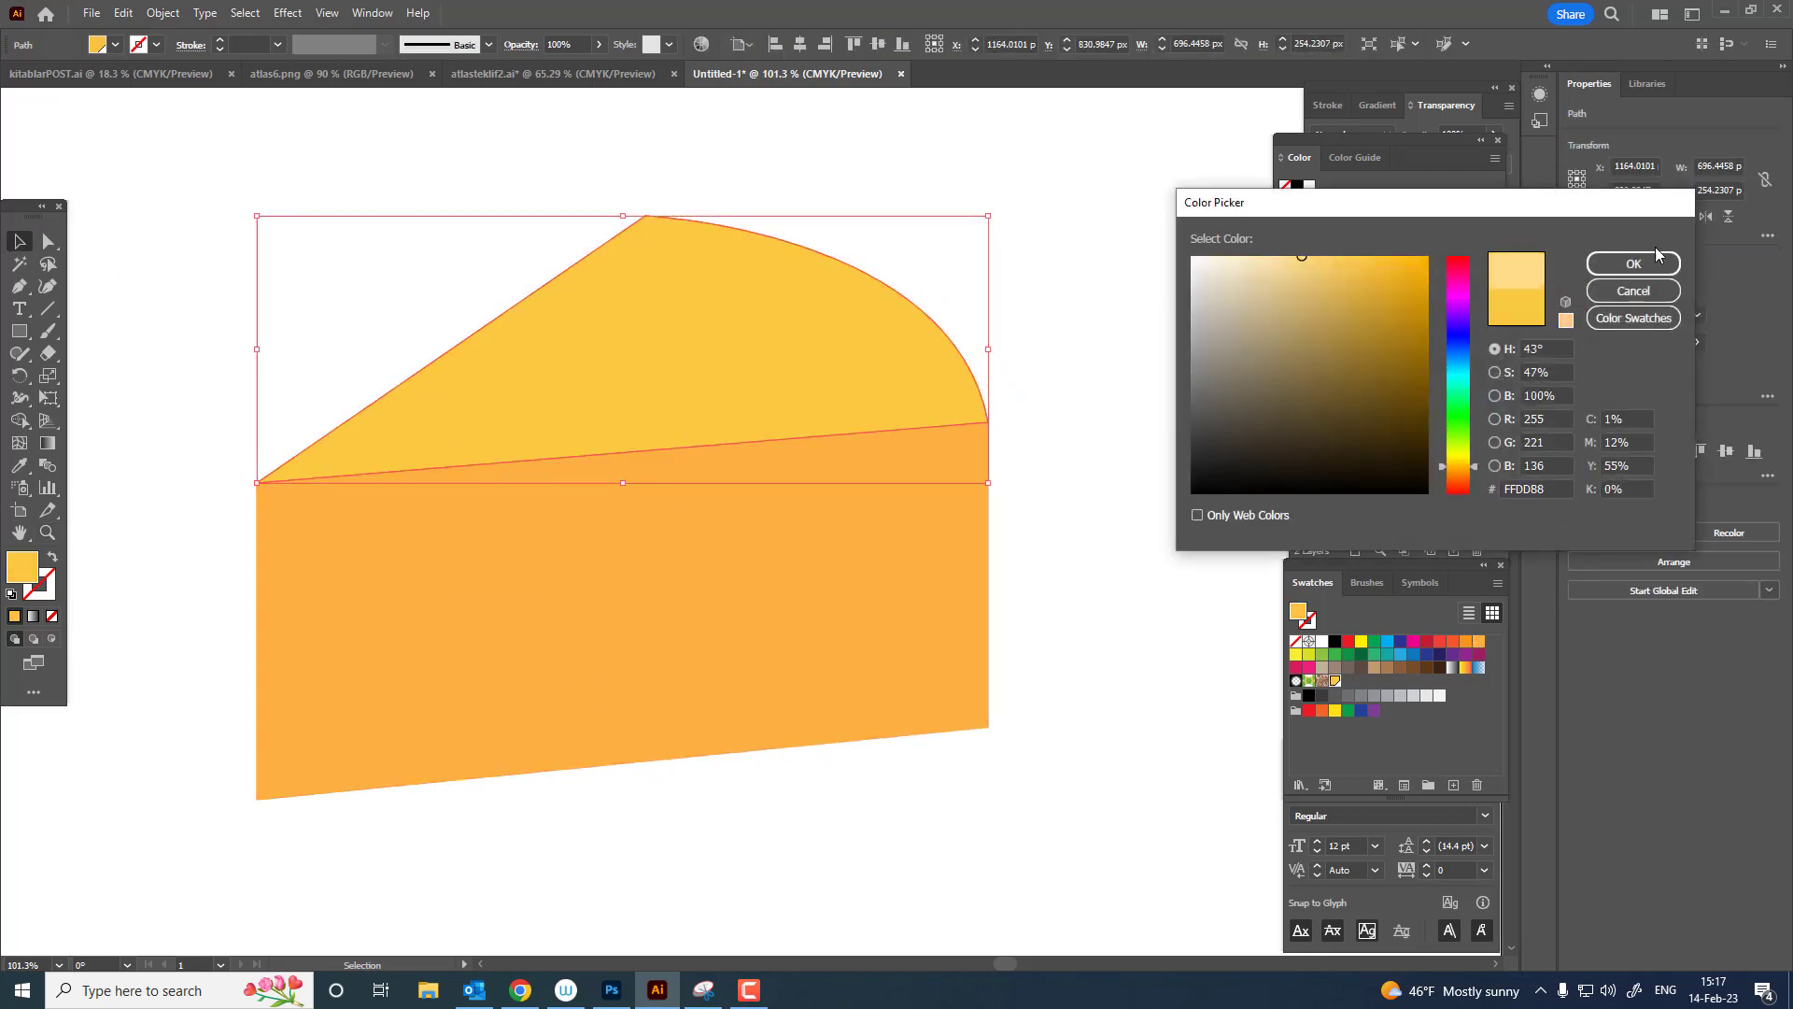
left_click(1651, 264)
left_click(1452, 551)
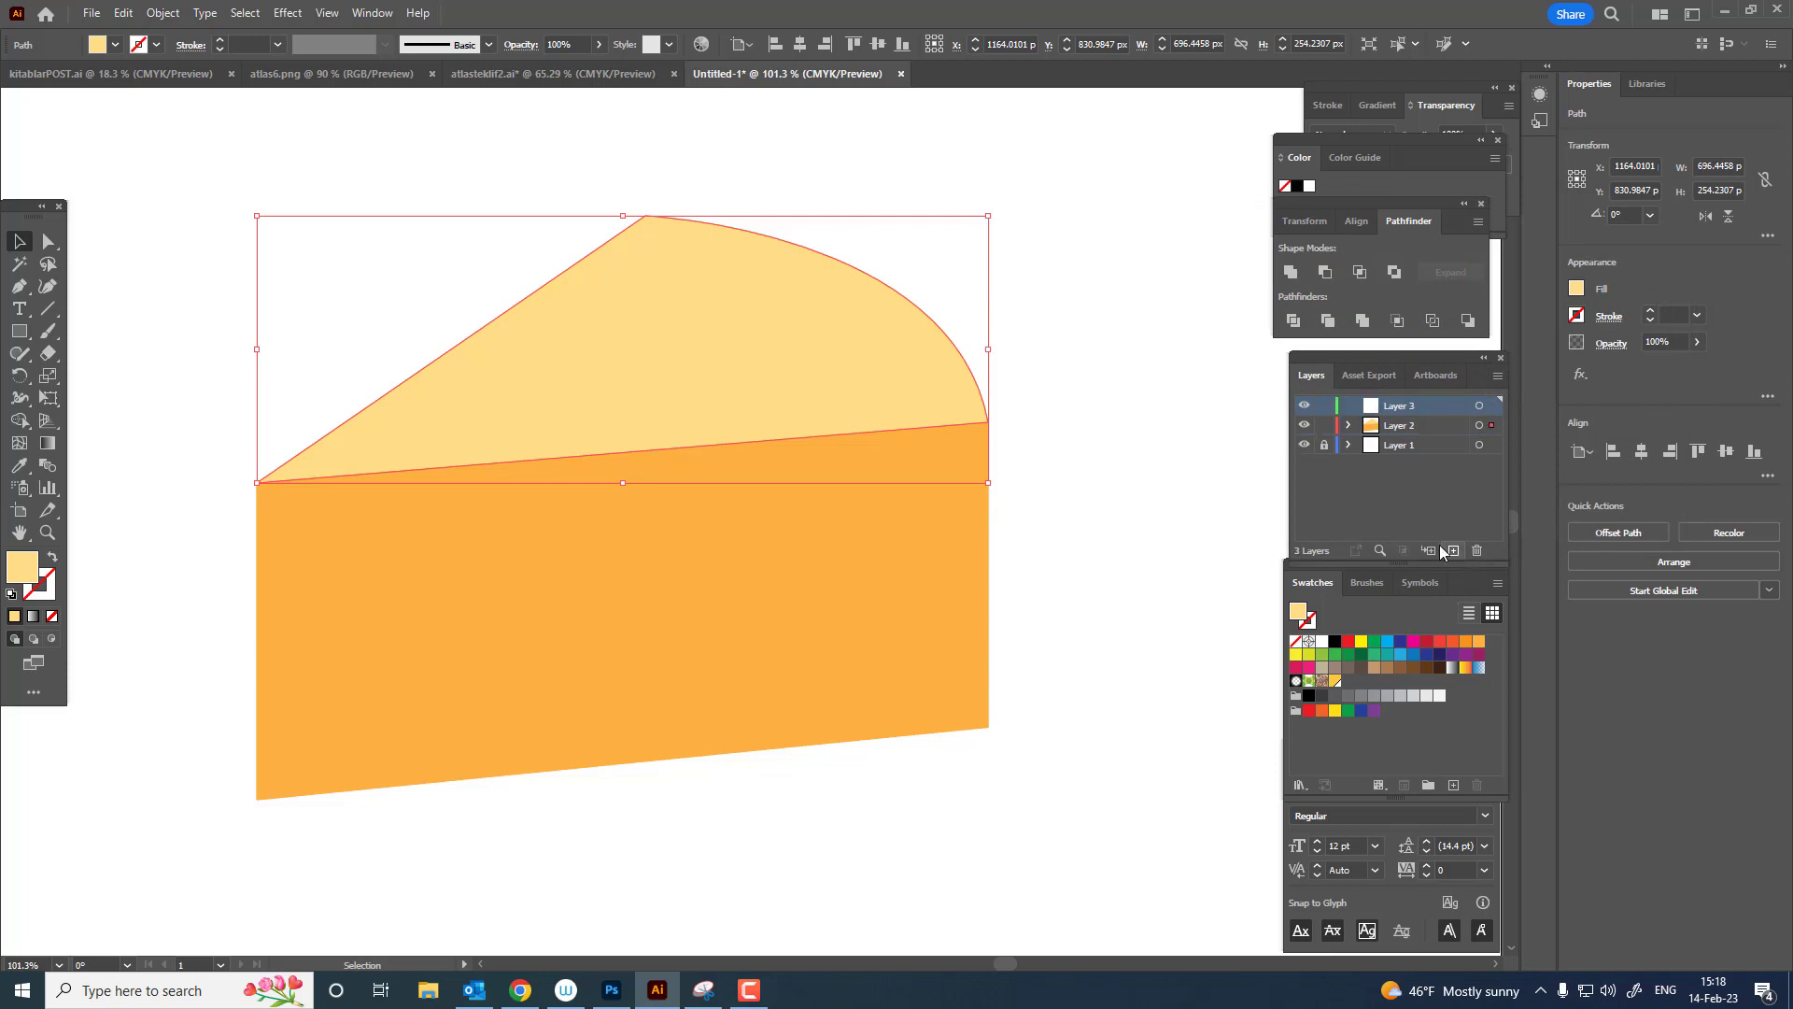
key("ctrl+z")
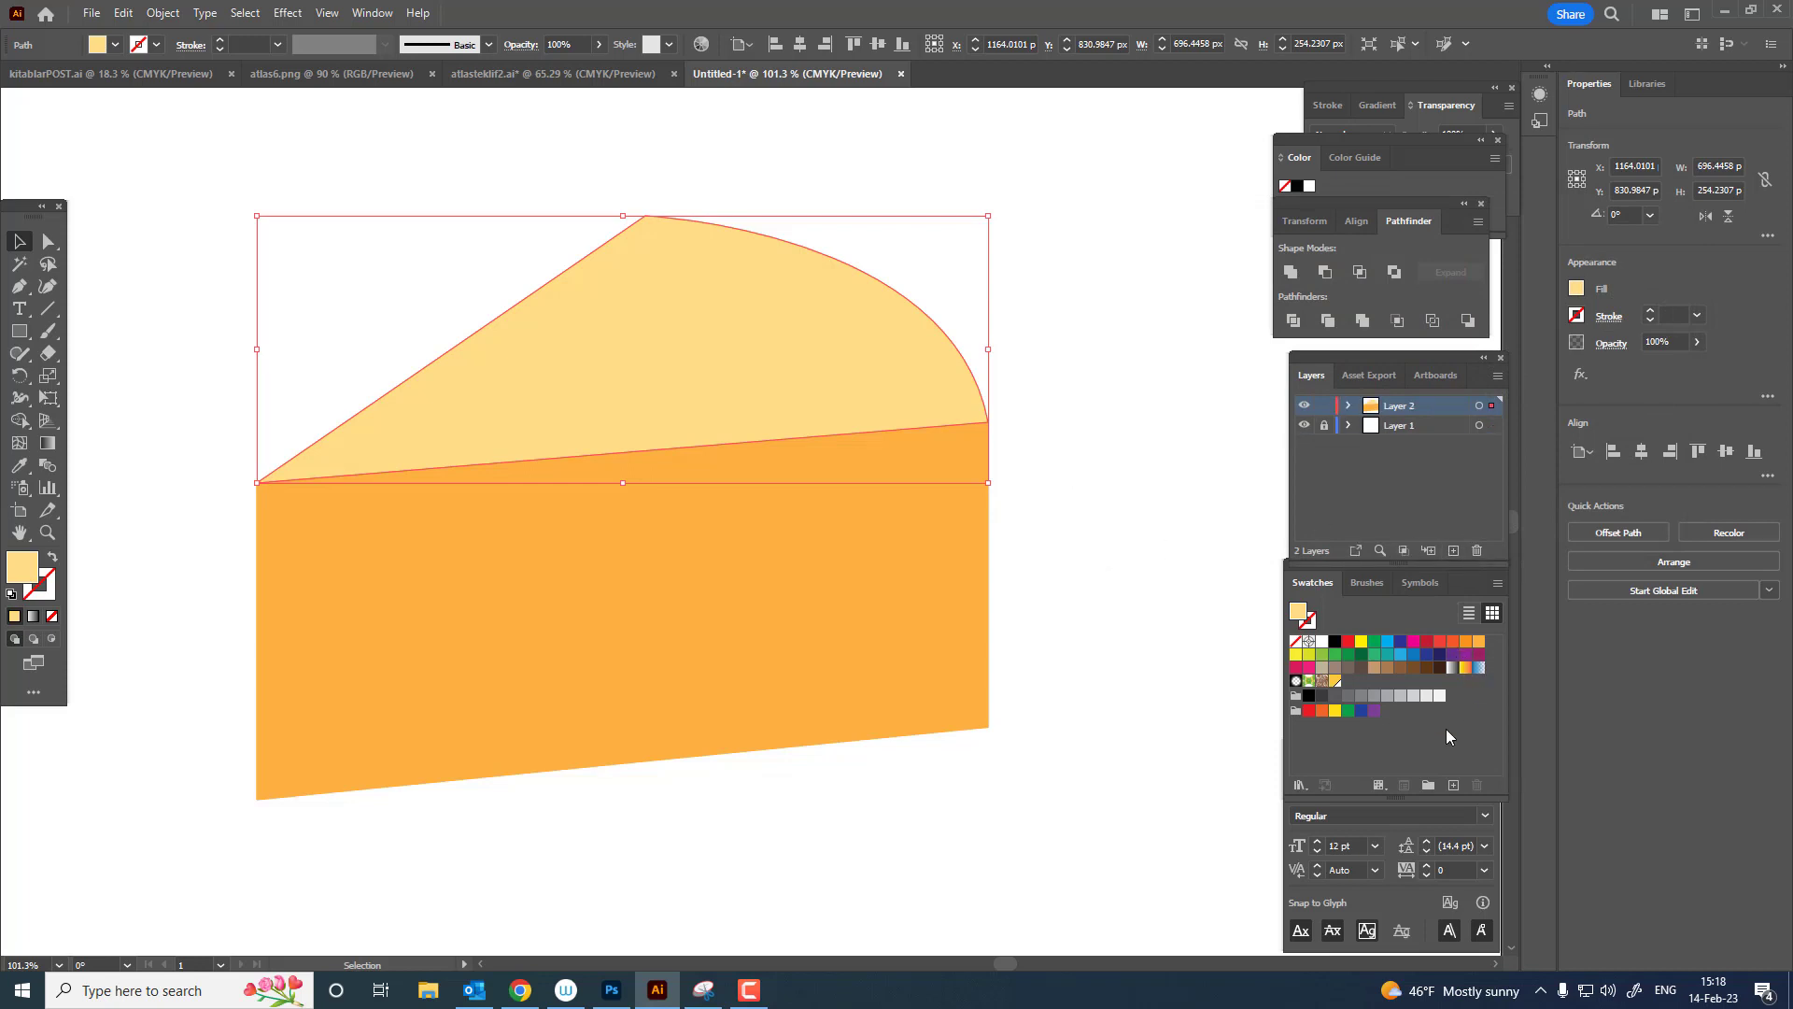
left_click(1452, 785)
left_click(910, 620)
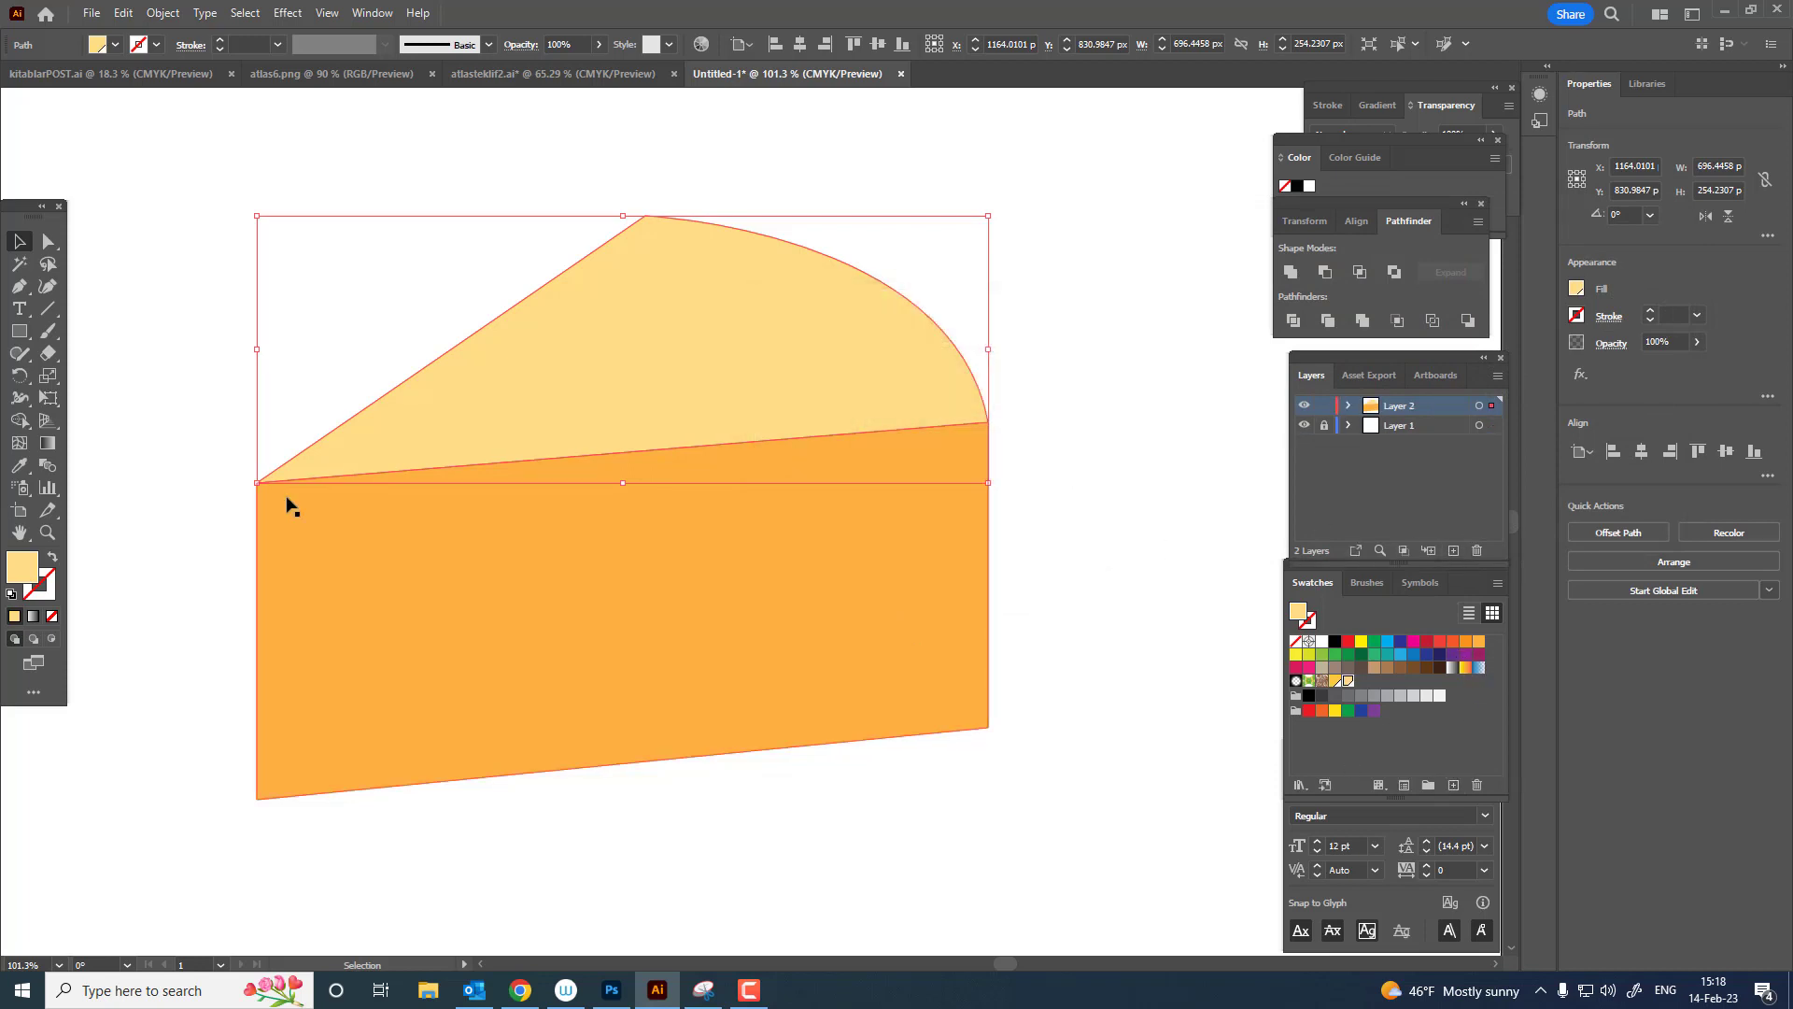
Apply a near-vertical linear gradient to the top face, from the saved yellow at the top to the saved pale yellow at the lower edge.
left_click(48, 443)
mouse_move(486, 271)
left_mouse_down()
mouse_move(760, 439)
mouse_move(630, 469)
mouse_move(569, 564)
mouse_move(551, 439)
mouse_move(507, 473)
left_mouse_up()
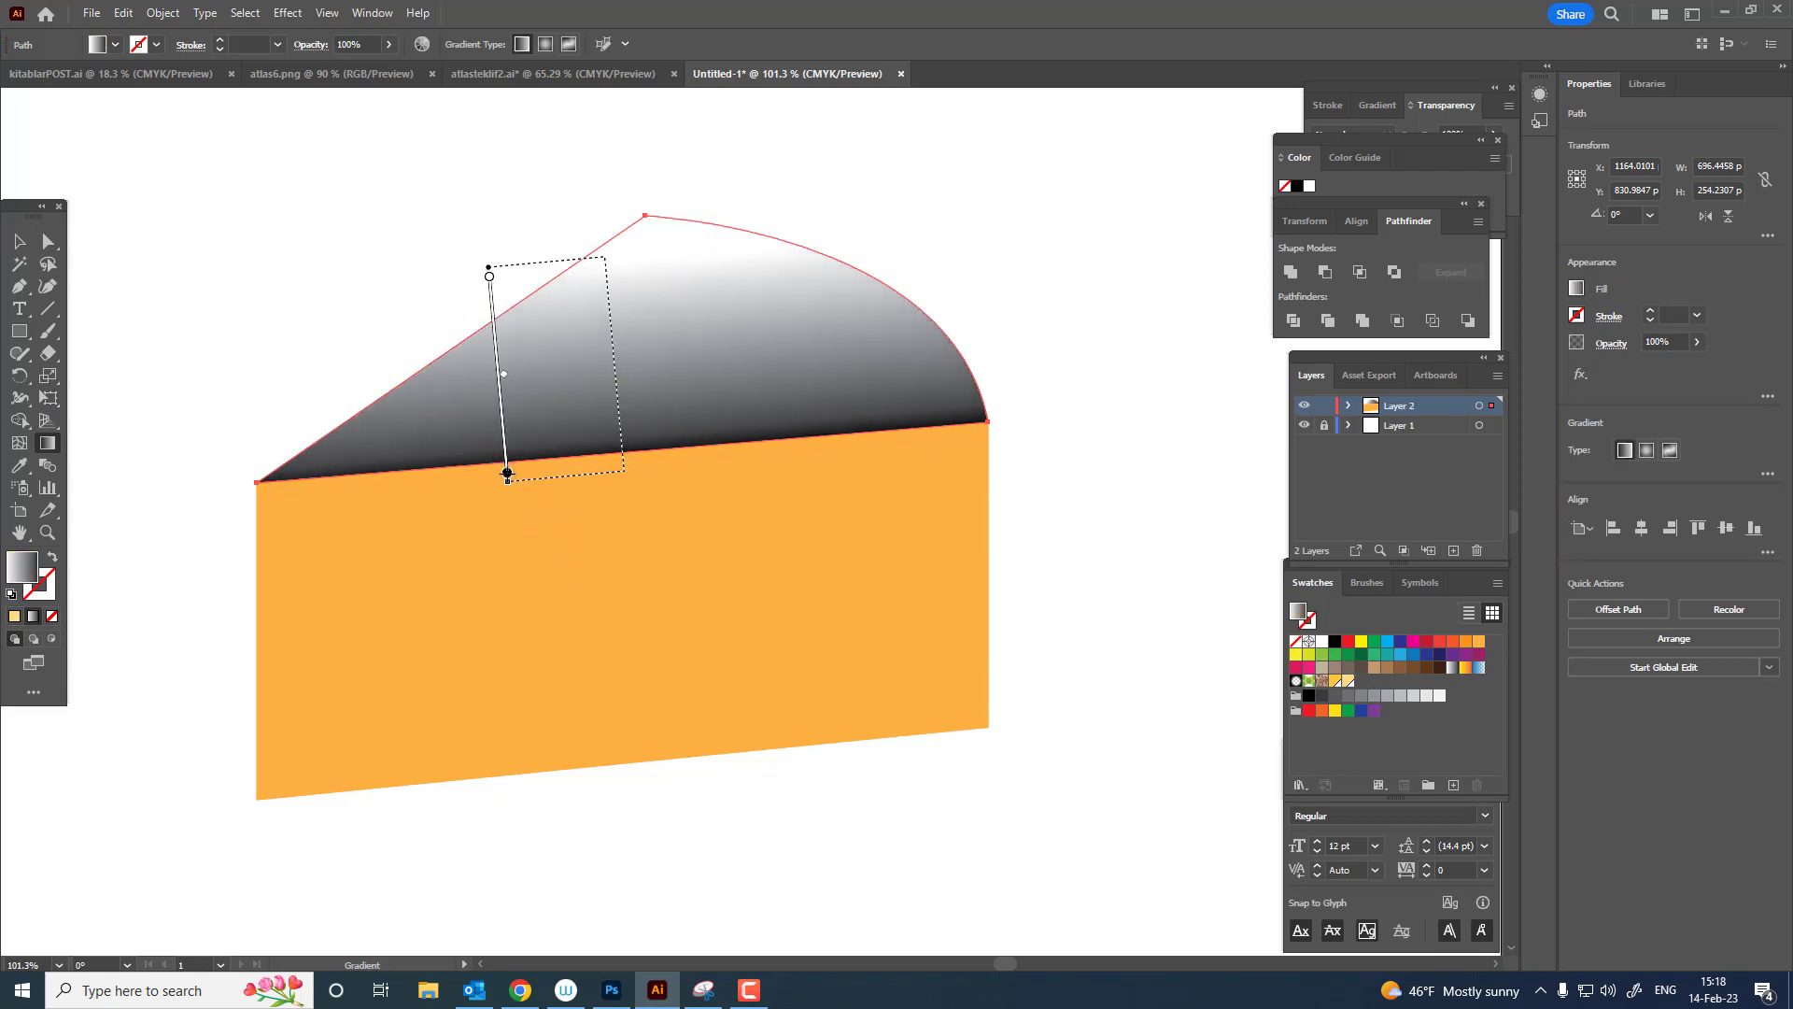
double_click(605, 267)
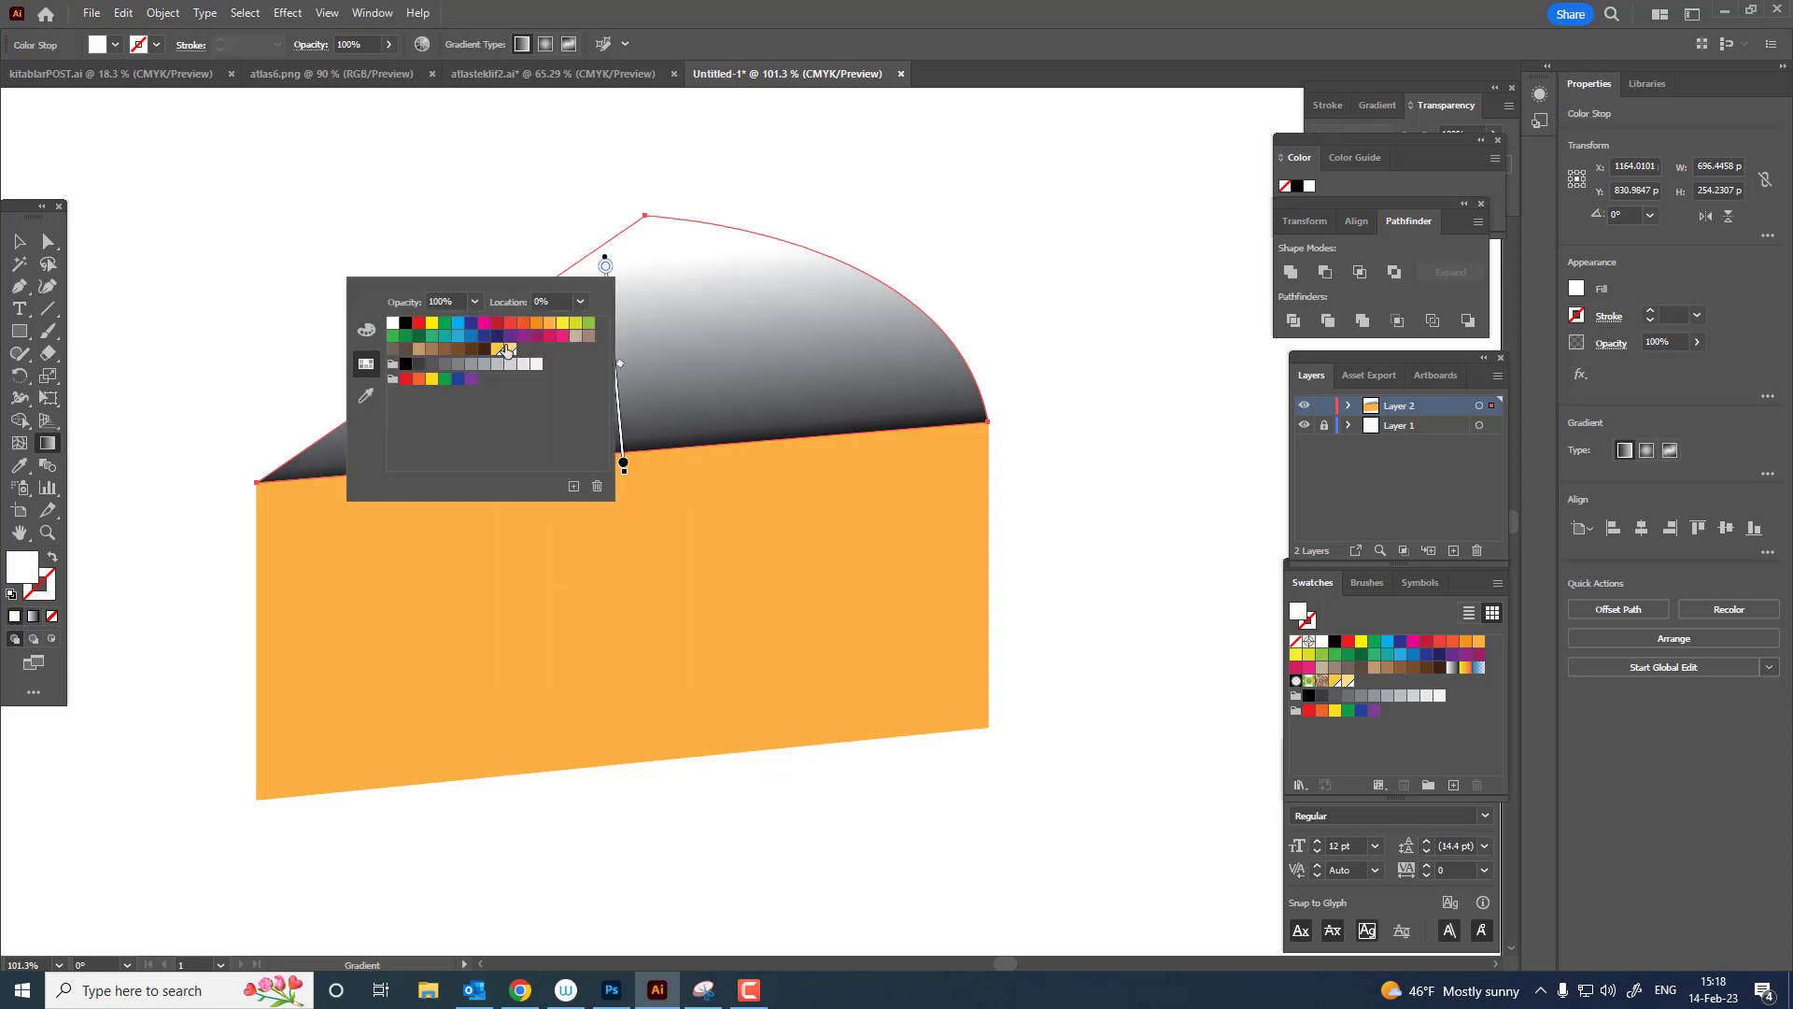
left_click(498, 350)
double_click(624, 462)
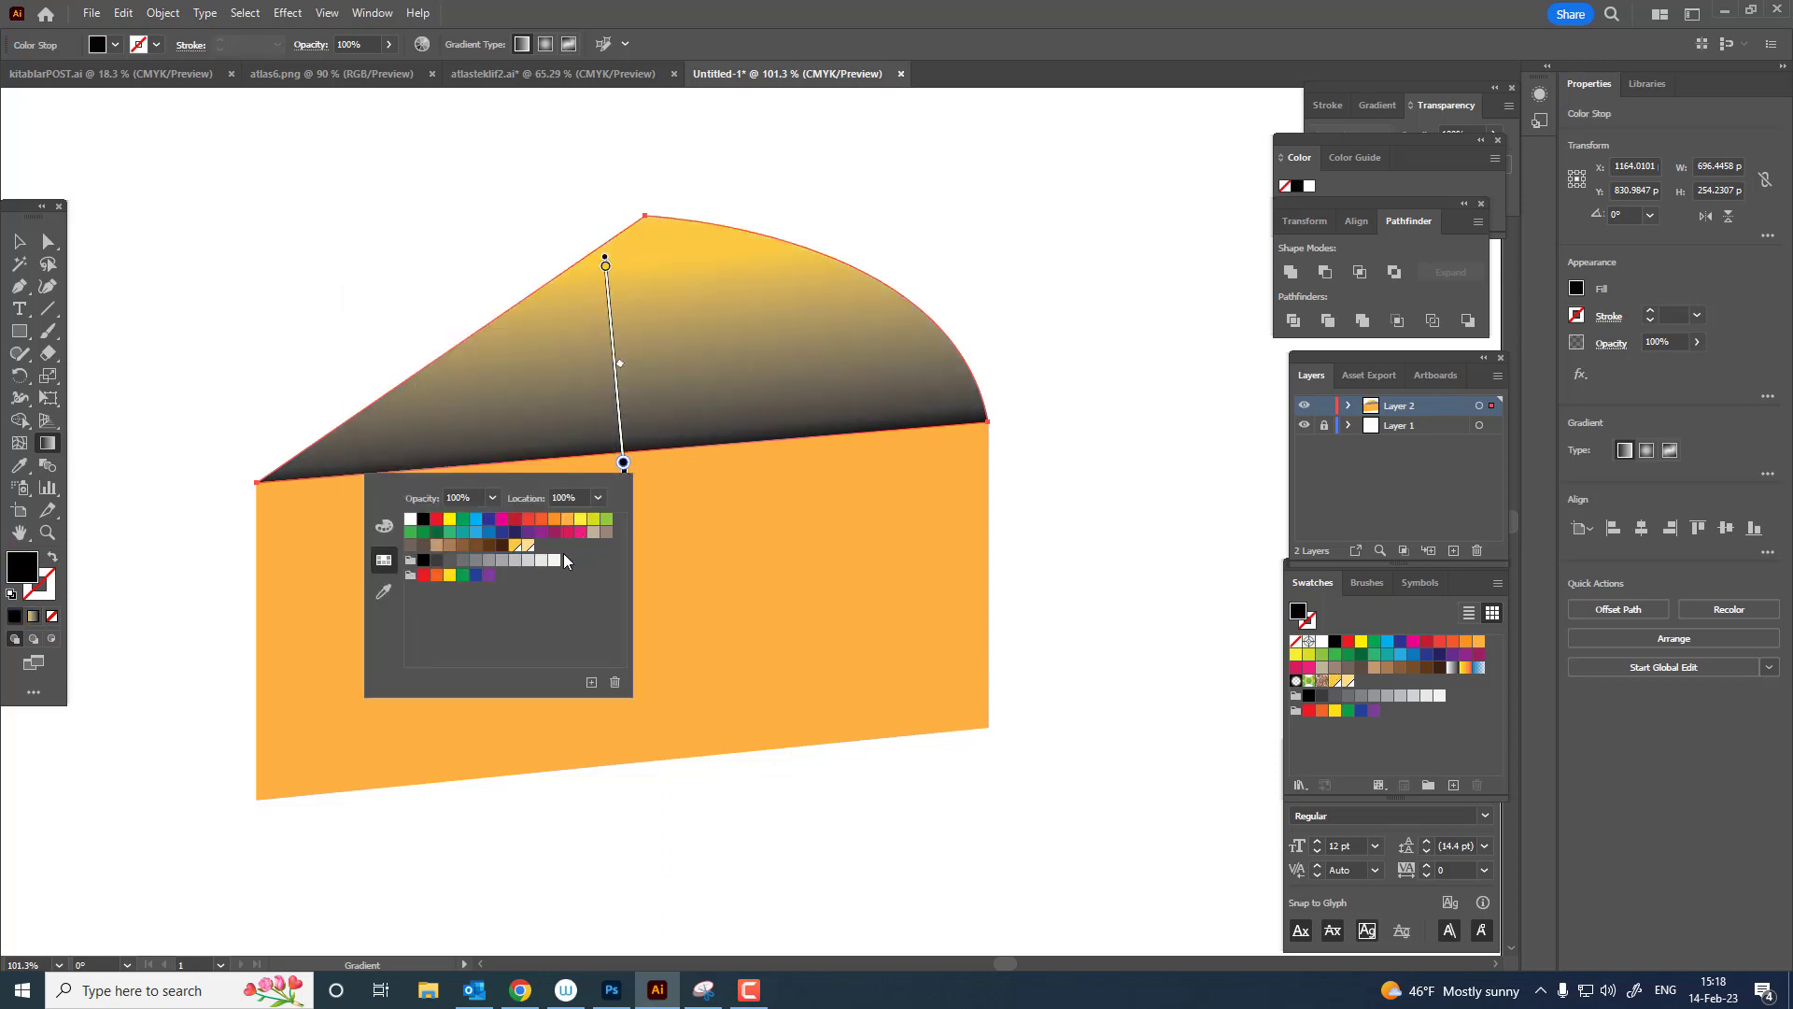
left_click(569, 561)
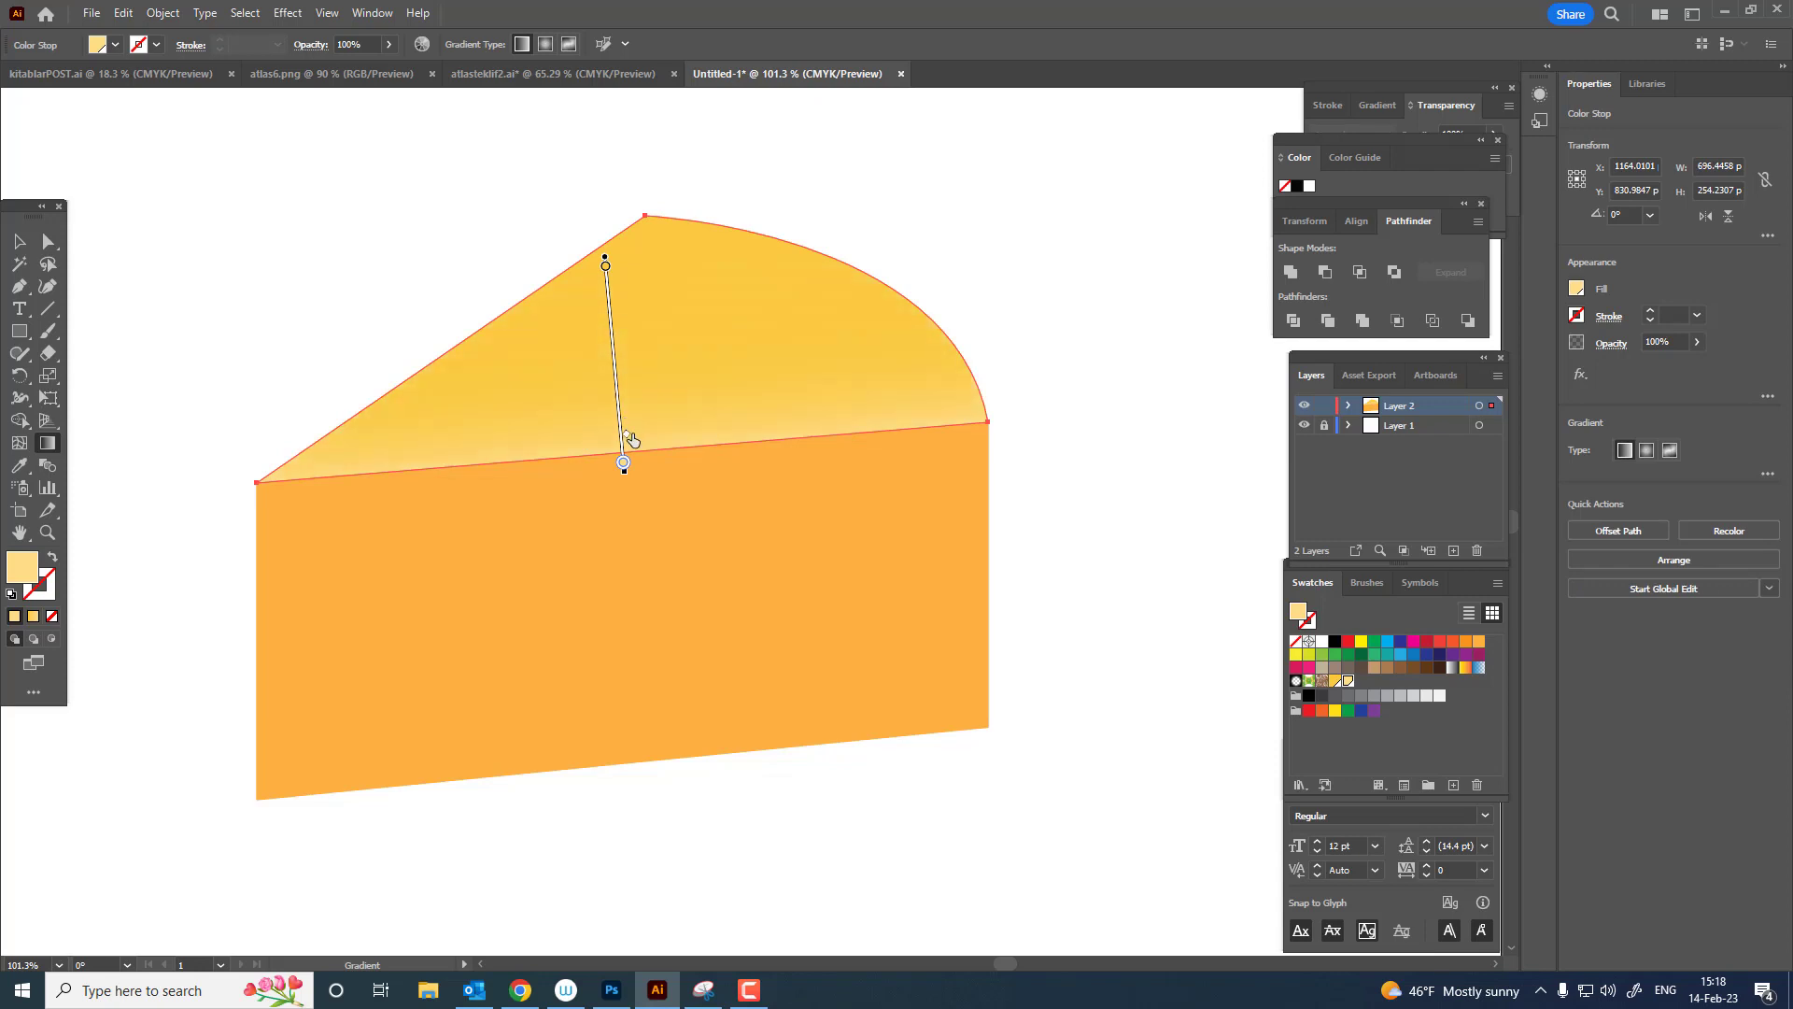
left_click(25, 249)
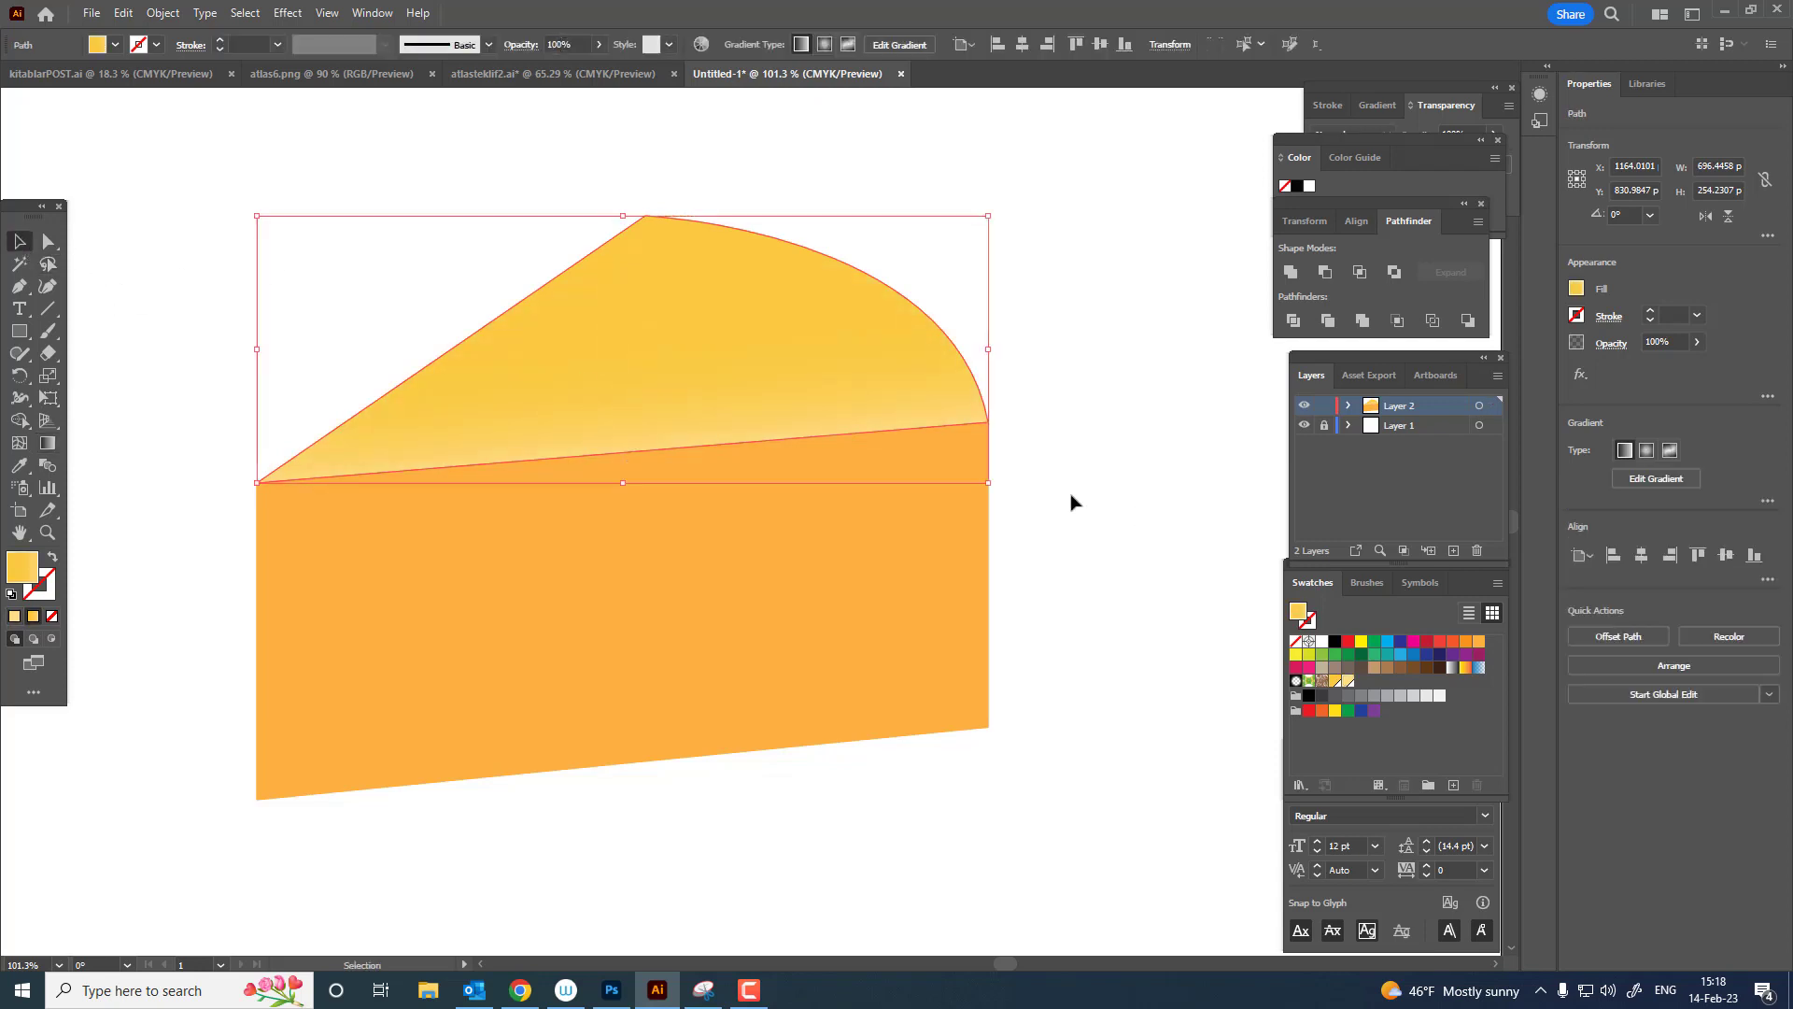
left_click(1070, 497)
Draw an ellipse about 101 by 57 px on the top face and fill it with the light orange swatch.
left_click_drag(1057, 440, 1049, 468)
left_click_drag(689, 345, 758, 415)
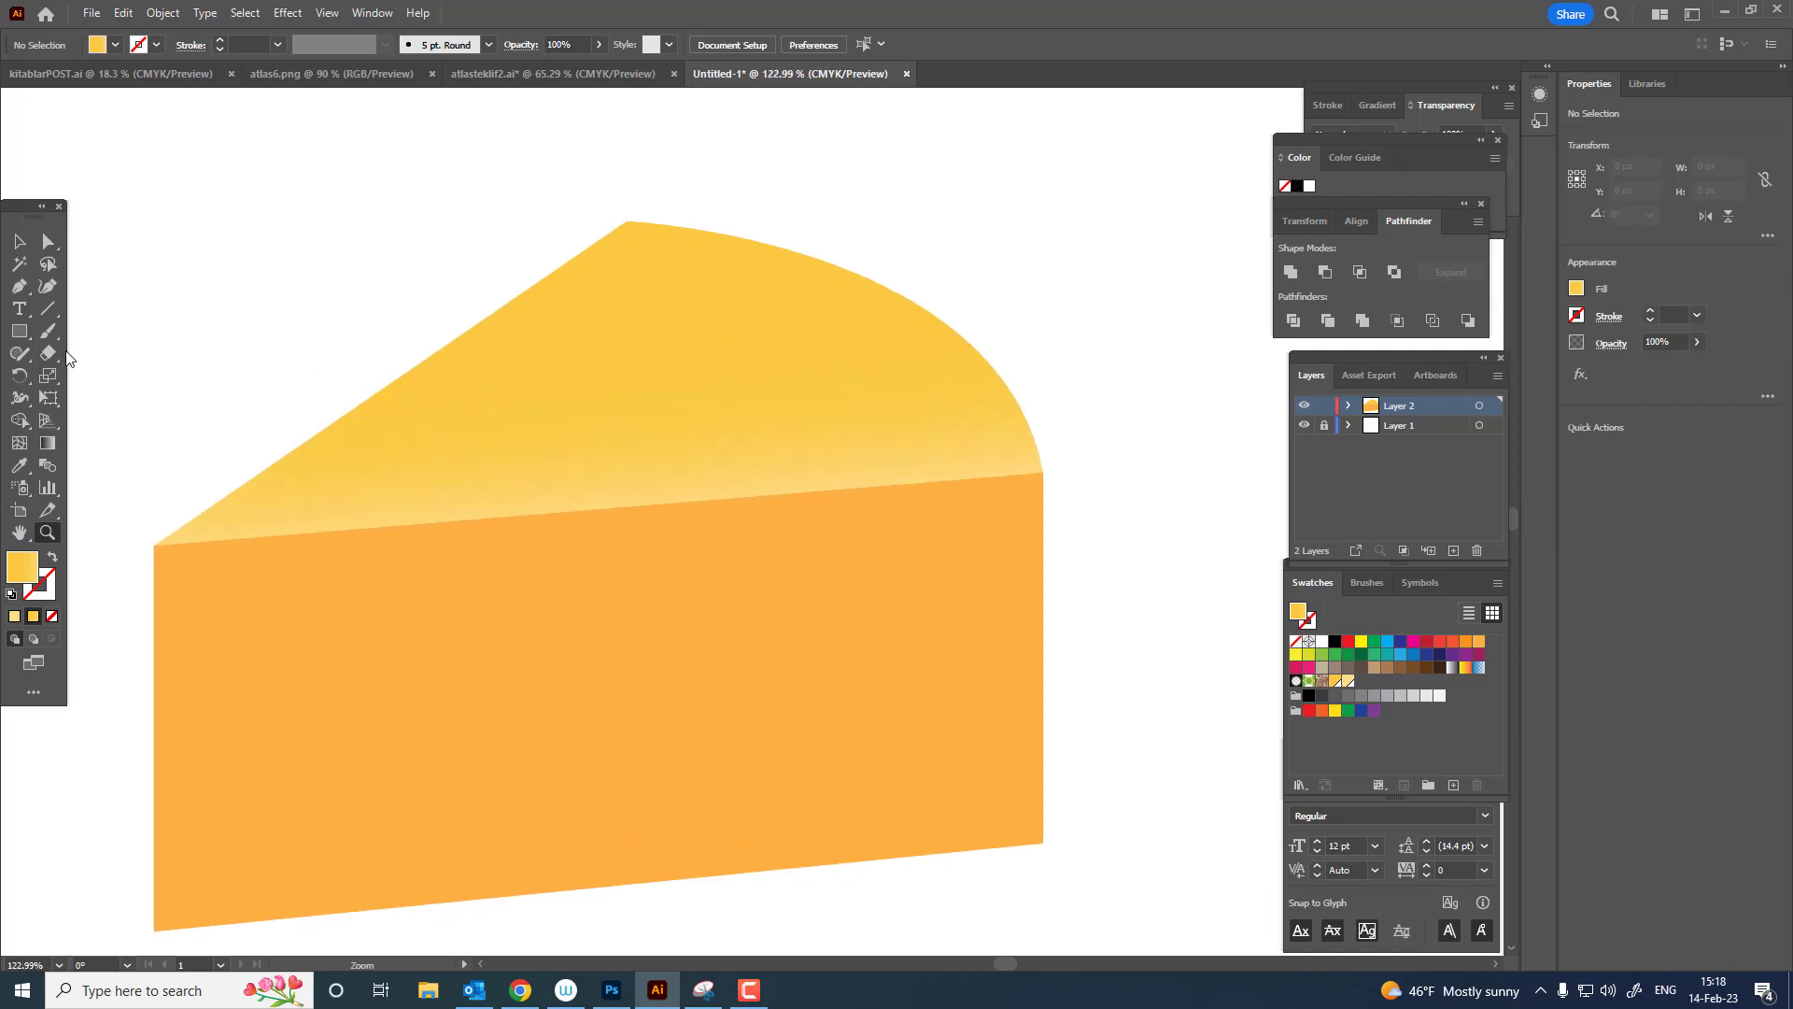
left_click_drag(19, 338, 103, 380)
left_click_drag(510, 328, 640, 402)
double_click(22, 566)
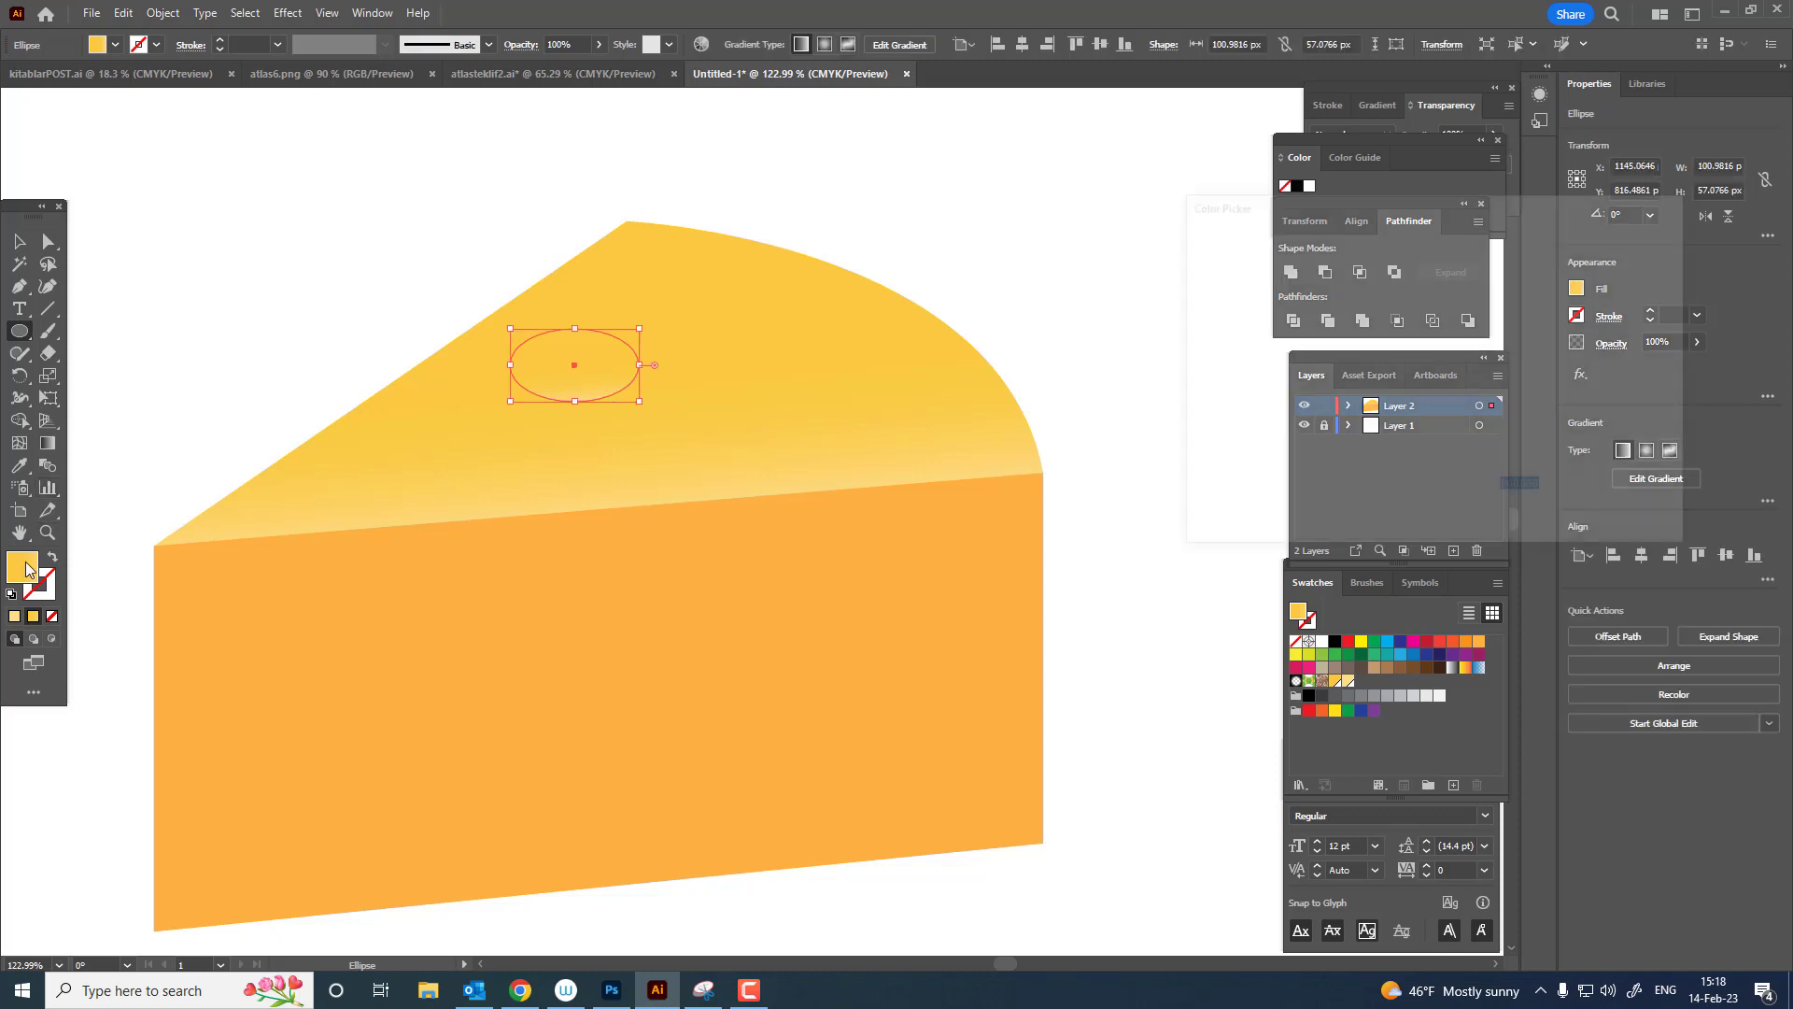
key("Return")
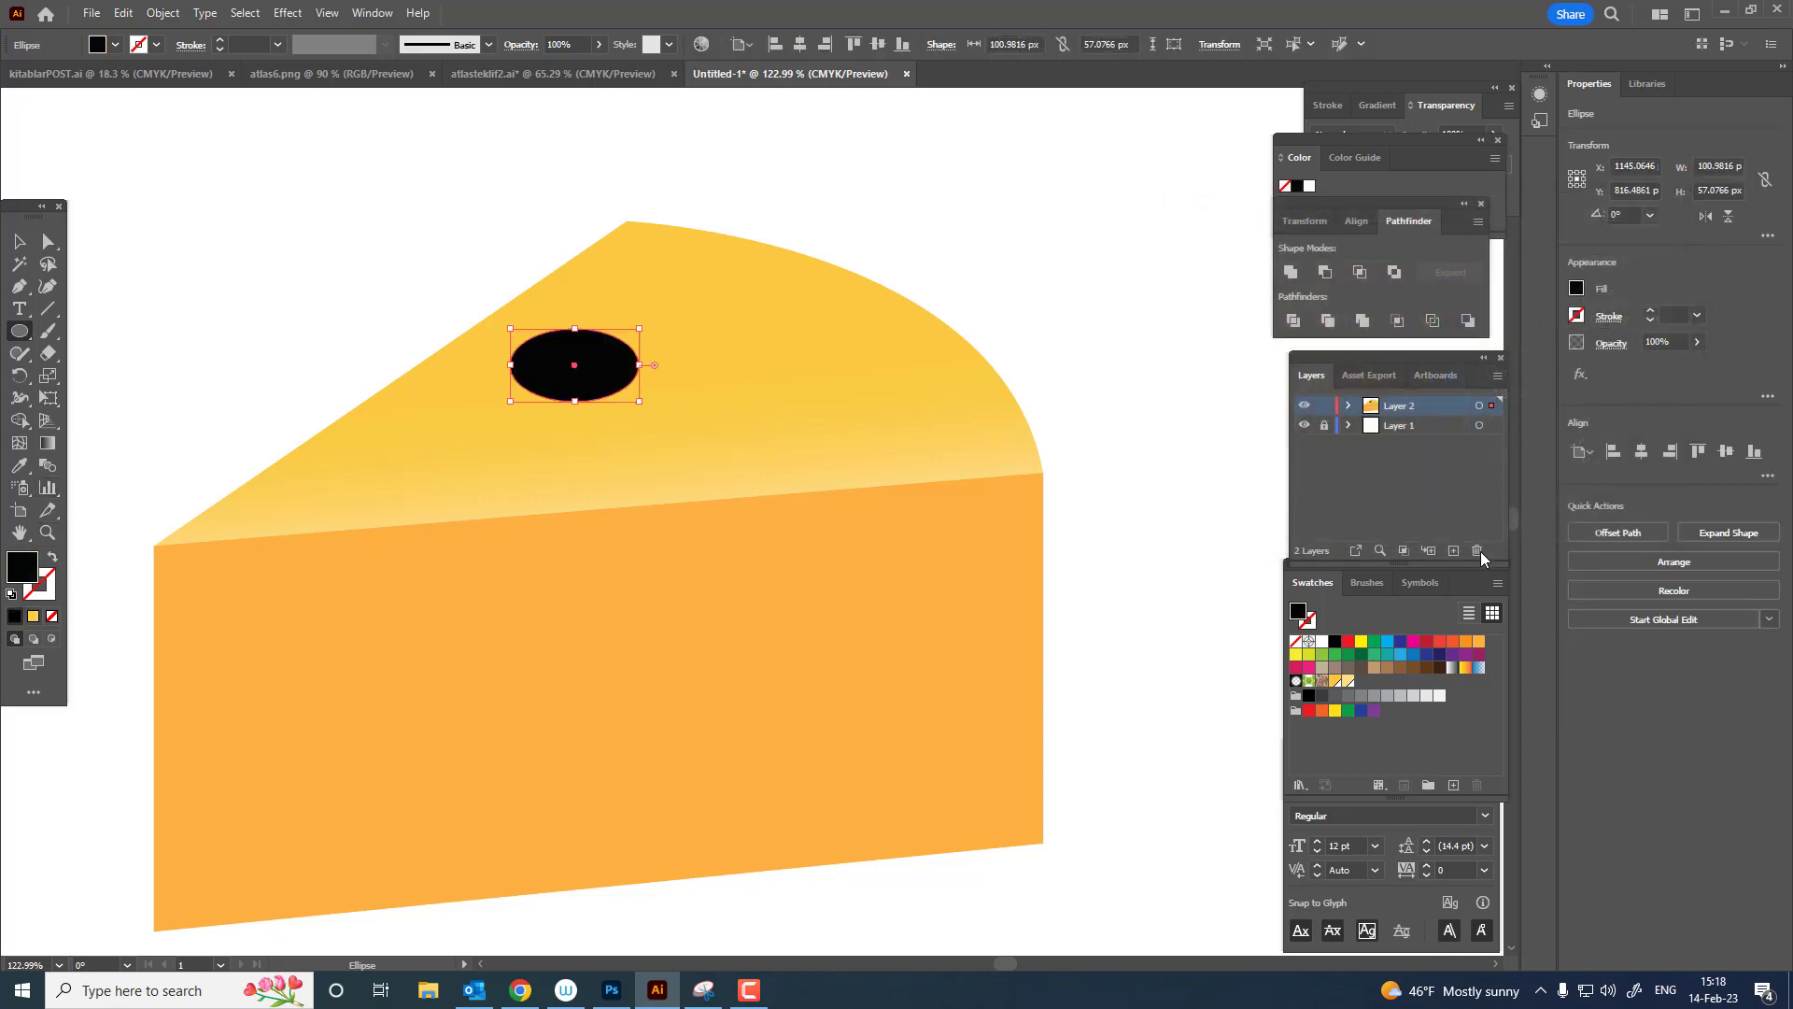
left_click(1479, 642)
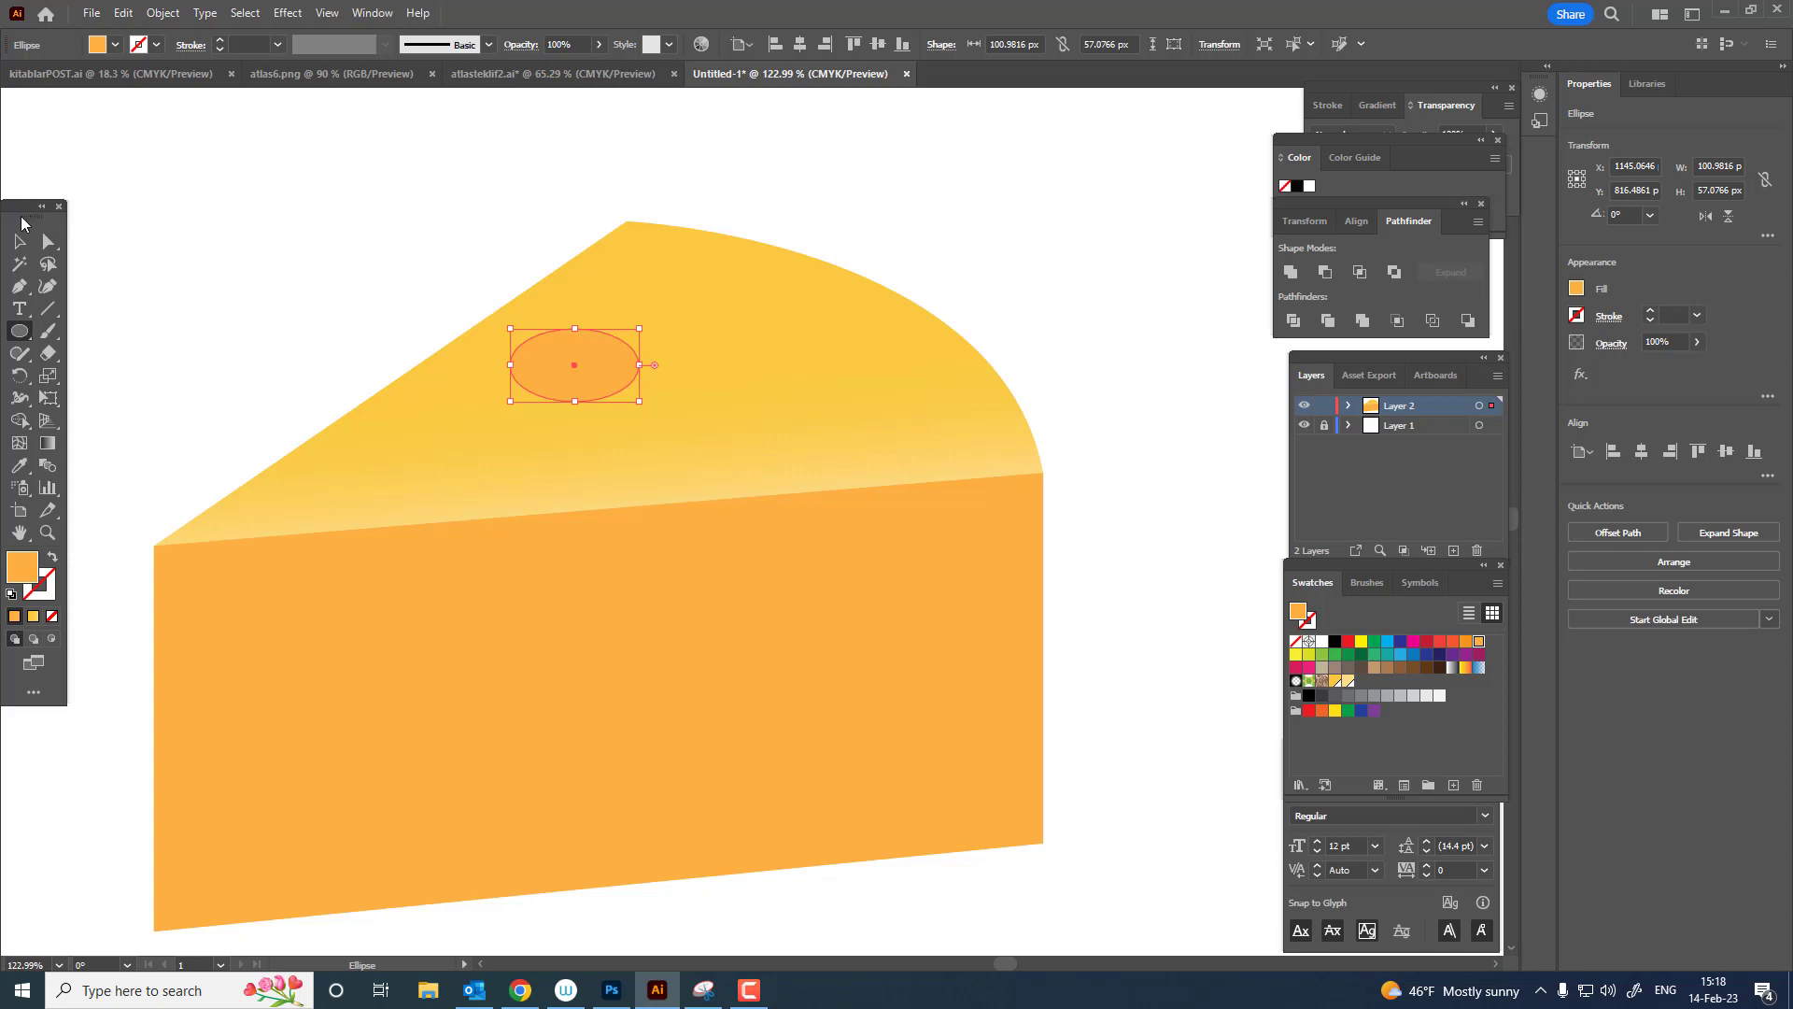
Draw an ellipse about 111 by 63 px across the top face's slanted edge and select it together with the top face.
left_click(19, 241)
left_click(400, 364)
key("l")
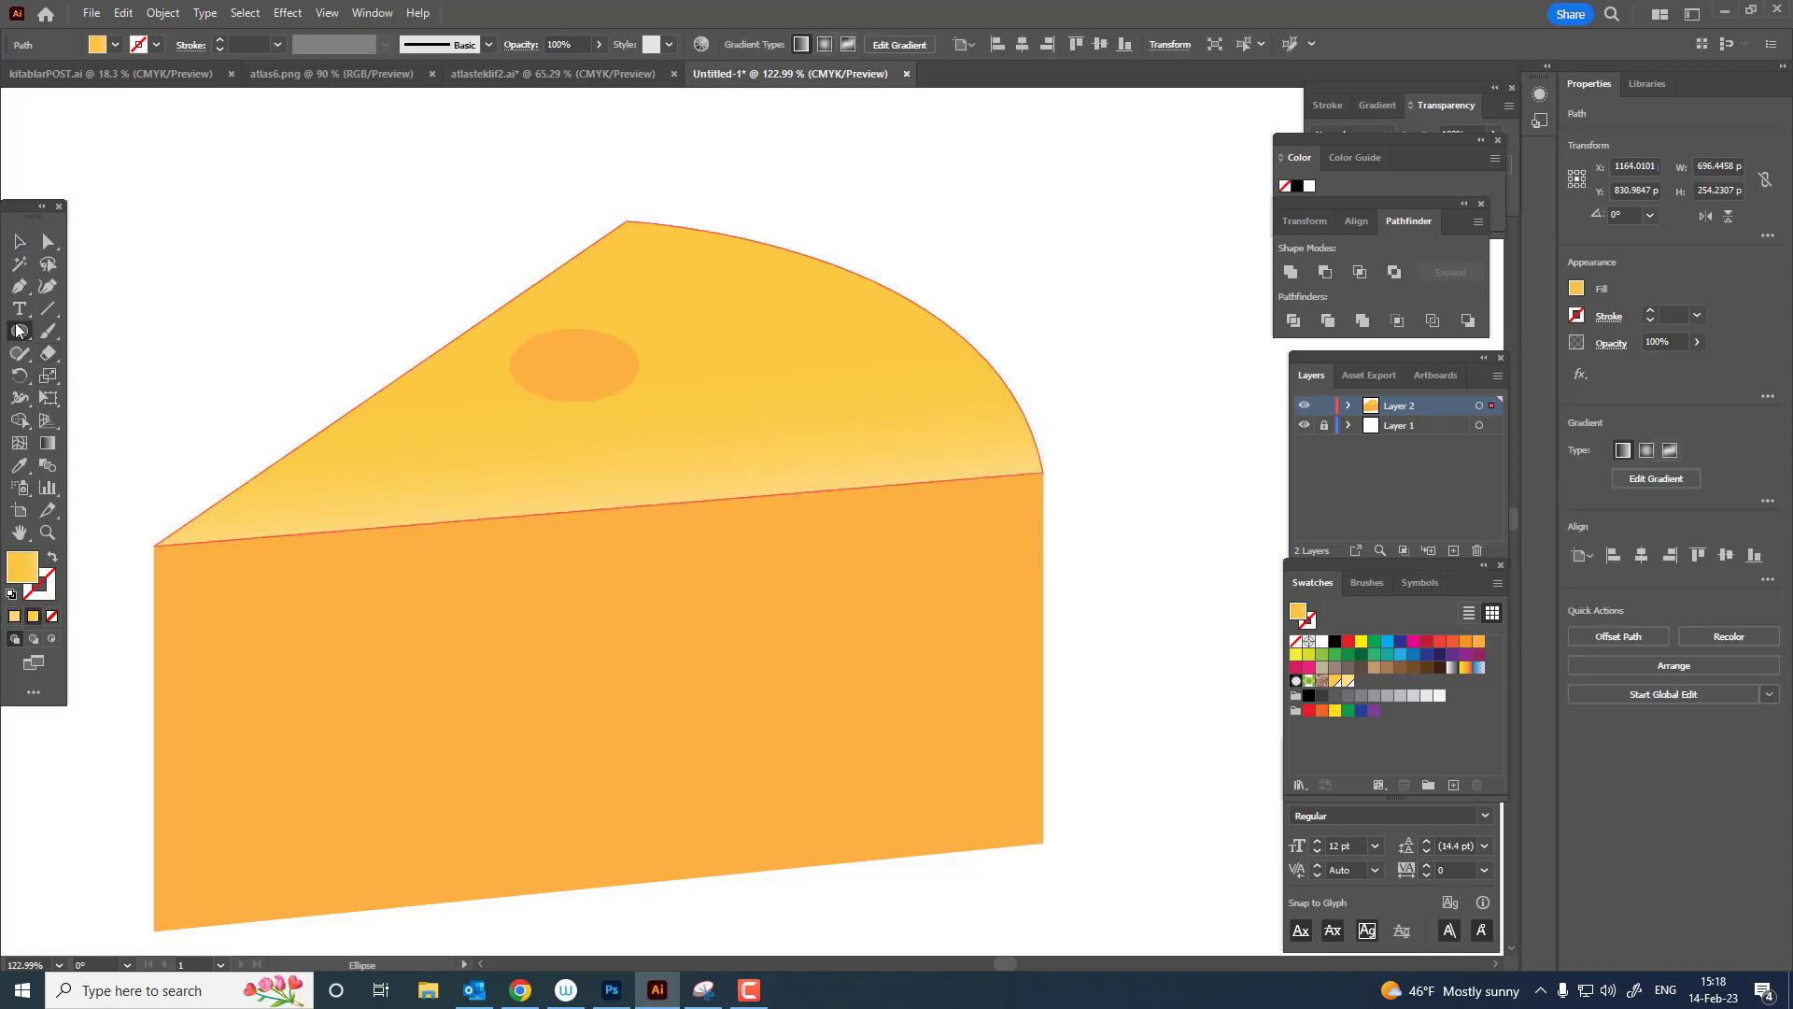
left_click_drag(286, 376, 418, 455)
key("v")
left_click(439, 387, "shift")
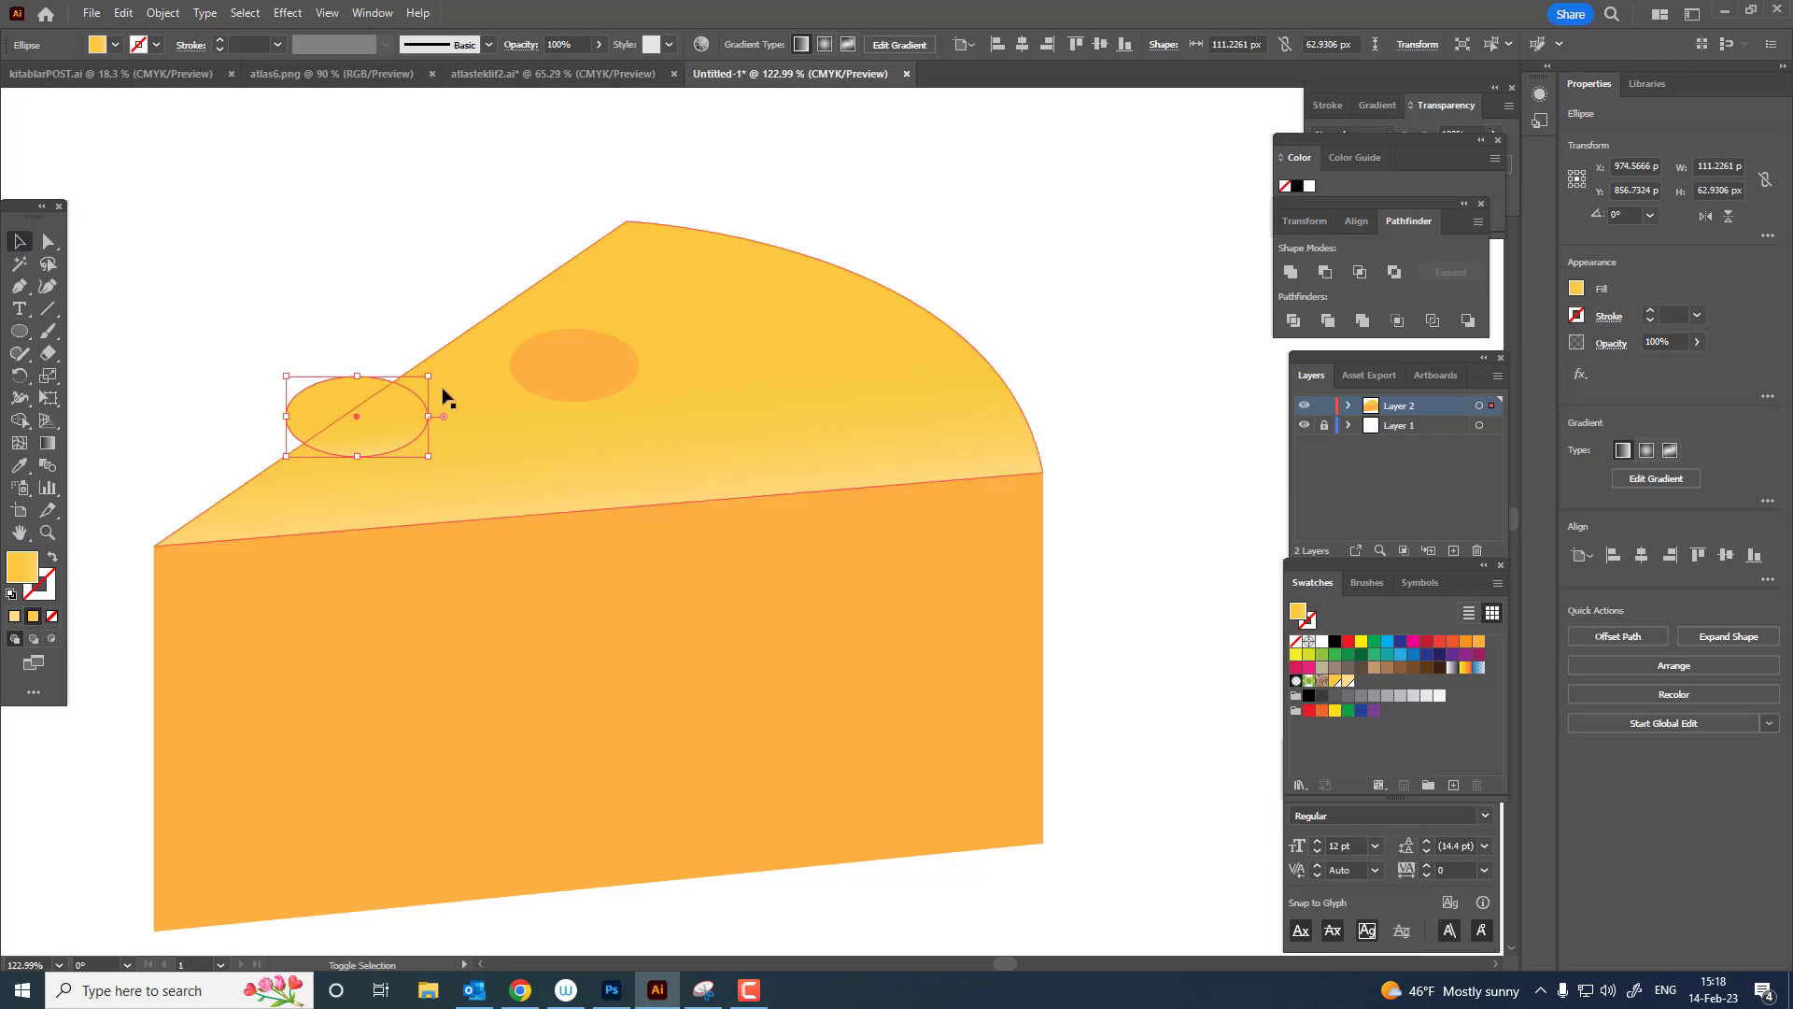
Try to send the second ellipse, the top face and the side face to the back.
left_click(547, 601, "shift")
left_click(162, 13)
mouse_move(280, 55)
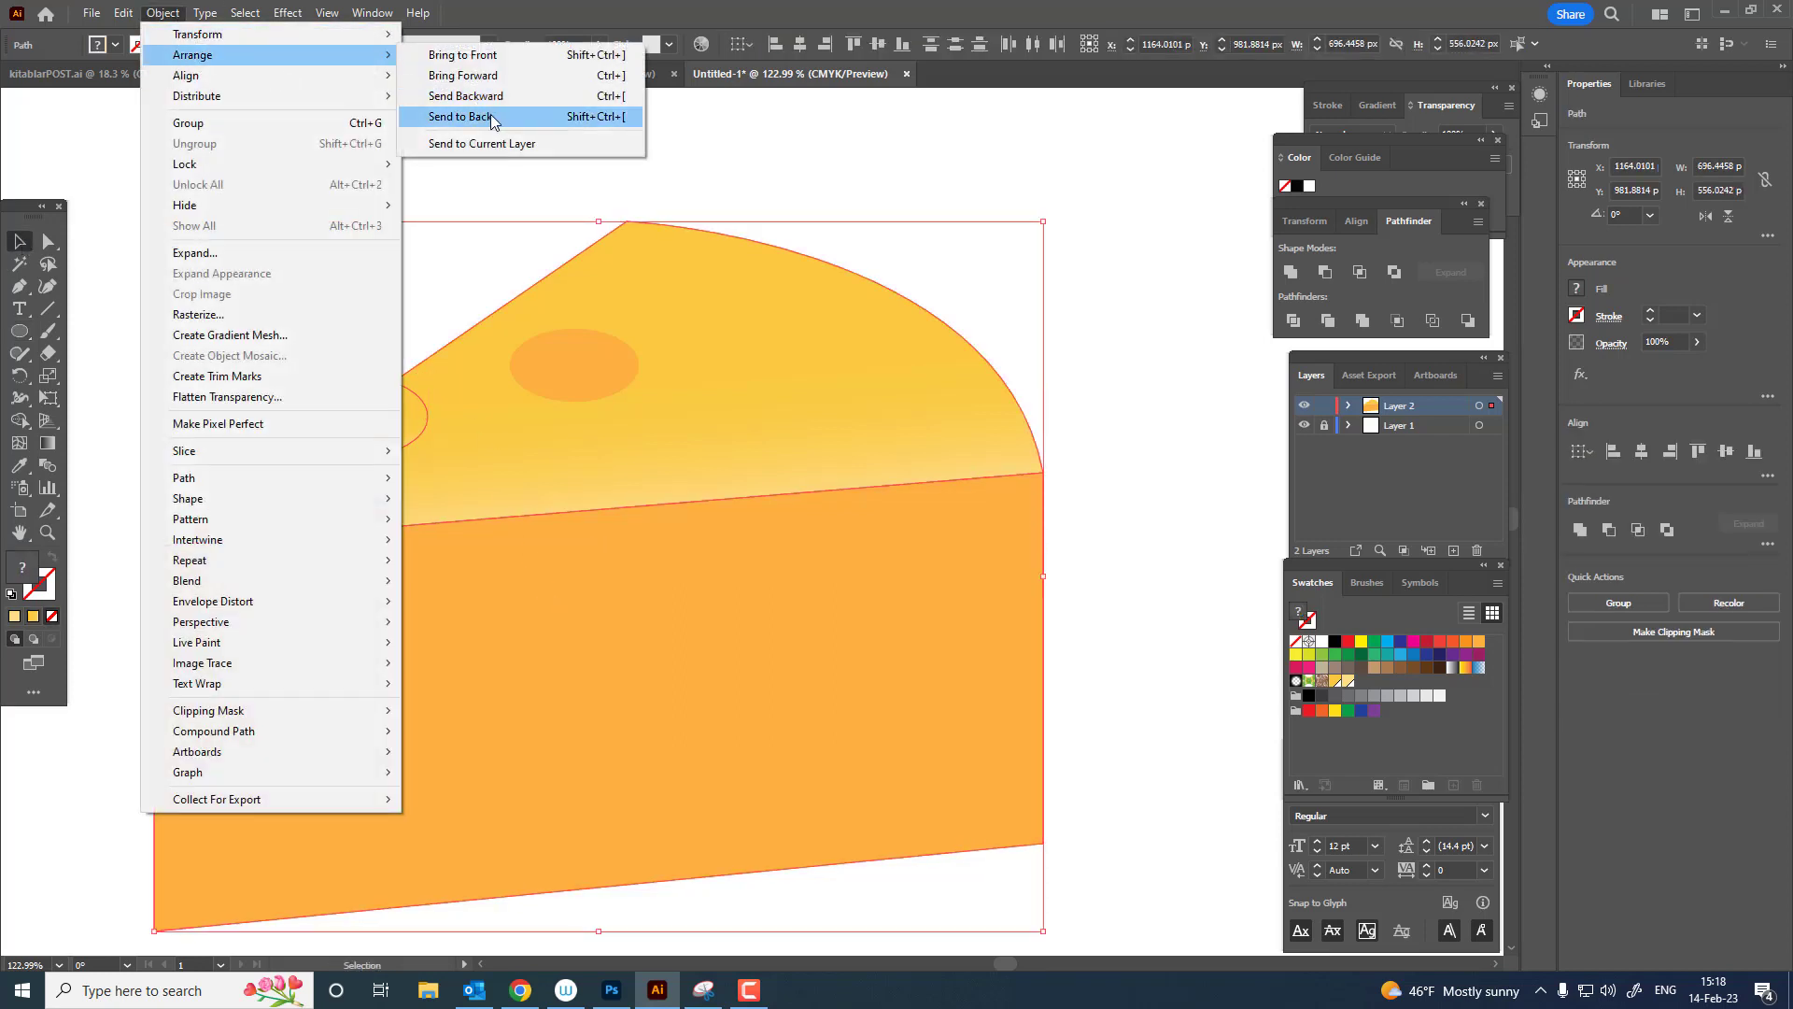
left_click(493, 118)
key("ctrl+z")
key("ctrl+z")
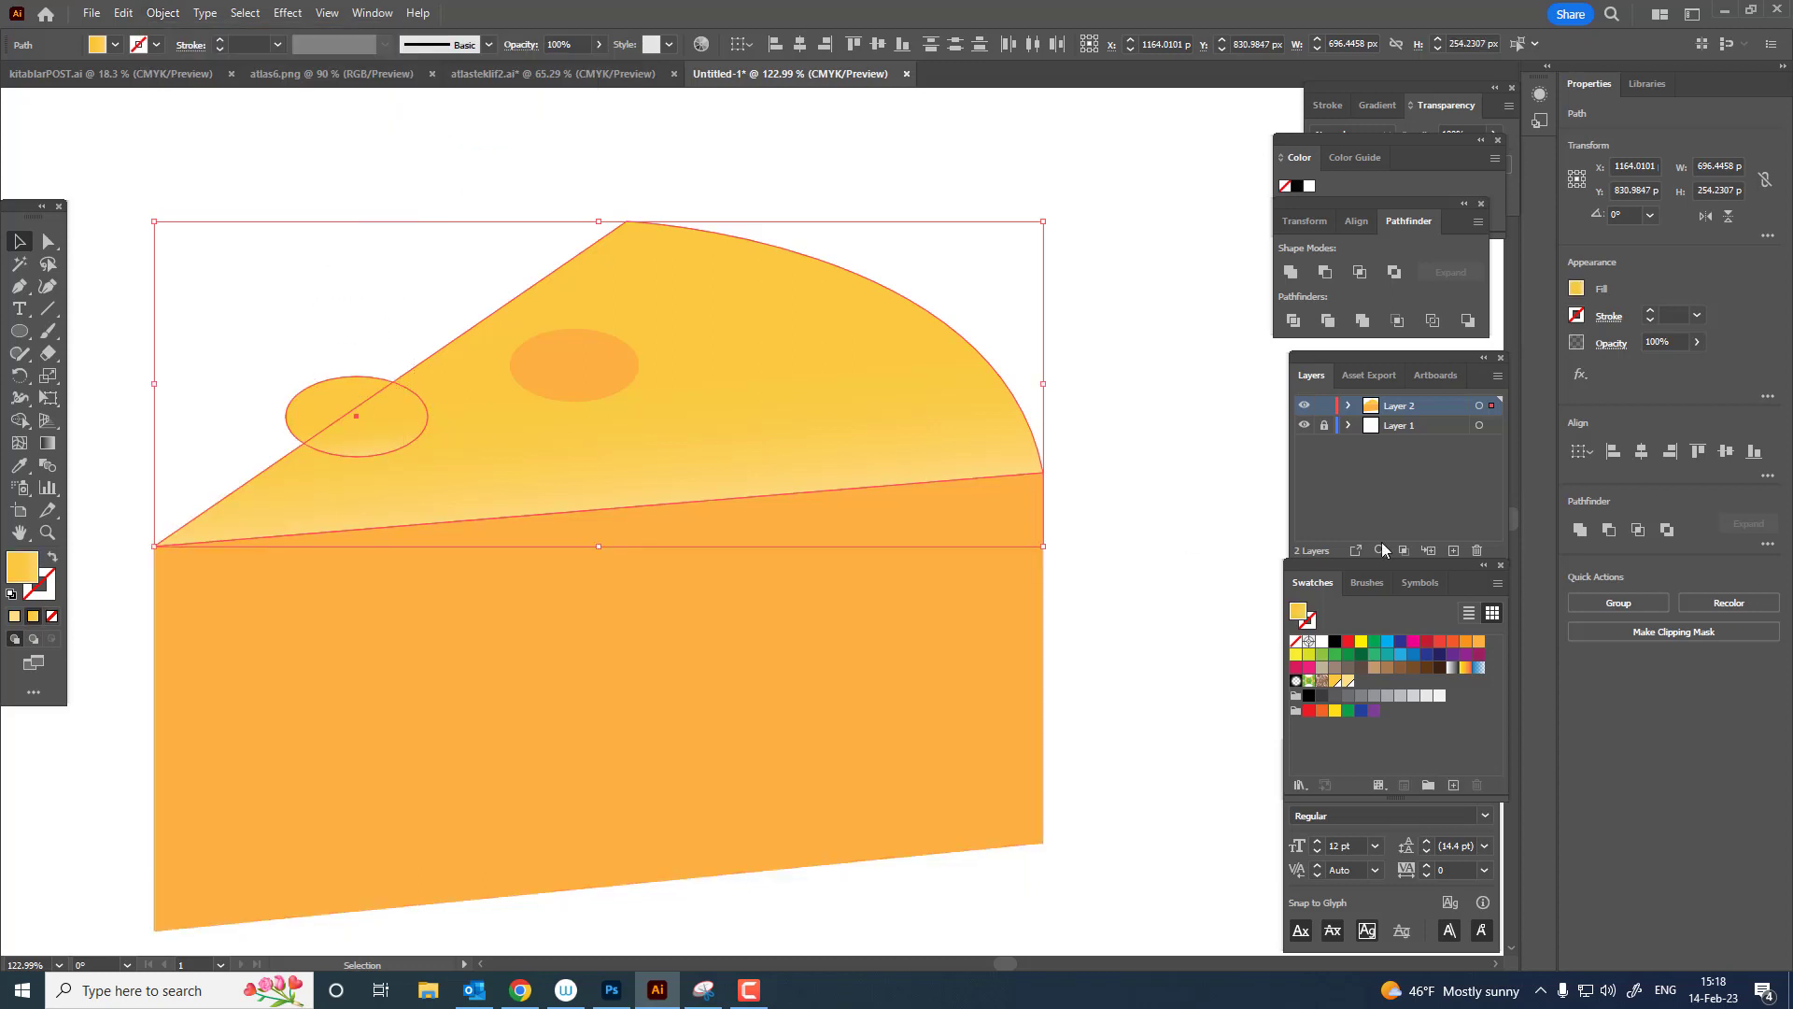
Cut the ellipse out of the top face's slanted edge with Minus Front.
left_click(1319, 272)
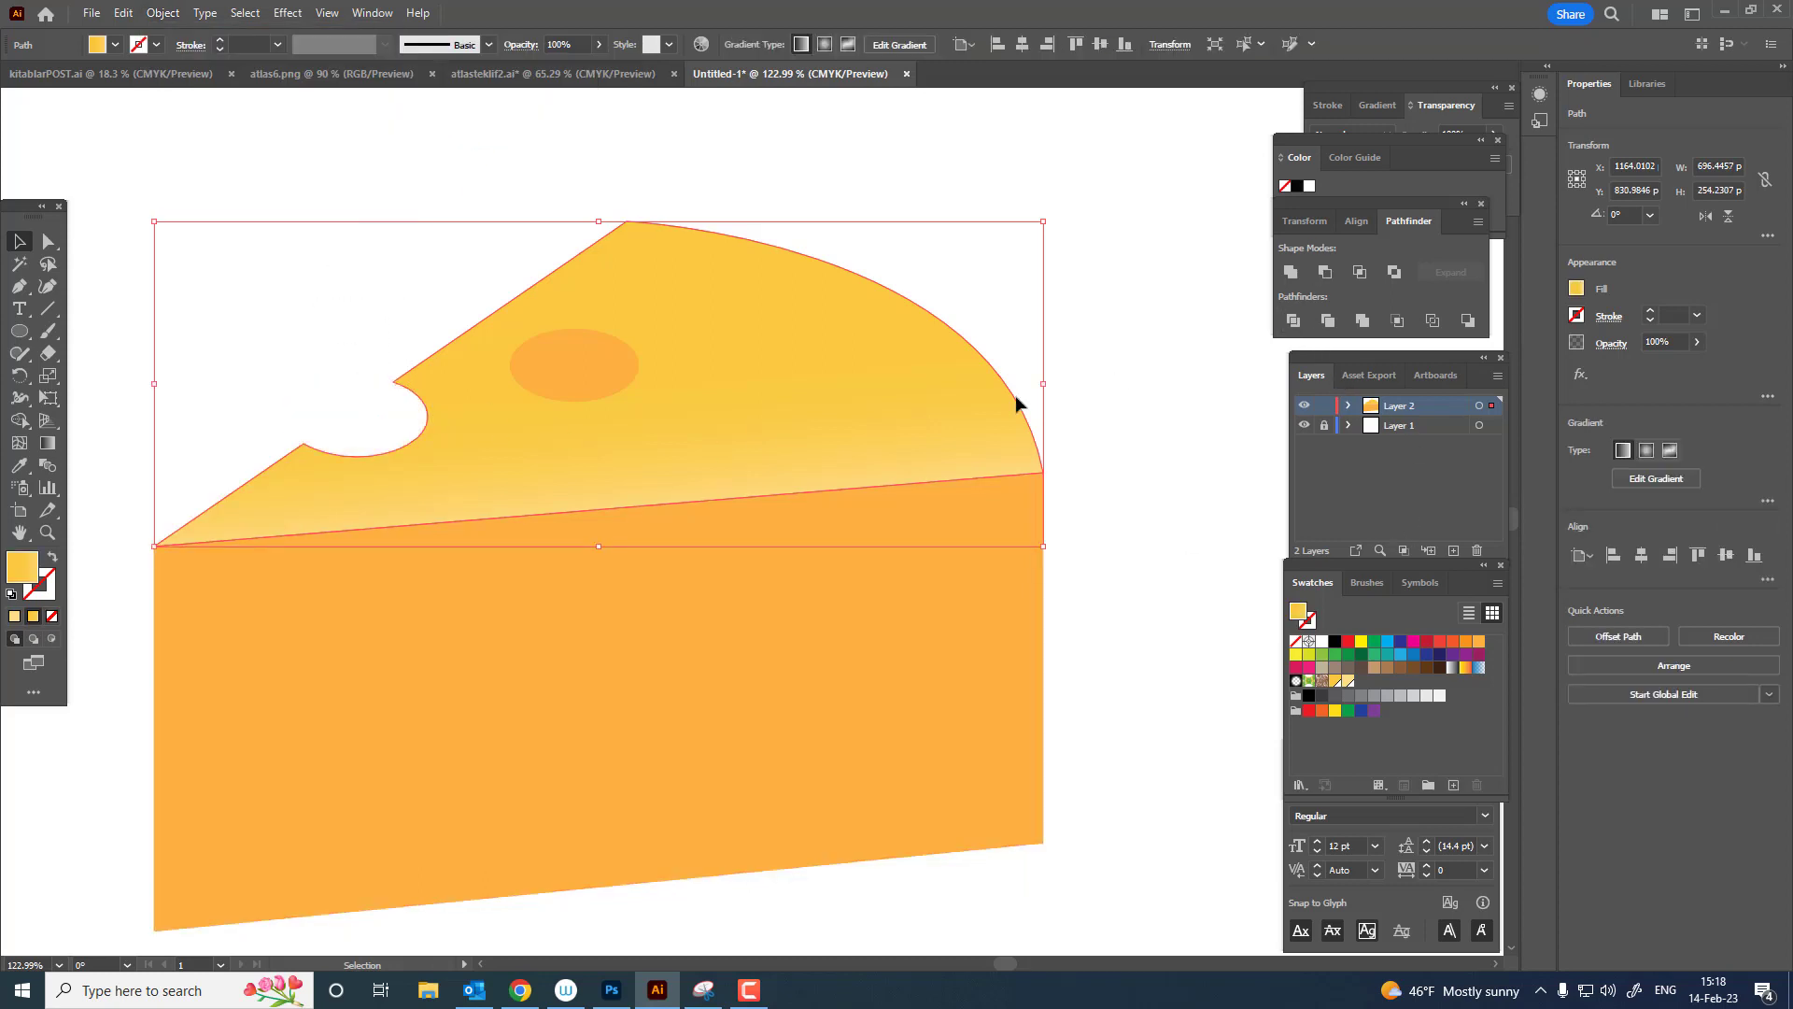
left_click(21, 289)
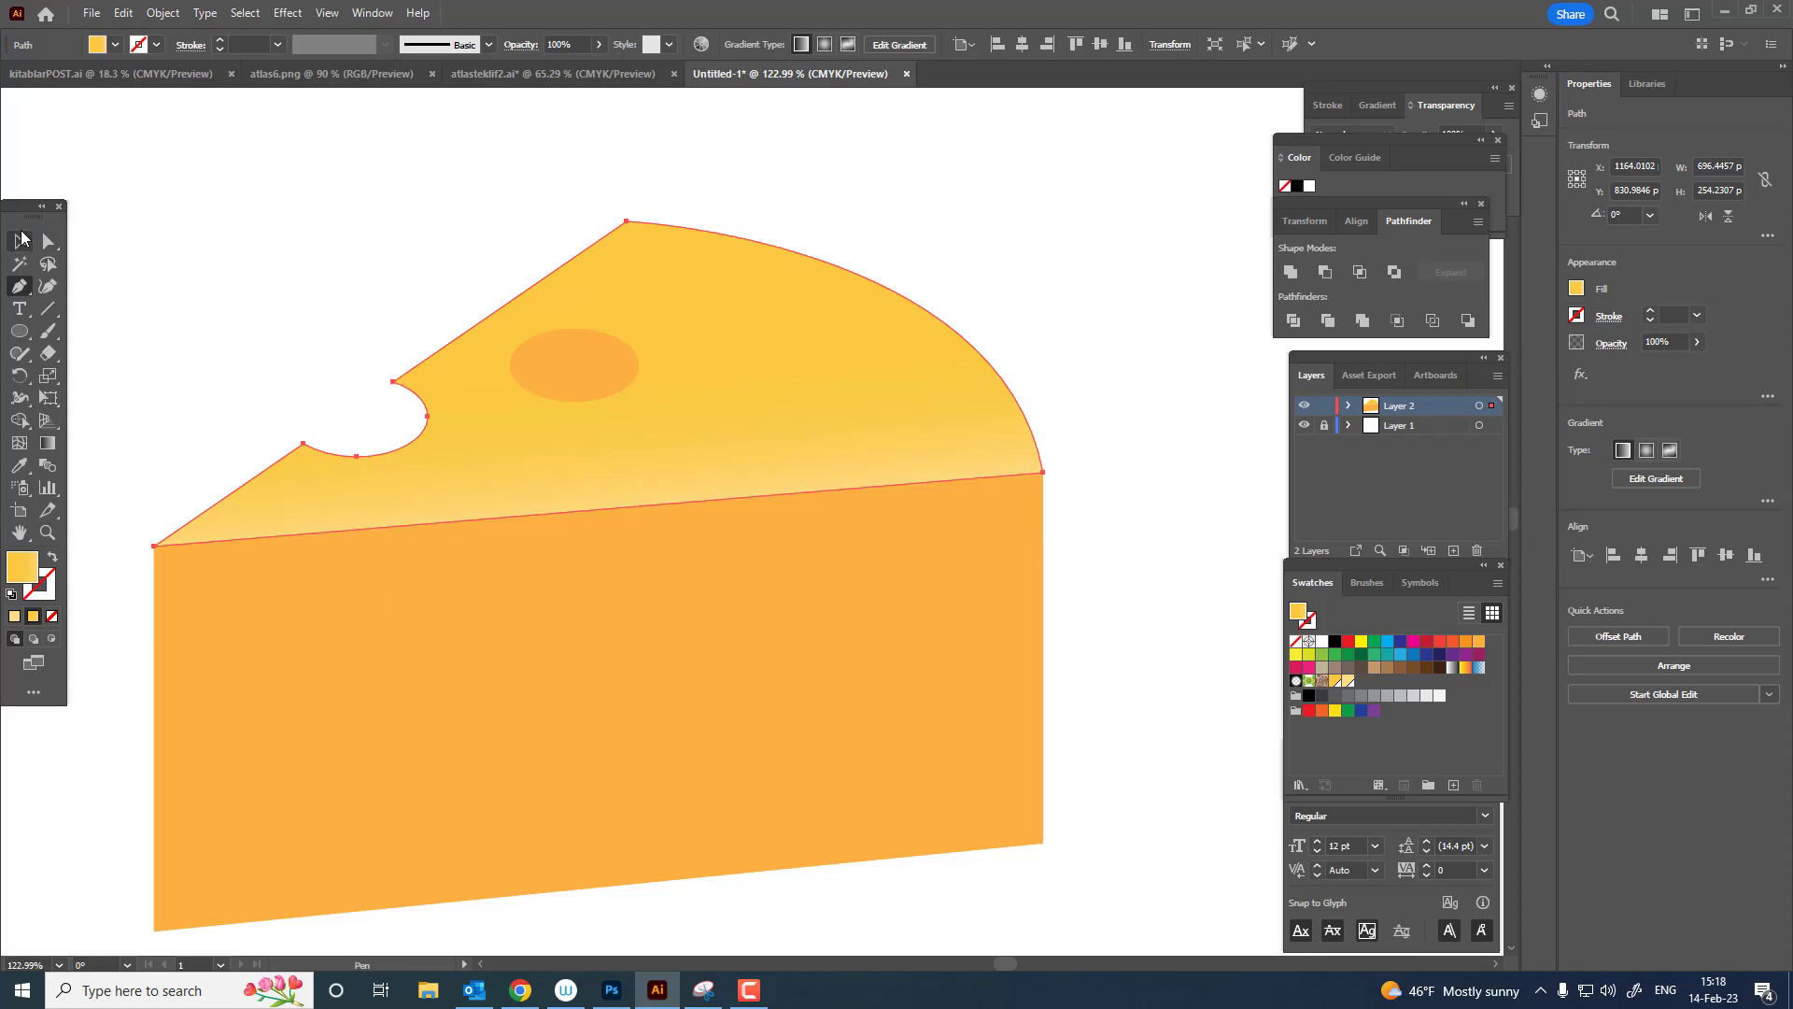
Draw a rectangle about 79 by 67 px from the upper corner of the top face's notch and match its fill to the side face's orange.
left_click(24, 244)
left_click(232, 301)
key("p")
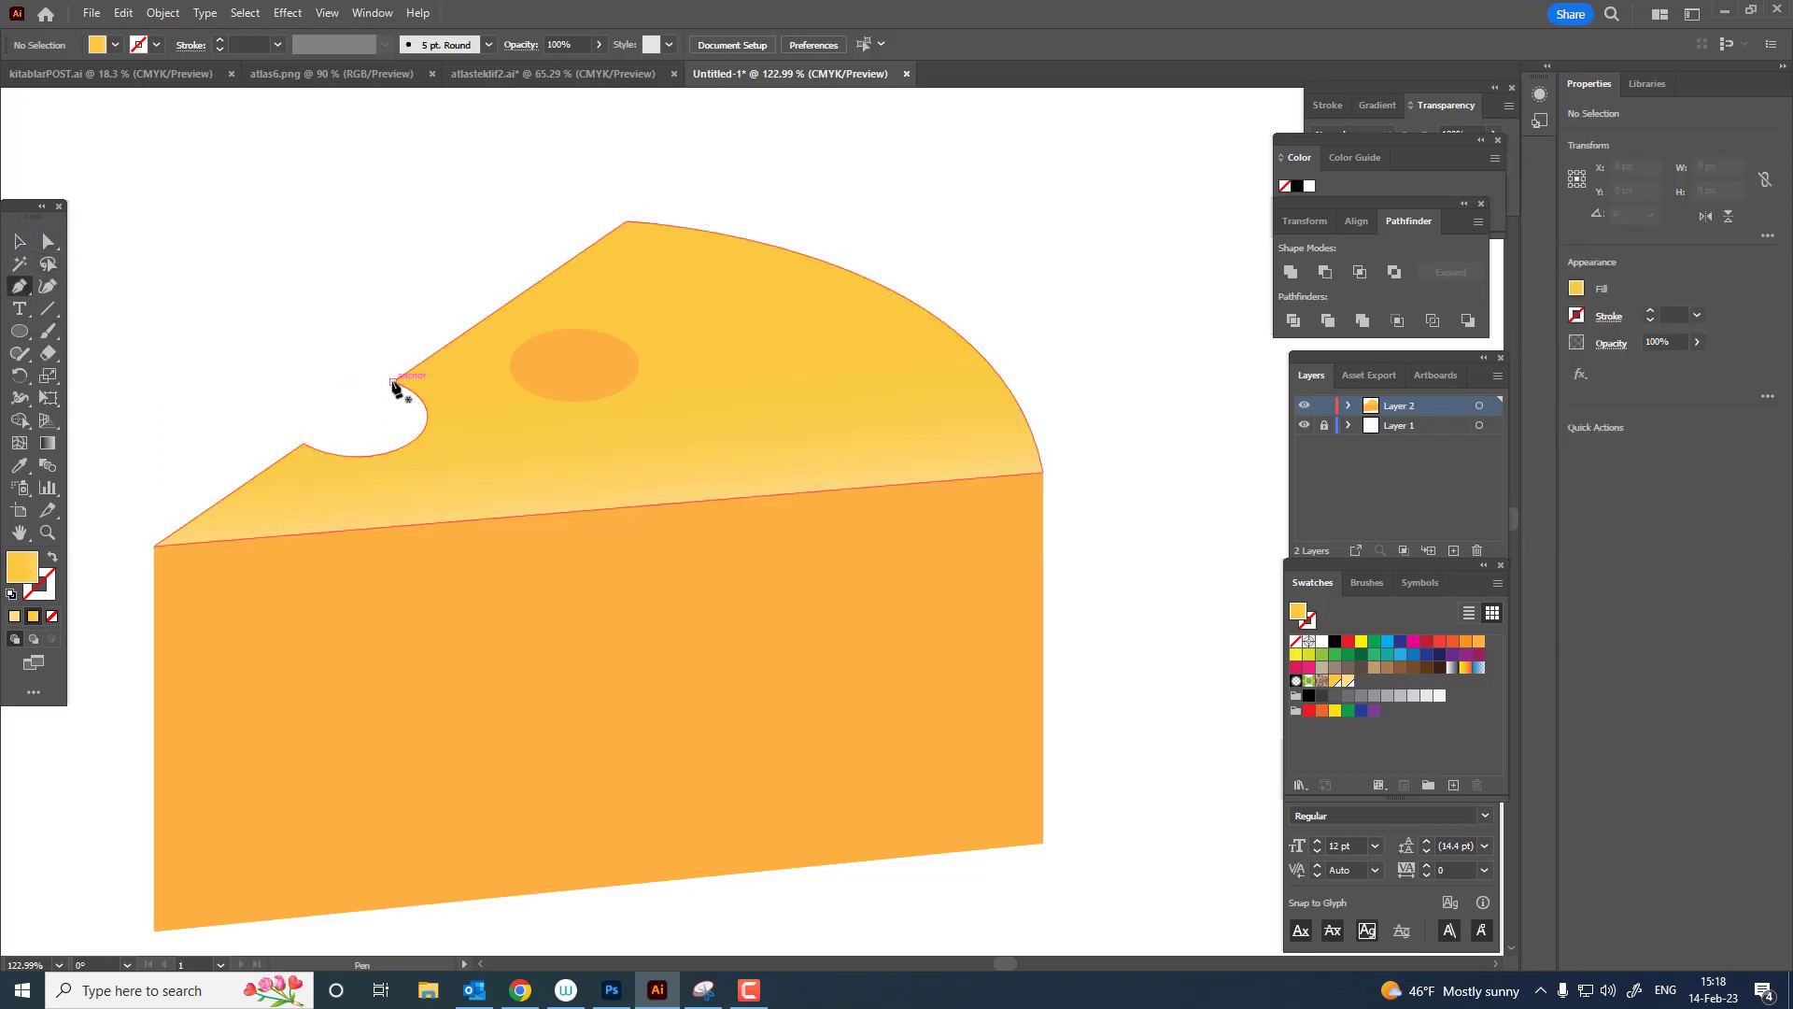
left_click(393, 382)
left_click(393, 467)
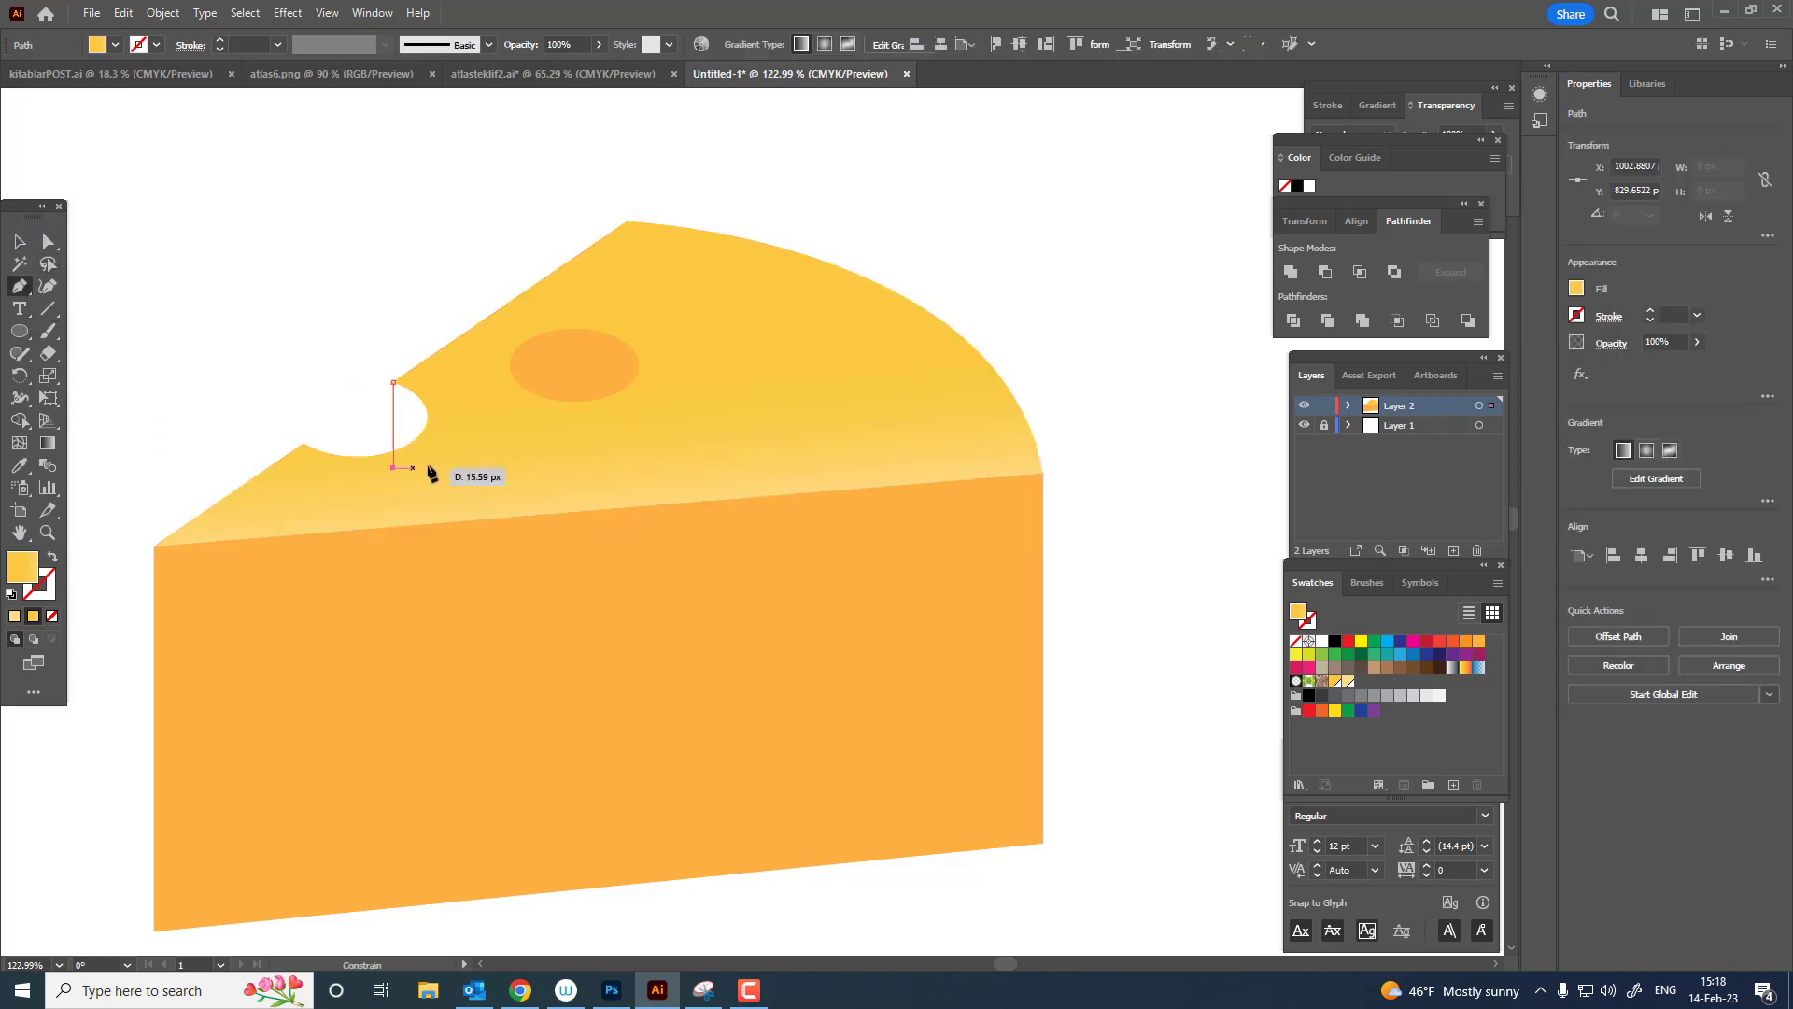
left_click(494, 467)
left_click(494, 382)
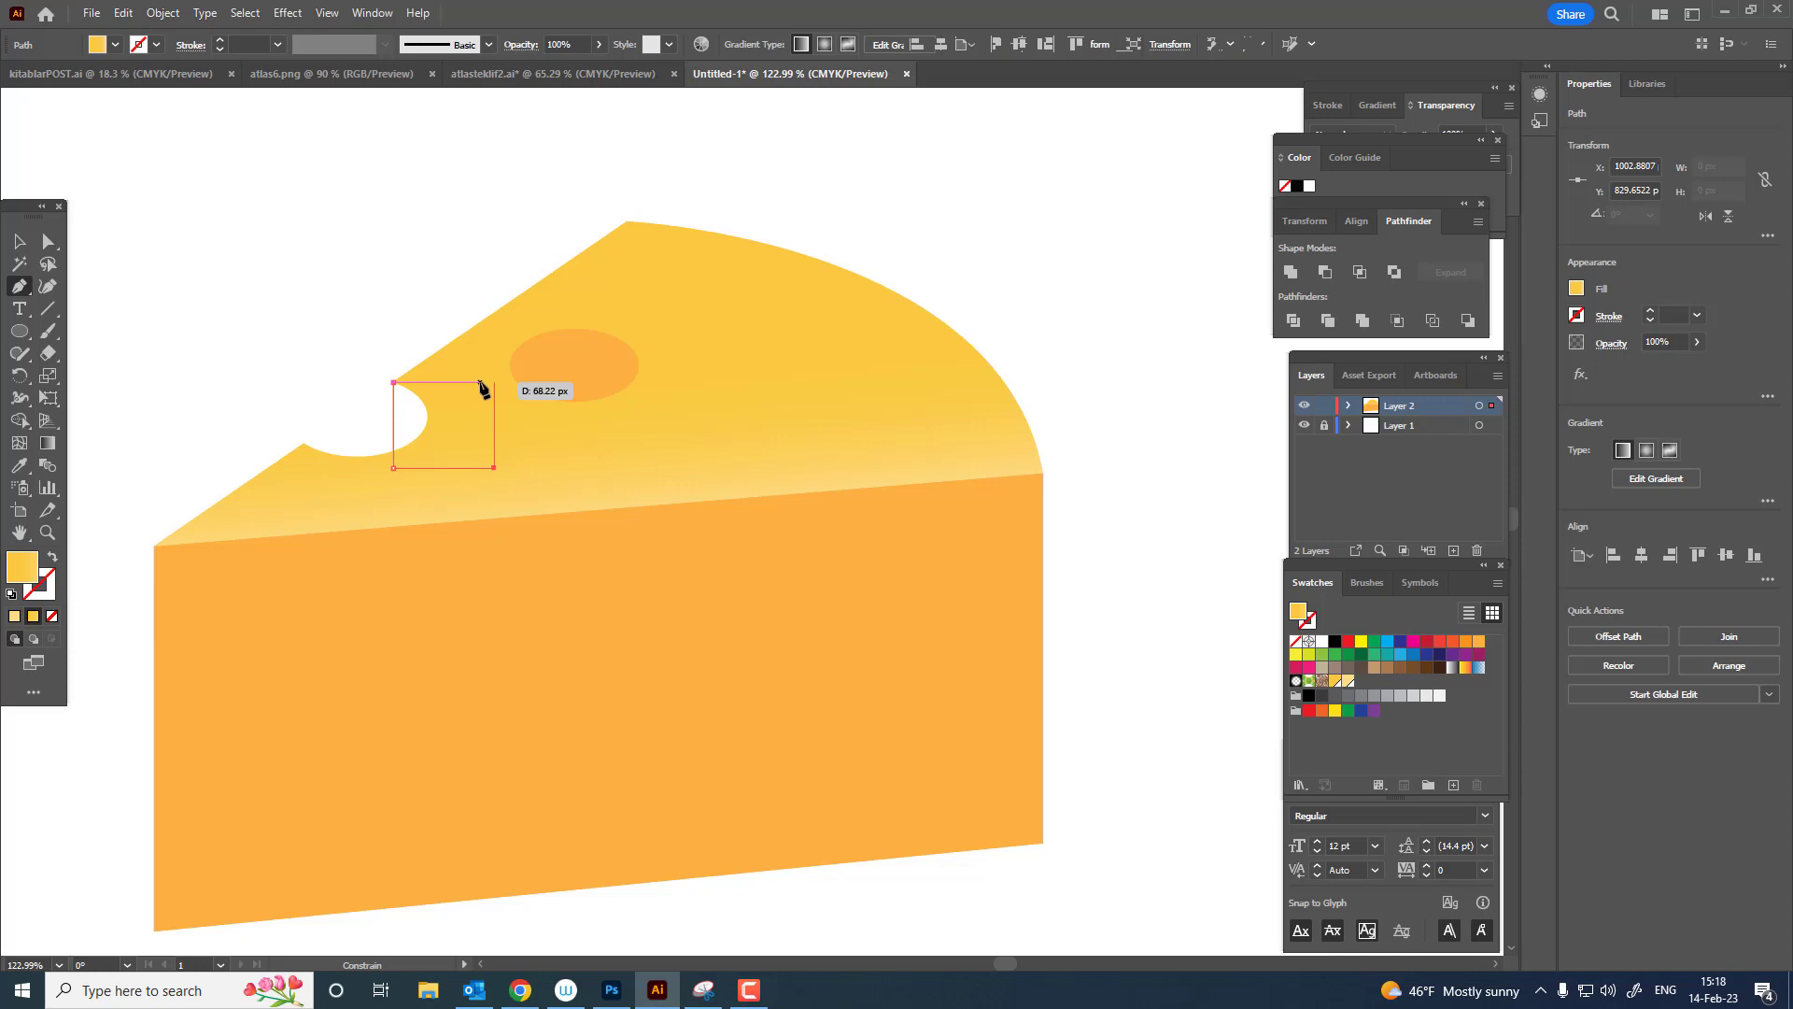
left_click(393, 382)
left_click(20, 466)
left_click(210, 590)
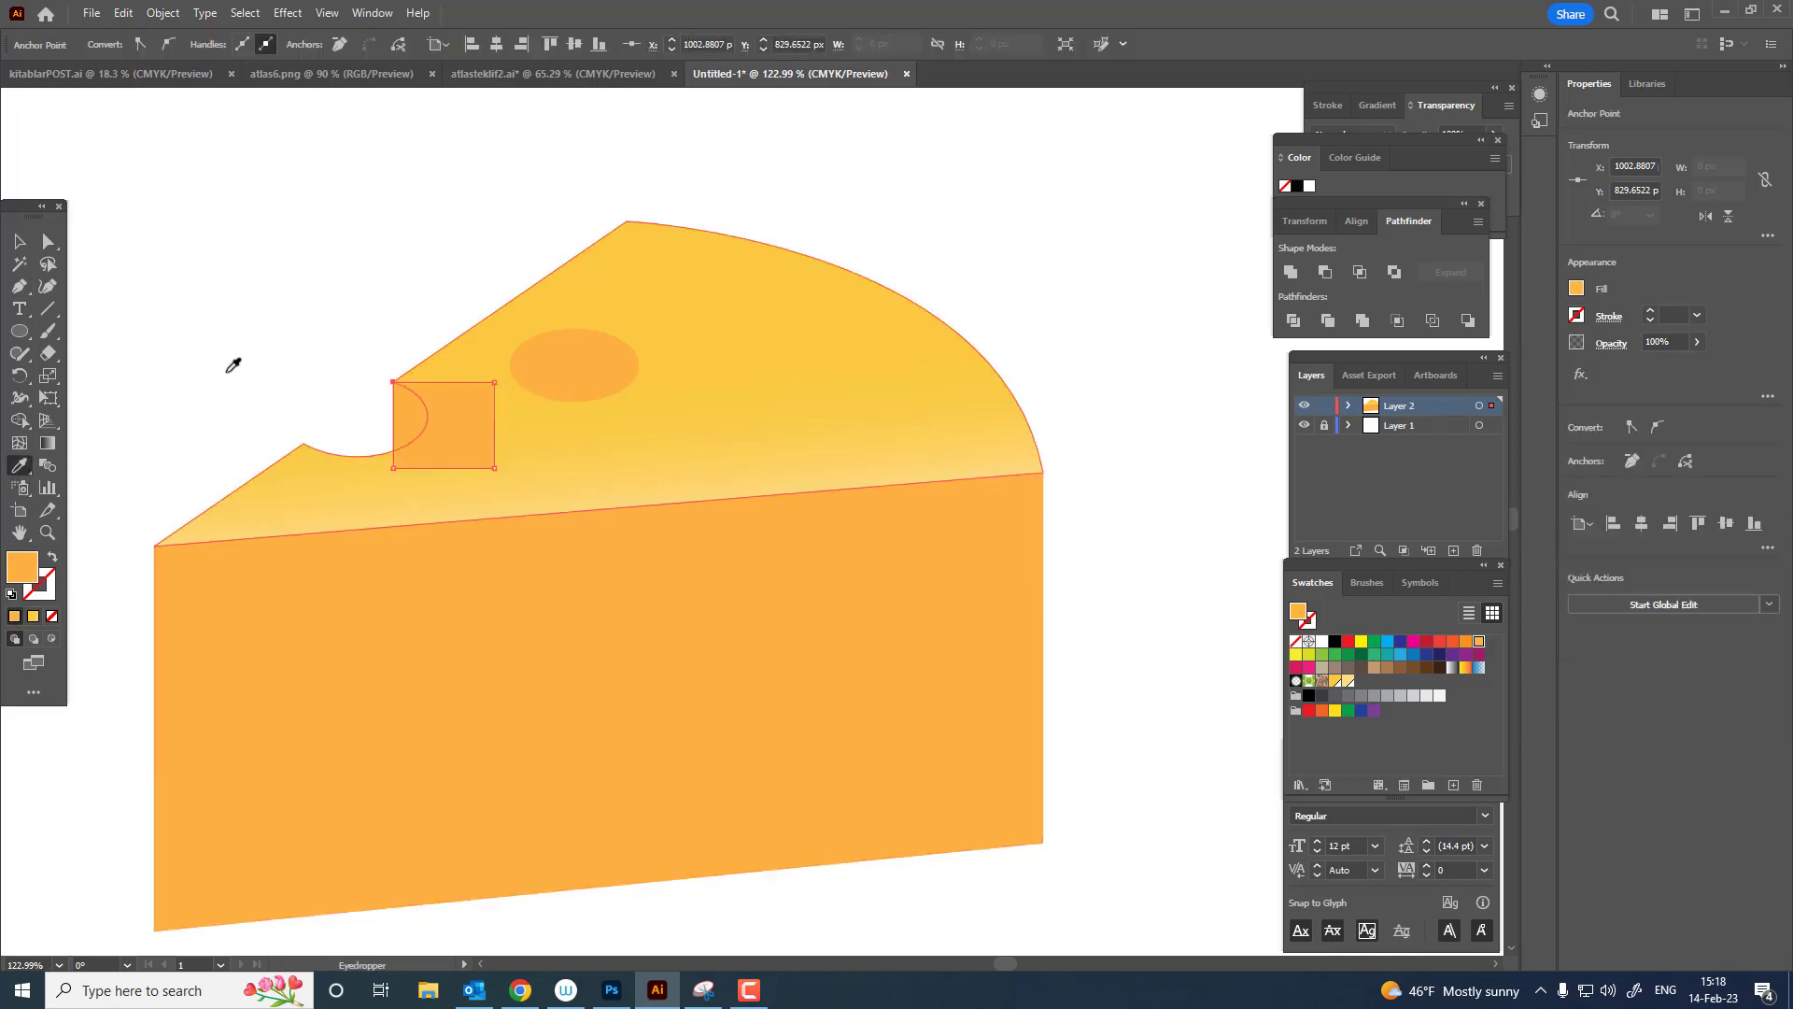
Send the orange rectangle to the back, behind the top face's notch, and deselect it.
key("v")
left_click(434, 426)
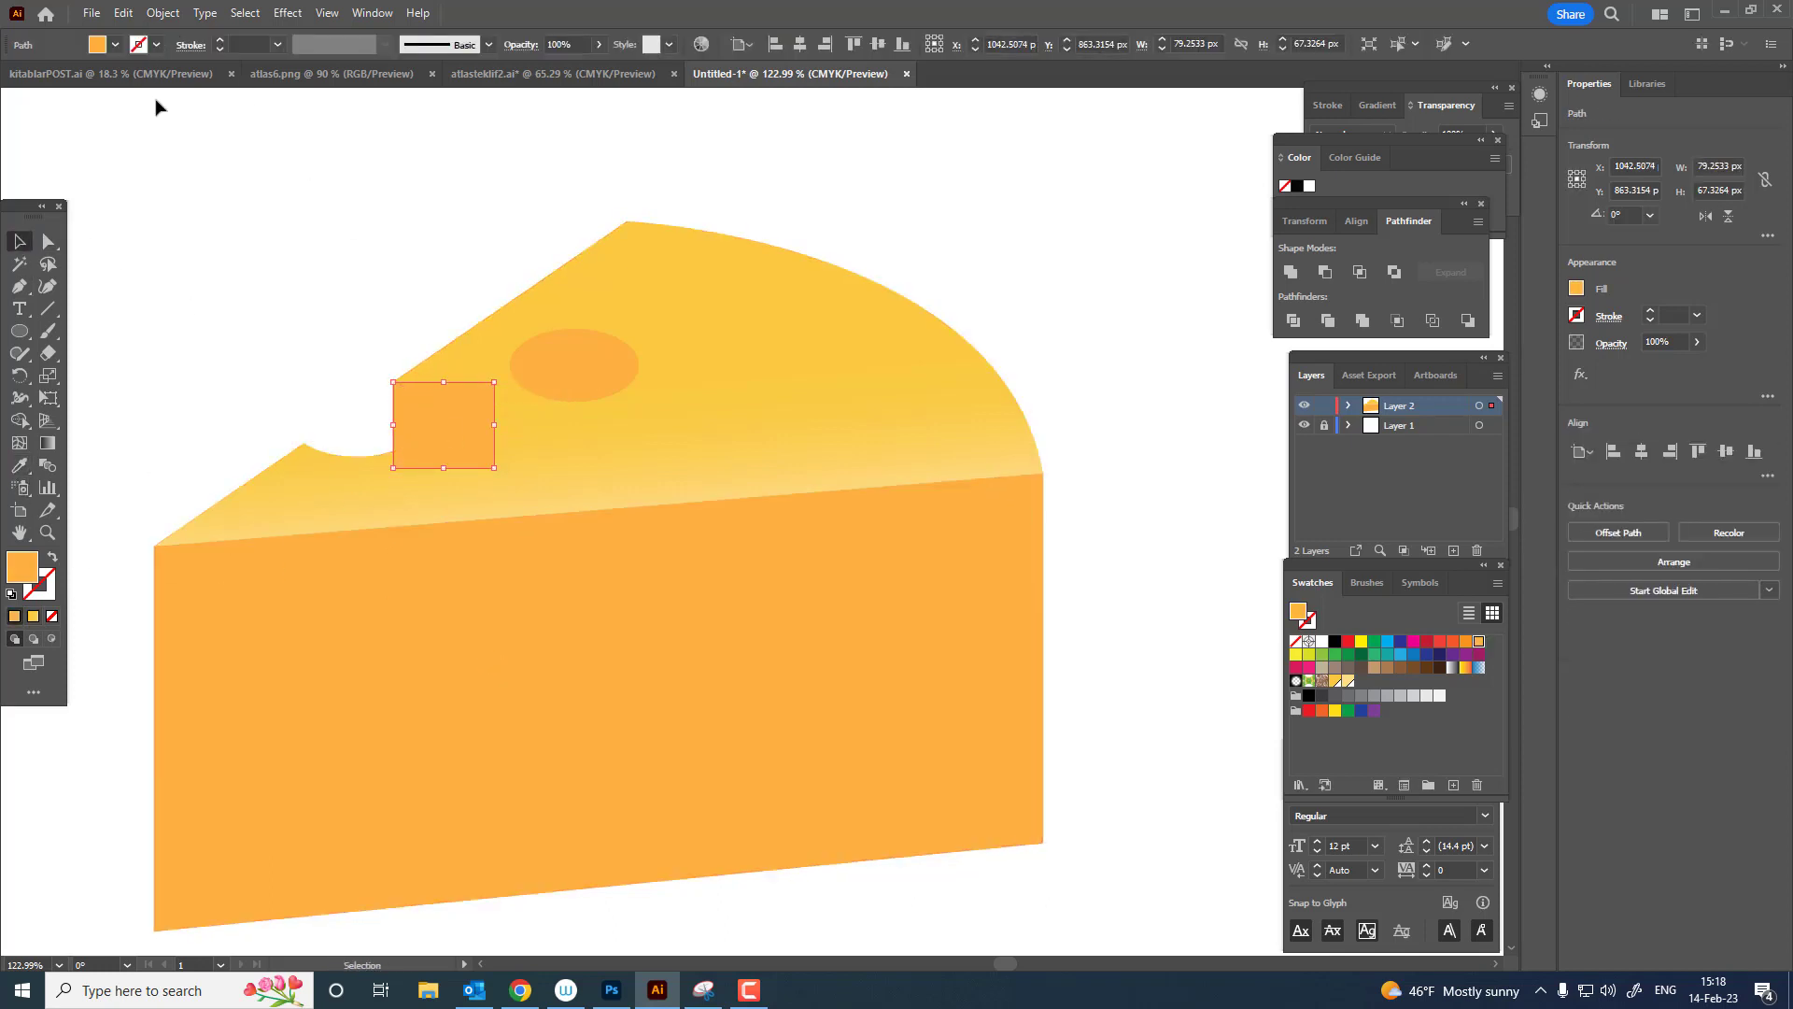
left_click(163, 13)
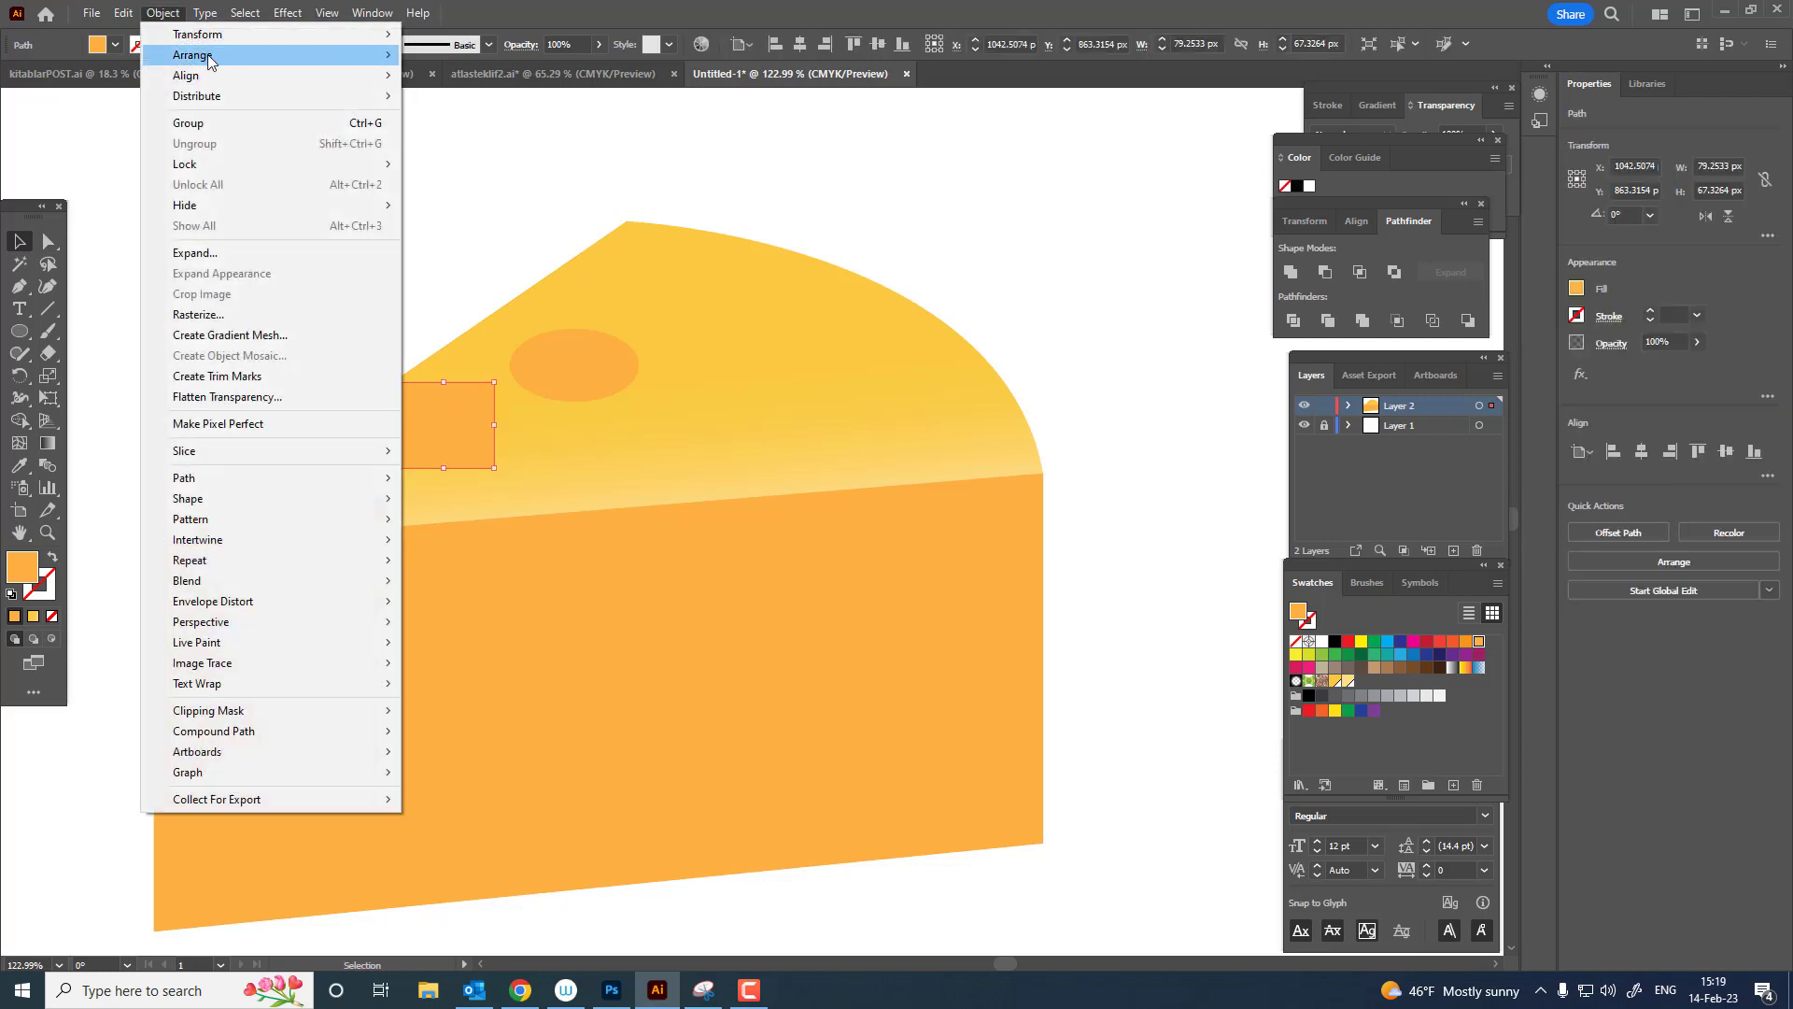
mouse_move(209, 57)
left_click(473, 120)
left_click(1012, 432)
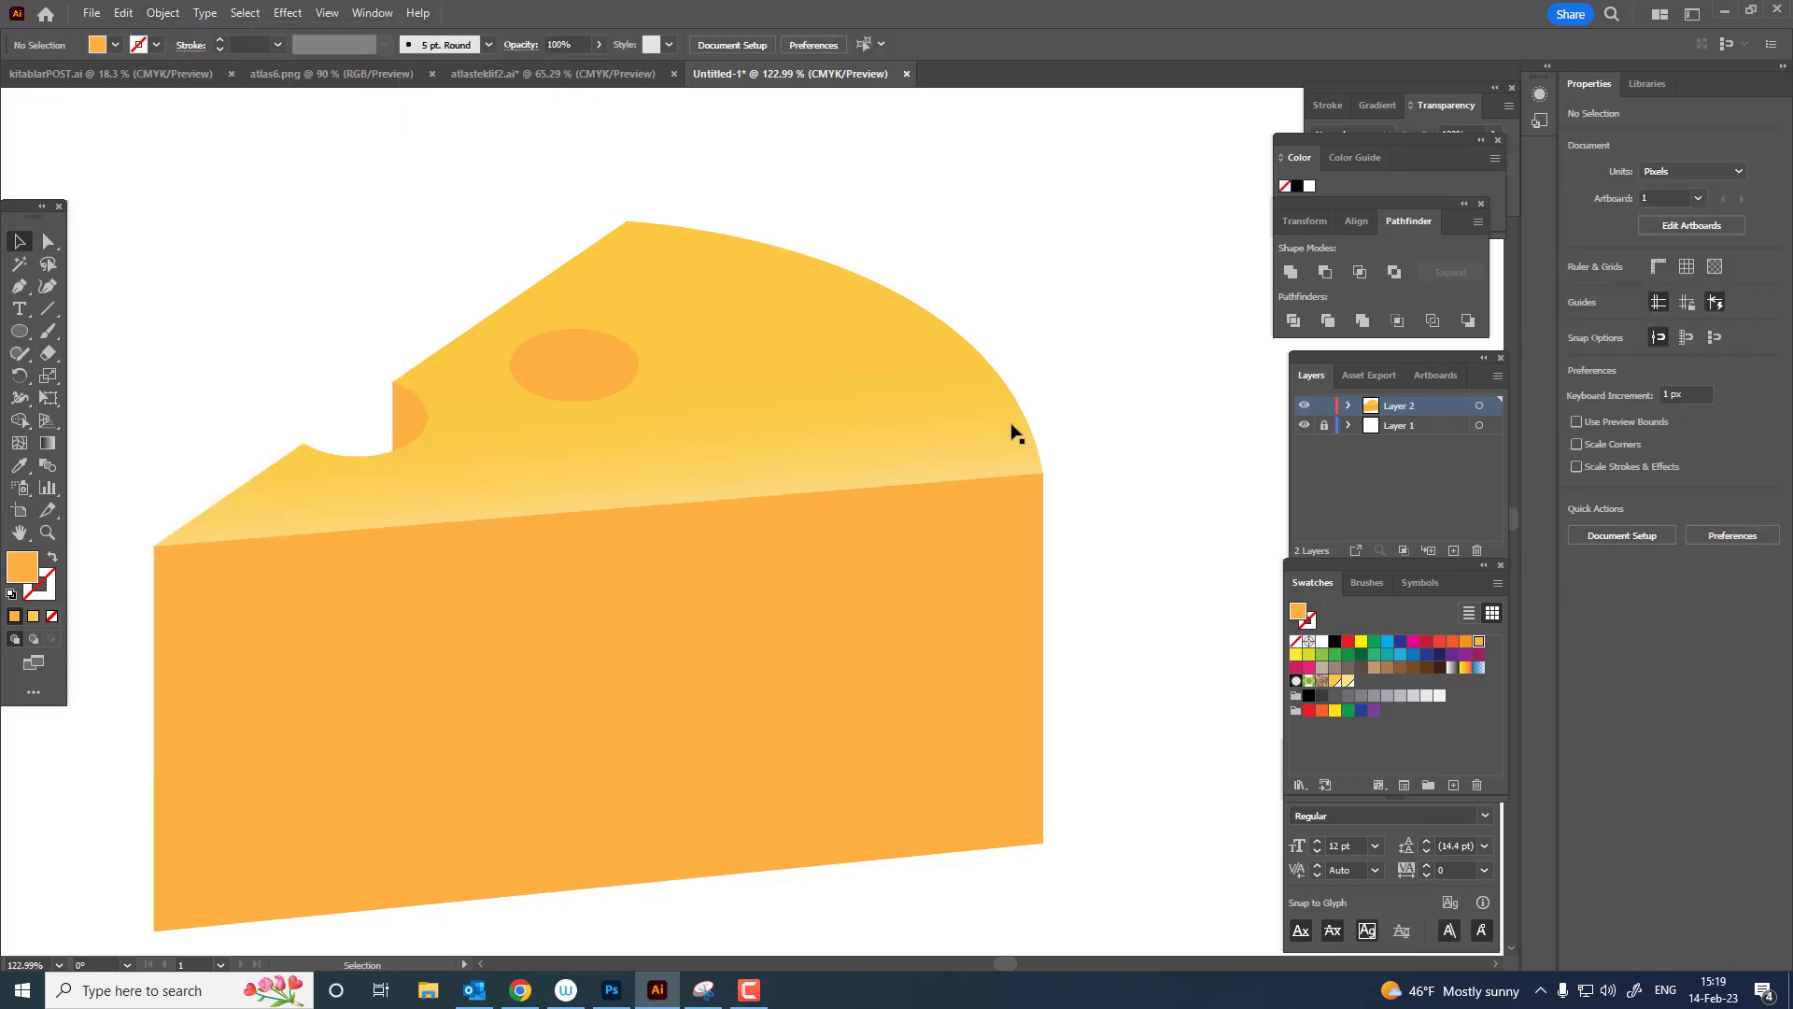
Draw an ellipse across the edge between the two faces and circles about 101, 144 and 80 px wide on the side face.
left_click_drag(1067, 471, 1053, 405)
key("l")
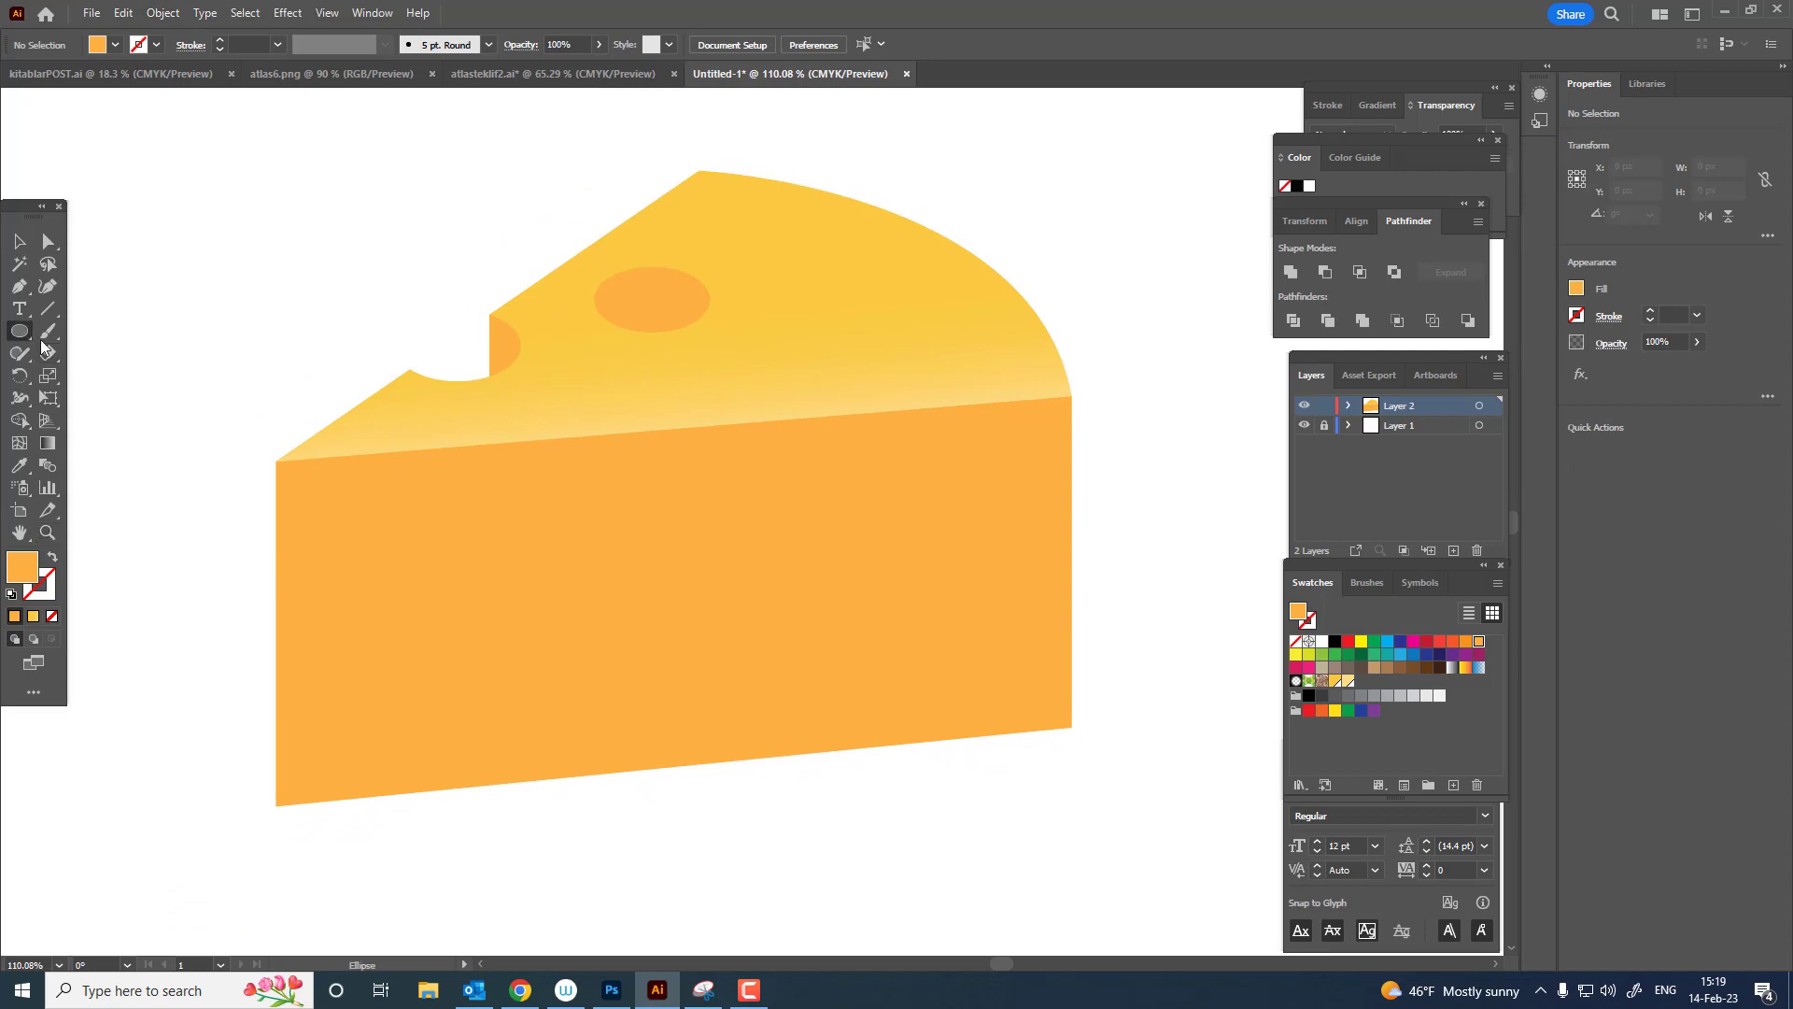
left_click_drag(651, 381, 911, 488)
left_click_drag(965, 548, 1003, 646)
left_click_drag(511, 554, 594, 597)
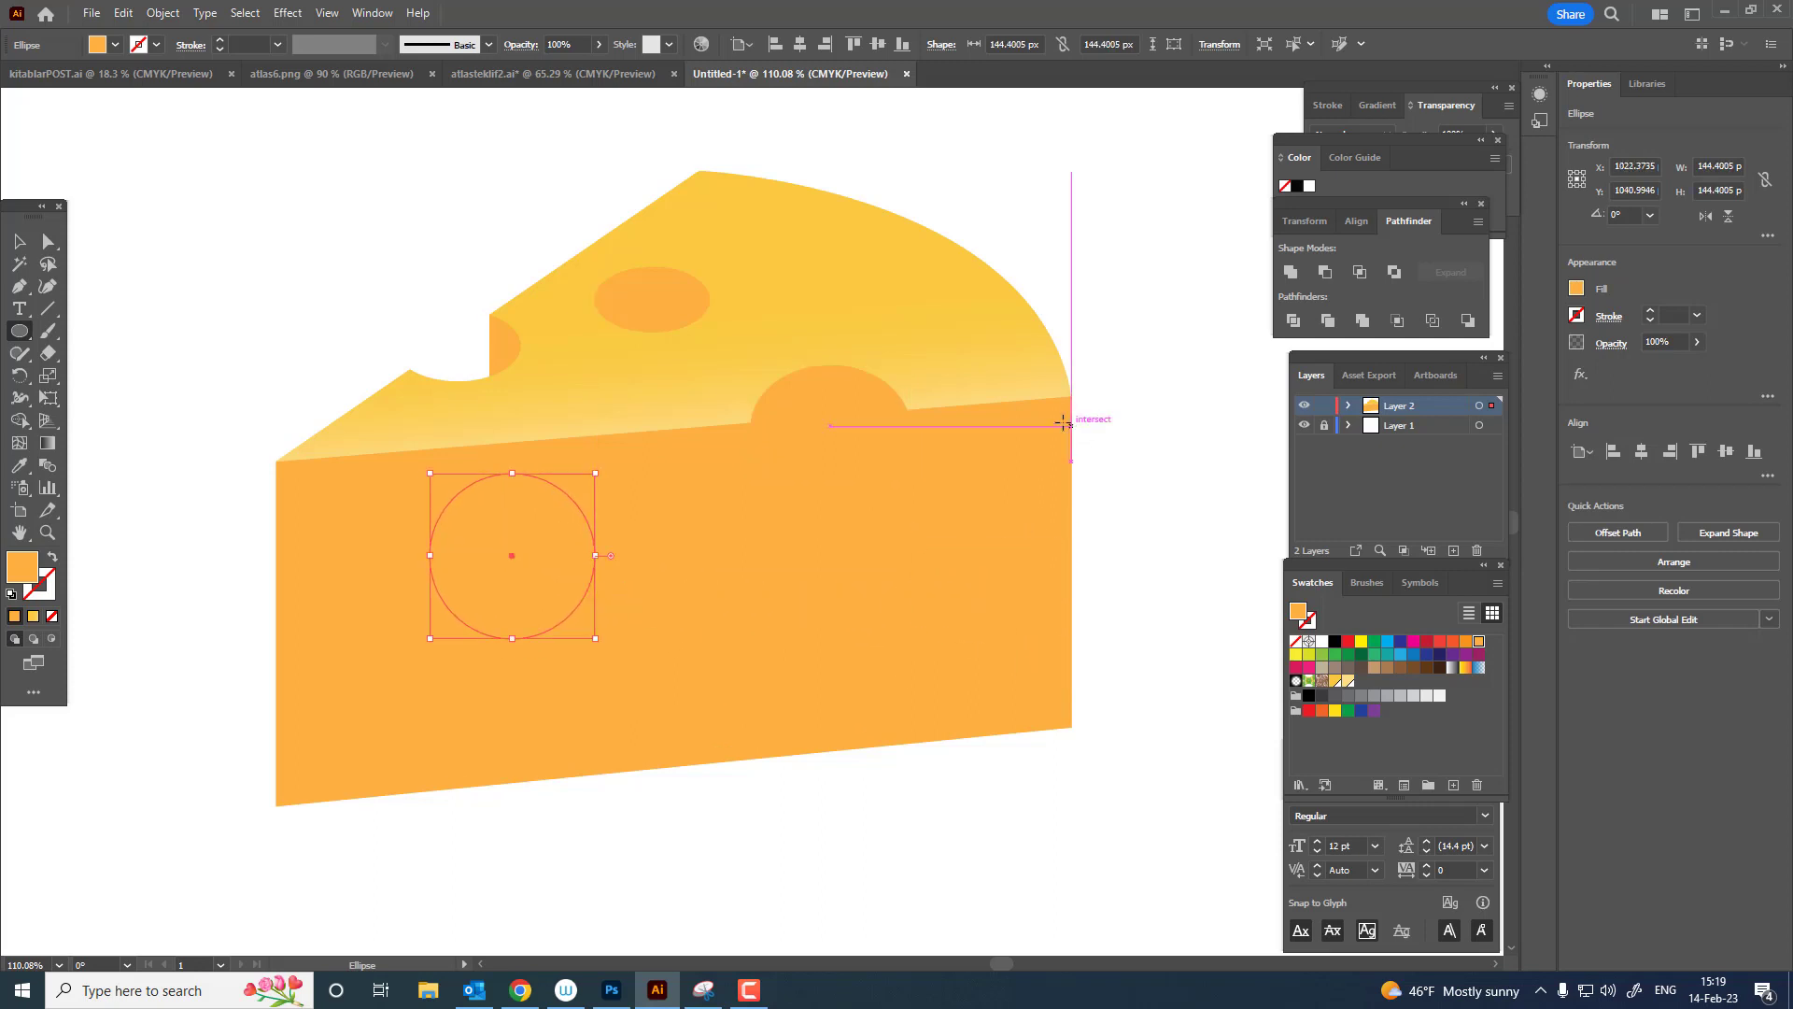
mouse_move(1079, 462)
left_mouse_down()
mouse_move(1107, 510)
mouse_move(578, 693)
mouse_move(699, 752)
left_mouse_up()
left_click(18, 243)
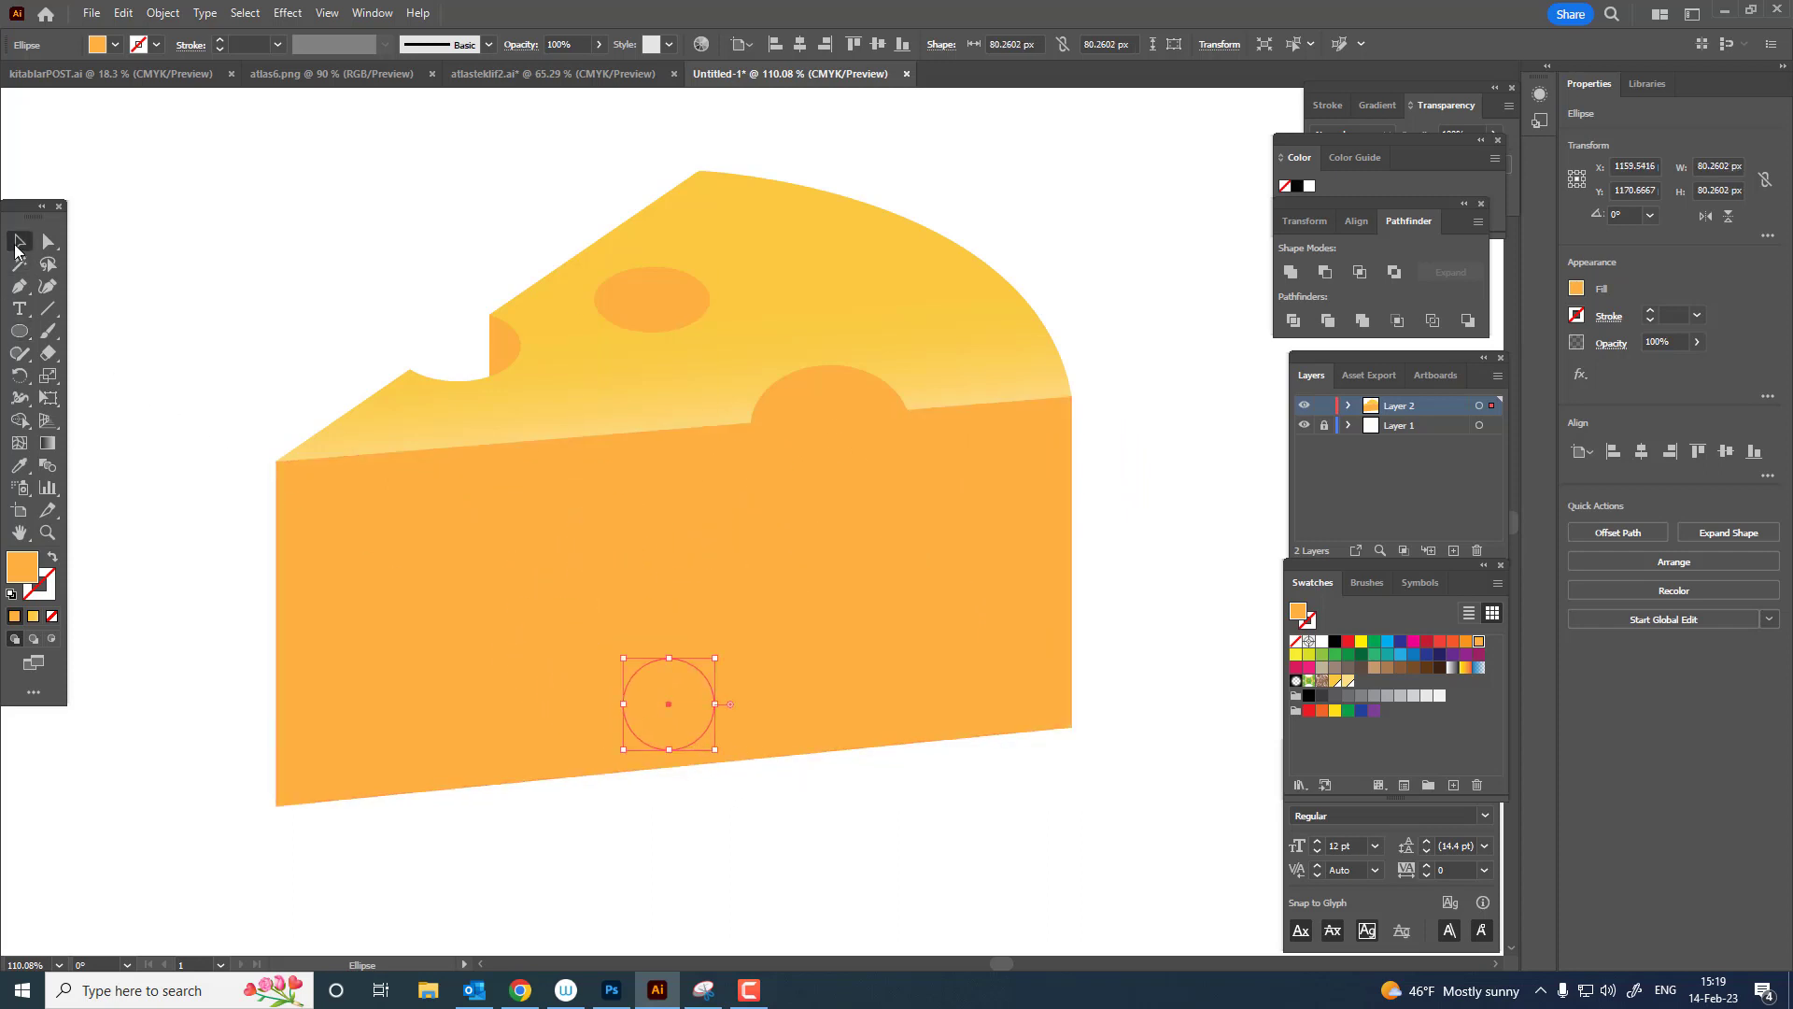
Try filling the side face with the yellow FFBD03.
left_click(886, 609)
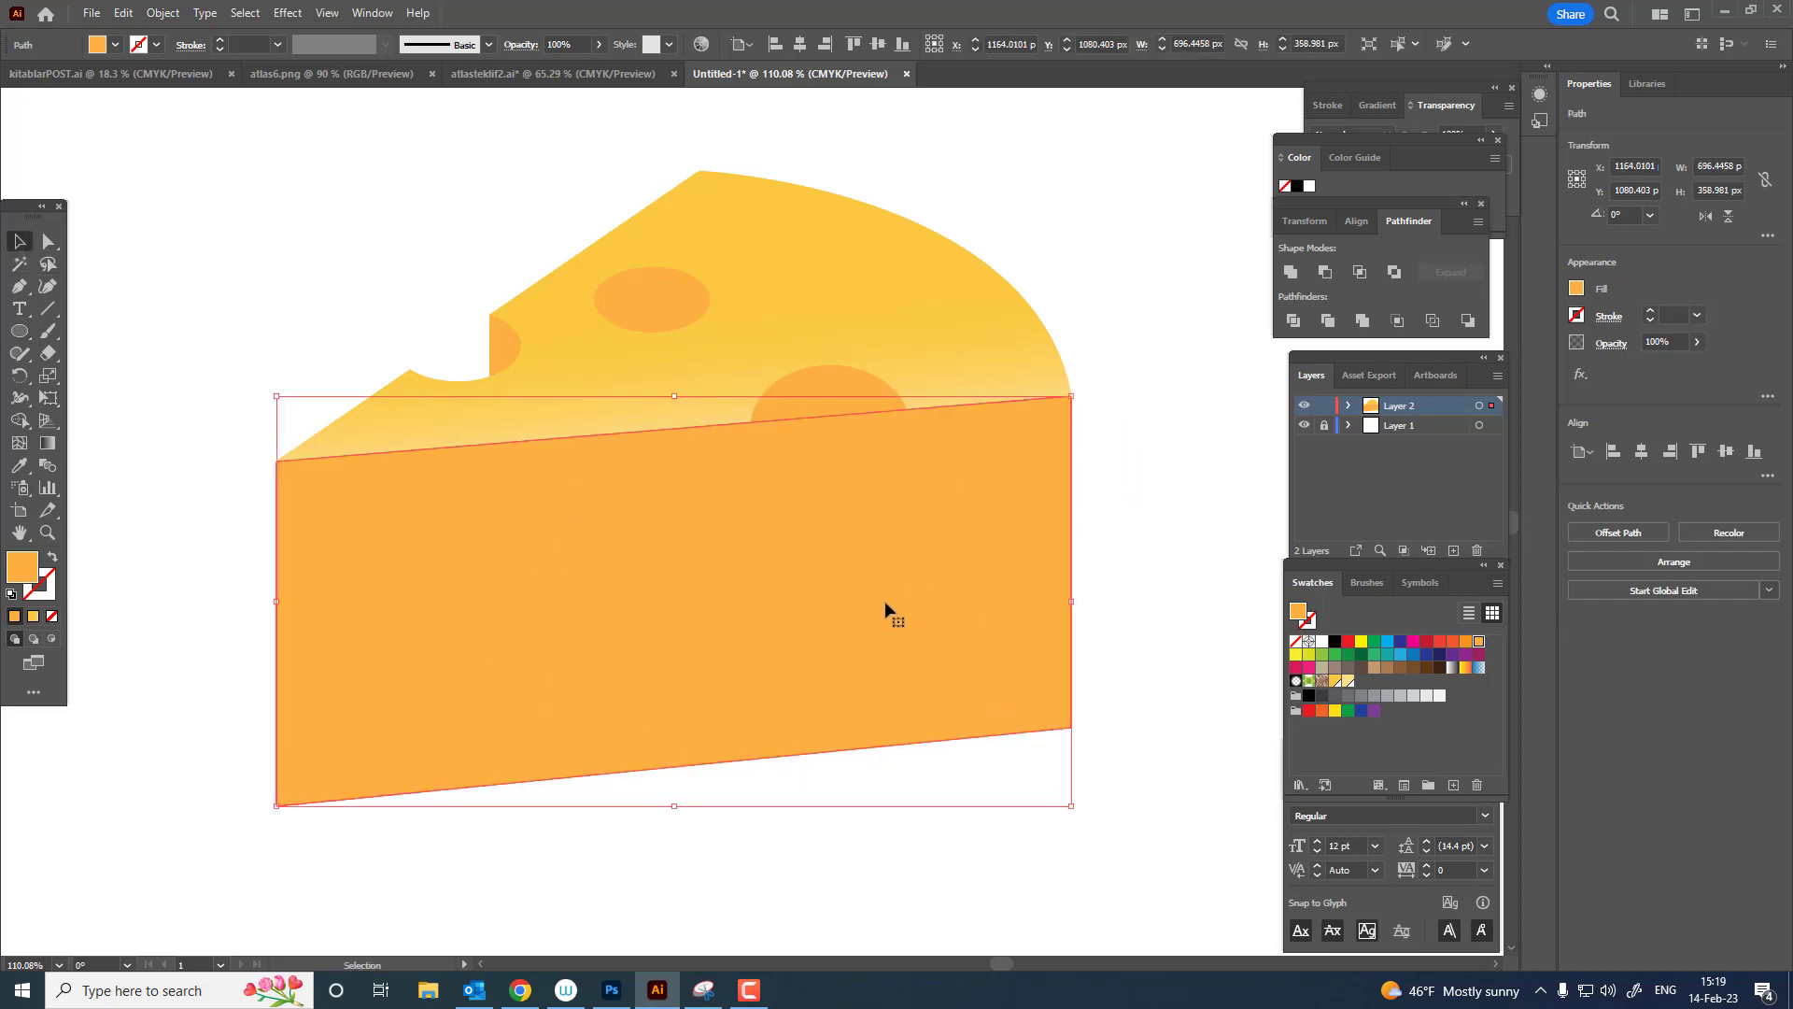
double_click(22, 567)
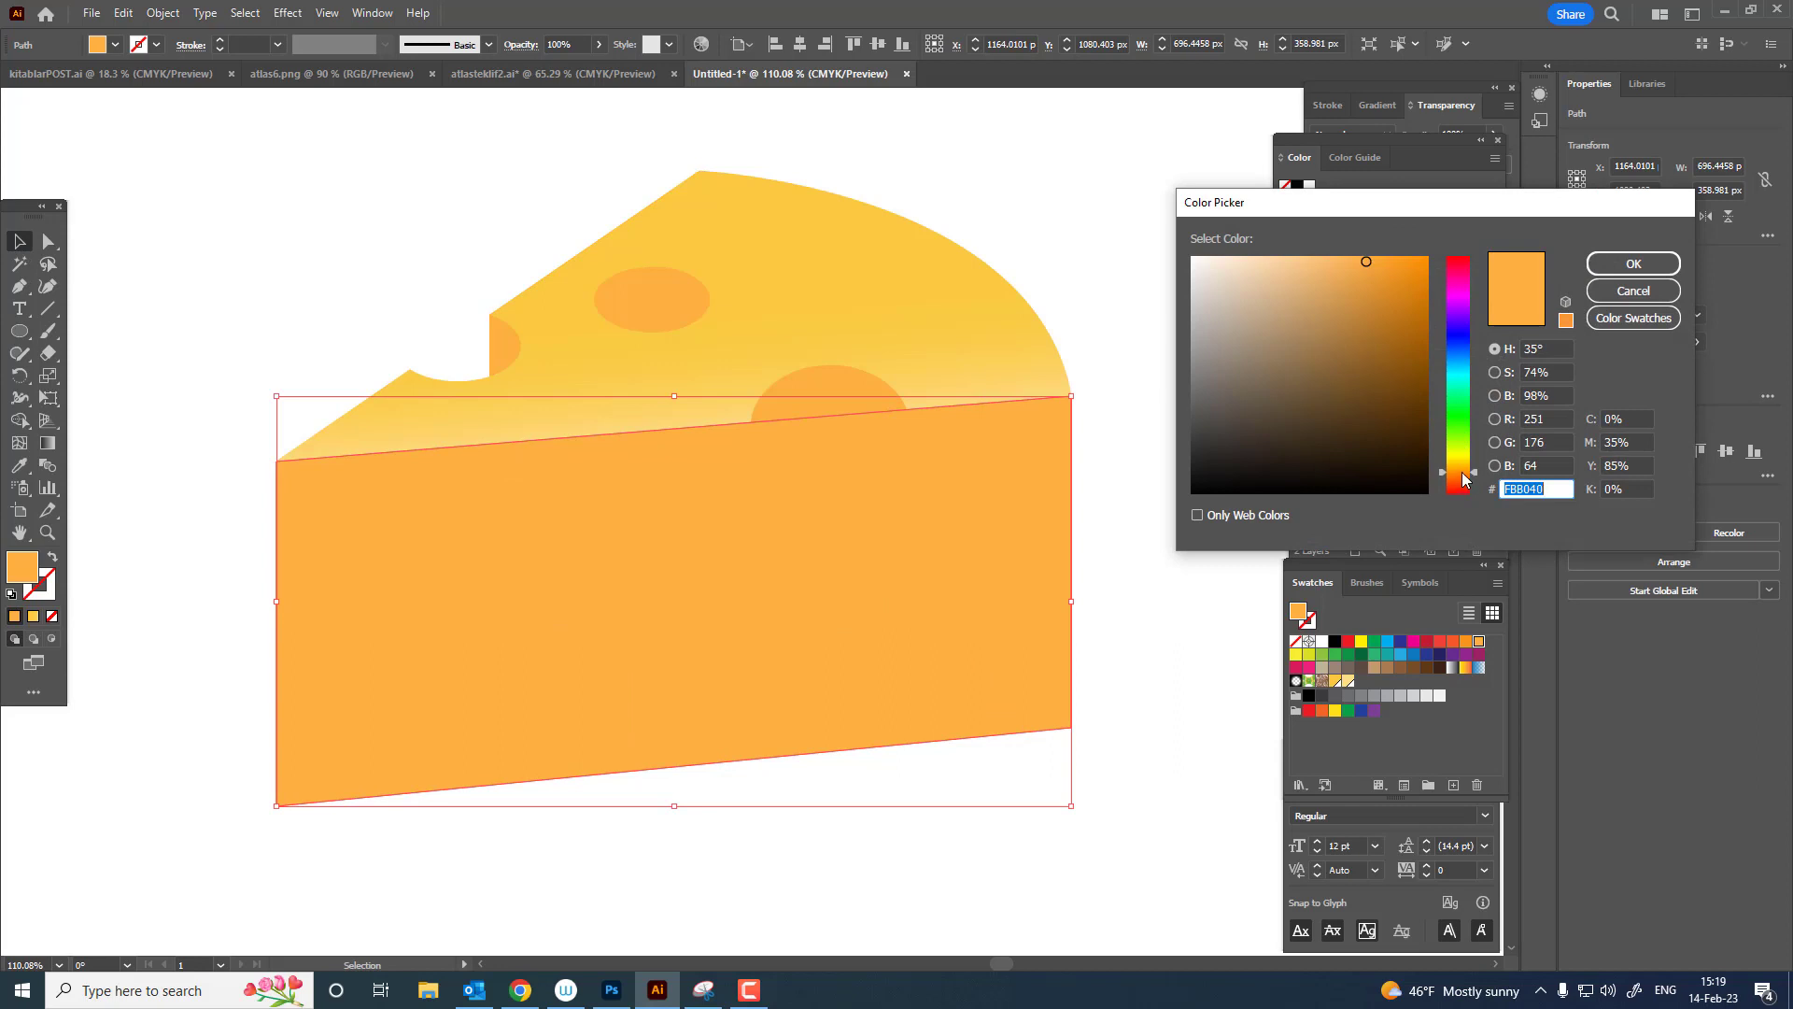
left_click_drag(1462, 473, 1463, 470)
left_click_drag(1414, 284, 1426, 256)
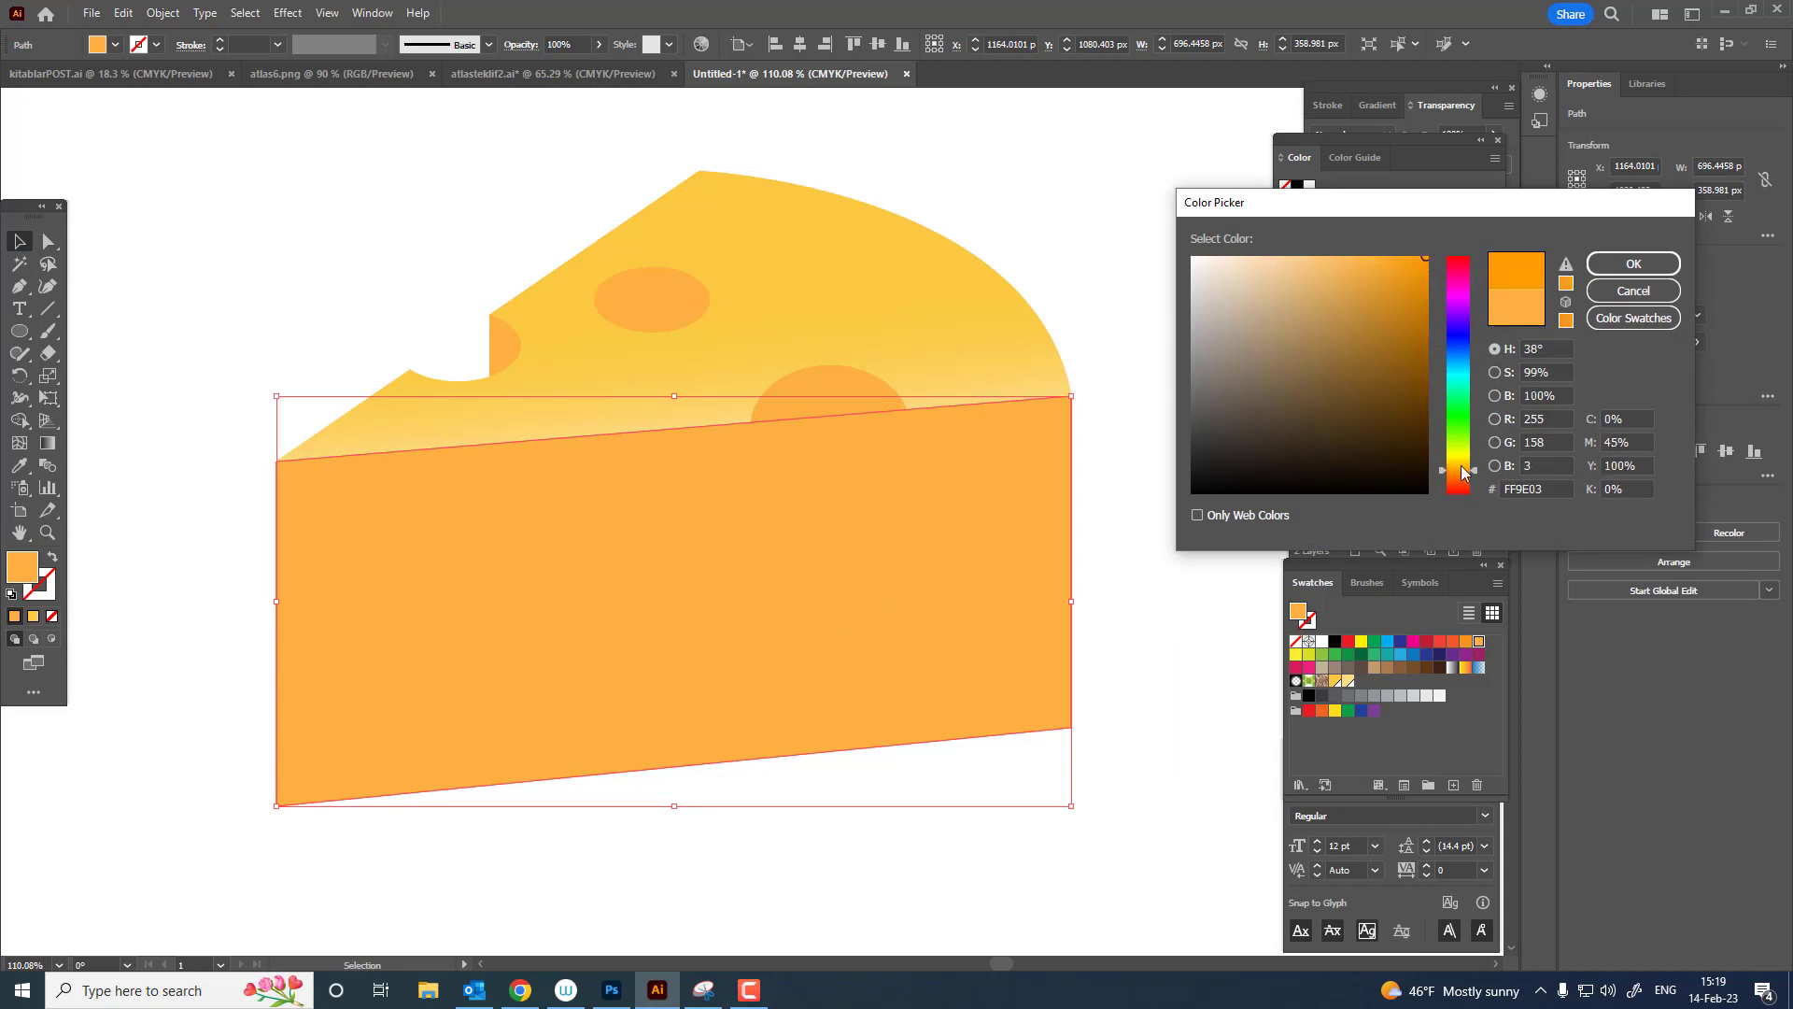
left_click_drag(1461, 467, 1462, 465)
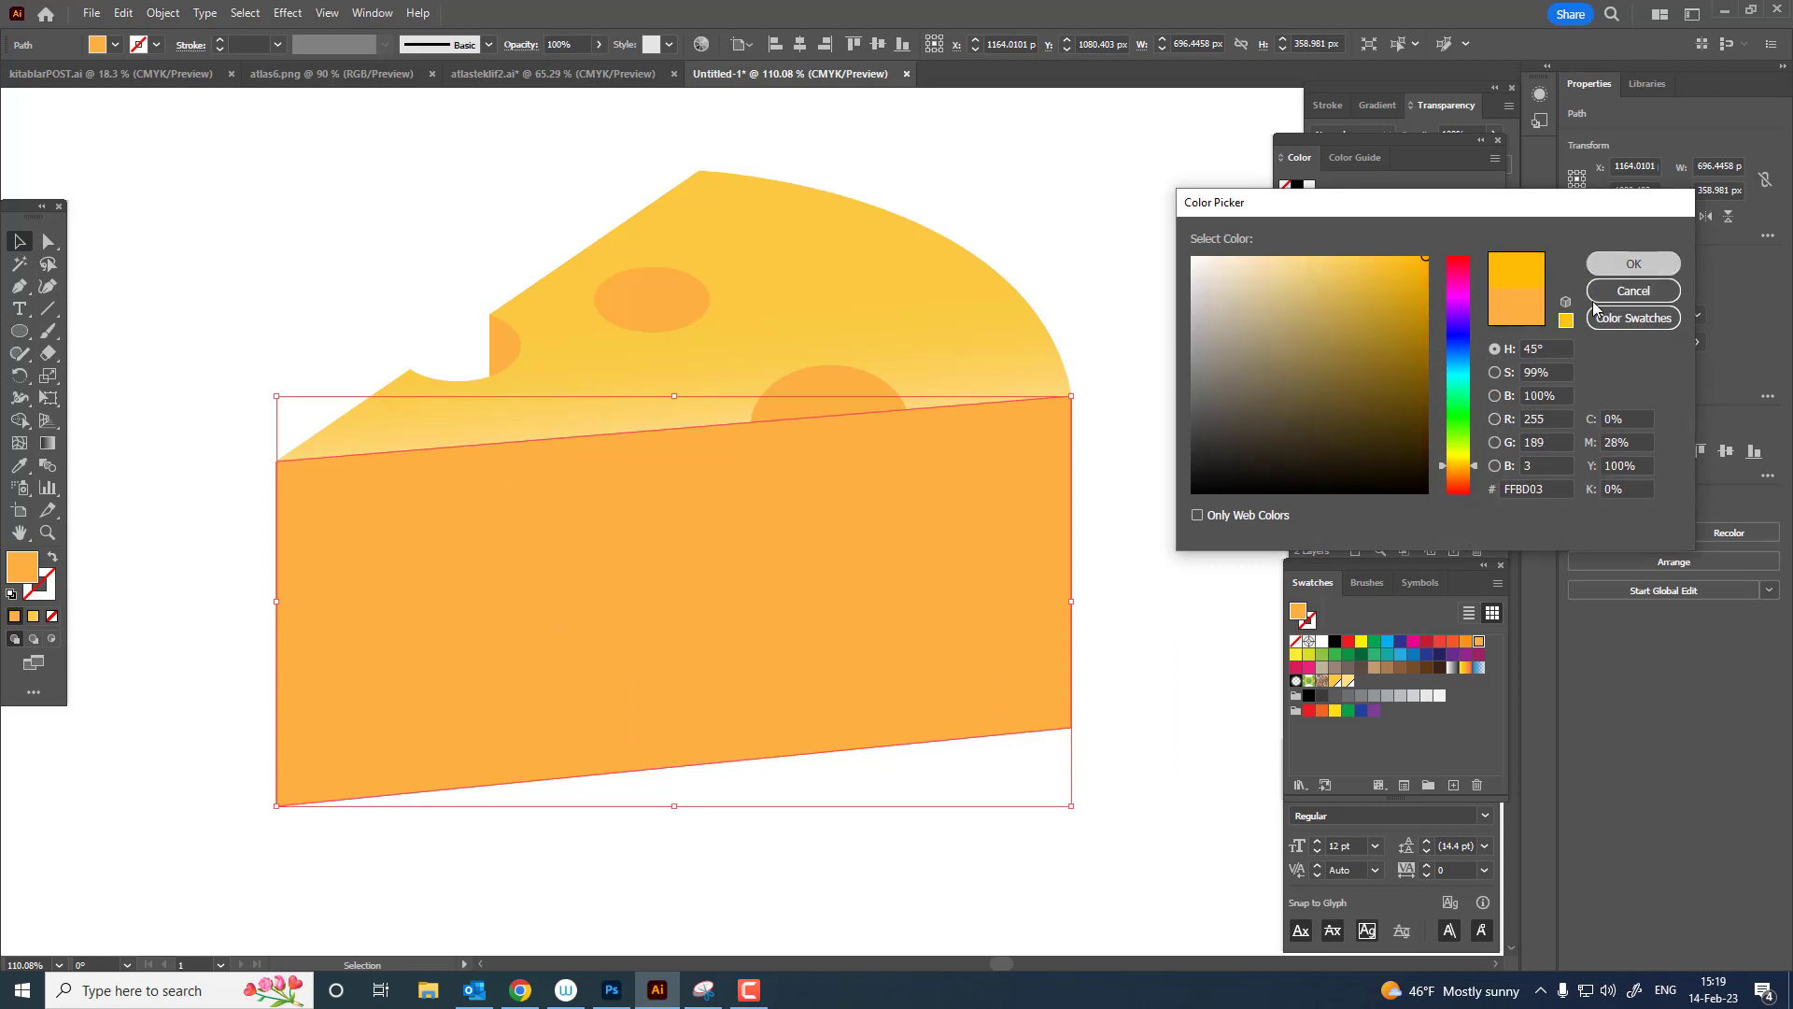
left_click(1649, 267)
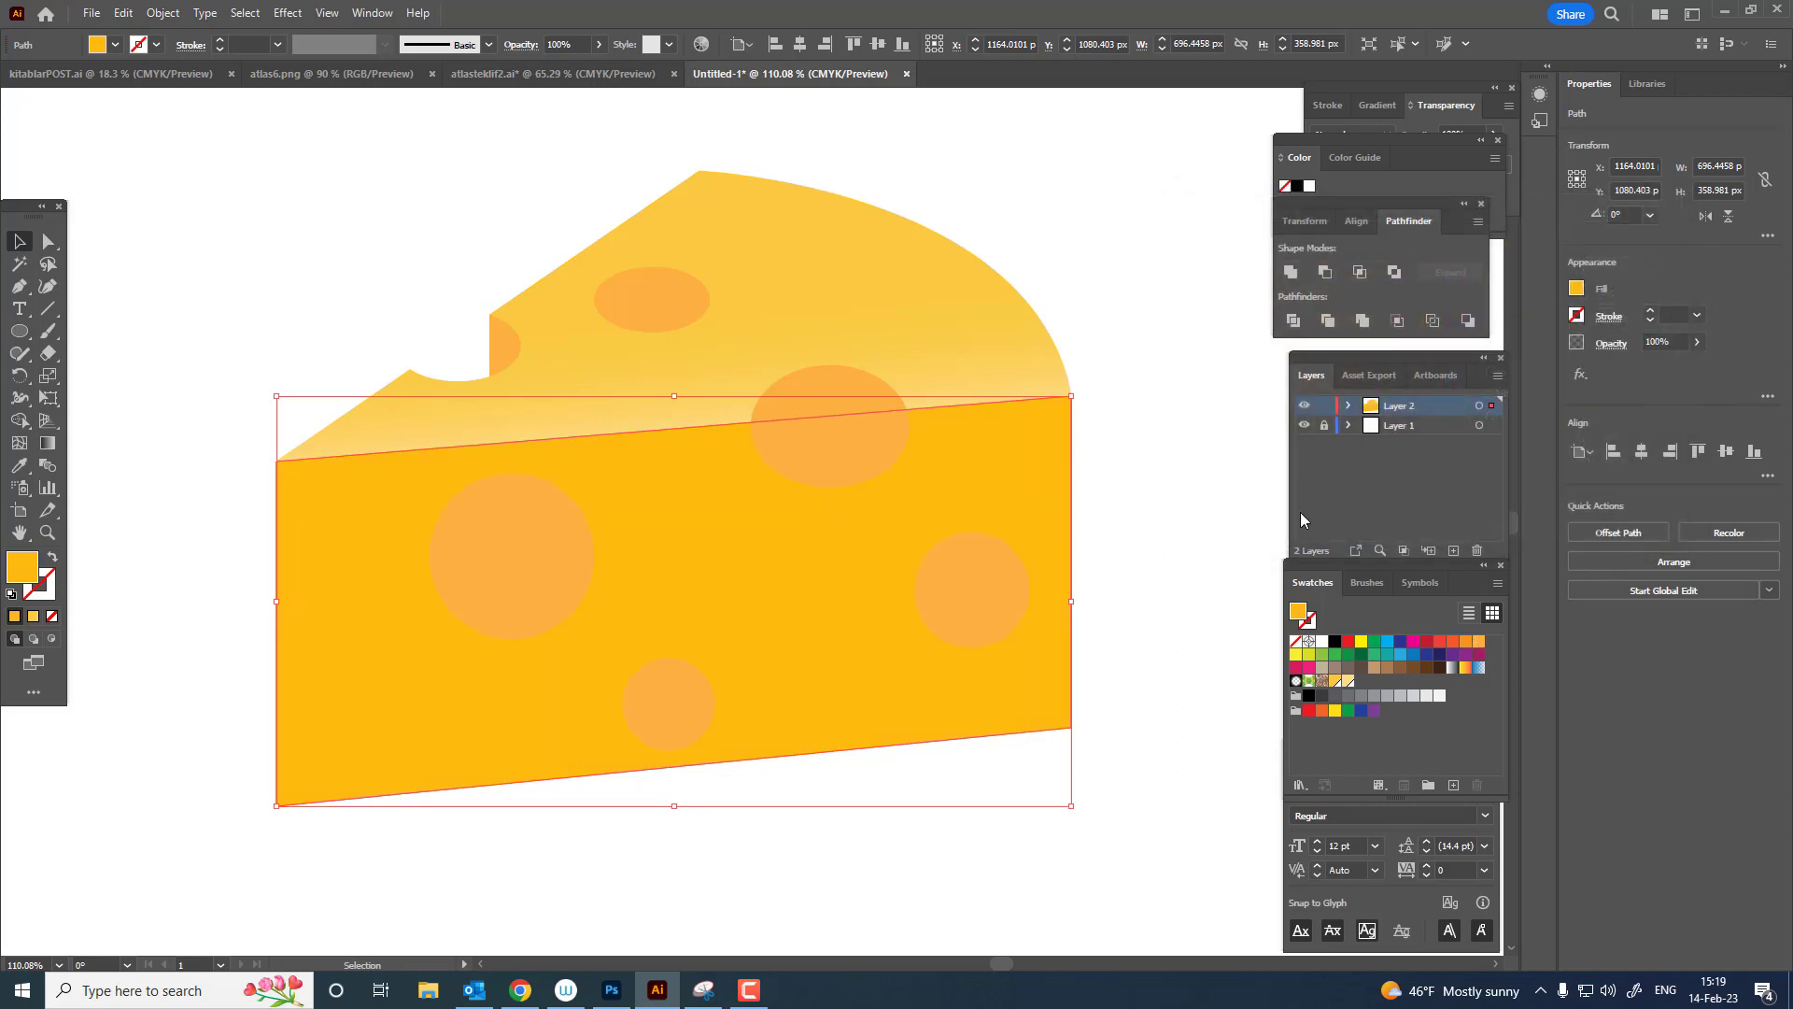
double_click(23, 568)
left_click(1463, 477)
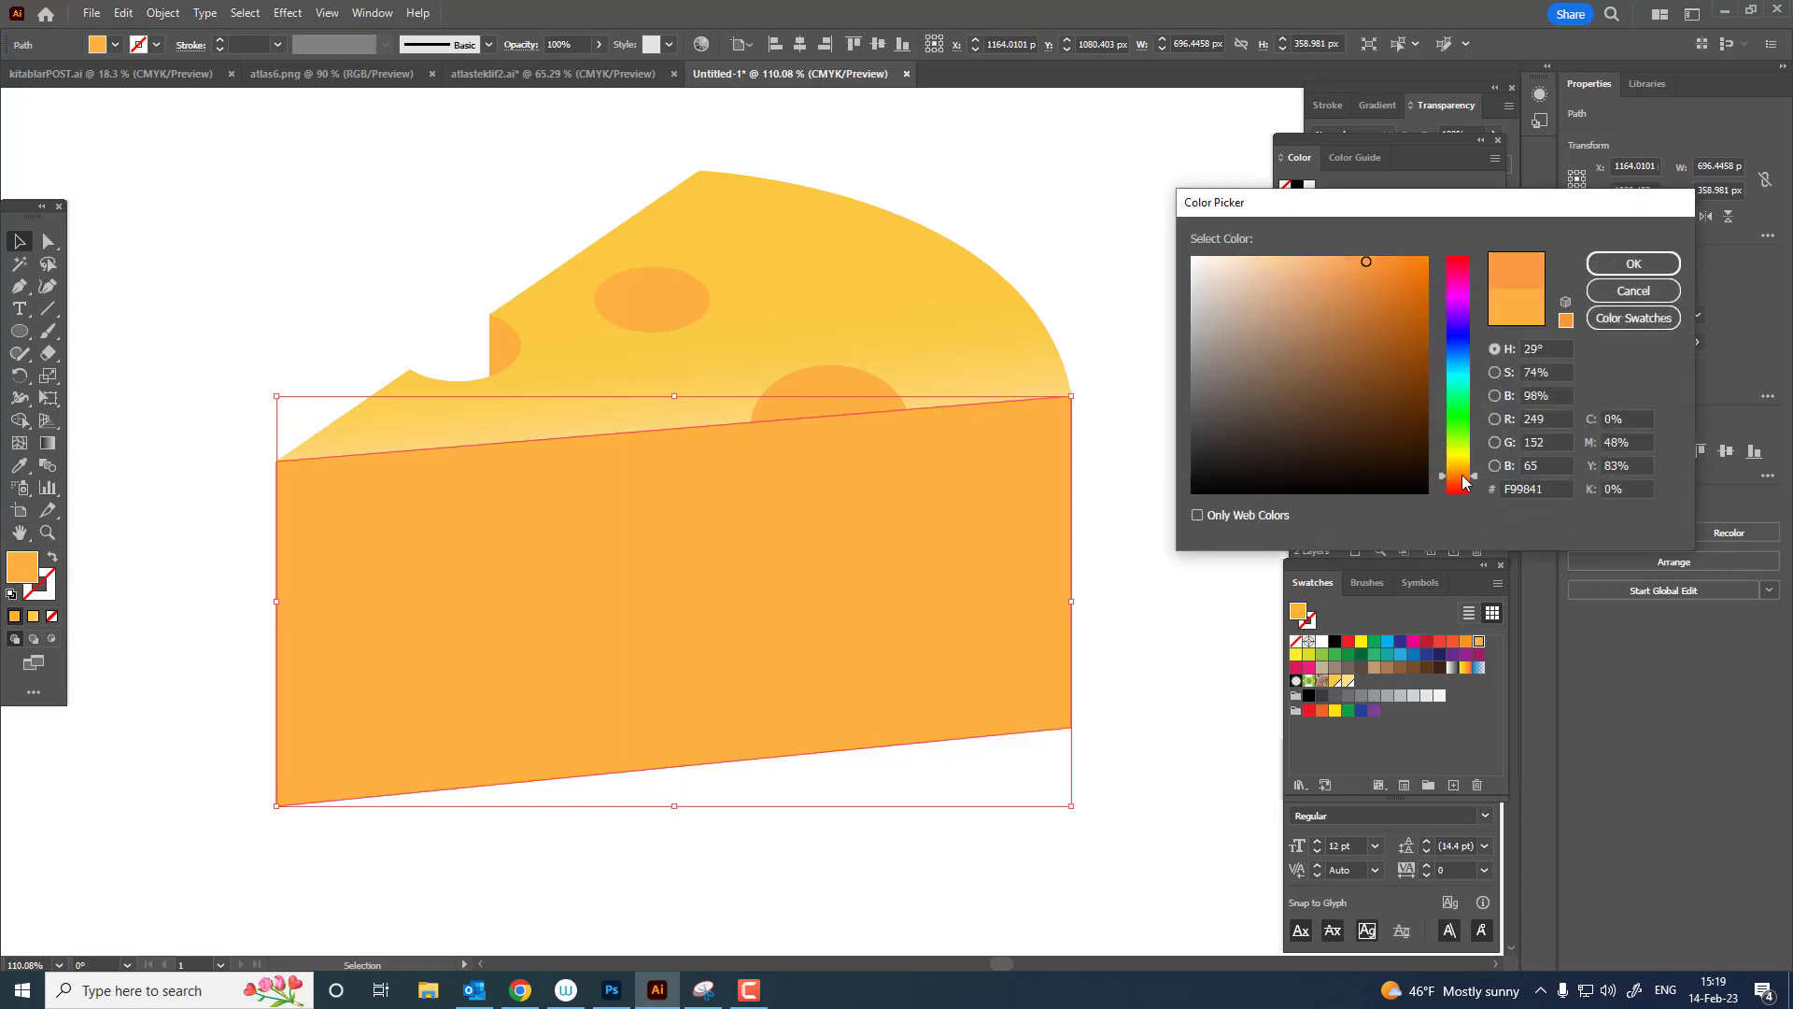
left_click(1634, 291)
Set the side face's fill to the yellow-orange F9BB32 and save the colour as a new swatch.
double_click(22, 567)
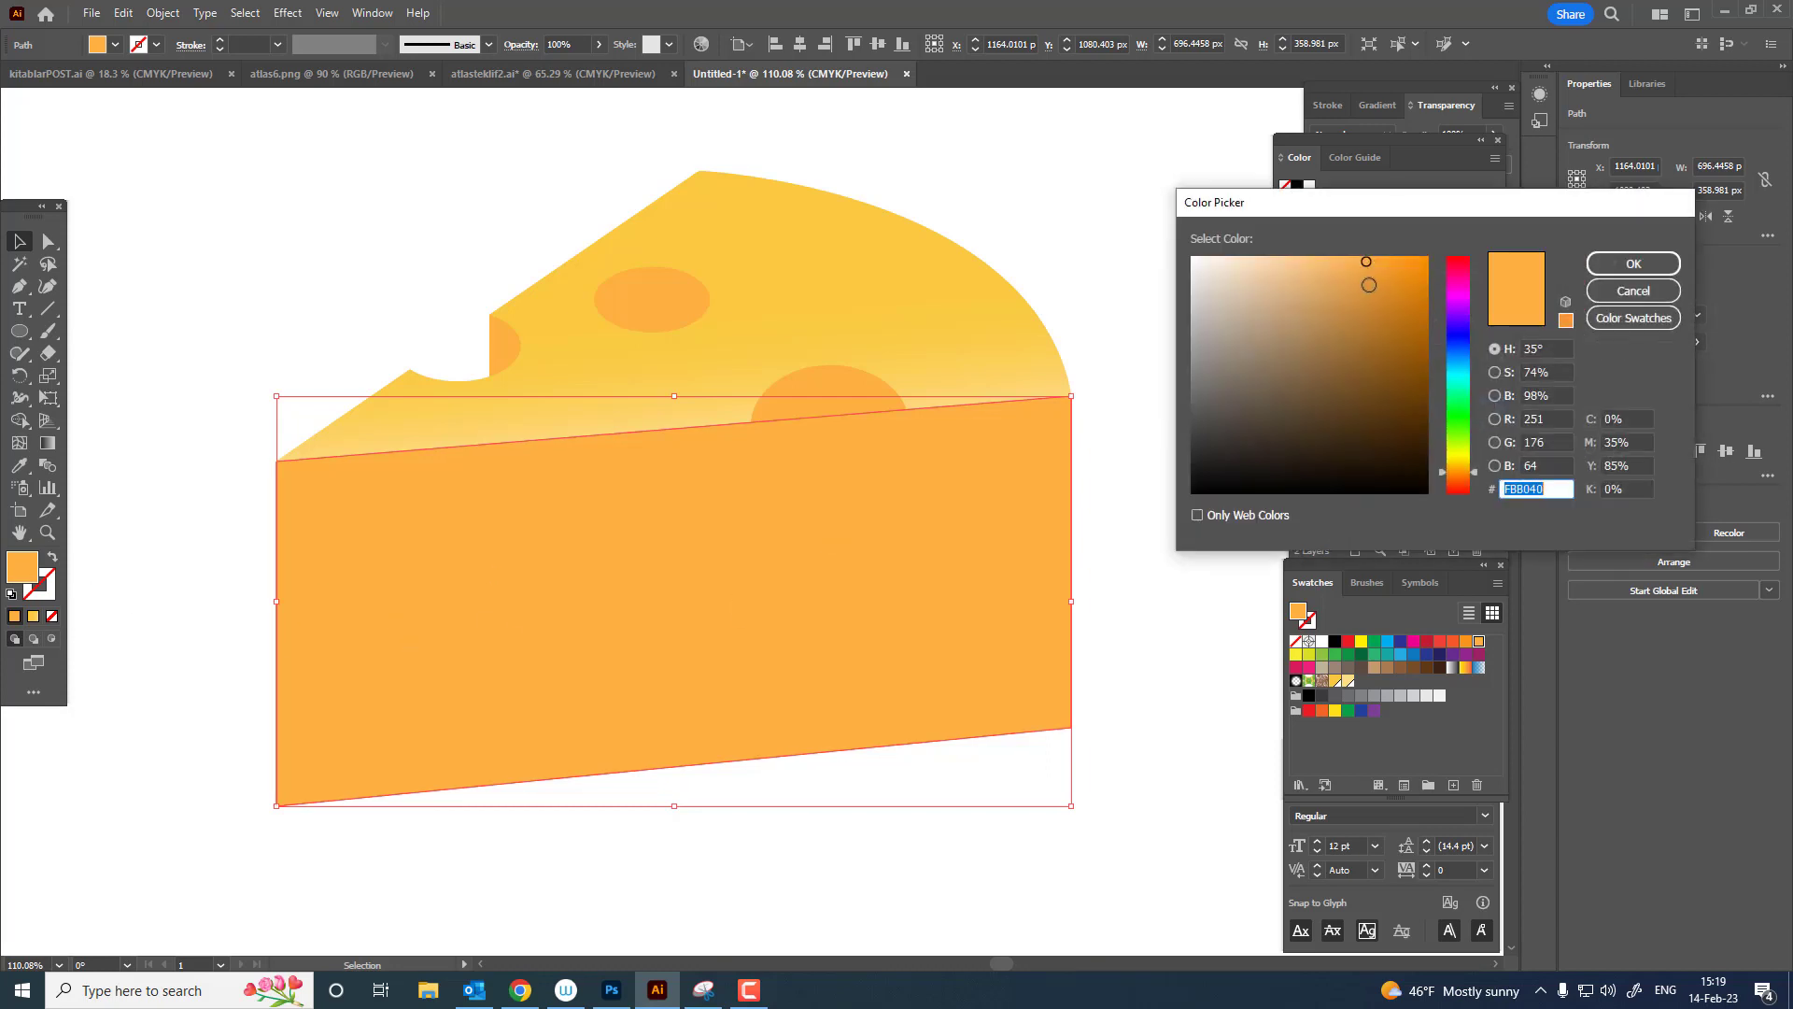
left_click_drag(1378, 266, 1398, 273)
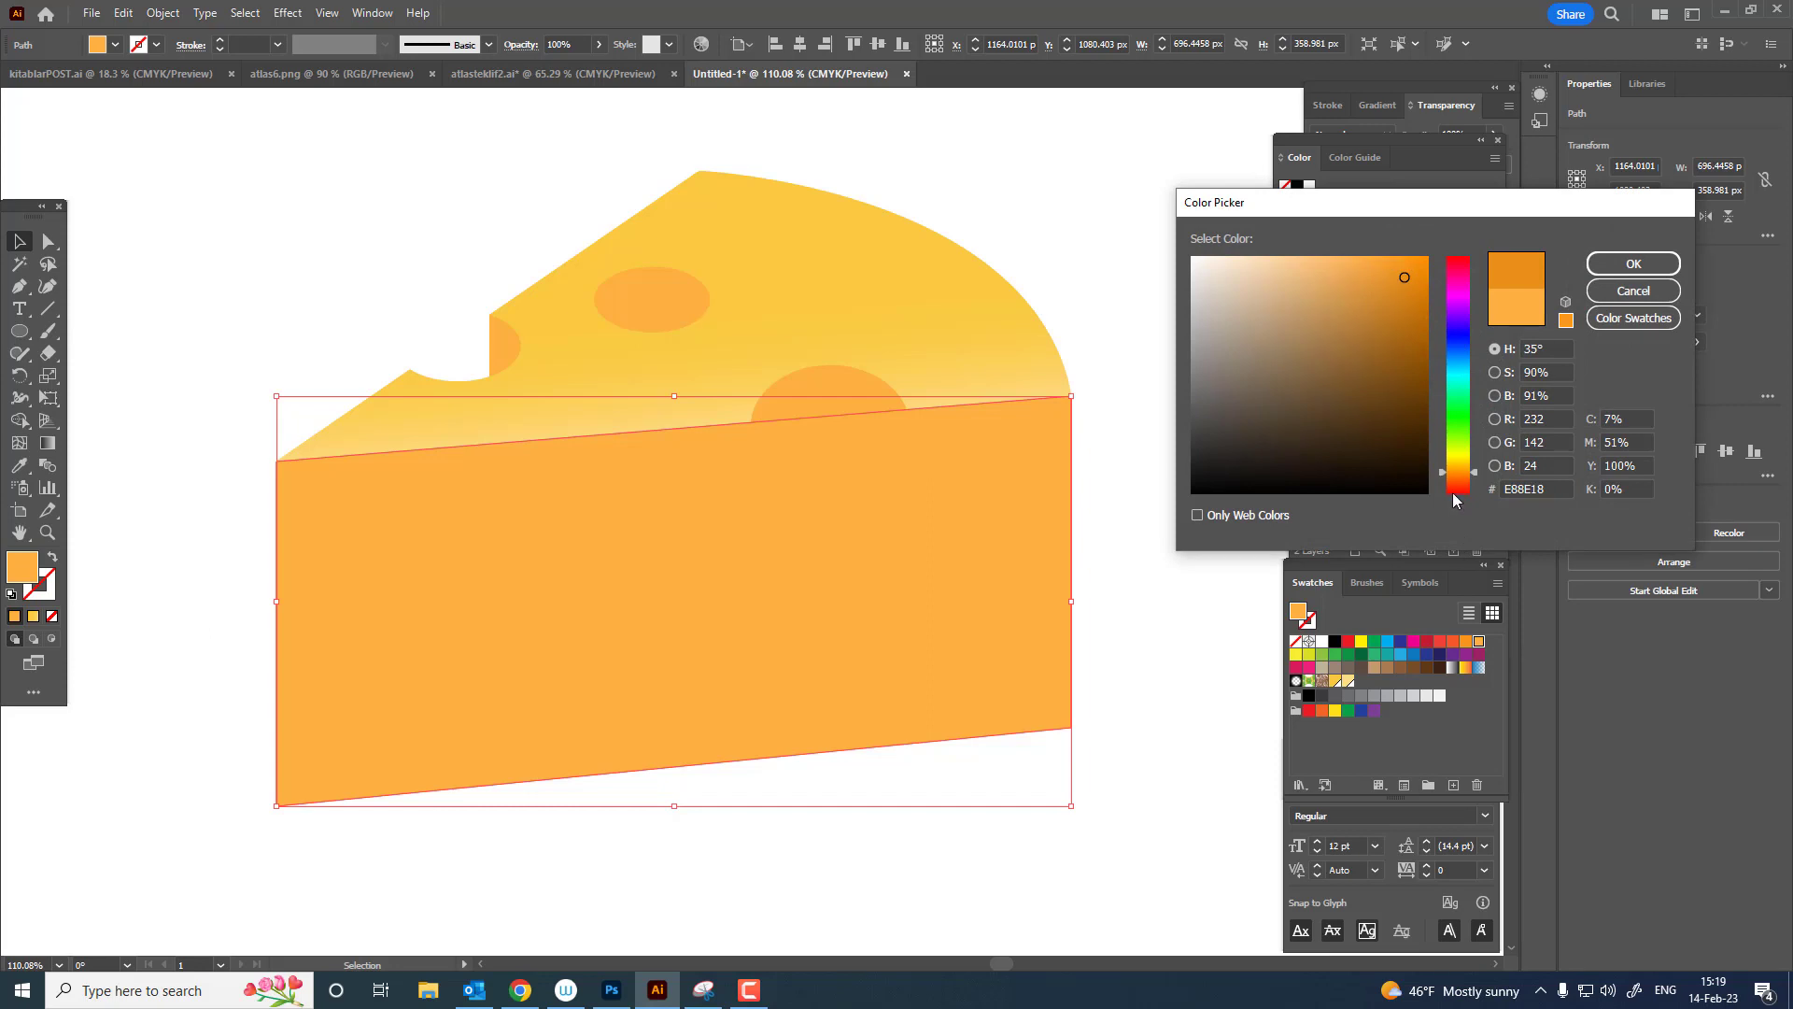
left_click_drag(1389, 268, 1382, 260)
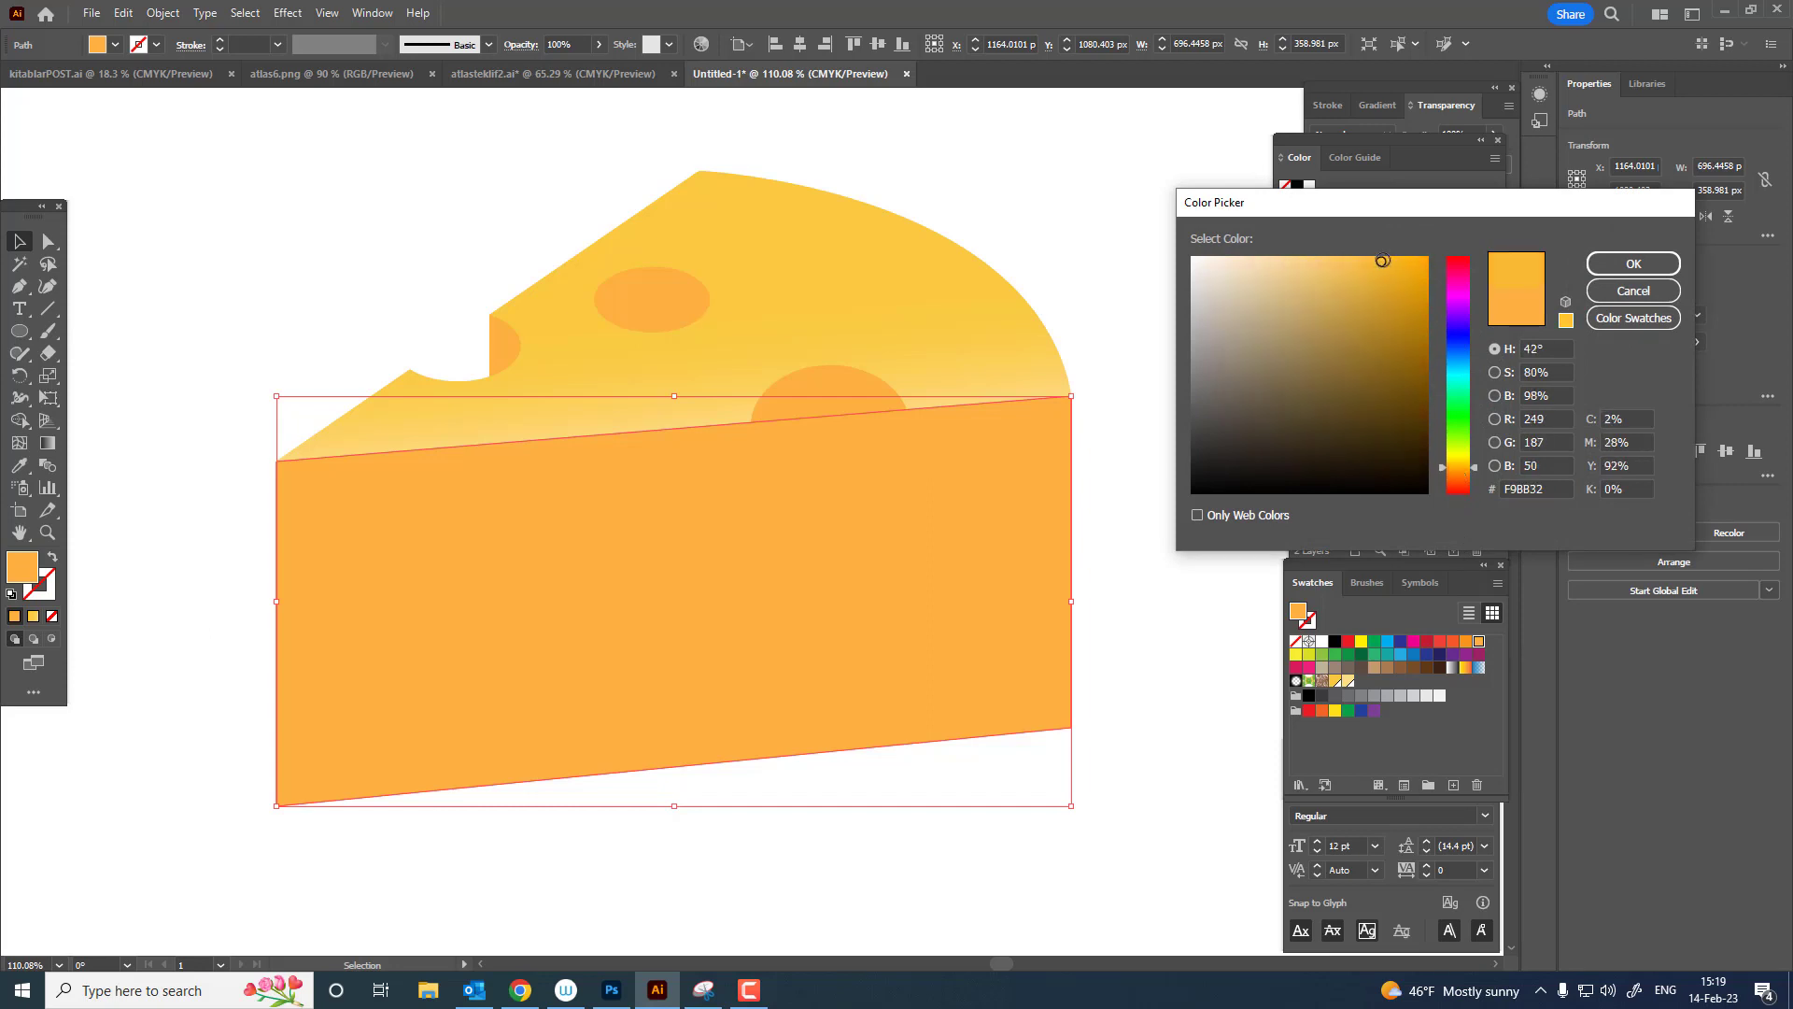
left_click(1634, 264)
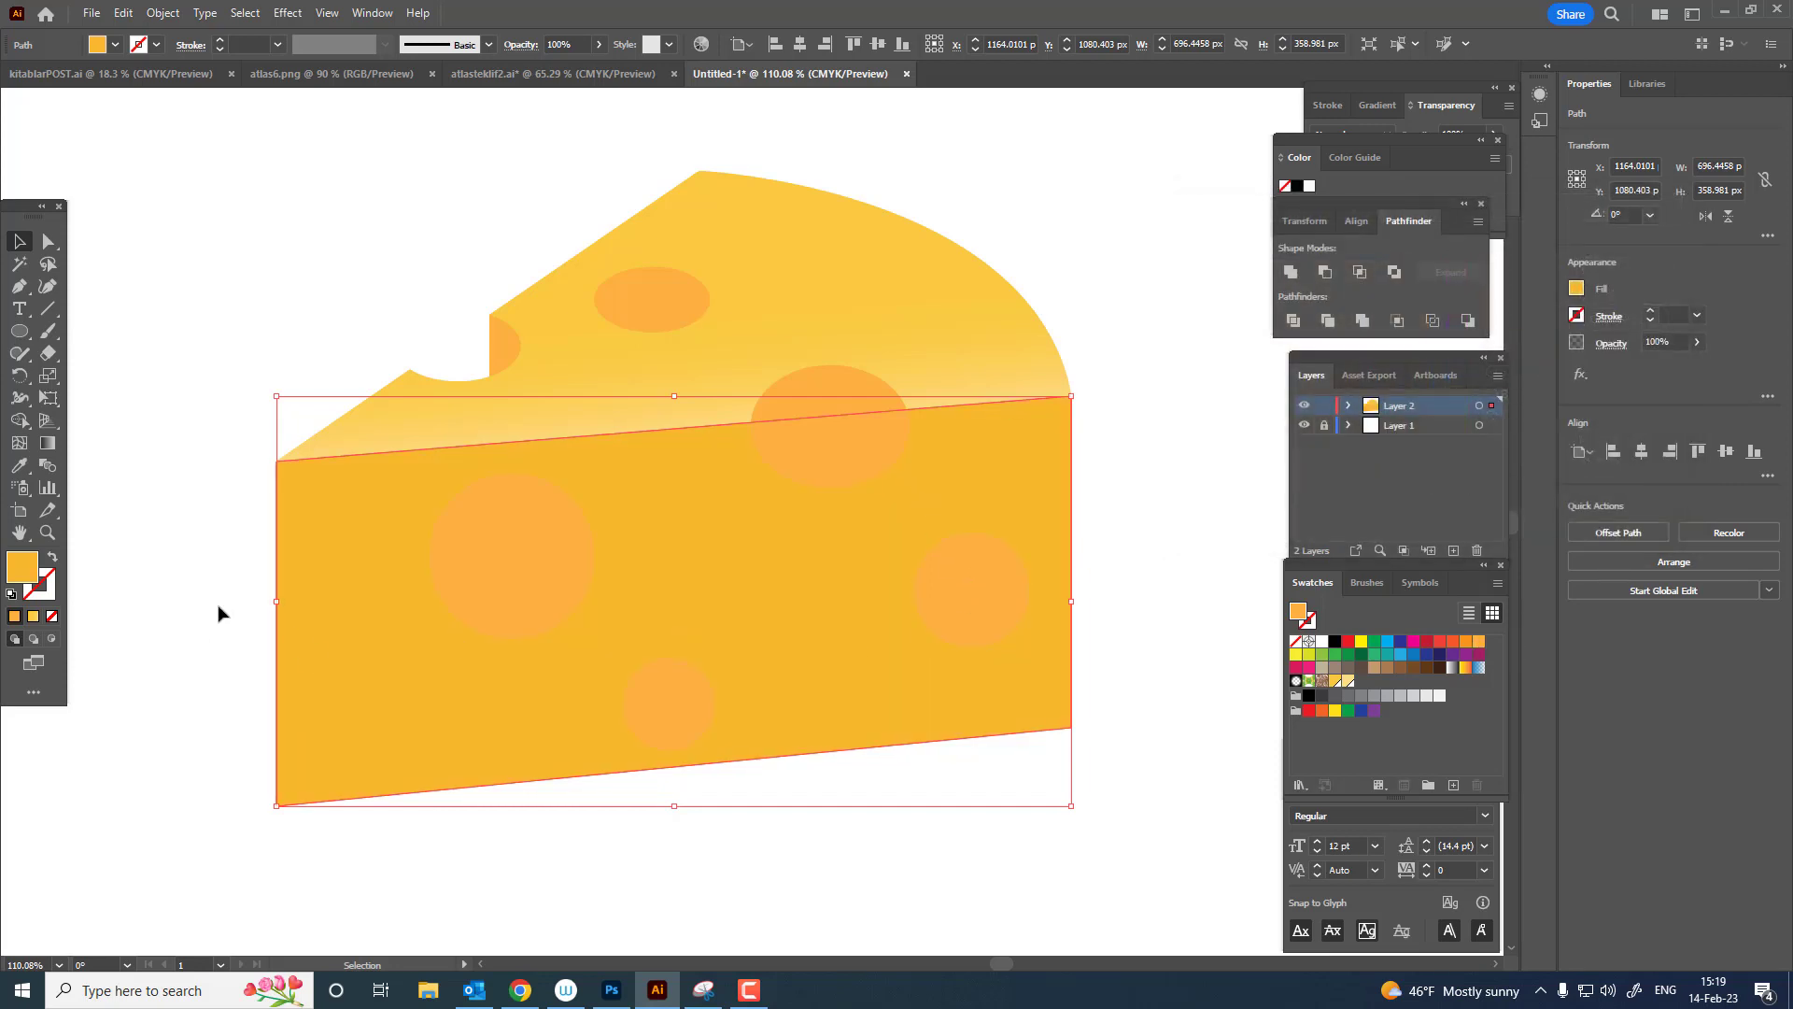
left_click(1455, 783)
Set the side face's fill to the darker orange F2902F and save it as another swatch.
left_click(899, 621)
double_click(22, 567)
left_click_drag(1472, 469, 1469, 474)
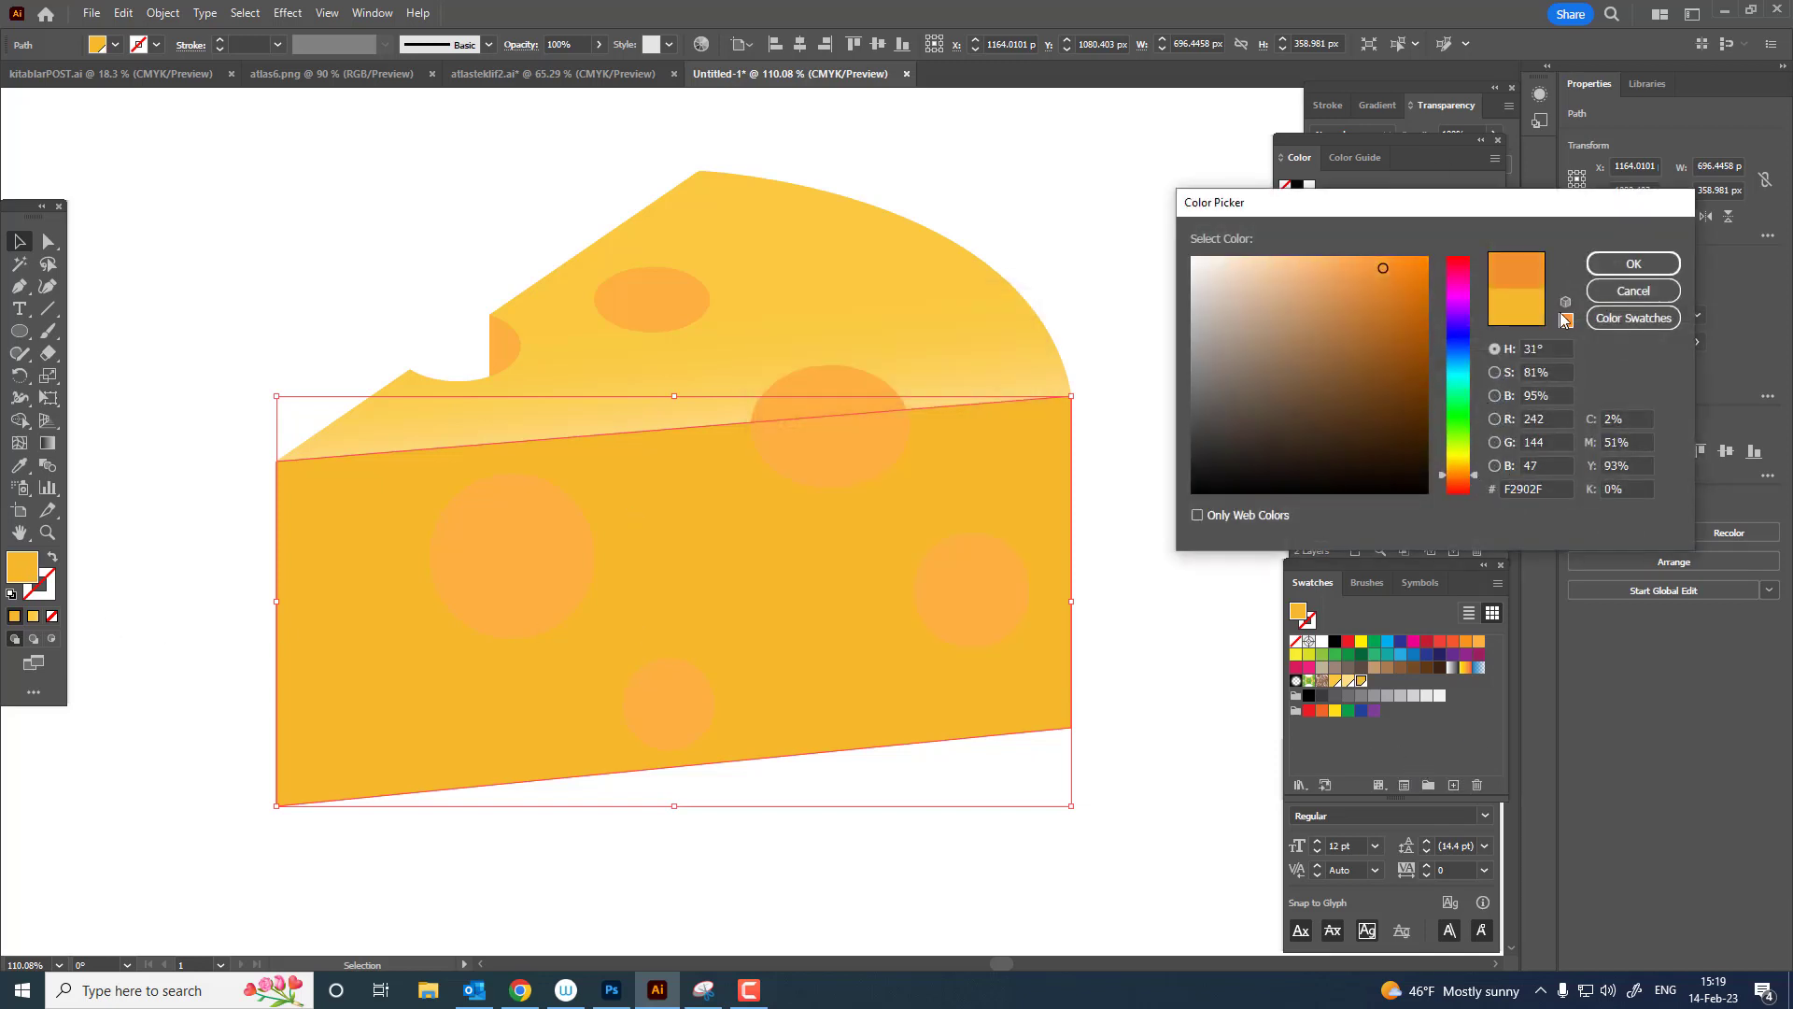
left_click(1634, 263)
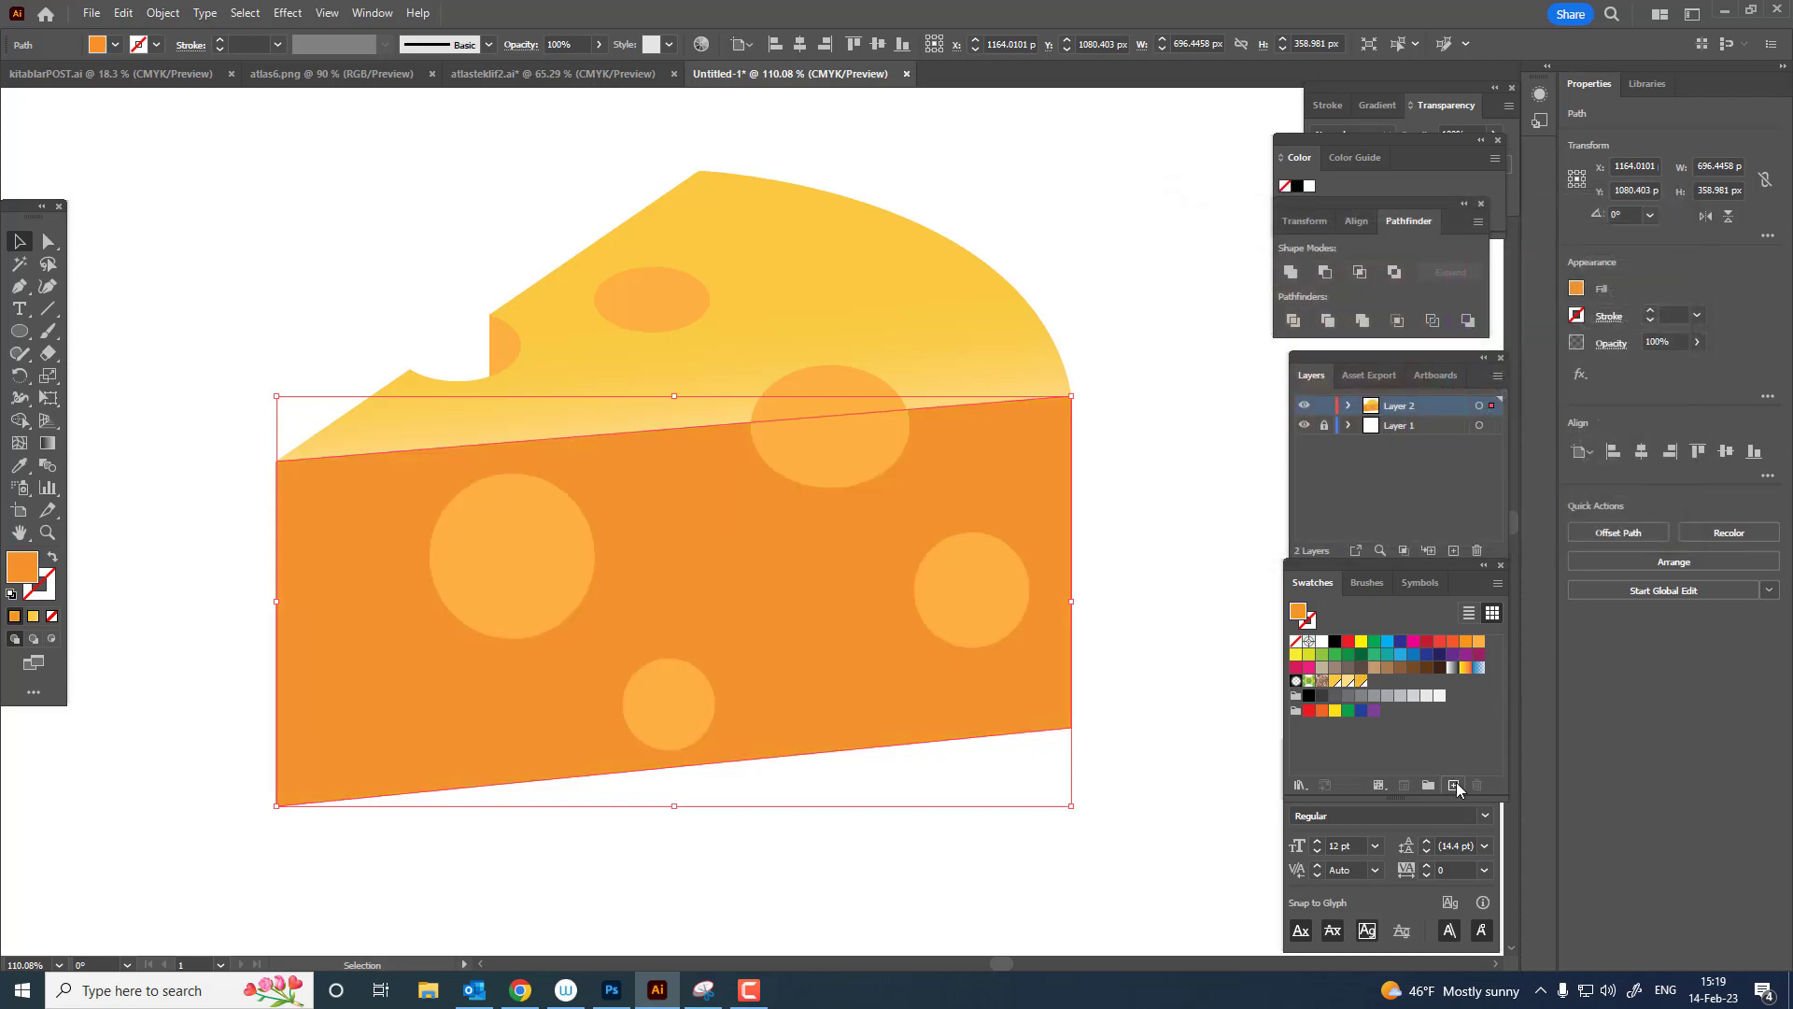
left_click(1457, 787)
Apply a linear gradient to the side face, running lengthwise from its left edge to its right edge.
left_click(894, 624)
left_click(49, 446)
left_click(368, 632)
mouse_move(271, 654)
left_mouse_down()
mouse_move(1049, 592)
mouse_move(1077, 565)
left_mouse_up()
Add a darker orange colour stop near the gradient's right end and set its first stop to the saved yellow-orange swatch.
left_click(1064, 559)
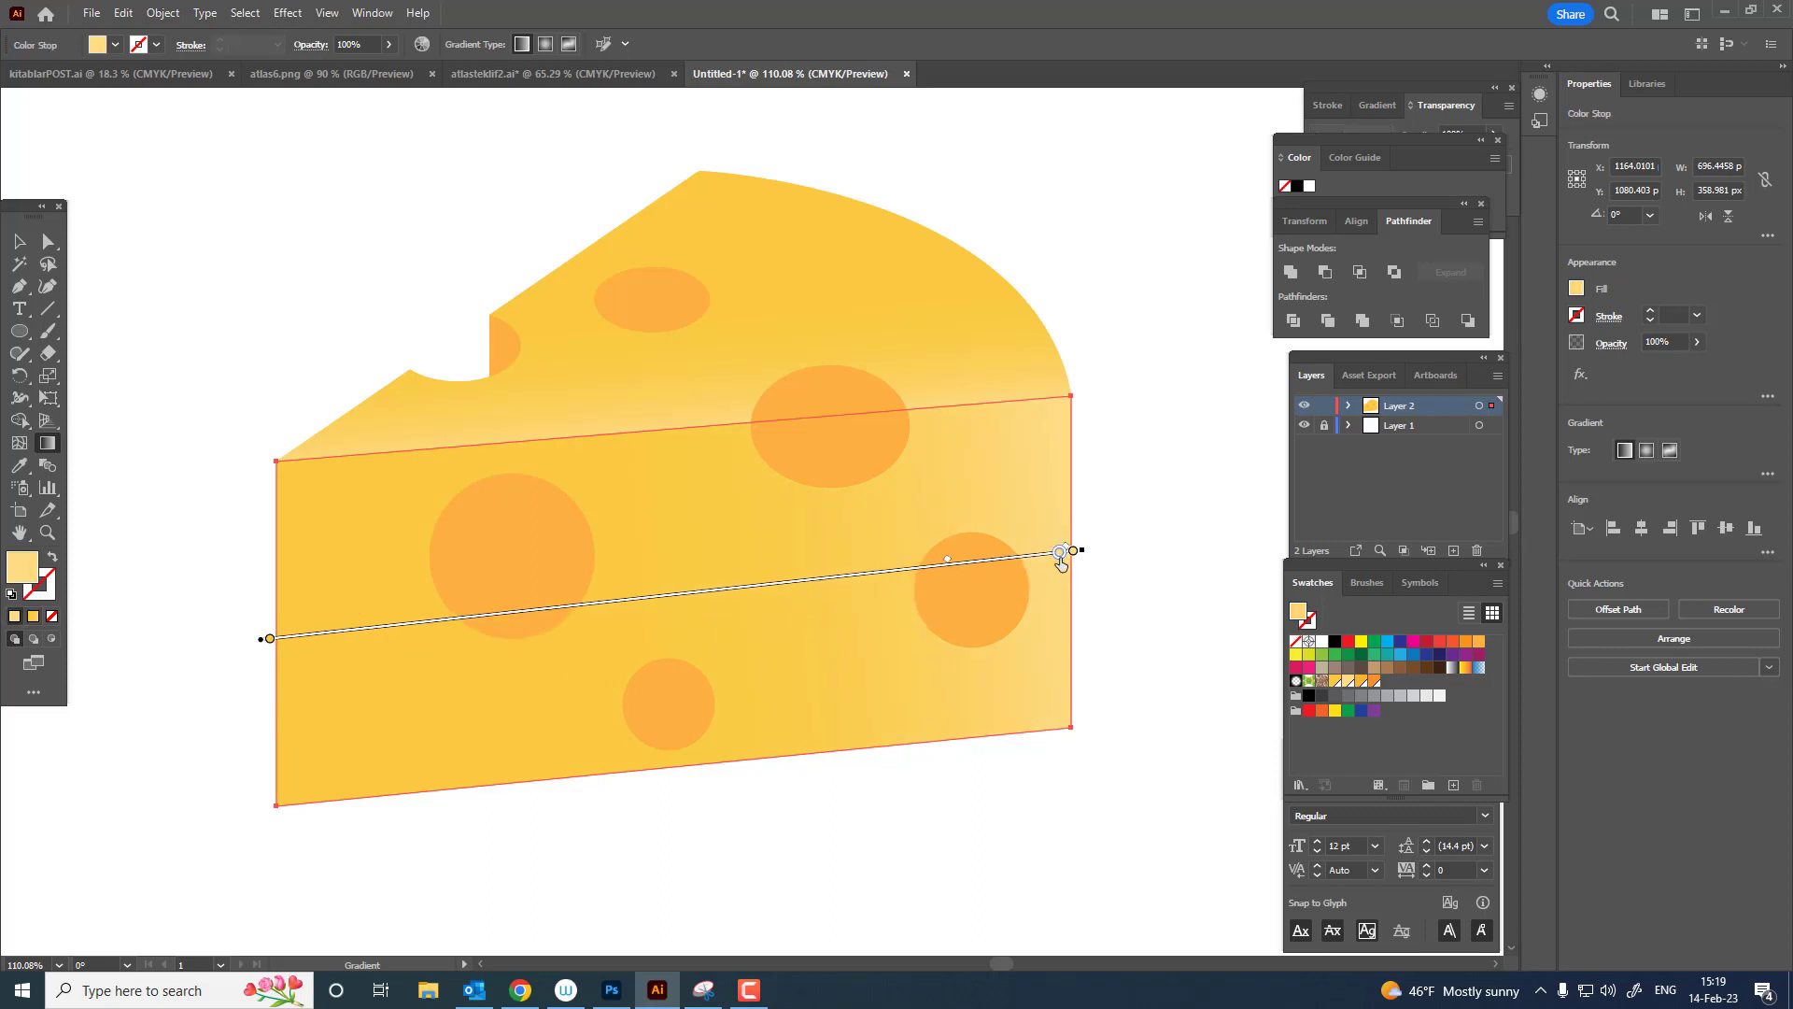
double_click(1060, 553)
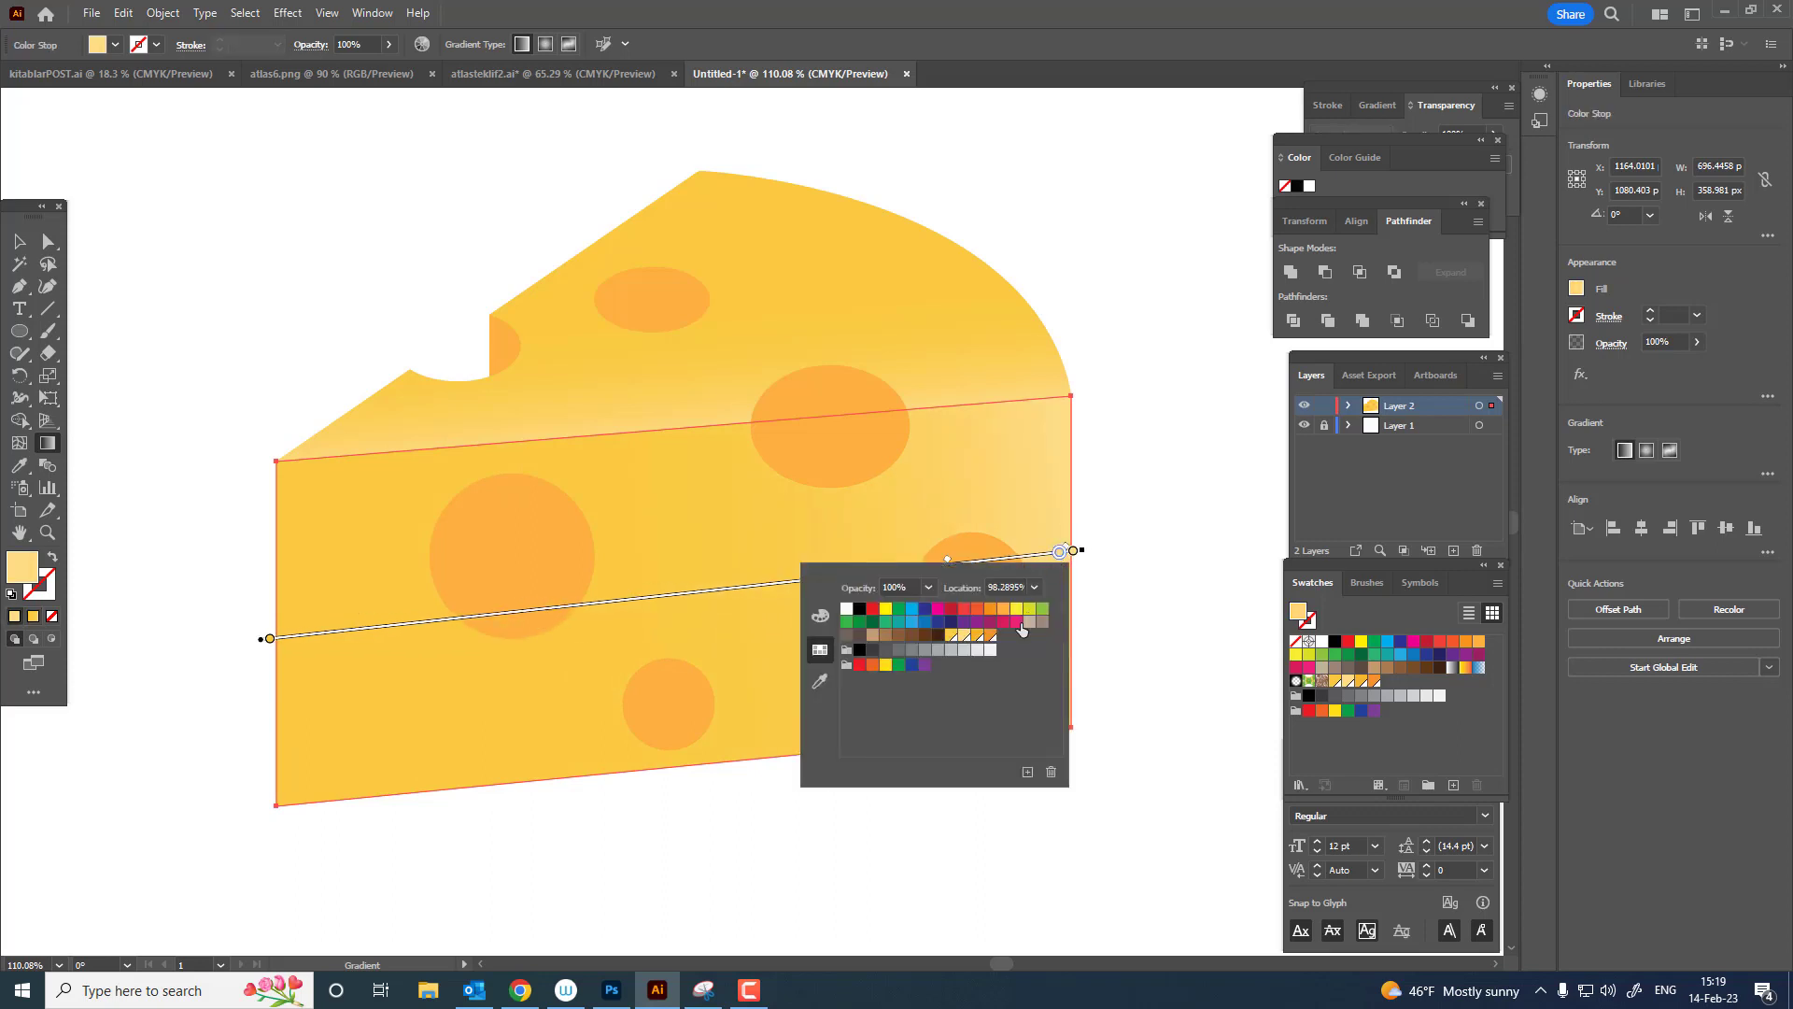
left_click(992, 644)
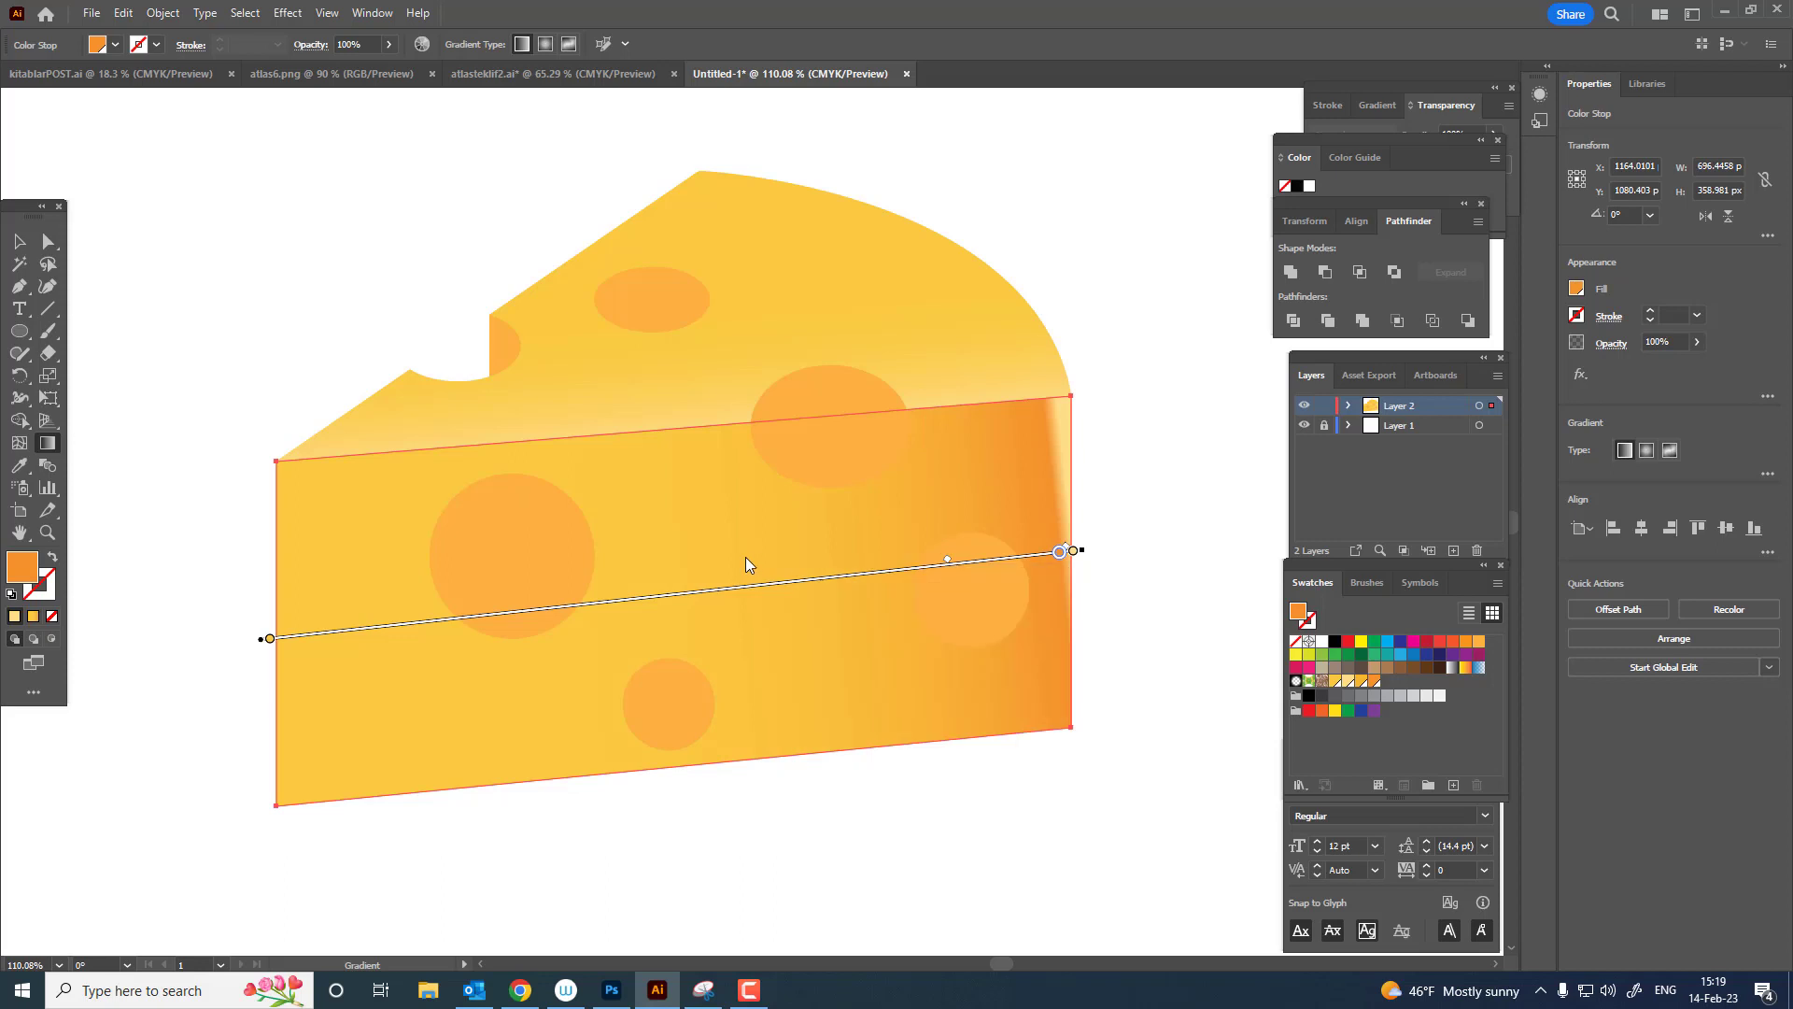
double_click(270, 640)
left_click(192, 727)
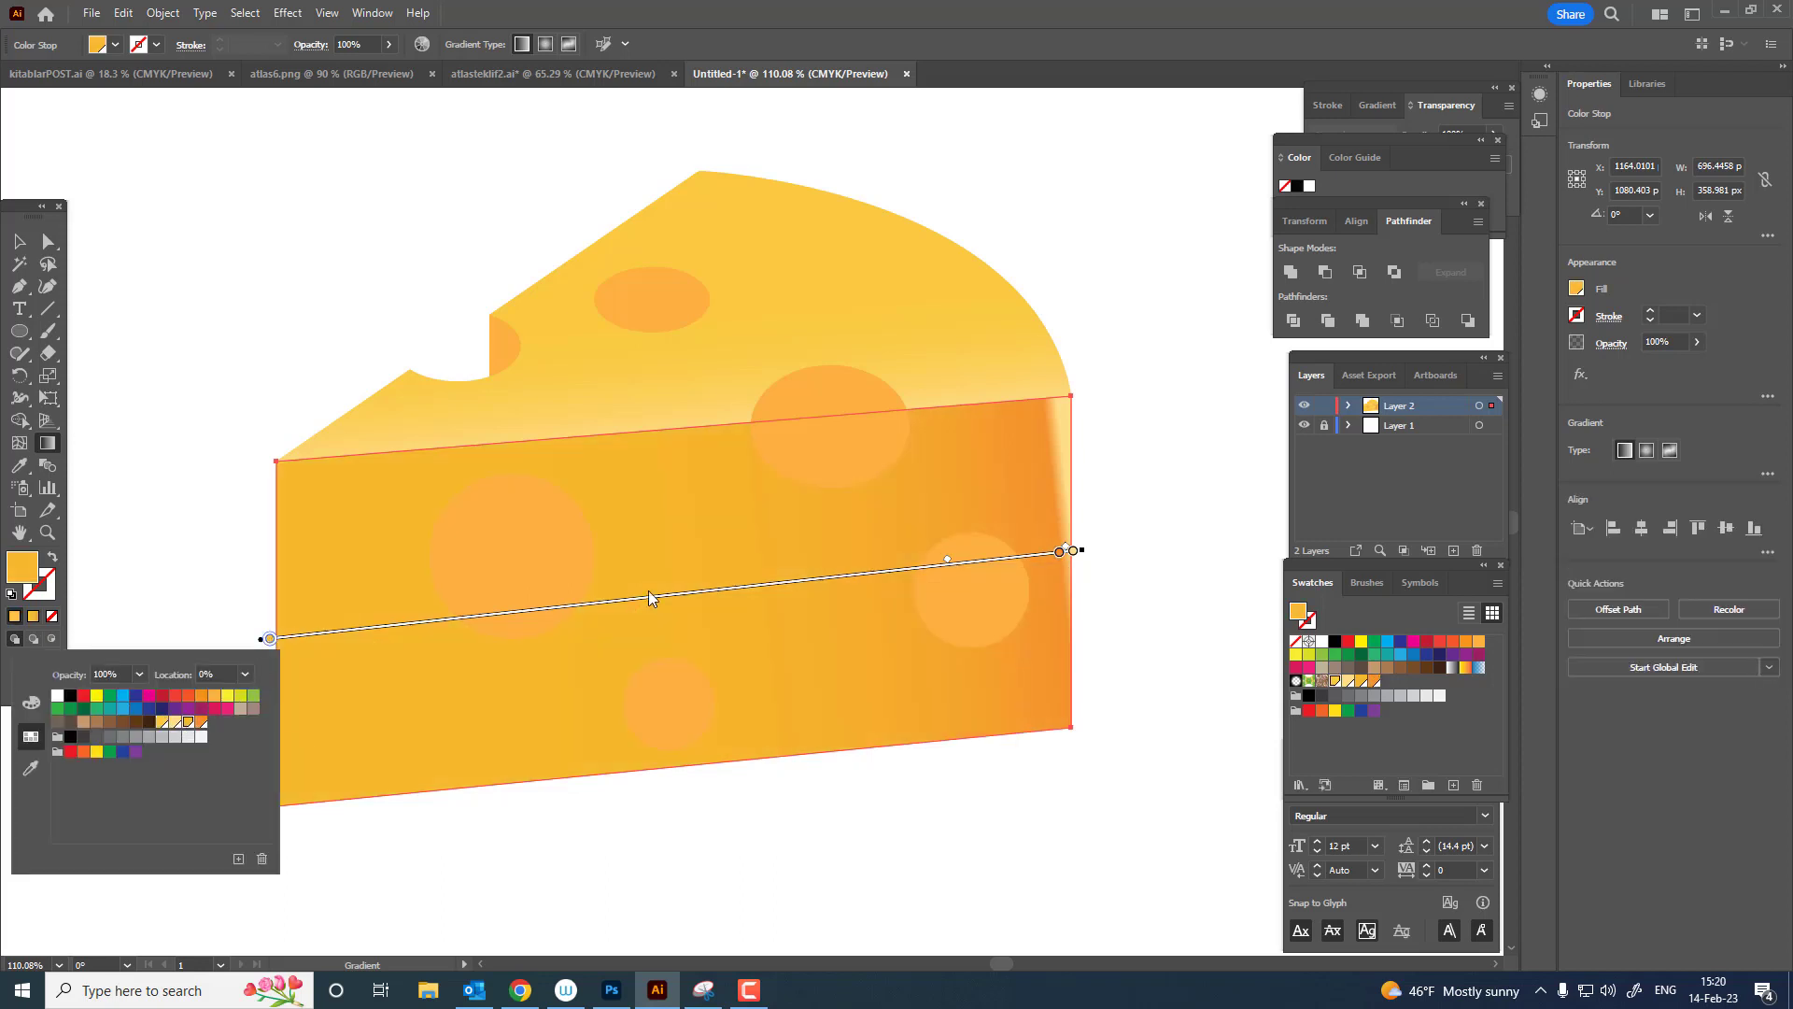
Extend the side face's gradient past its right edge, tilt it slightly, and position the darker orange stop just inside that edge.
left_click_drag(1061, 554, 966, 583)
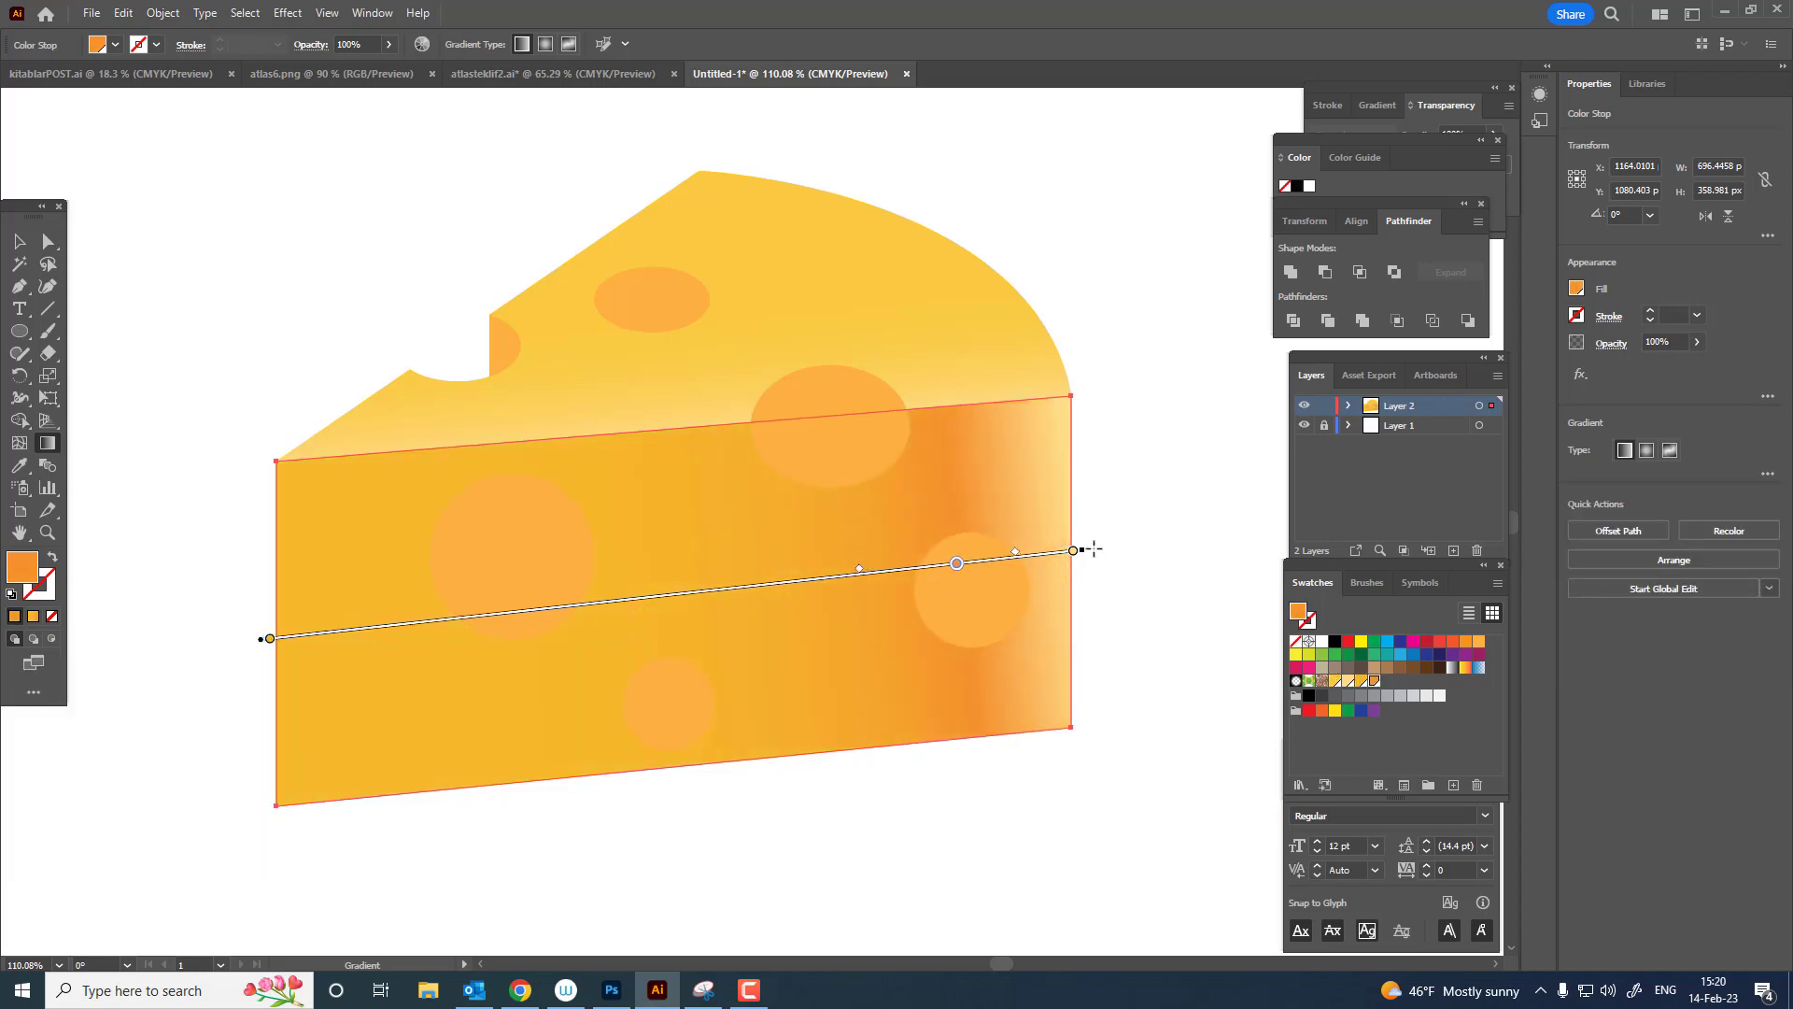
mouse_move(1088, 549)
left_mouse_down()
mouse_move(1109, 601)
mouse_move(1108, 579)
left_mouse_up()
left_click_drag(960, 586, 1033, 583)
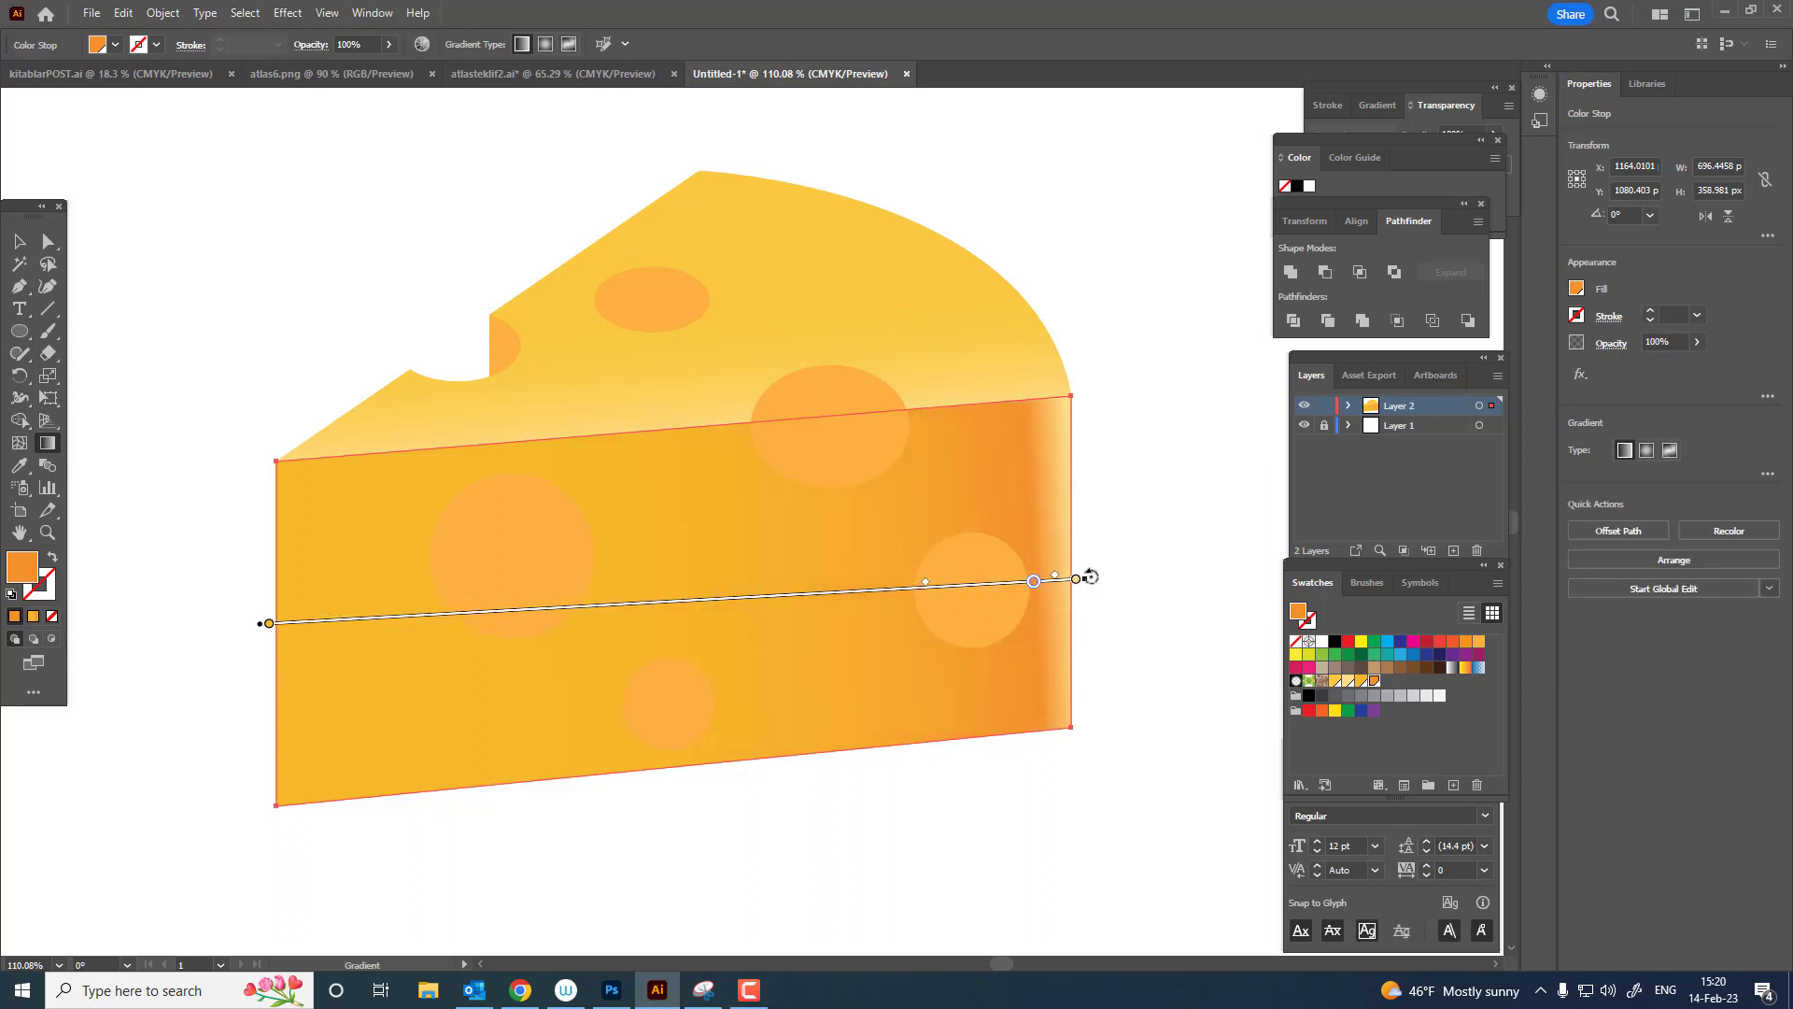
left_click(1077, 580)
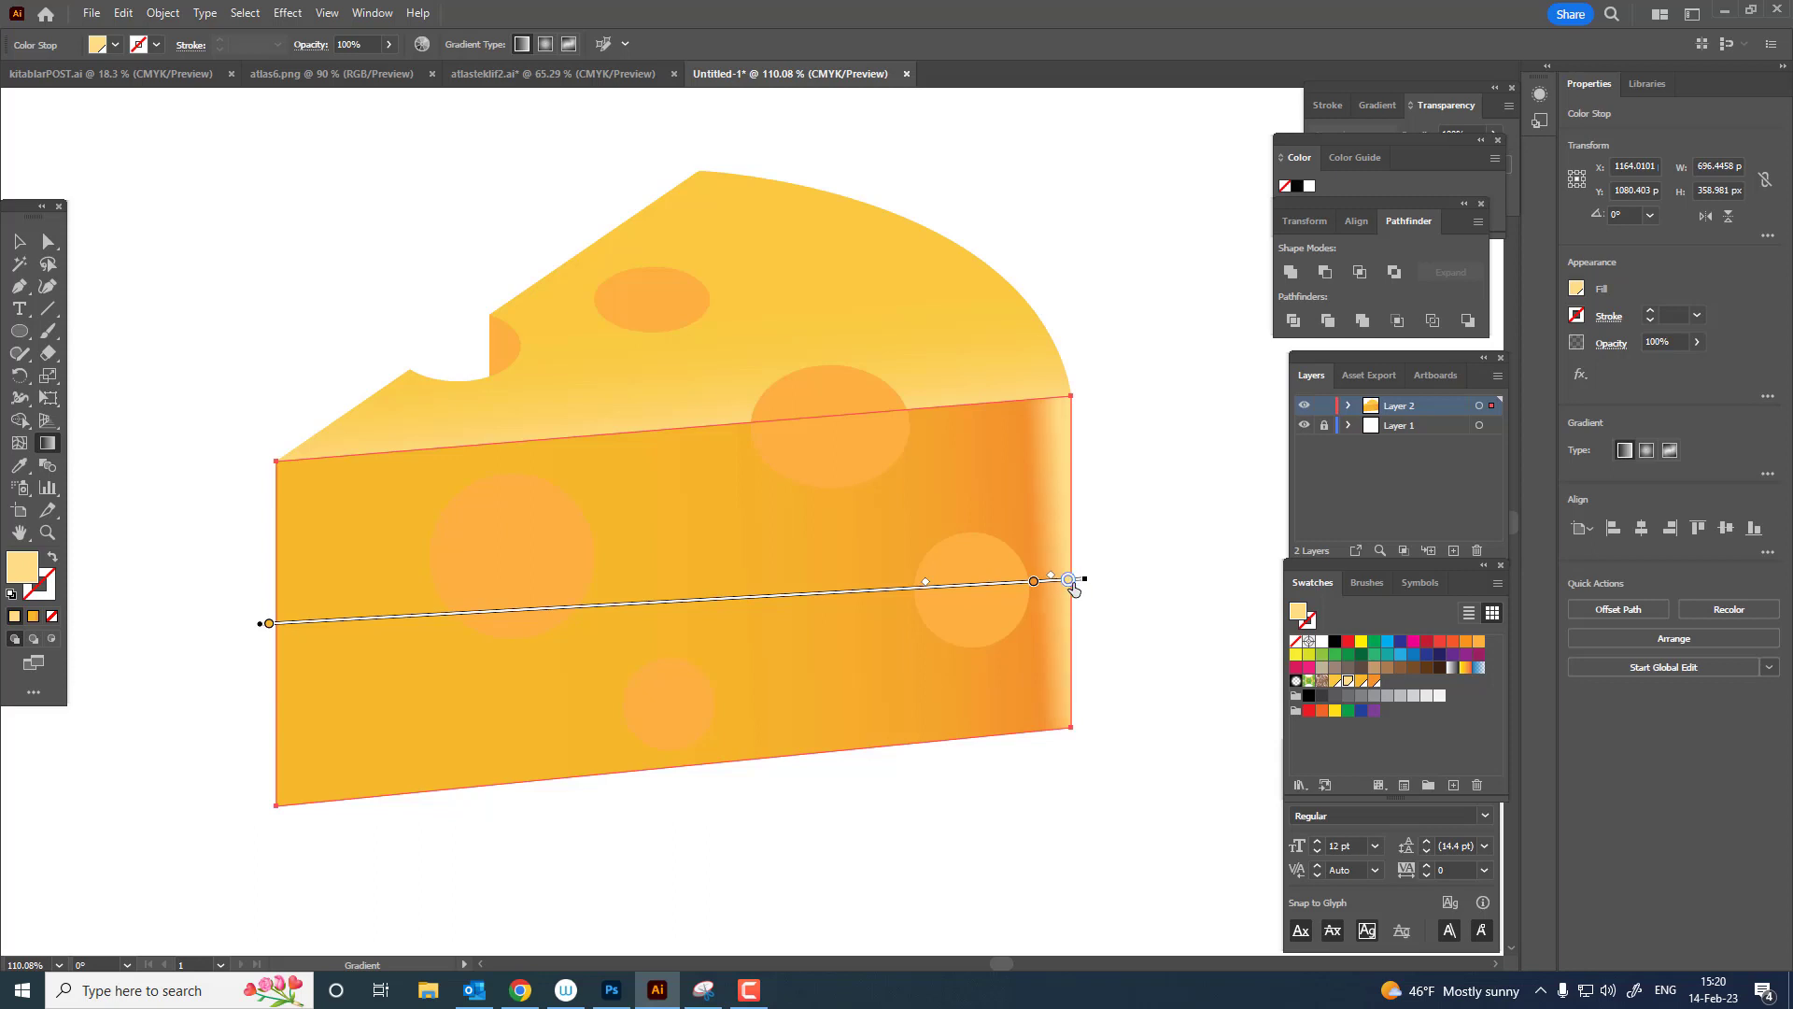
mouse_move(1077, 580)
left_mouse_down()
mouse_move(1158, 577)
mouse_move(1051, 581)
left_mouse_up()
left_click_drag(1172, 575, 1165, 587)
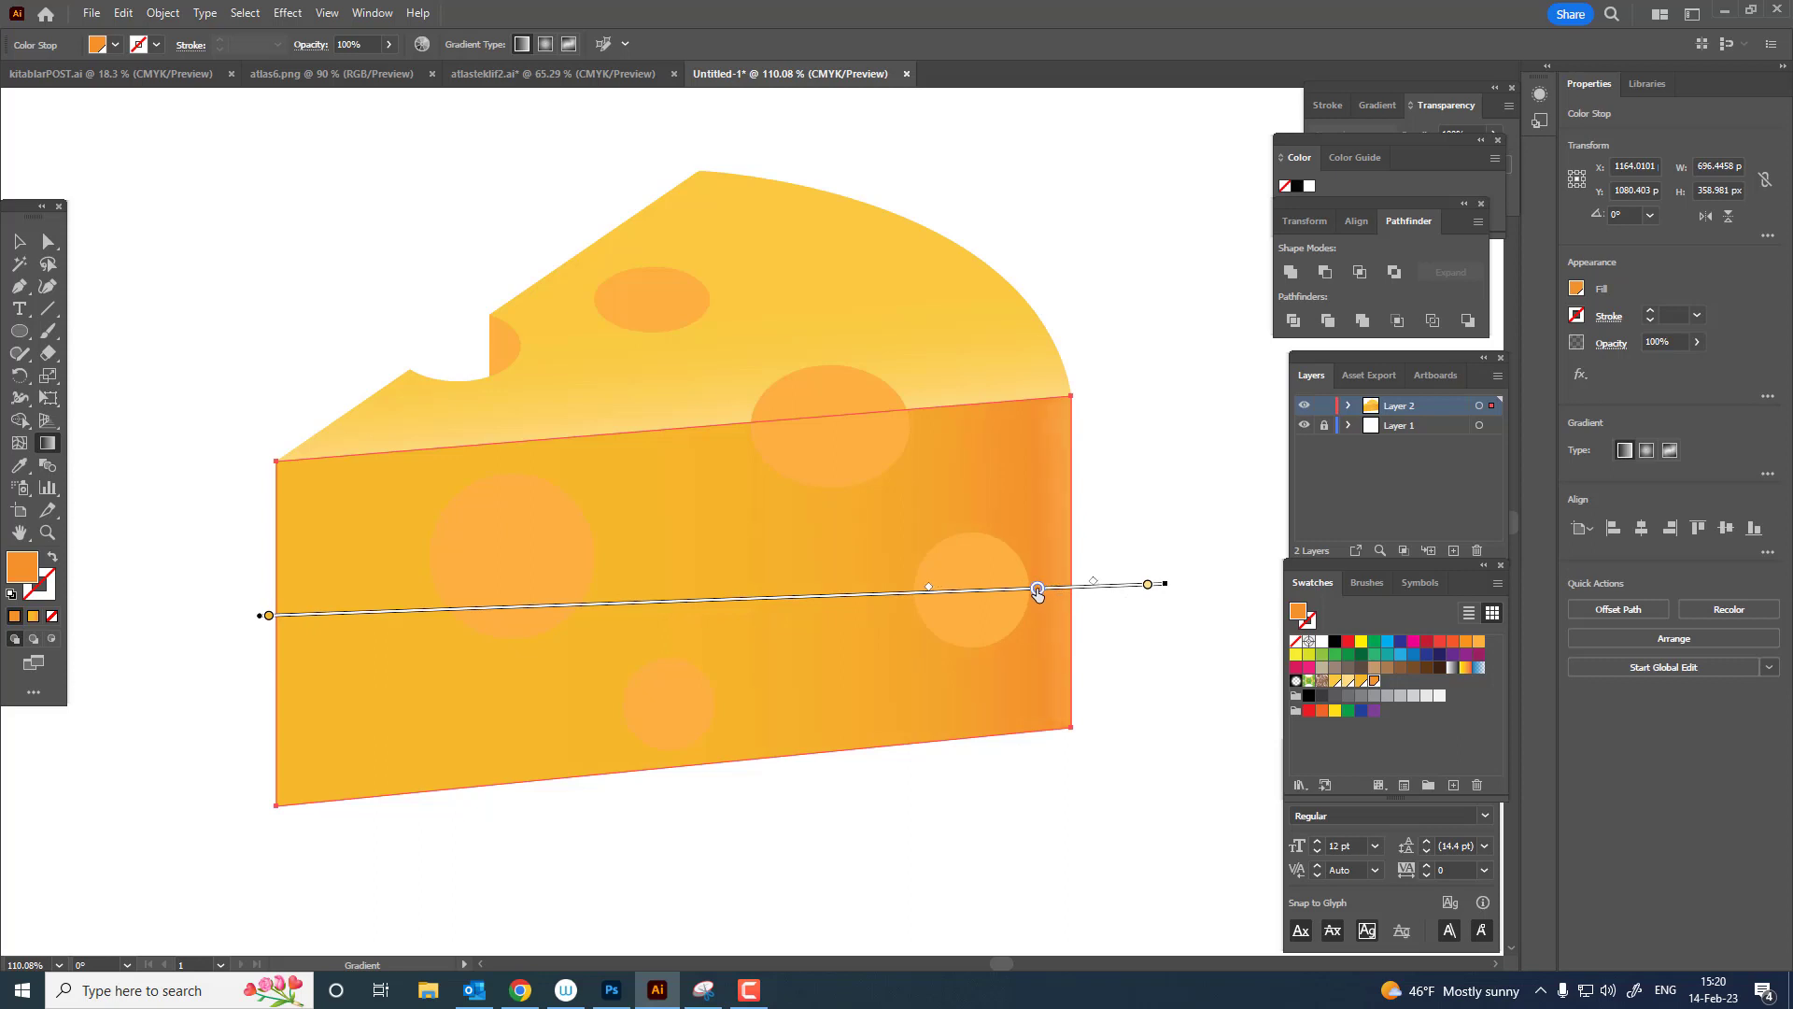
left_click(1037, 589)
left_click(20, 243)
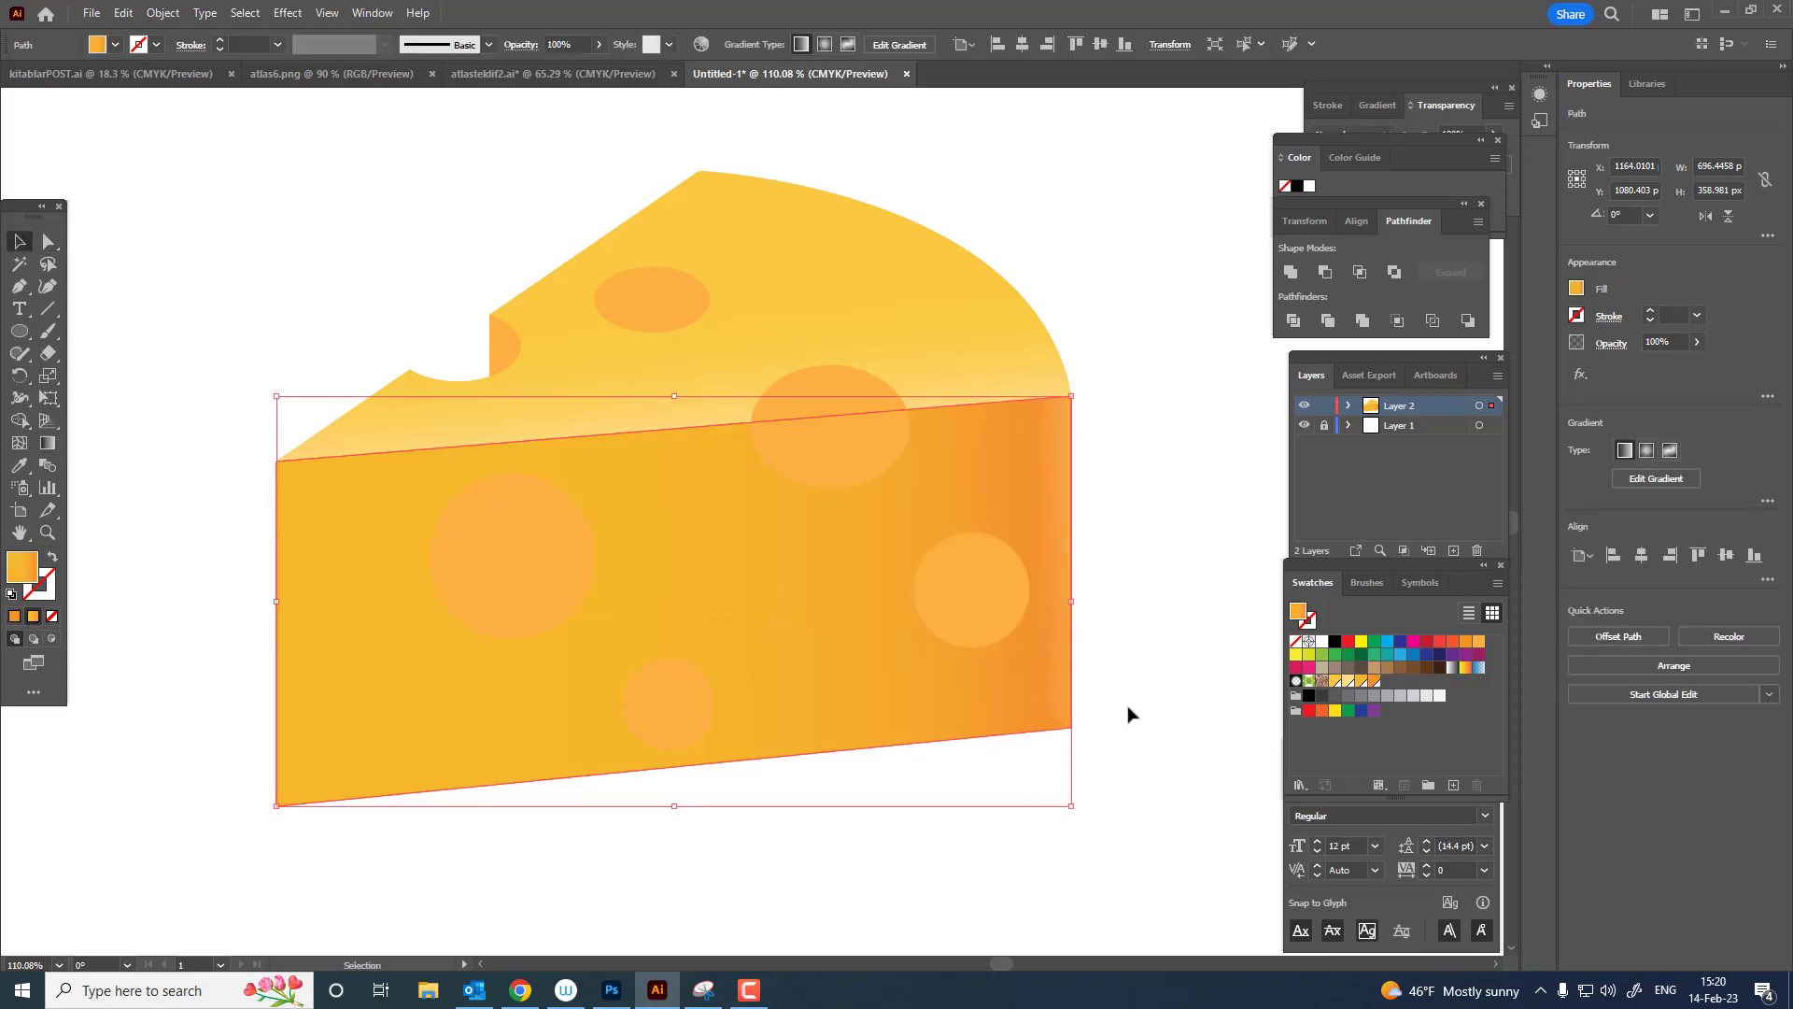
left_click(1005, 613)
left_click(696, 705, "shift")
left_click(508, 586, "shift")
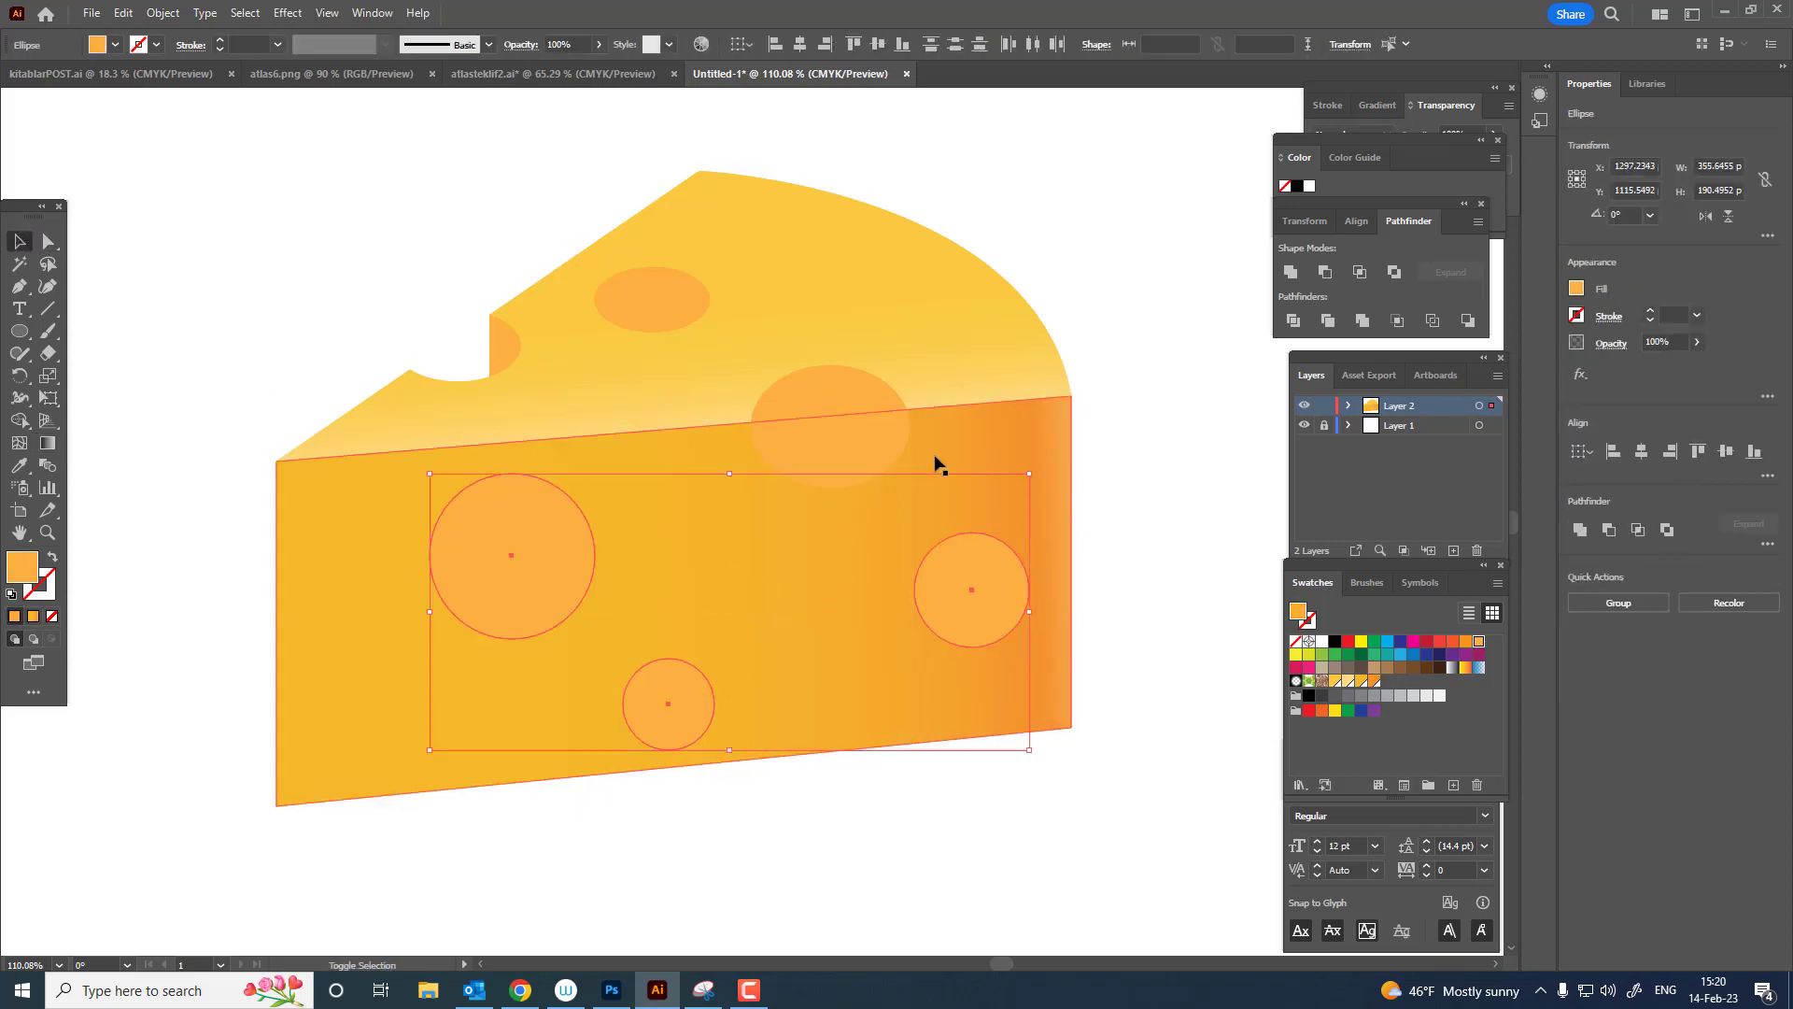
left_click(823, 445, "shift")
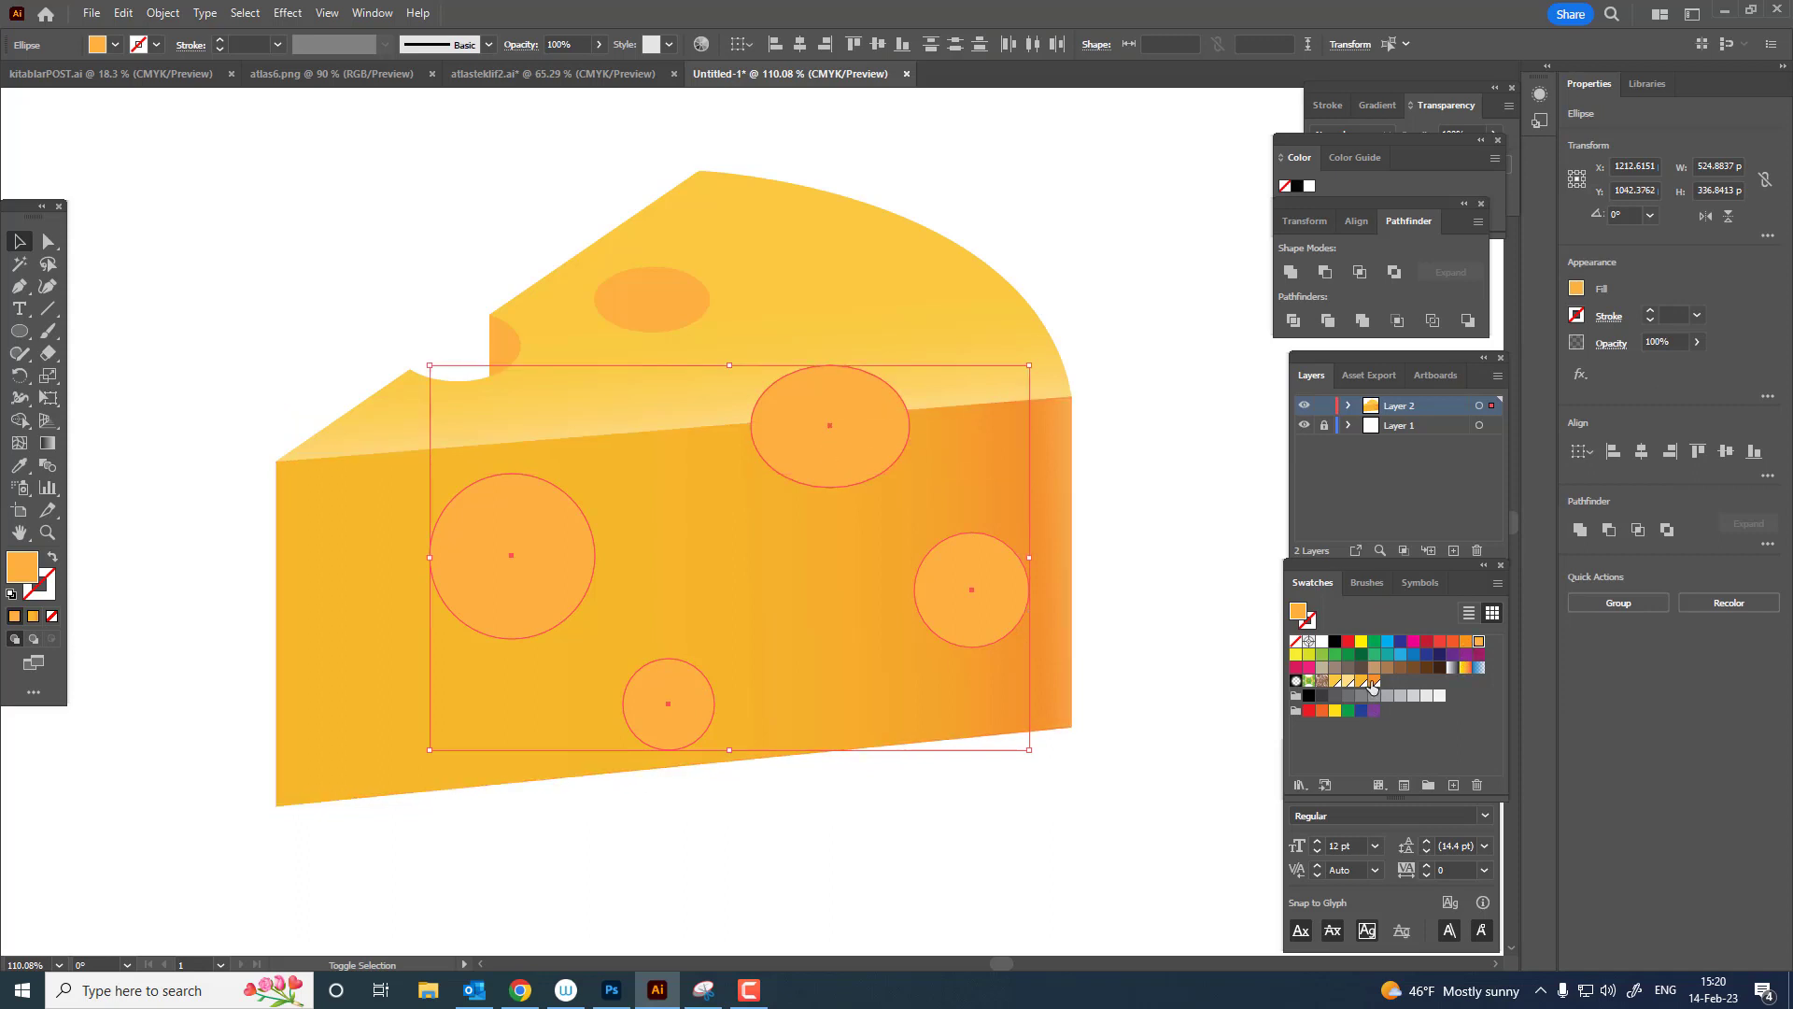
left_click(1204, 561)
Fill the side face's three circles and the ellipse across the edge with the saved darker orange swatch.
left_click(989, 594)
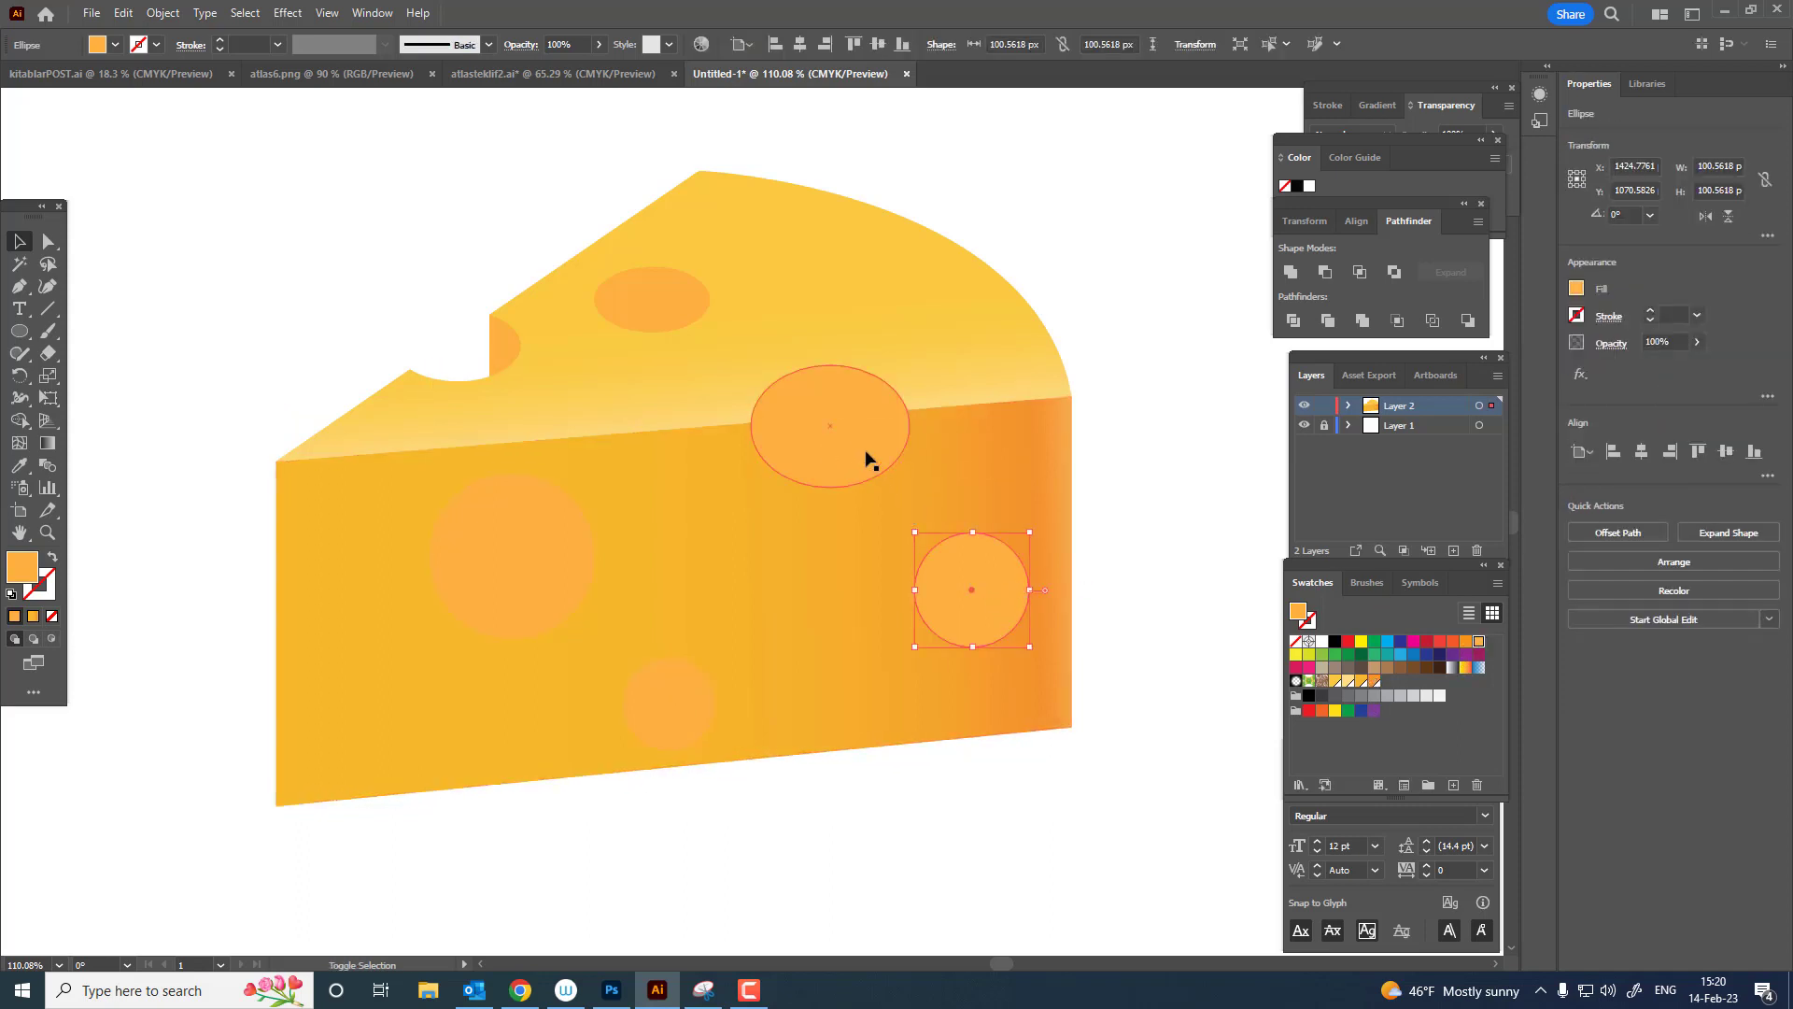
left_click(865, 459, "shift")
left_click(489, 555, "shift")
left_click(670, 710, "shift")
left_click(1372, 683)
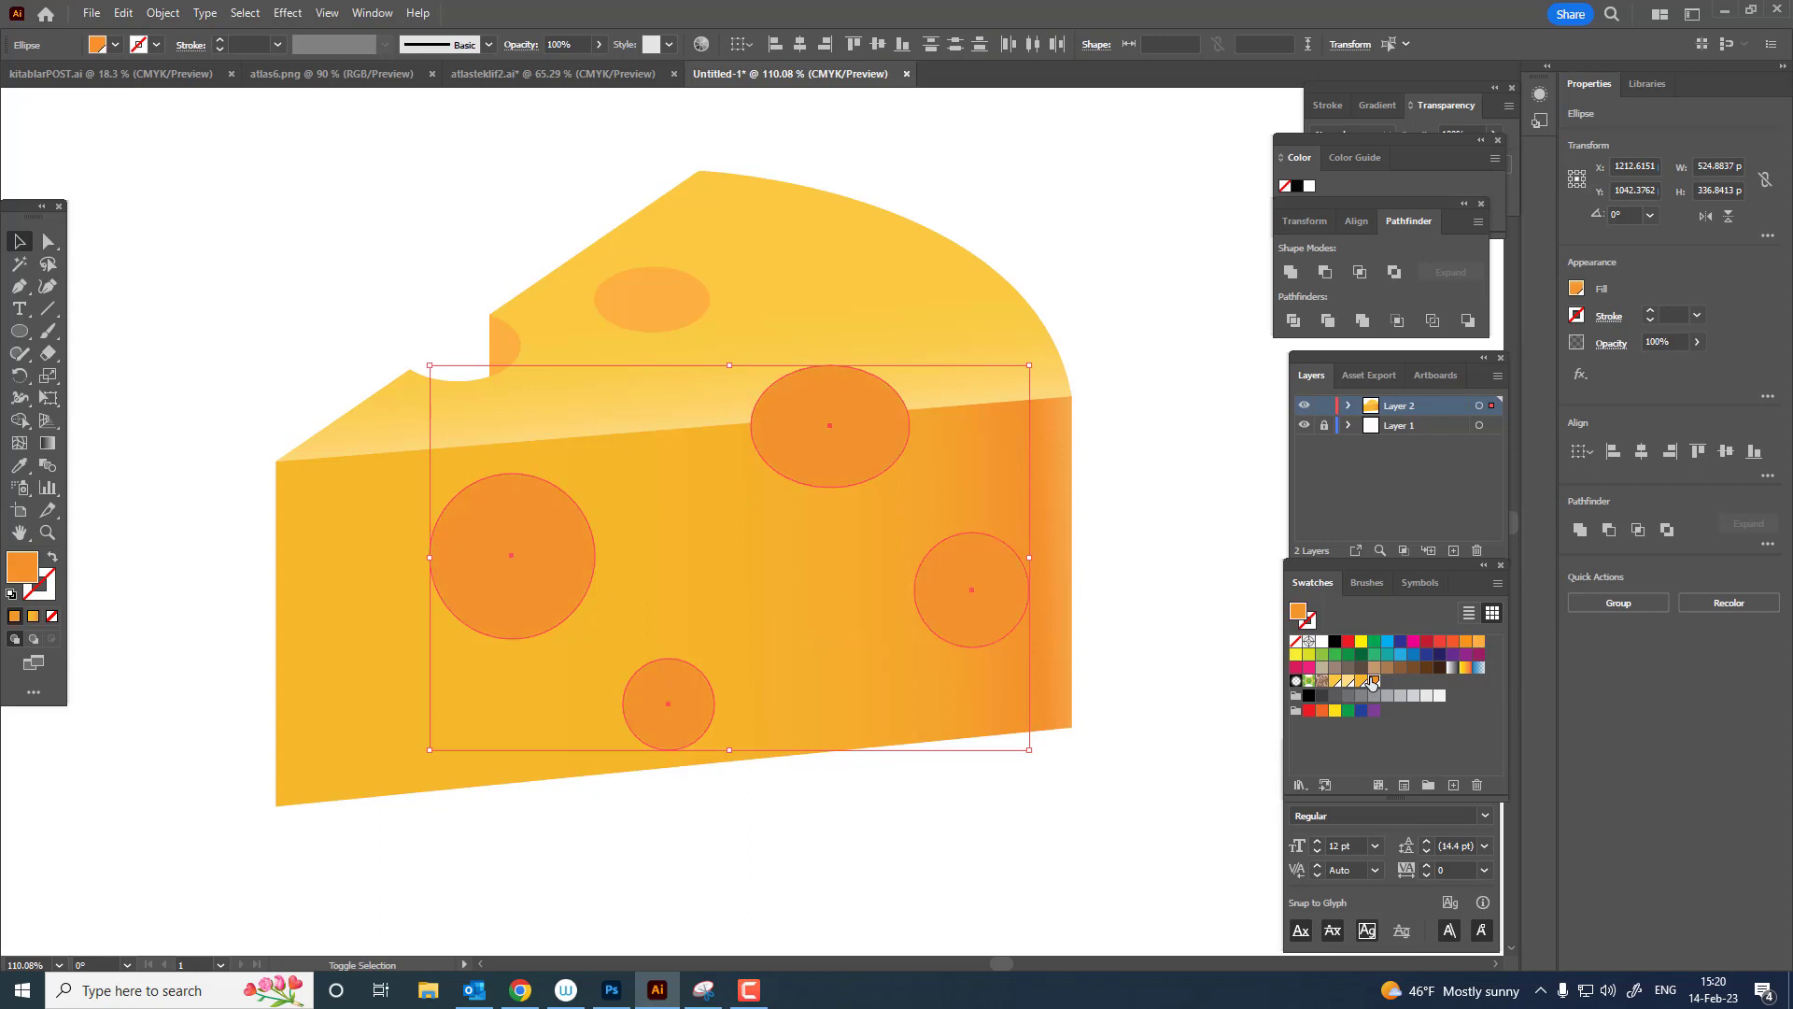
Recolour the ellipse across the edge with the deeper orange E2641E and save that colour as a global swatch.
left_click(1145, 626)
left_click_drag(1158, 613, 1074, 594)
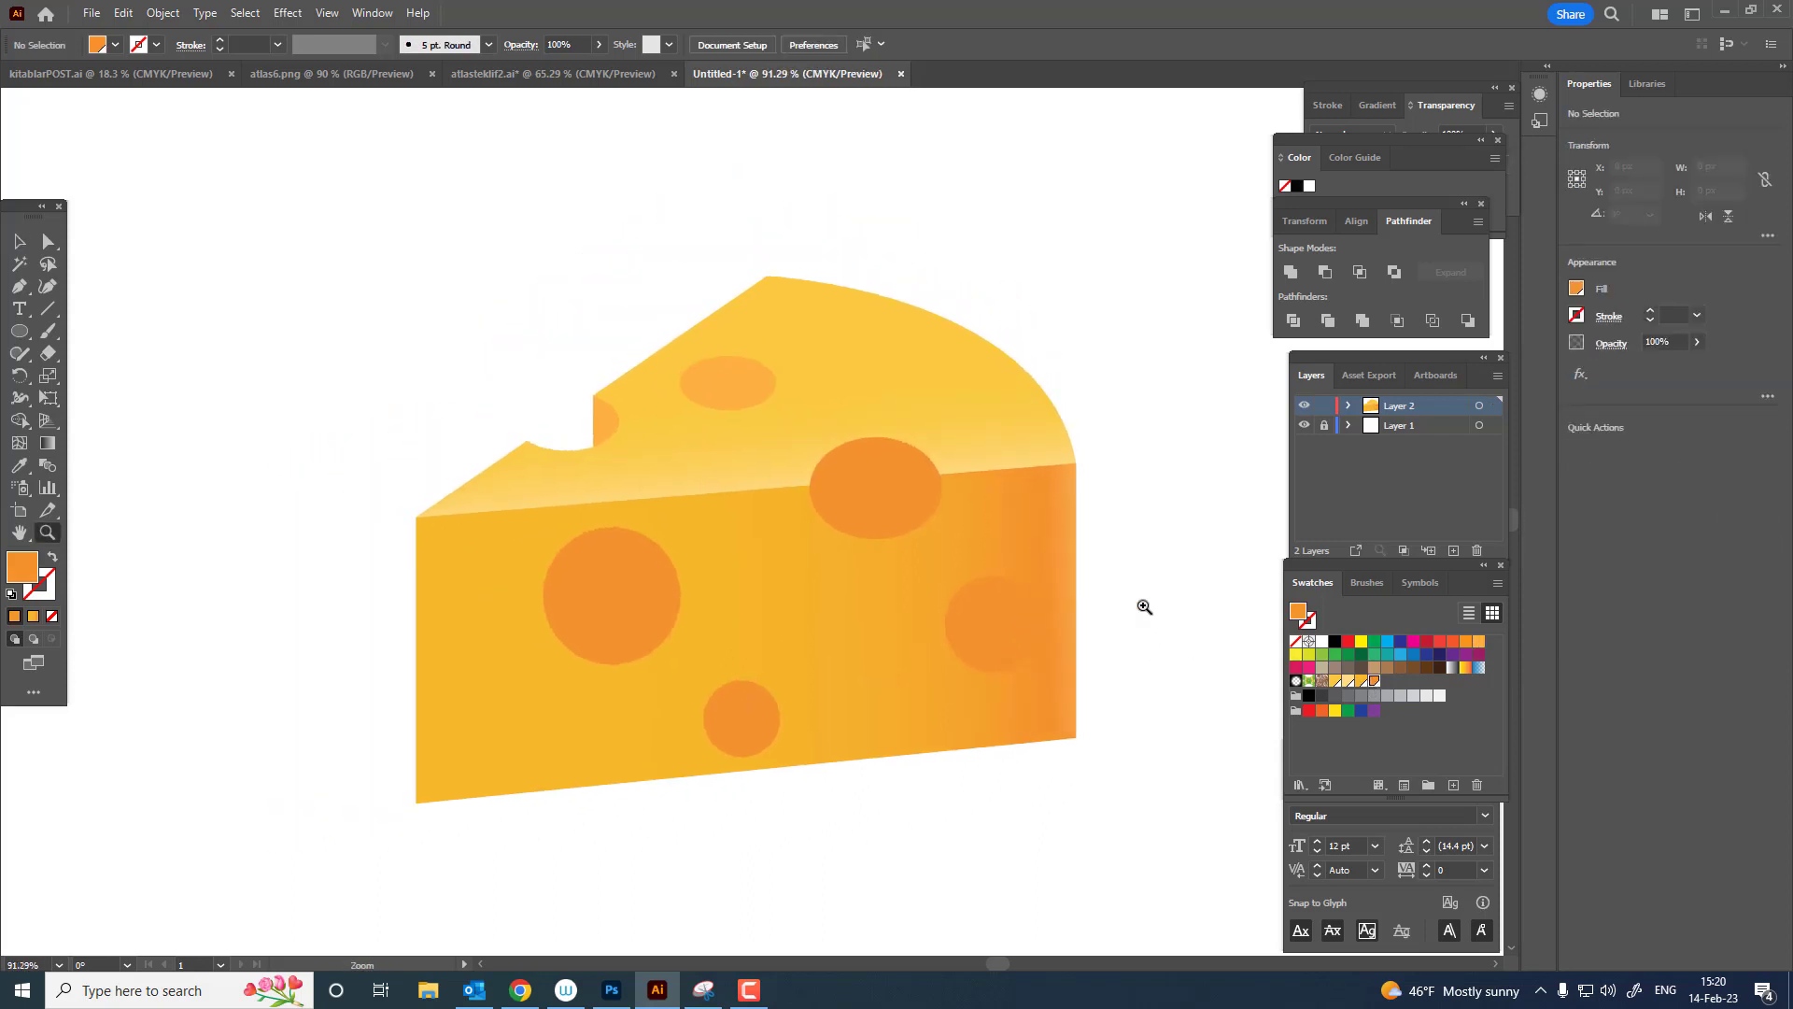
left_click(19, 242)
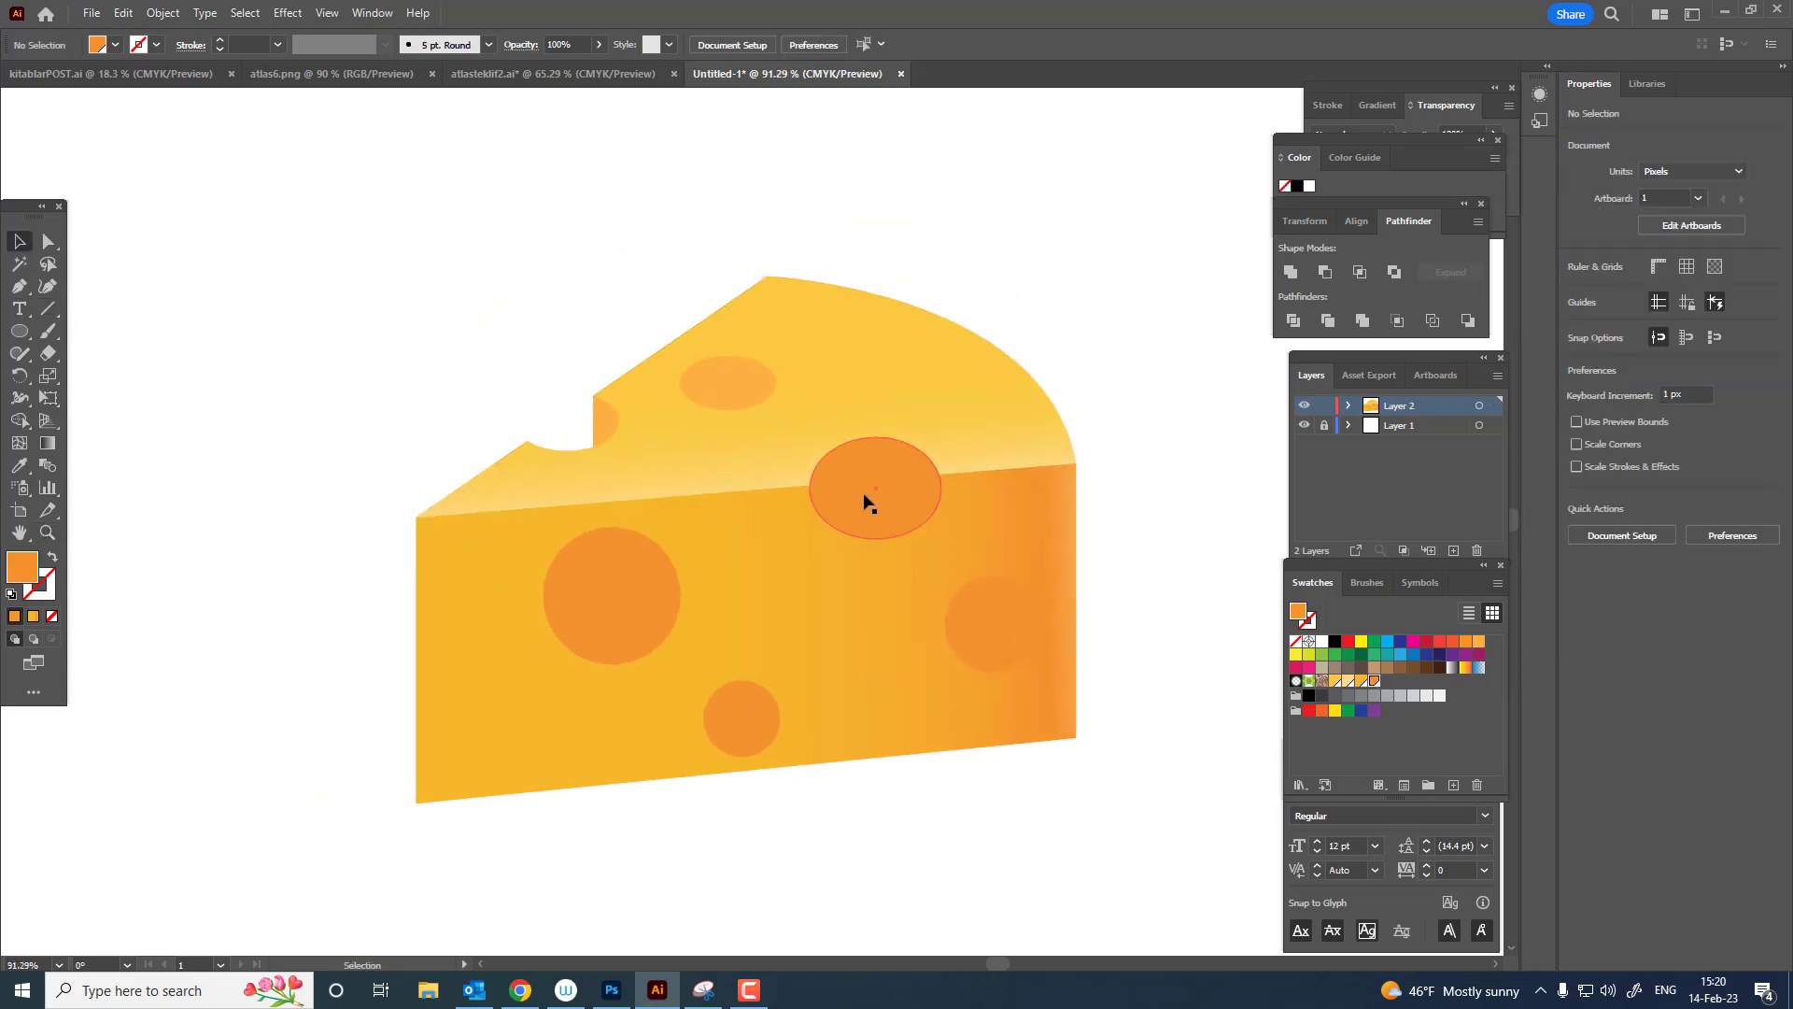
left_click(850, 512)
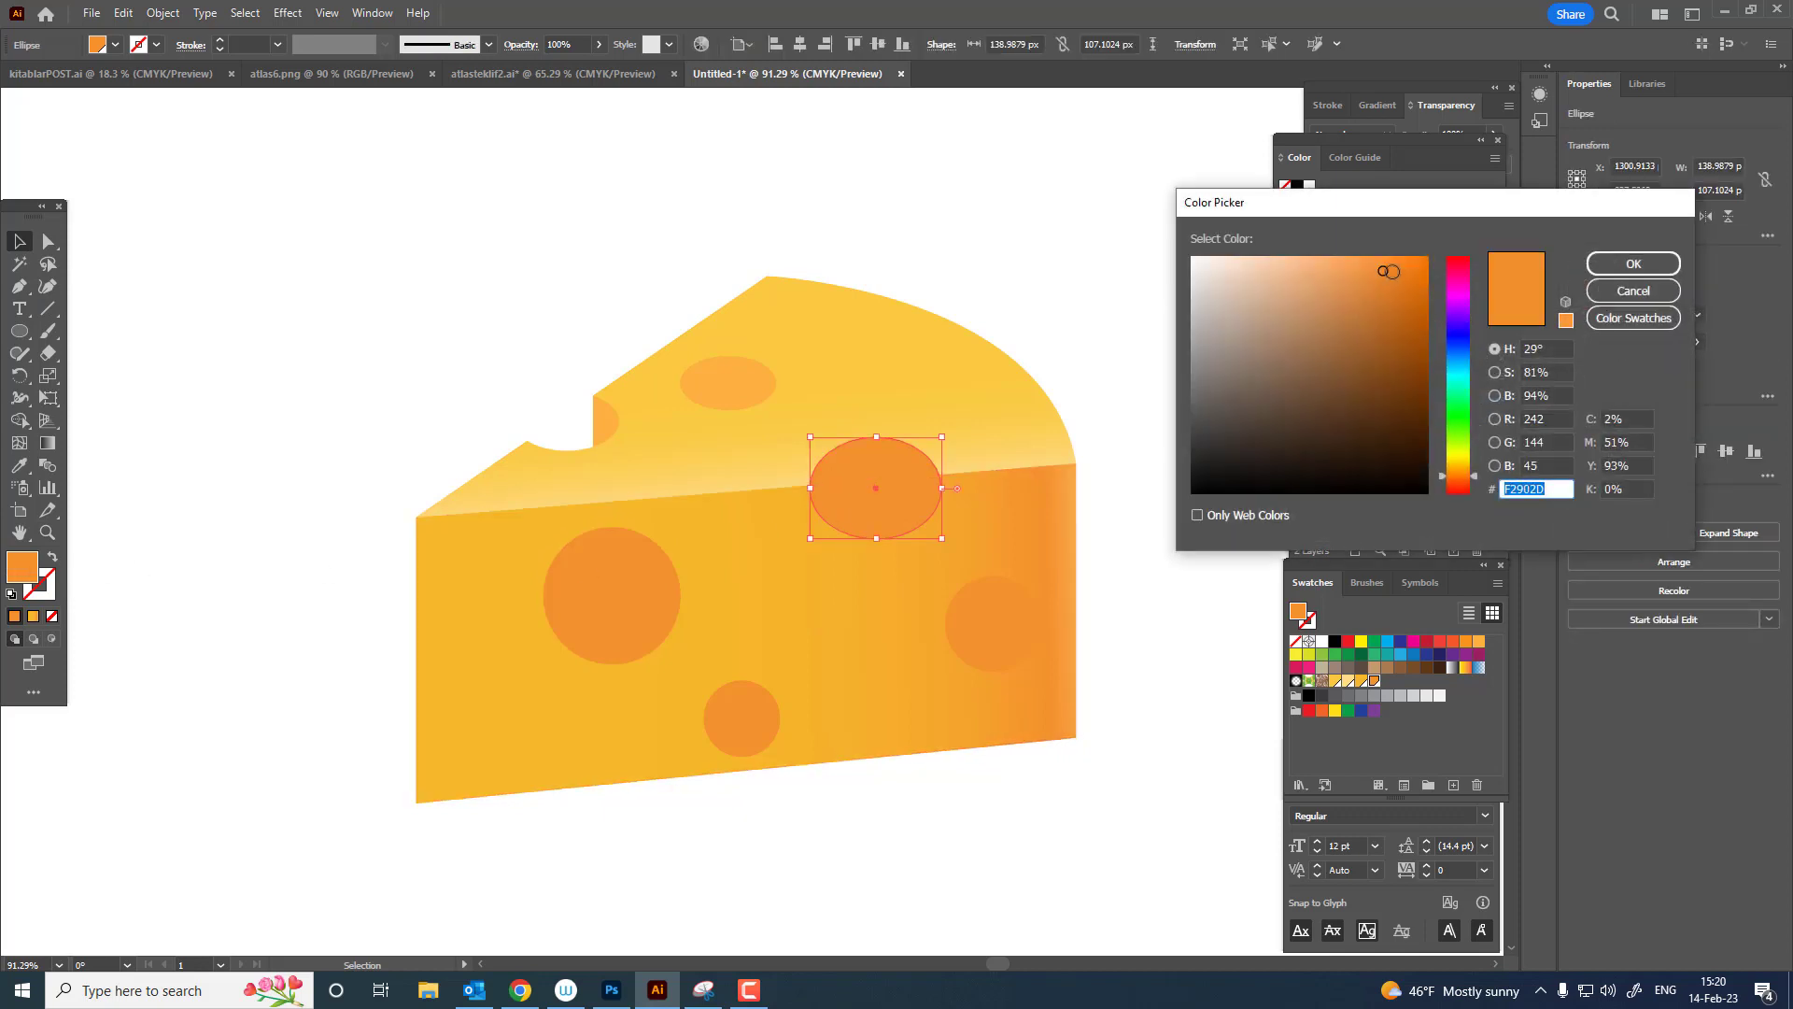
left_click(1397, 283)
left_click(1464, 480)
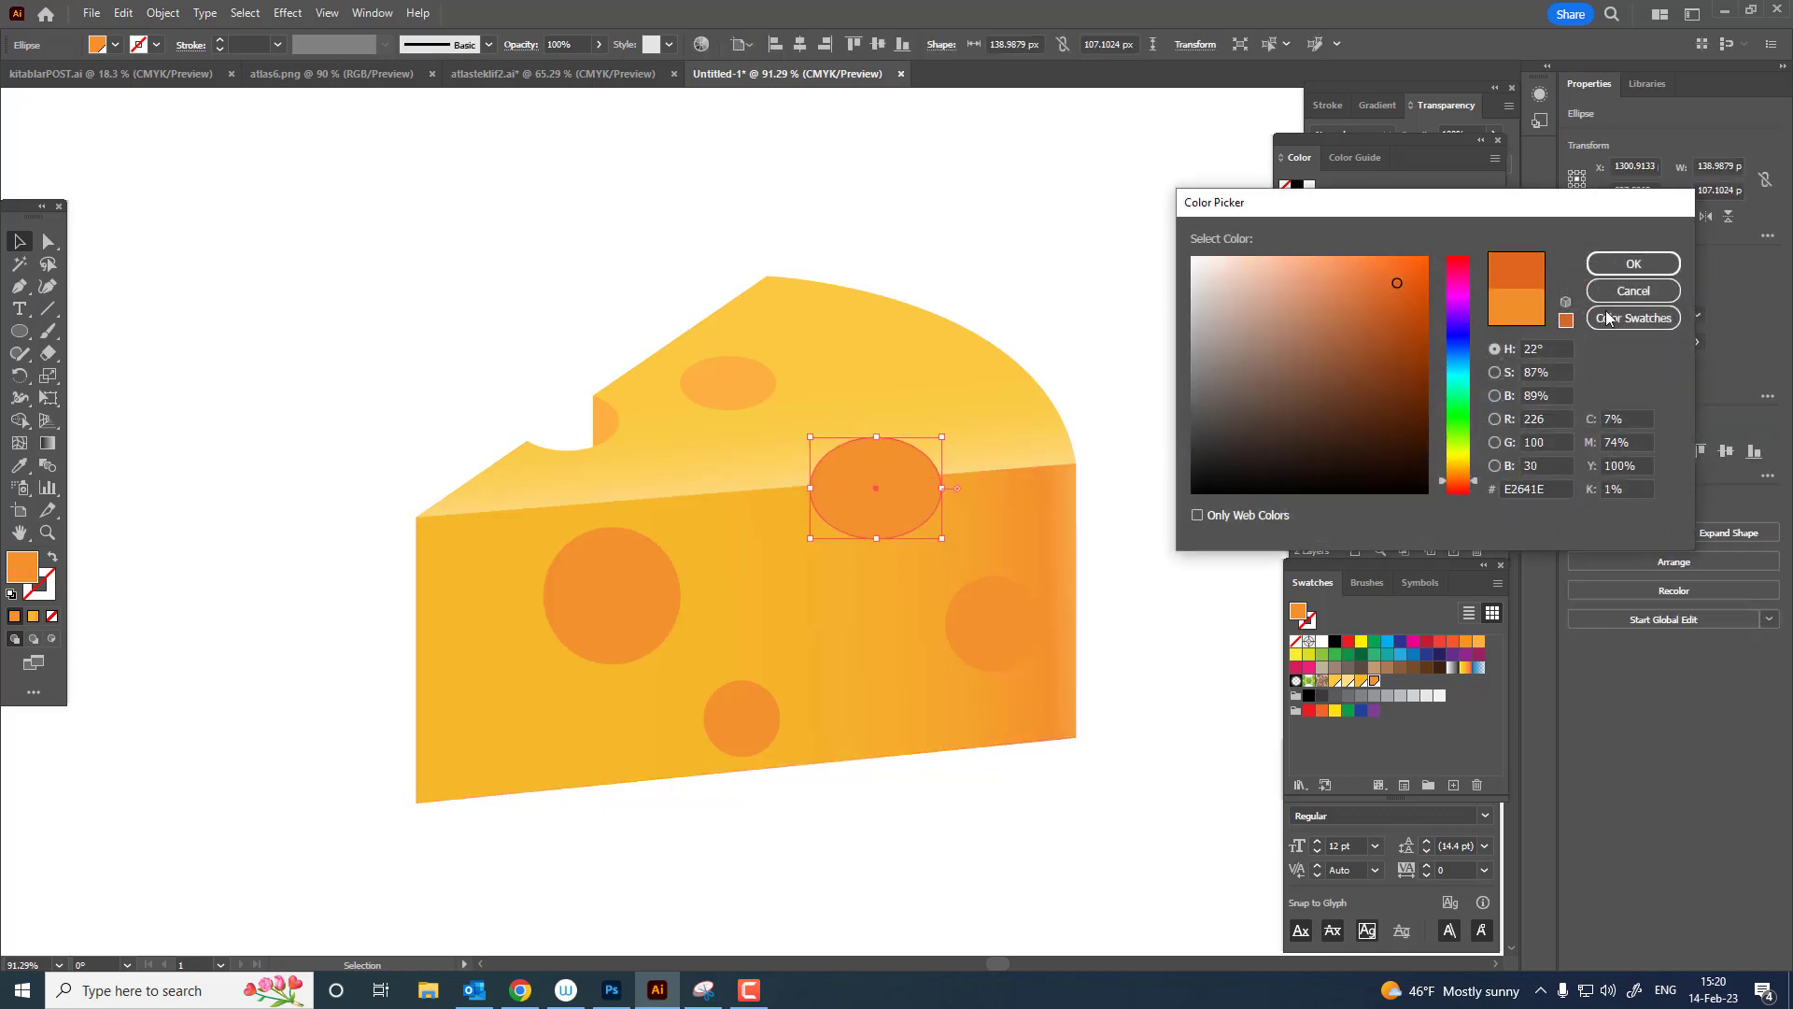
left_click(1630, 266)
left_click(1453, 791)
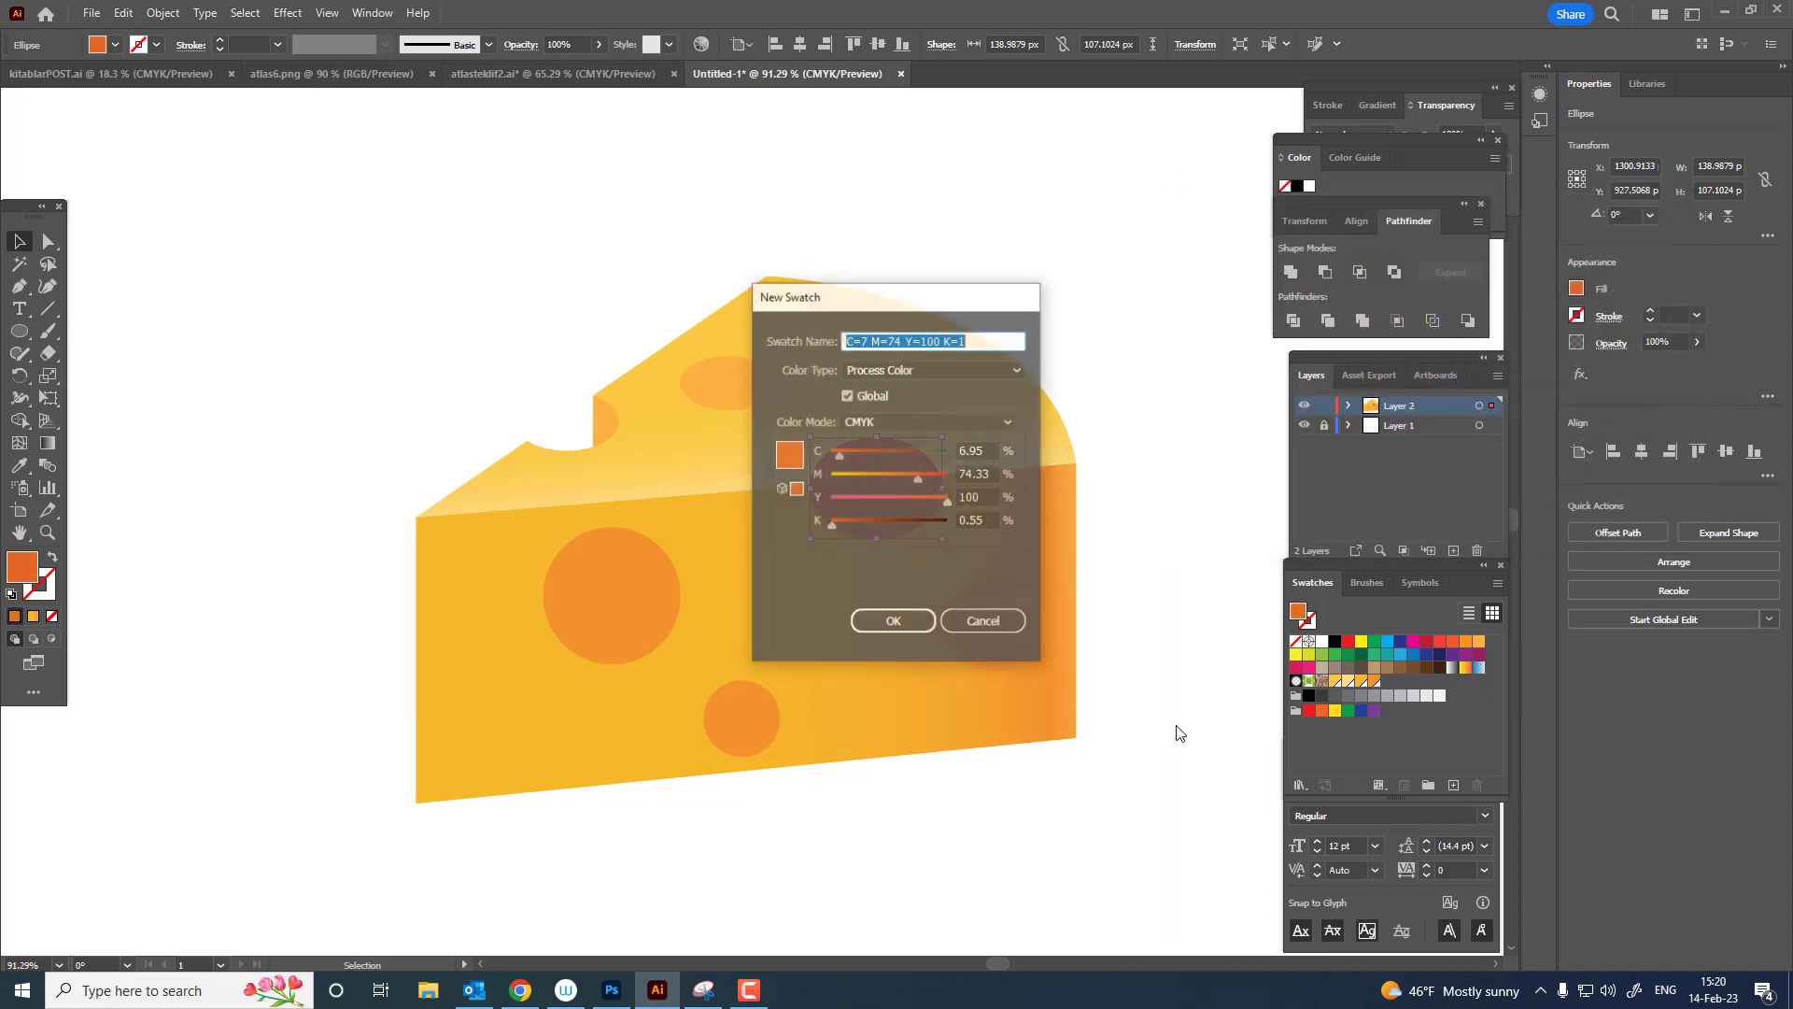
left_click(913, 625)
Apply the linear gradient to the ellipse across the edge, remove its pale end stop and position the orange stop near the ellipse's right edge.
left_click(45, 449)
left_click(934, 486)
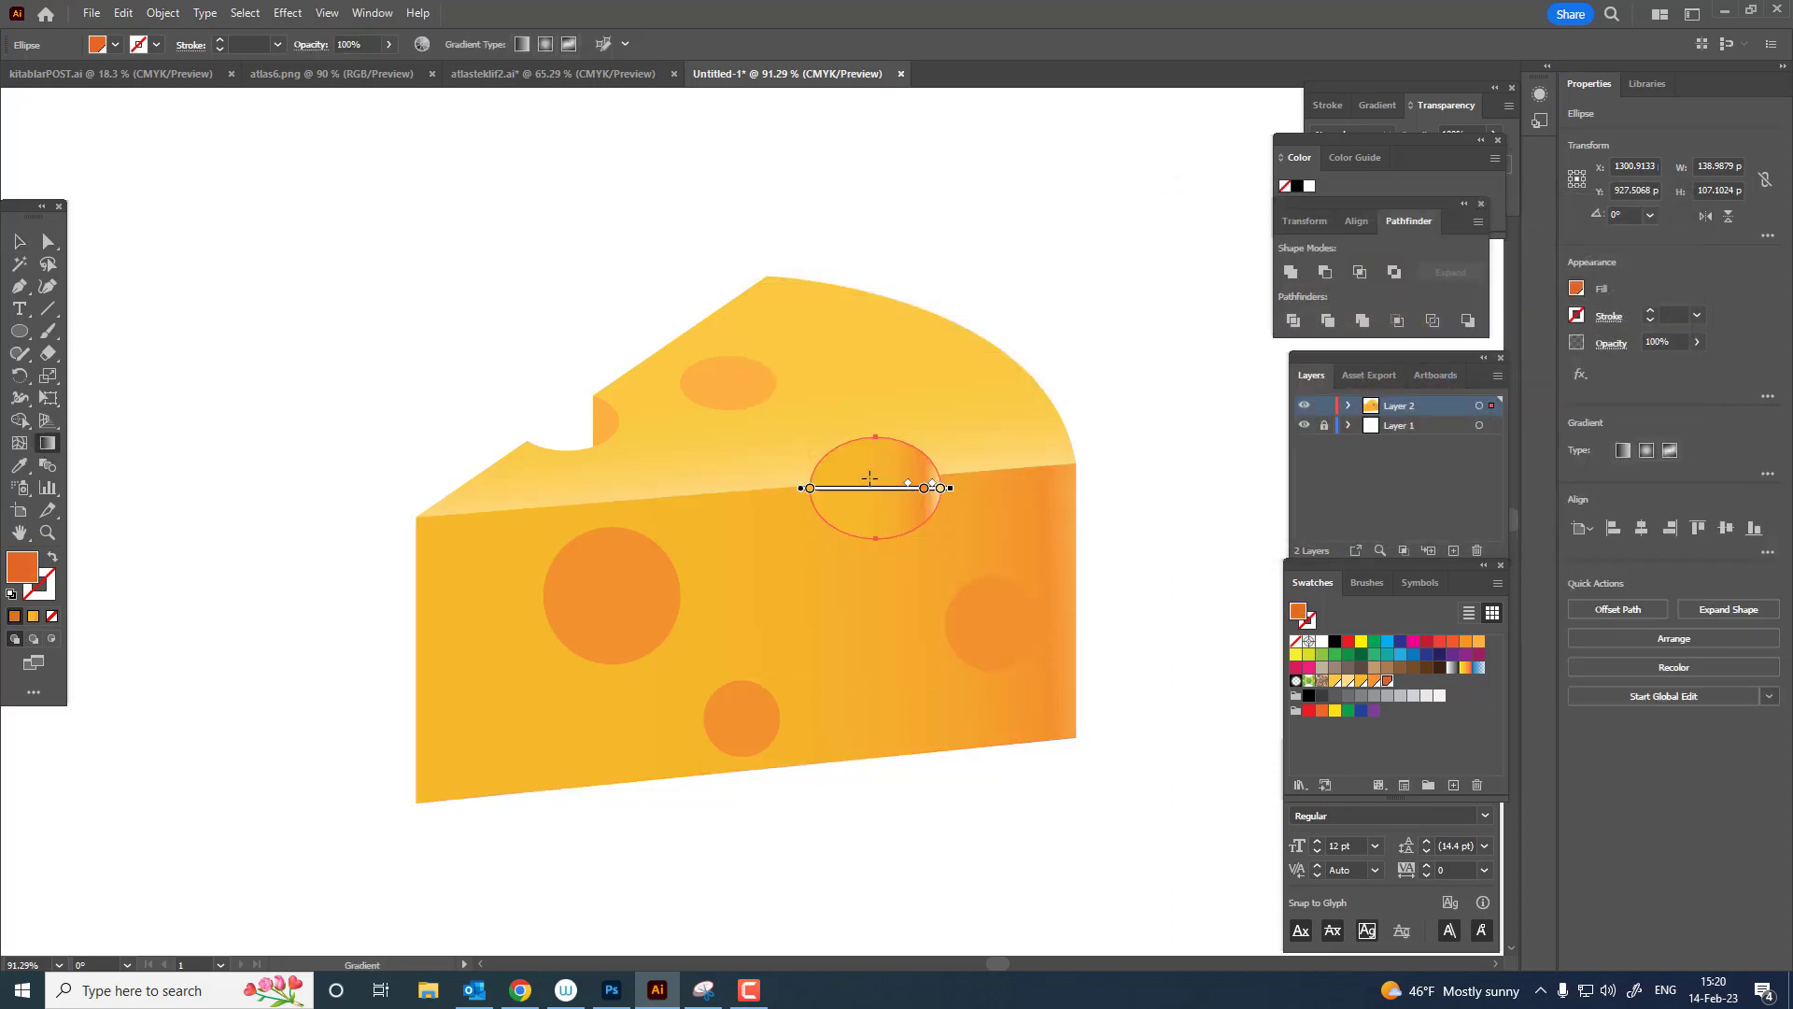
left_click_drag(918, 489, 940, 489)
left_click(933, 490)
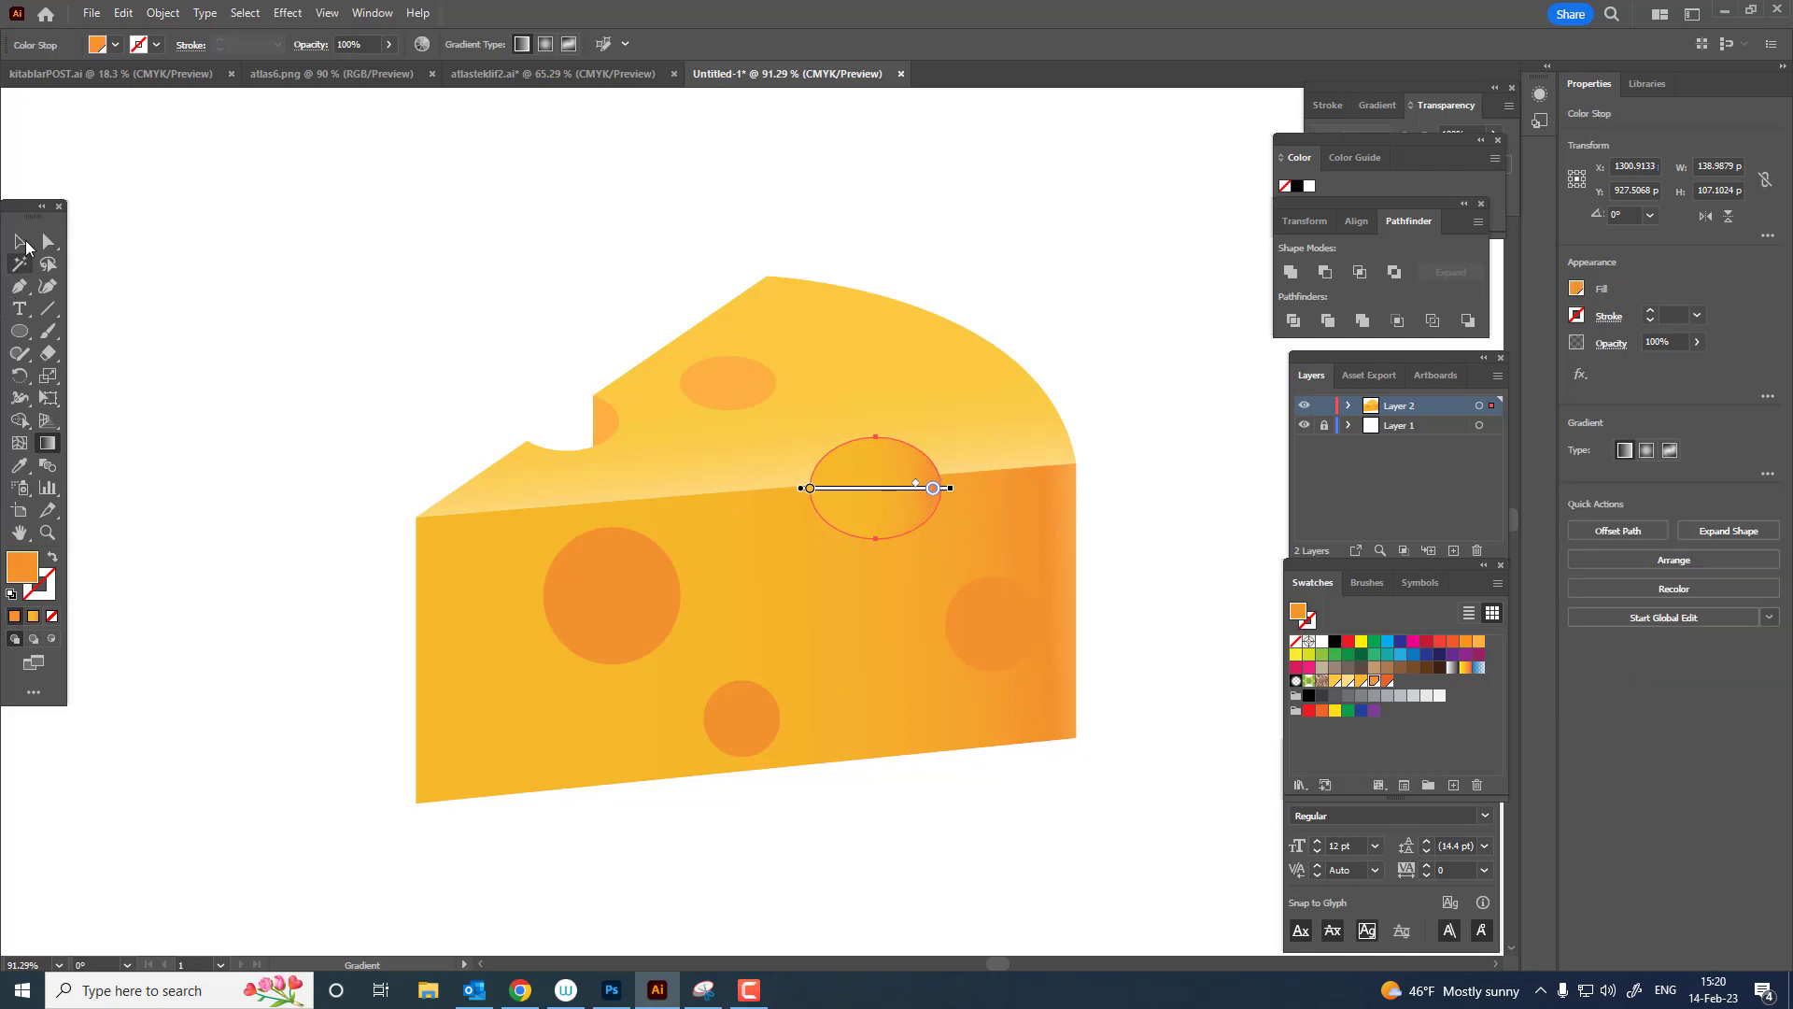
left_click(23, 246)
left_click(340, 368)
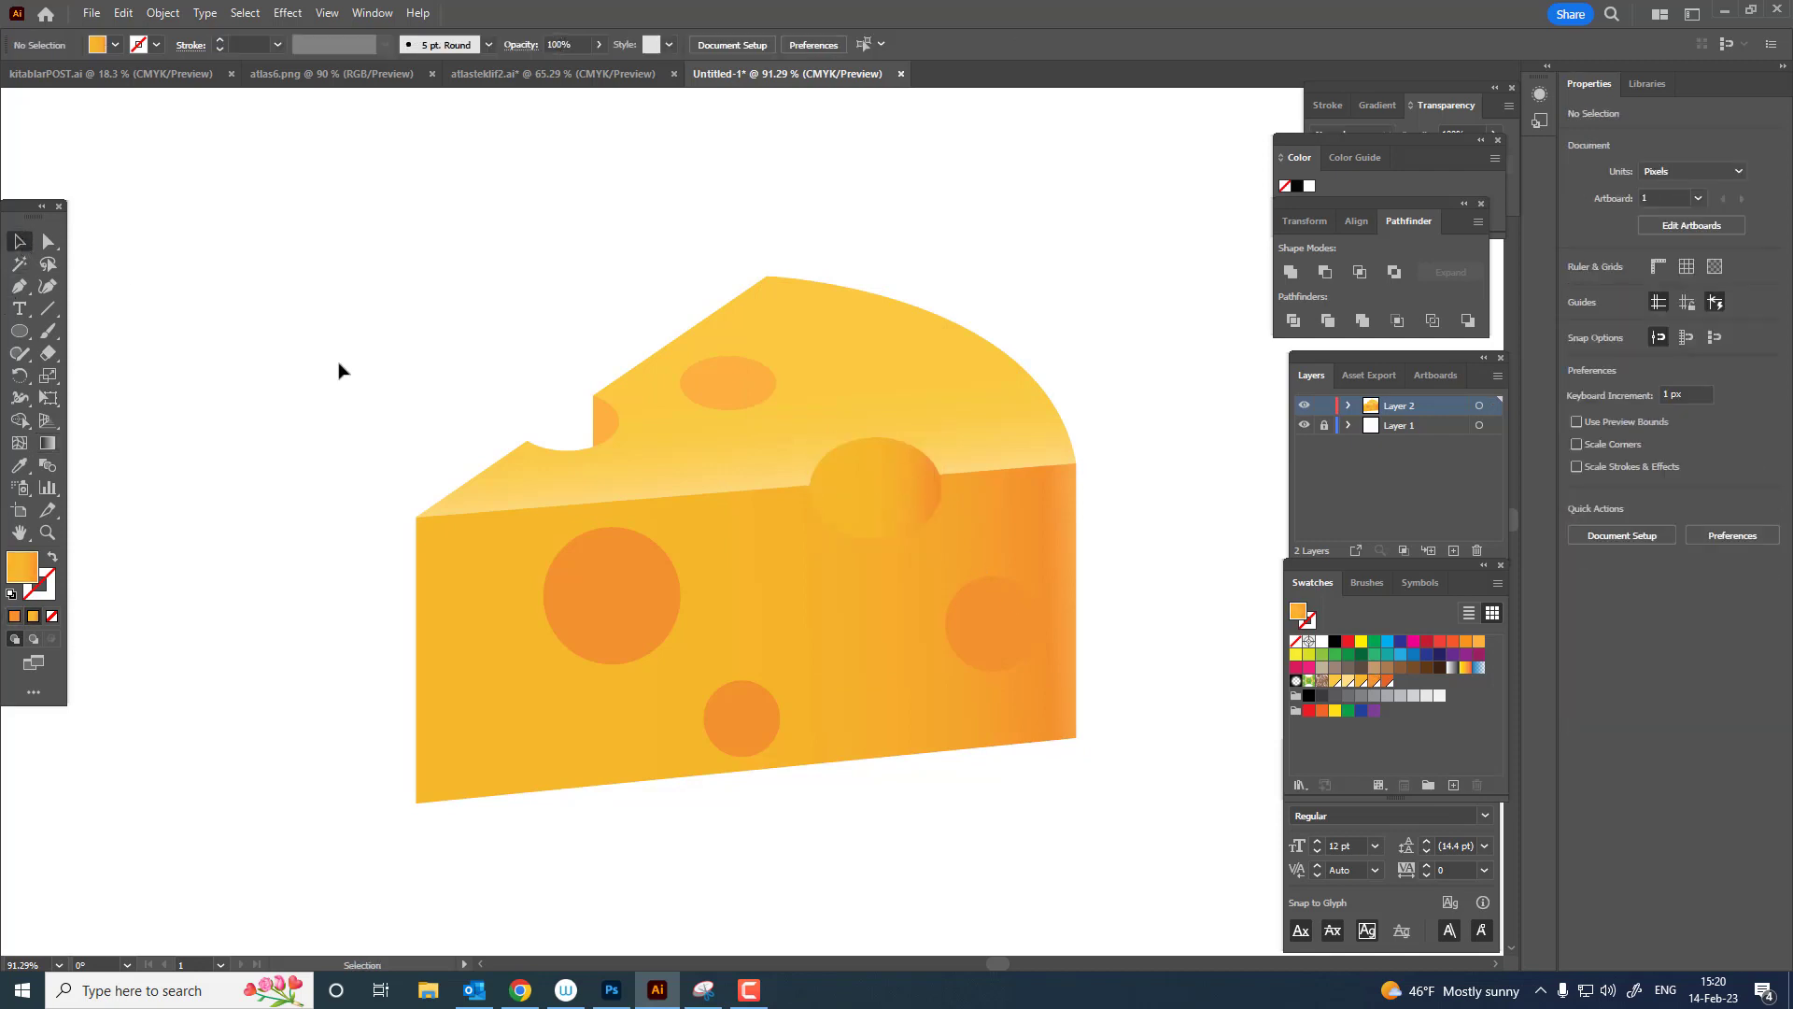
Swap the ellipse's gradient stops so orange starts at its left edge and yellow-orange ends at its right edge.
left_click(919, 517)
left_click(48, 443)
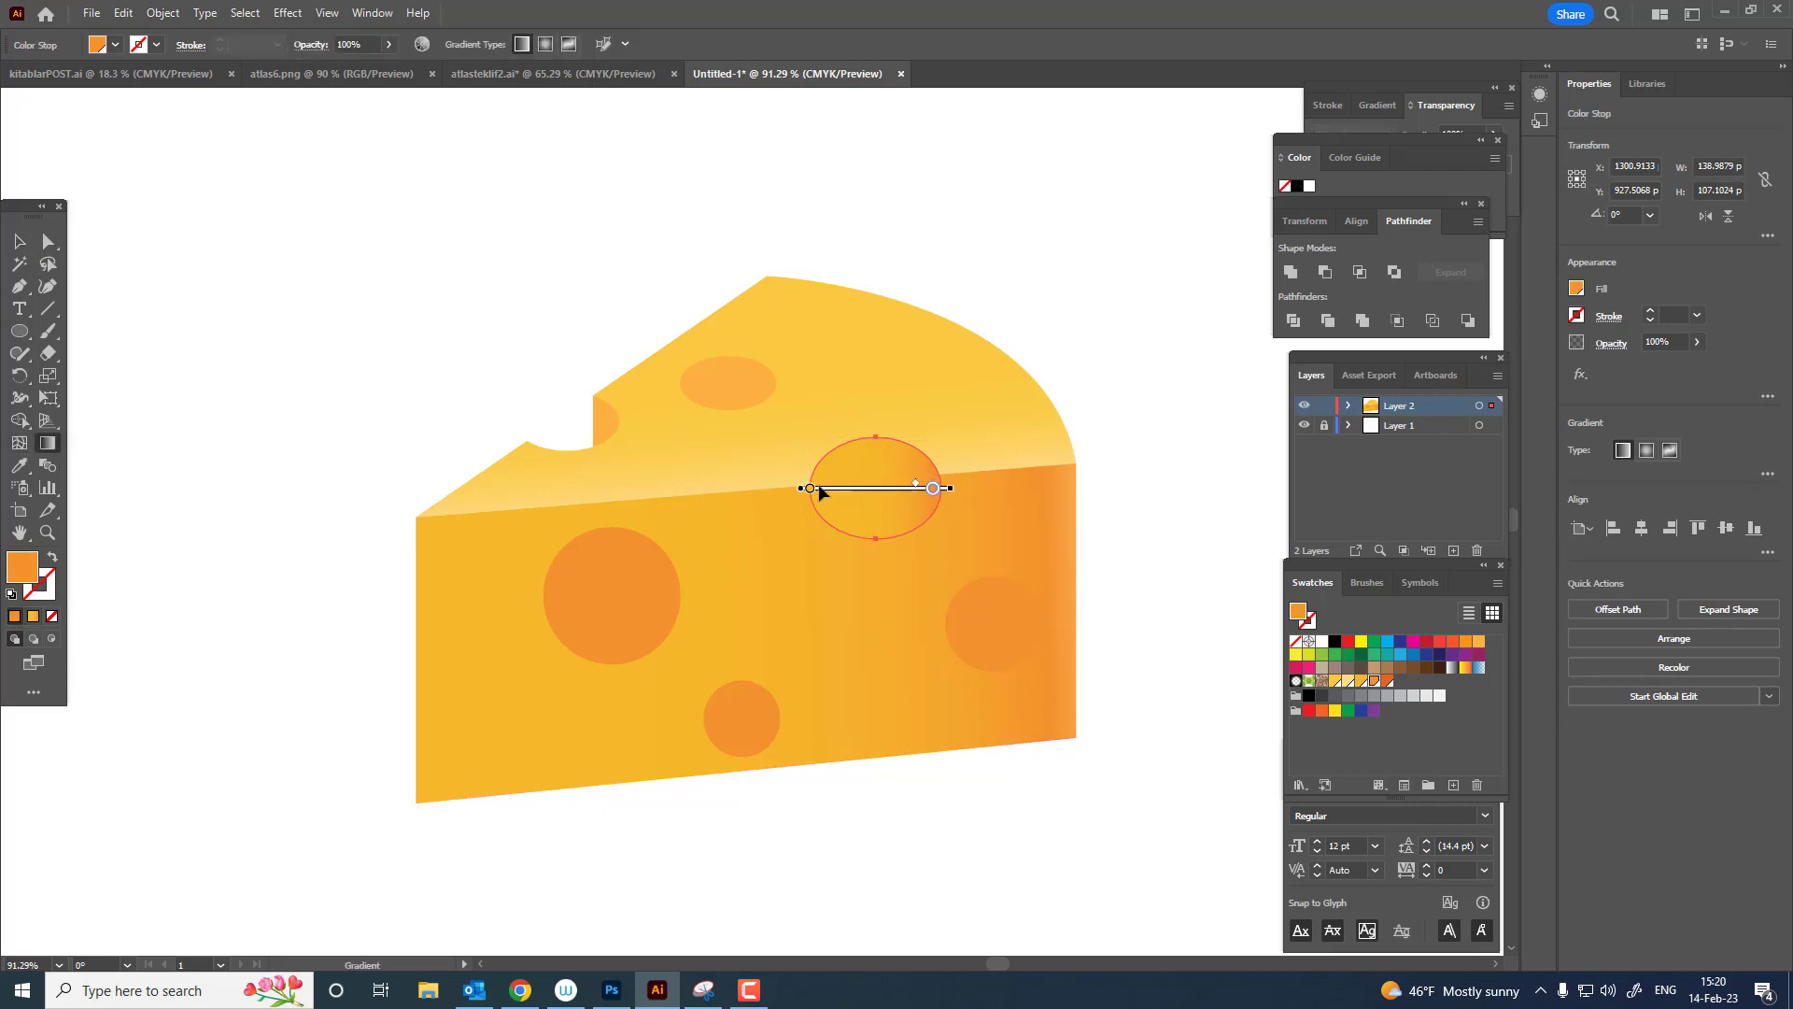
mouse_move(836, 495)
left_mouse_down()
mouse_move(902, 509)
mouse_move(810, 488)
left_mouse_up()
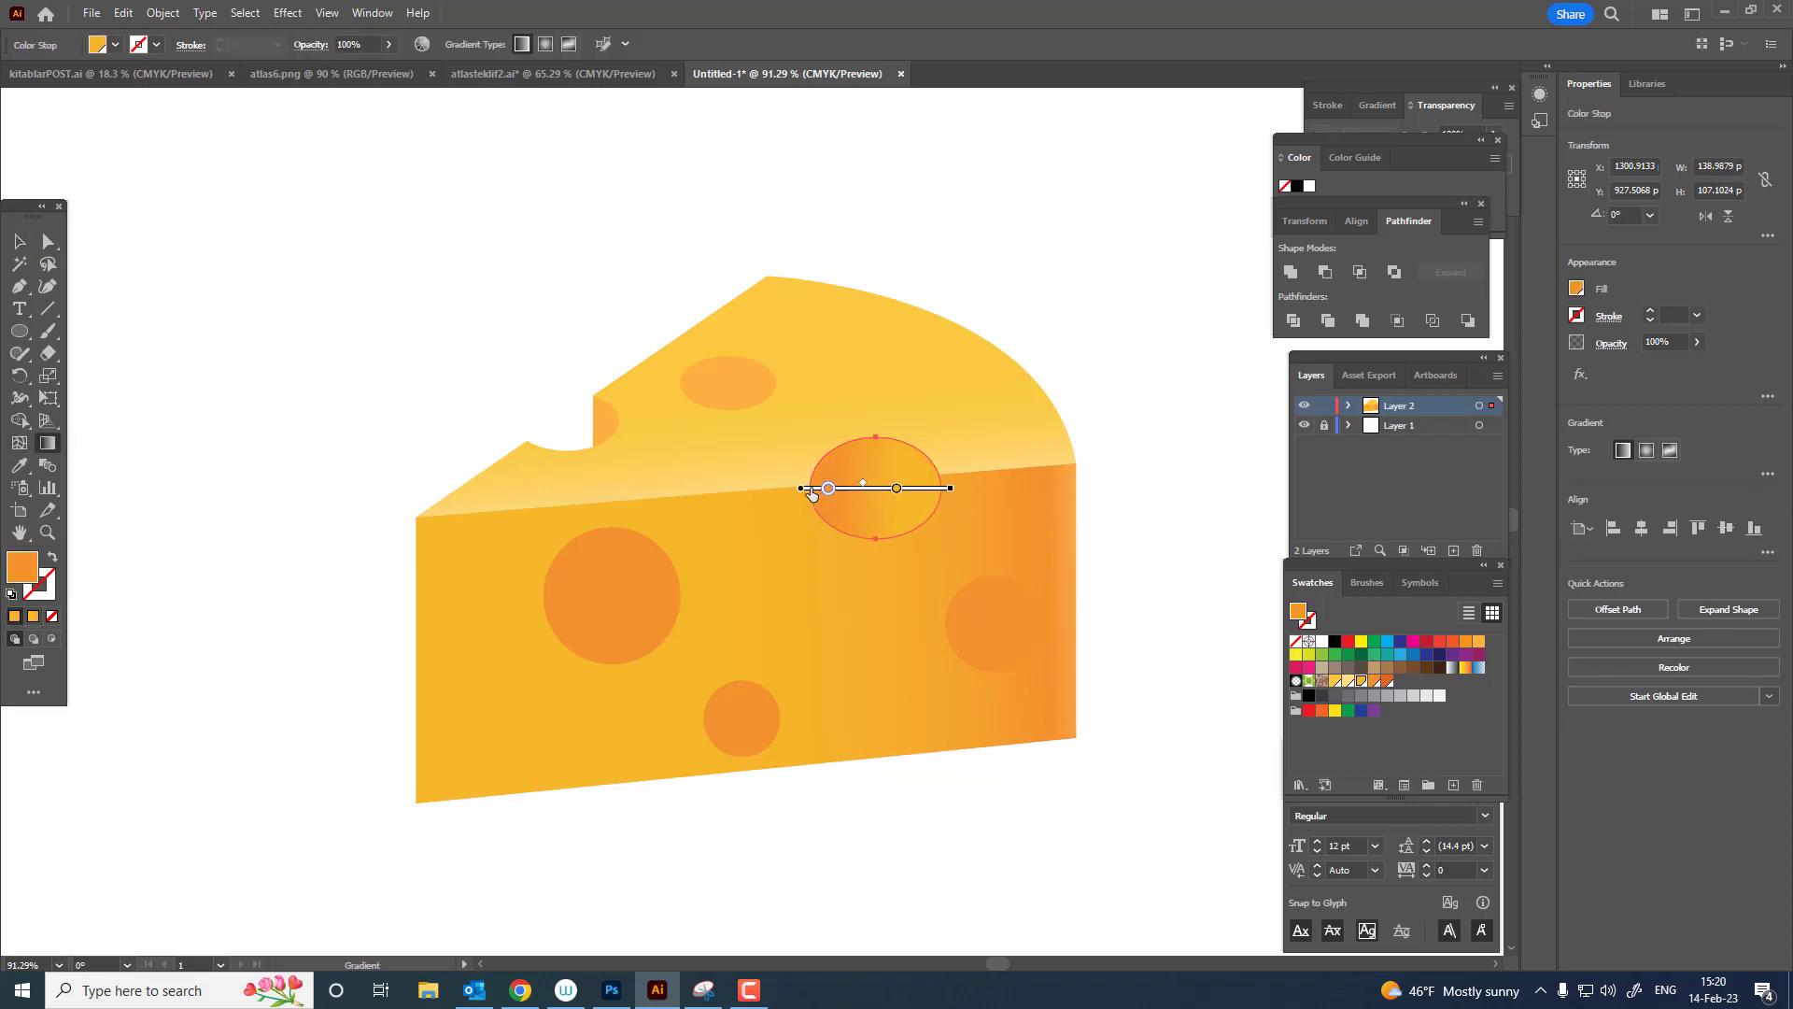
left_click_drag(937, 500, 950, 501)
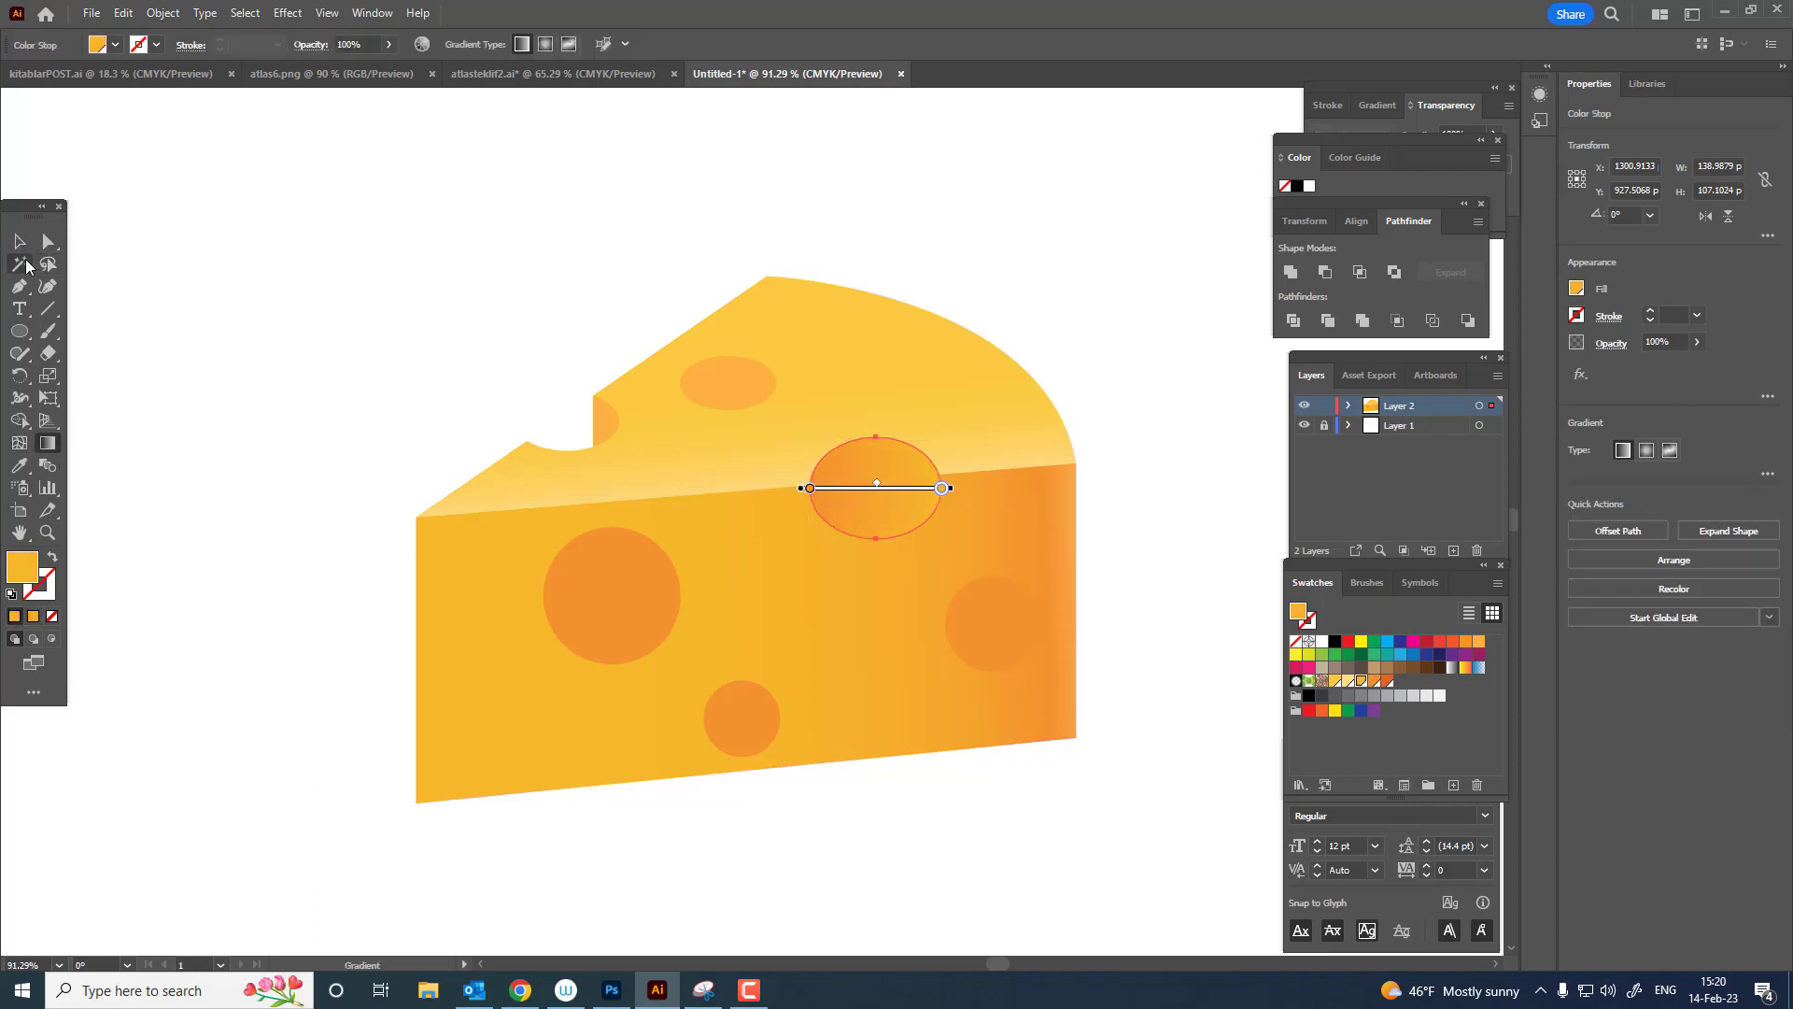
left_click(19, 242)
left_click(330, 316)
key("z")
left_click_drag(565, 356, 567, 456)
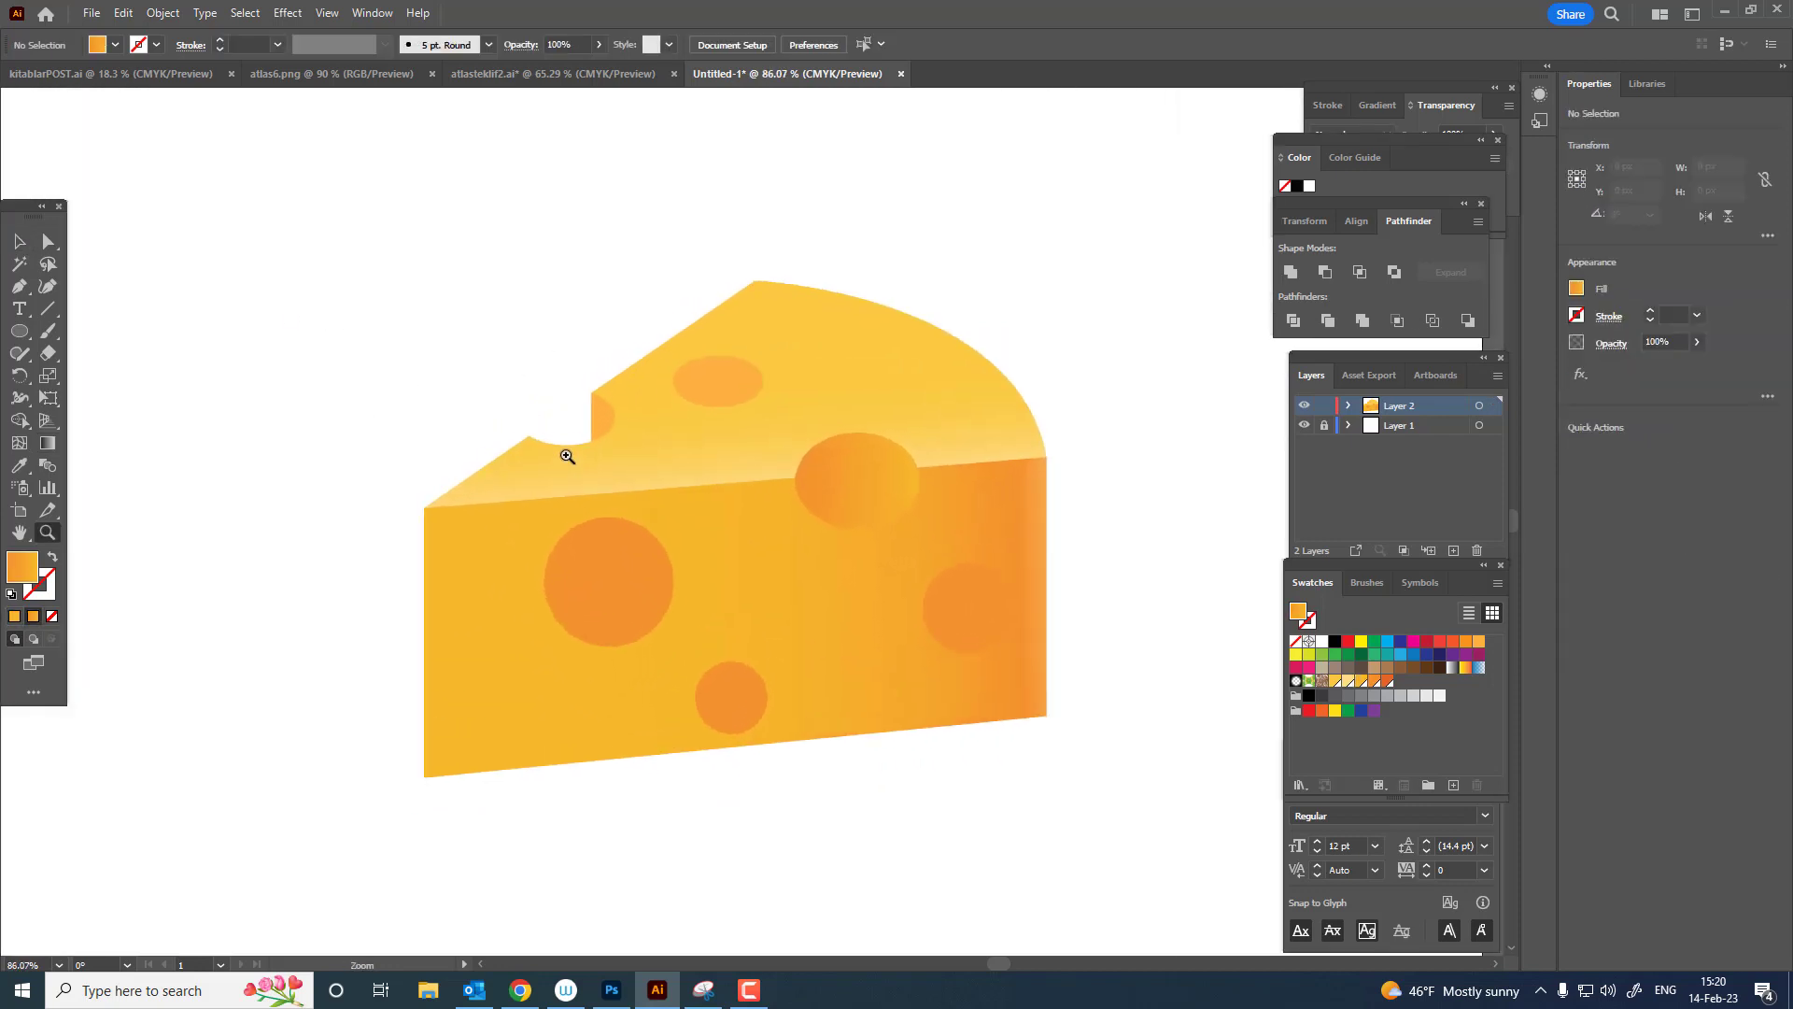
left_click_drag(934, 516, 940, 520)
key("v")
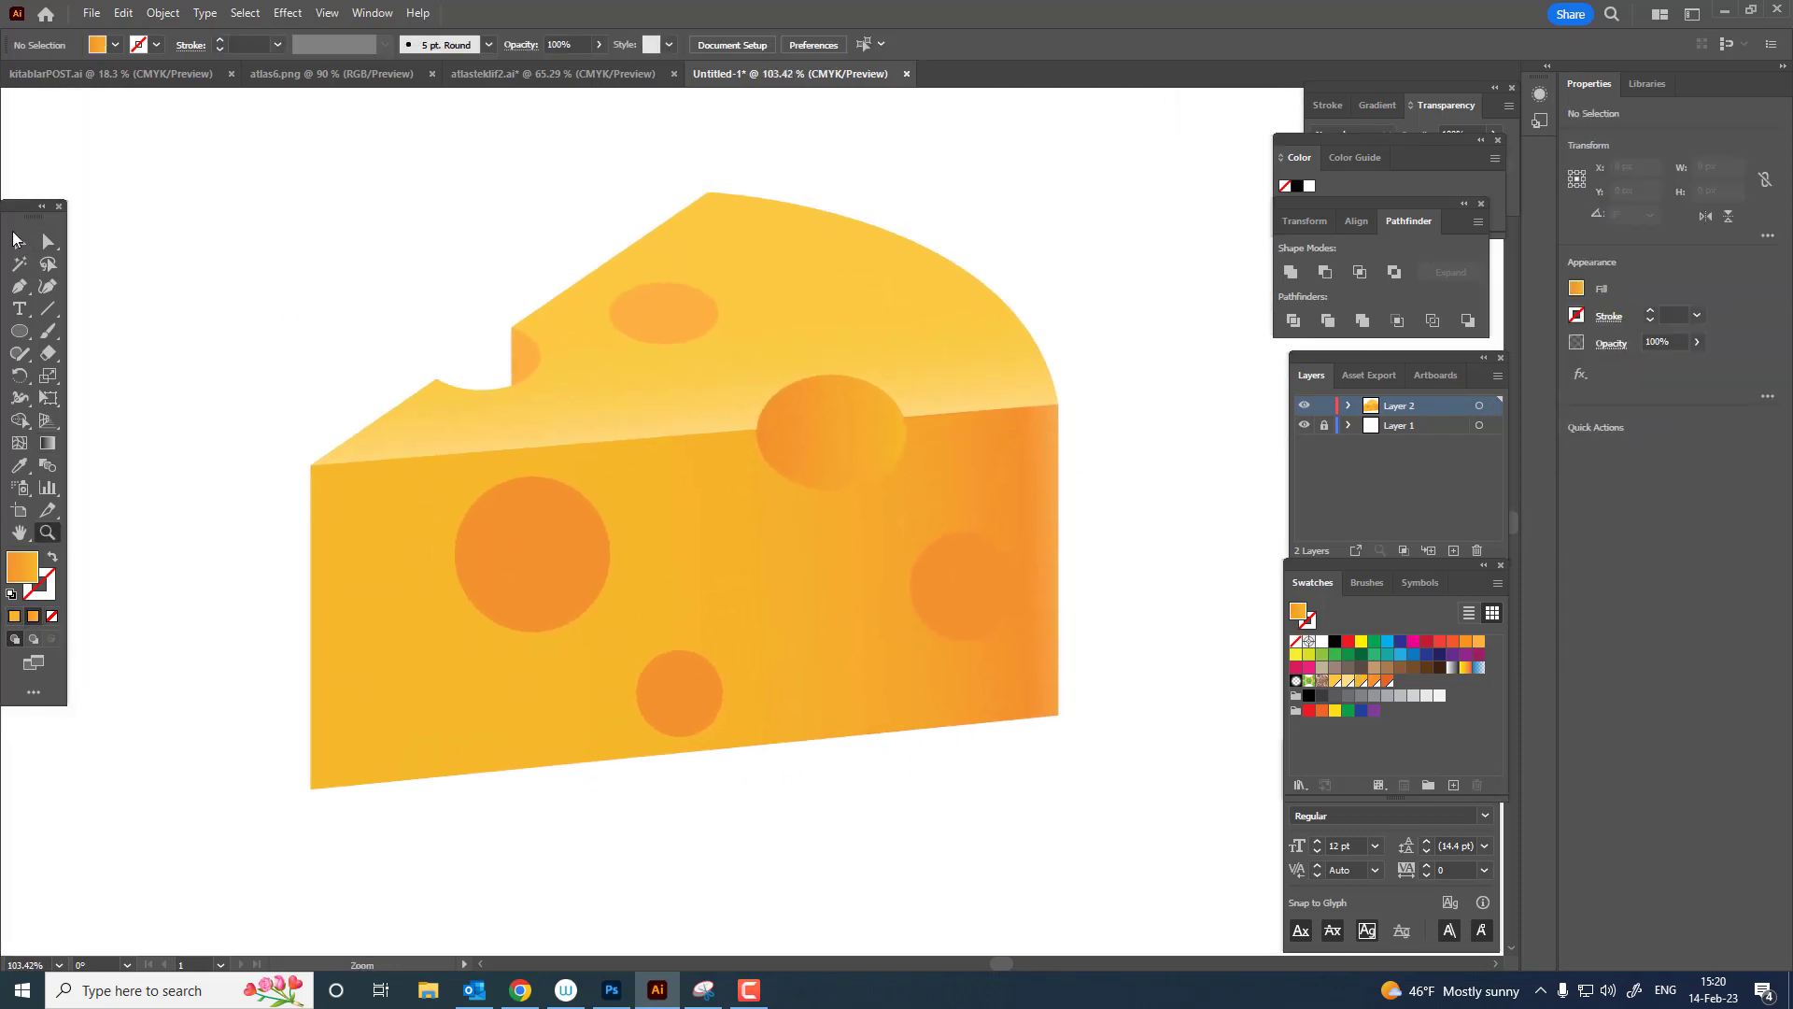
Apply the linear gradient to the small circle near the side face's right edge.
left_click(955, 571)
key("g")
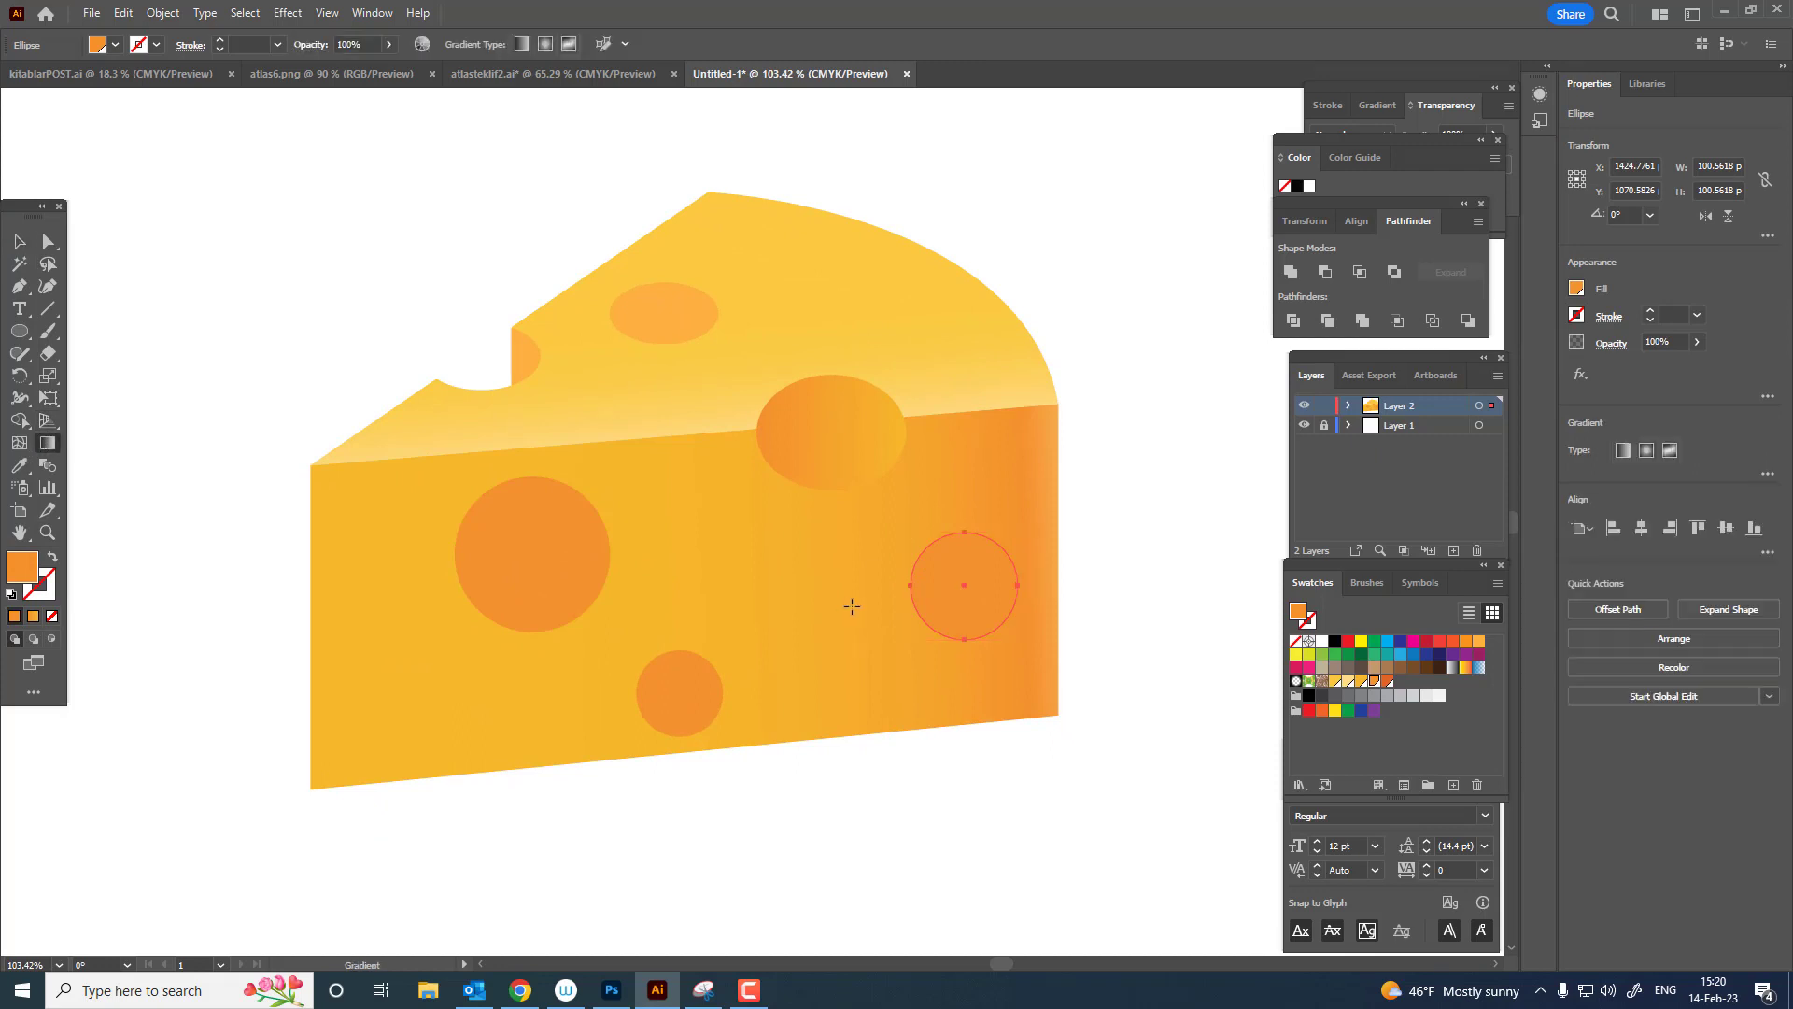
left_click(935, 596)
mouse_move(905, 602)
left_mouse_down()
mouse_move(1026, 586)
mouse_move(936, 608)
left_mouse_up()
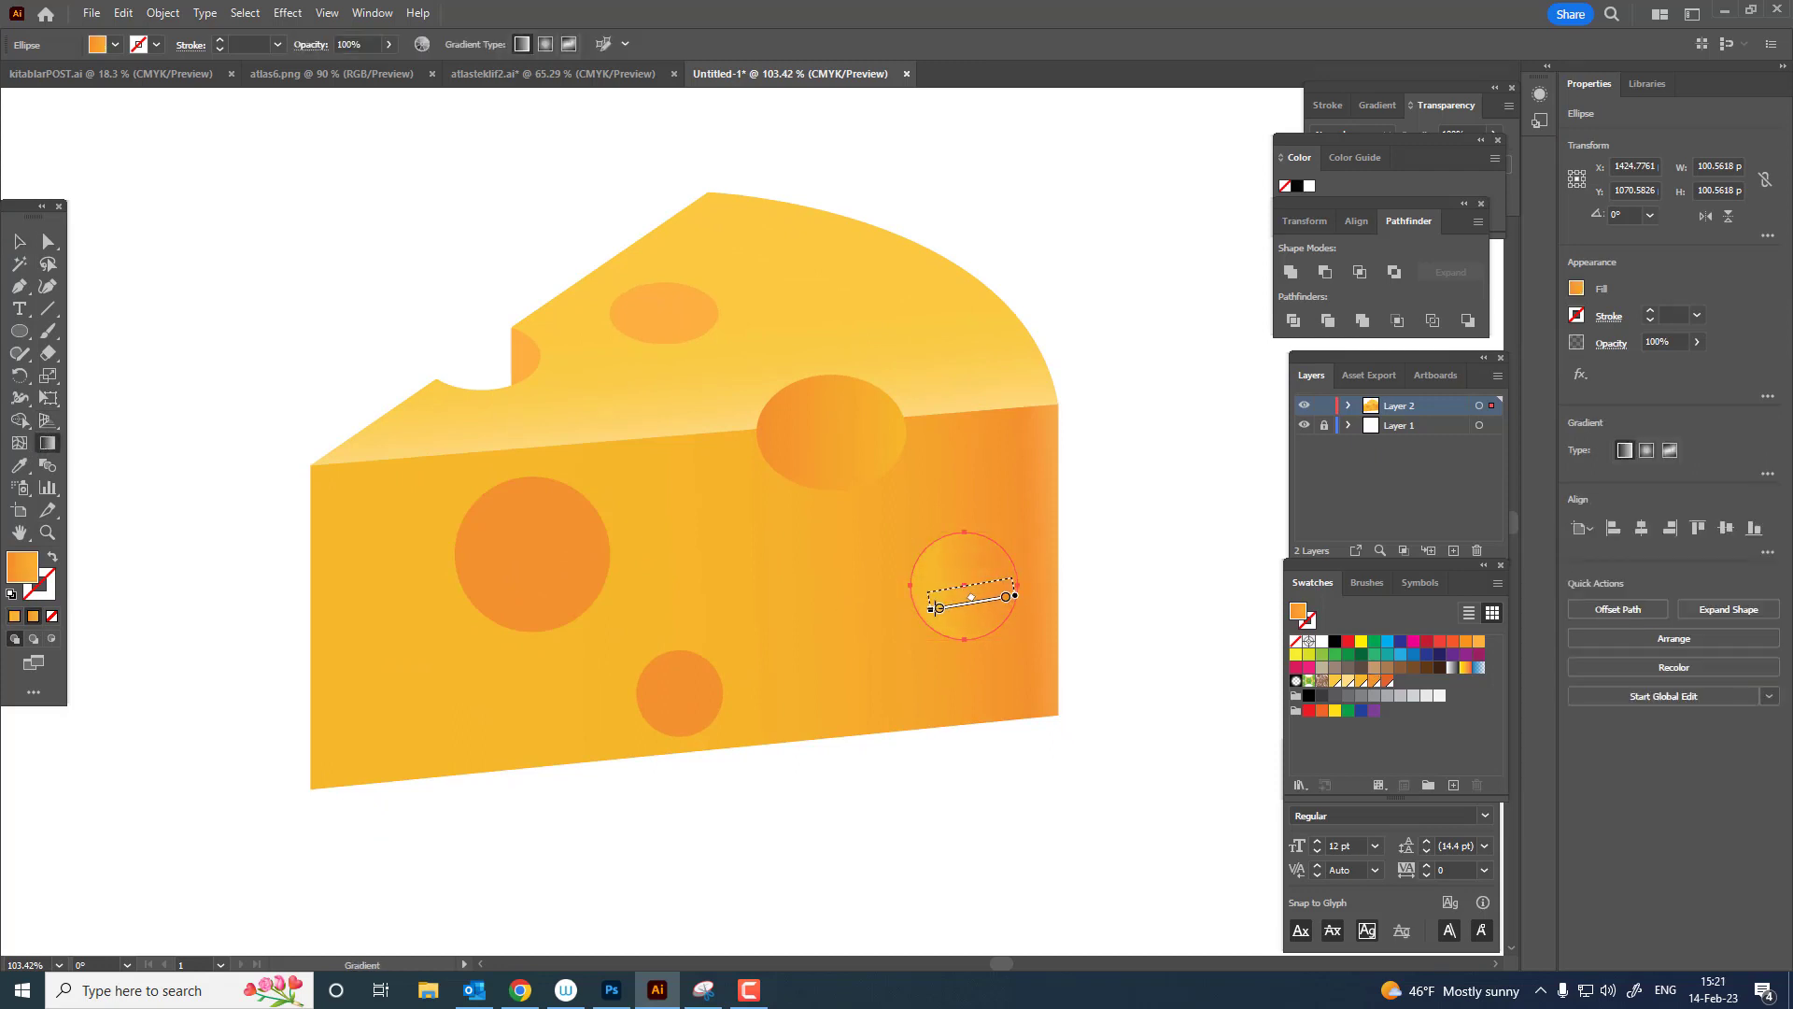
Set the right circle's gradient stops to orange on the left and saved deep orange on the right, and extend the gradient past its left edge.
double_click(1006, 586)
left_click(944, 670)
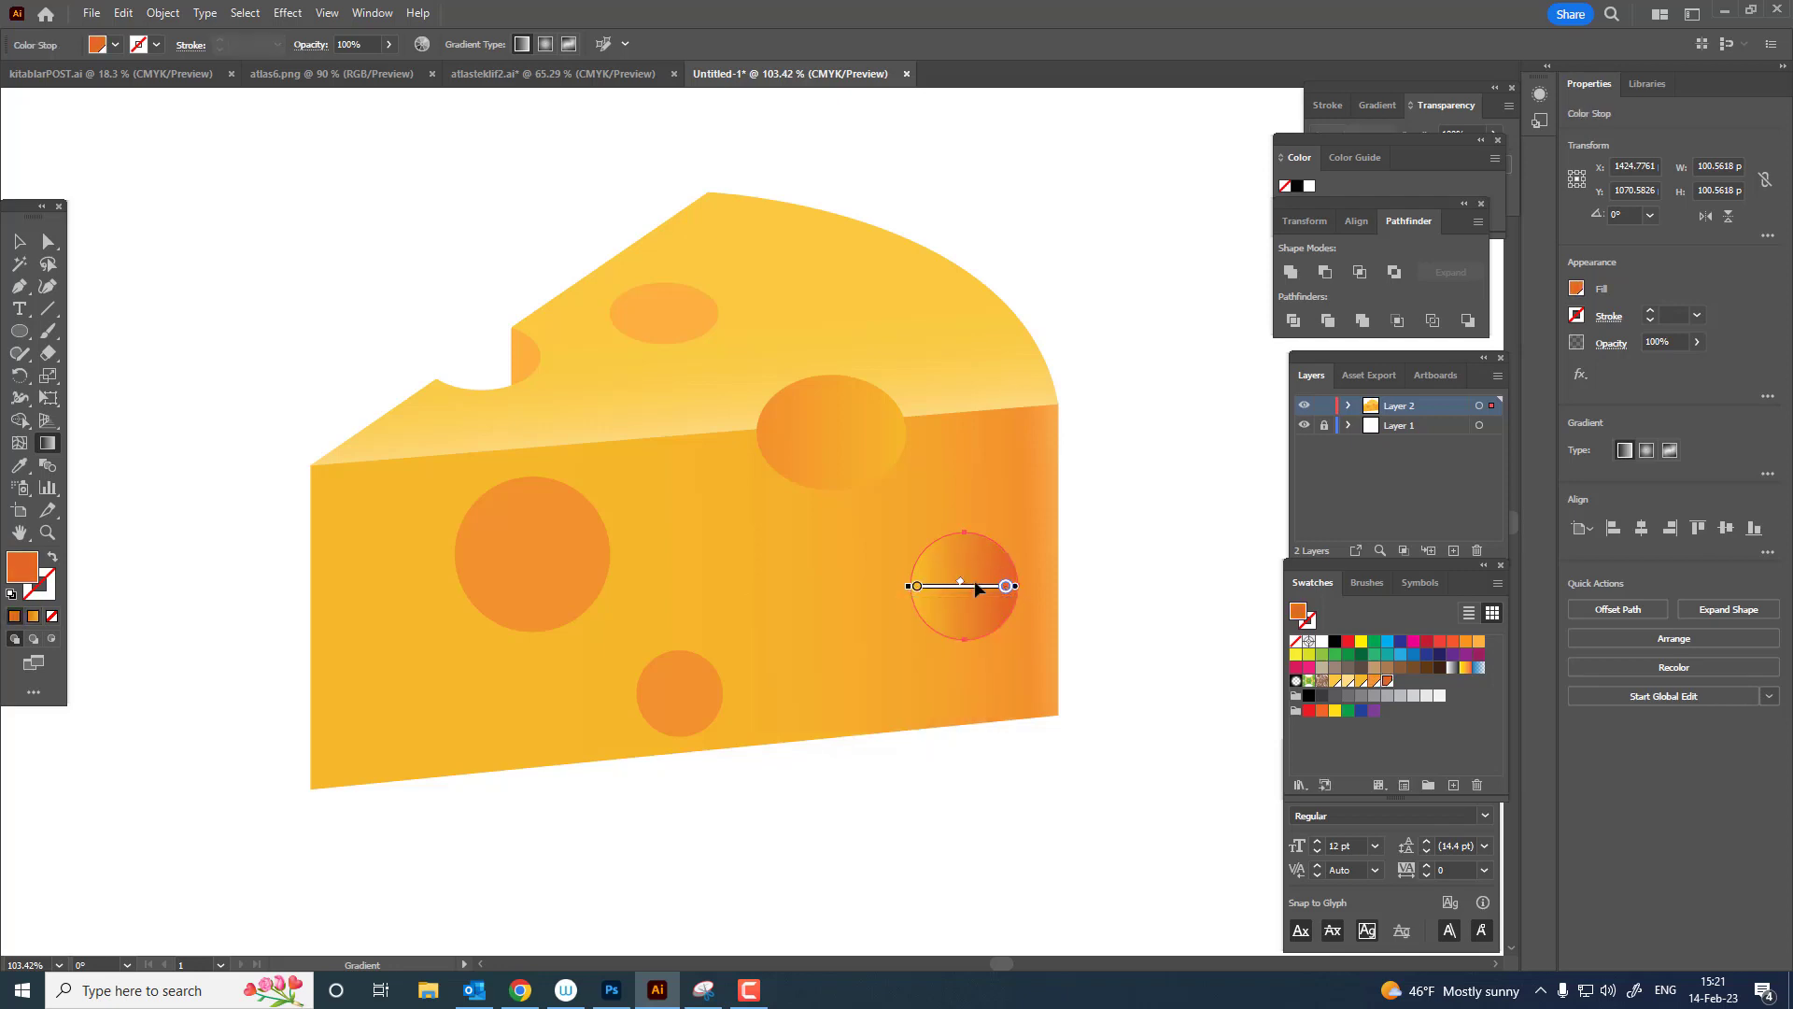
double_click(917, 586)
left_click(848, 670)
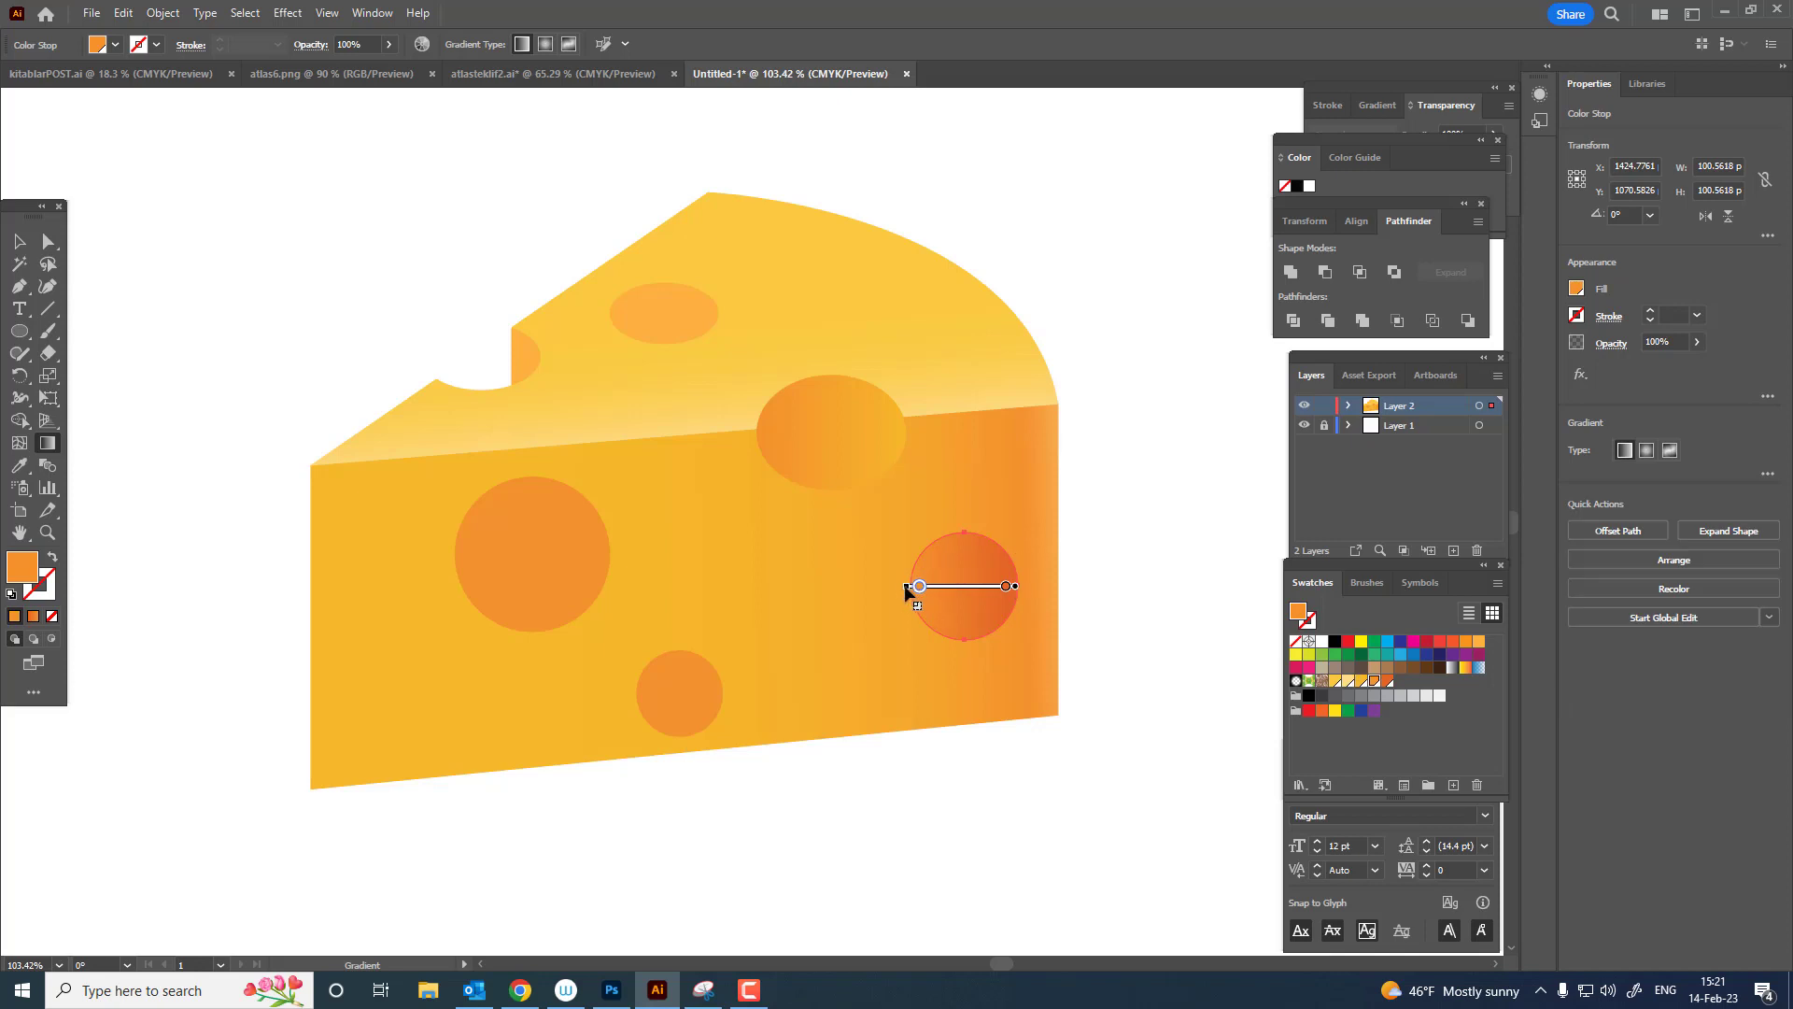
left_click_drag(907, 589, 822, 589)
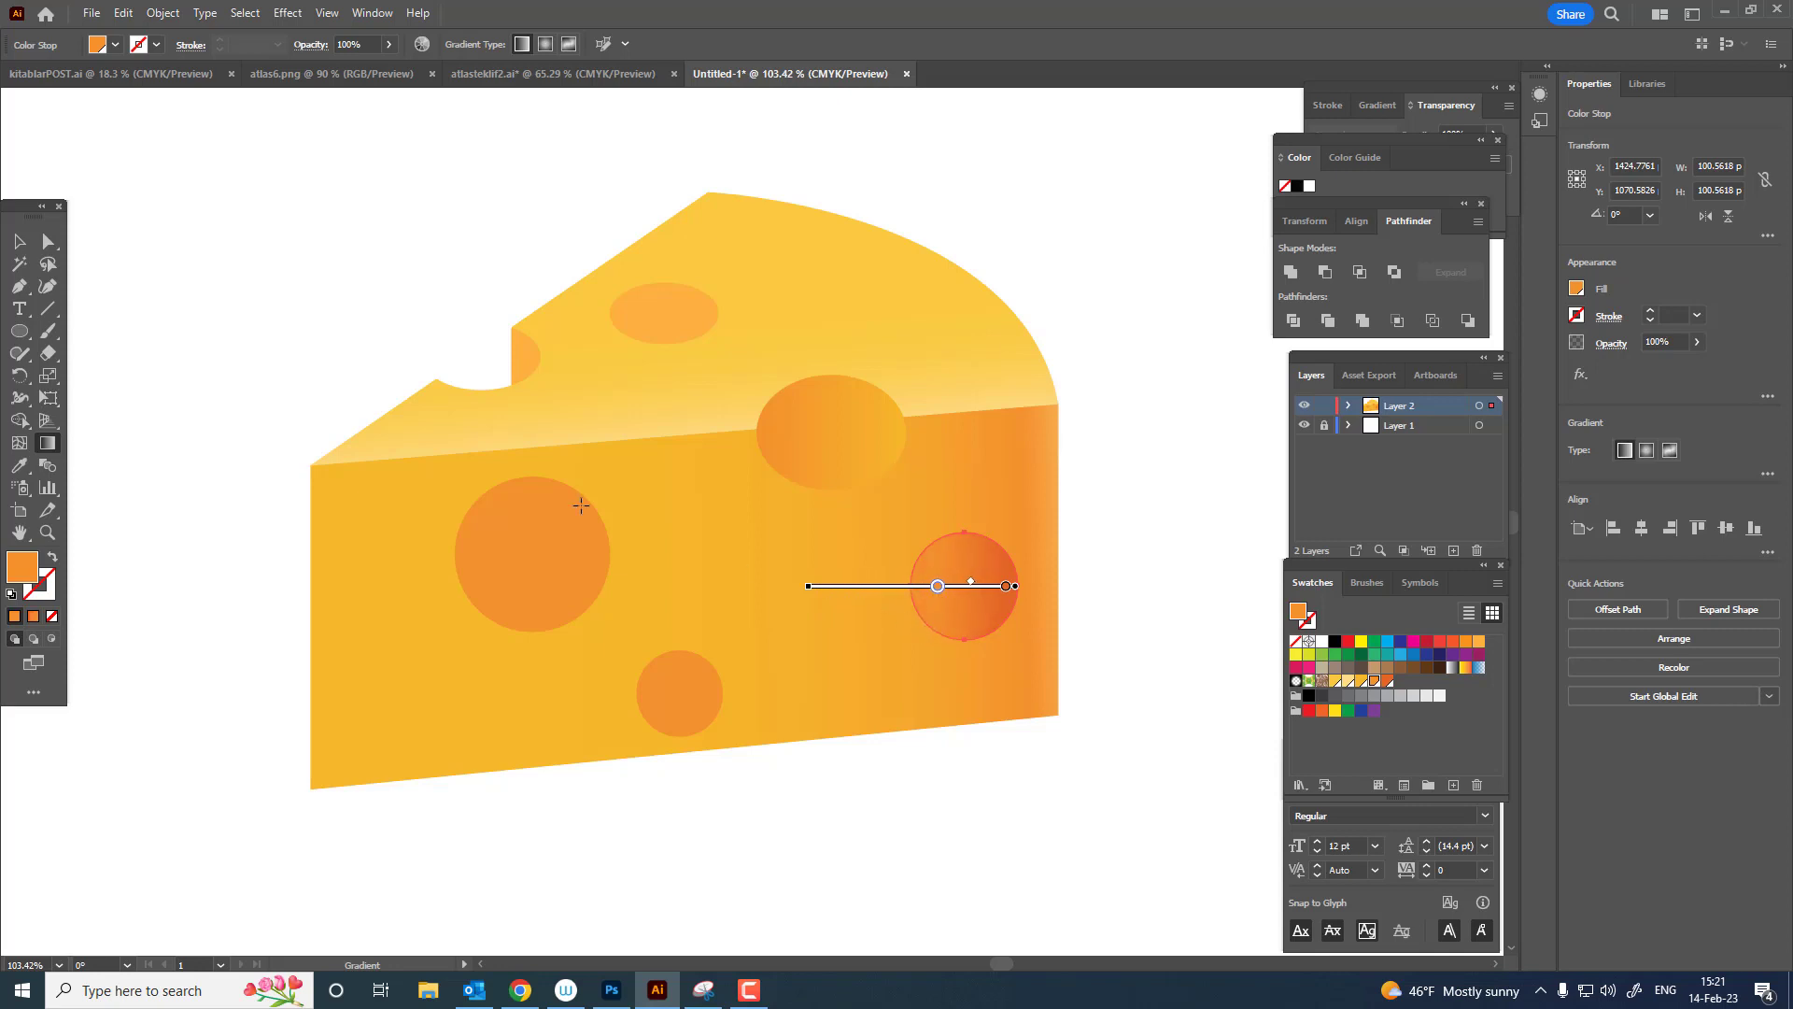
left_click(24, 244)
left_click(402, 259)
key("ctrl+space")
left_click_drag(677, 323, 695, 454)
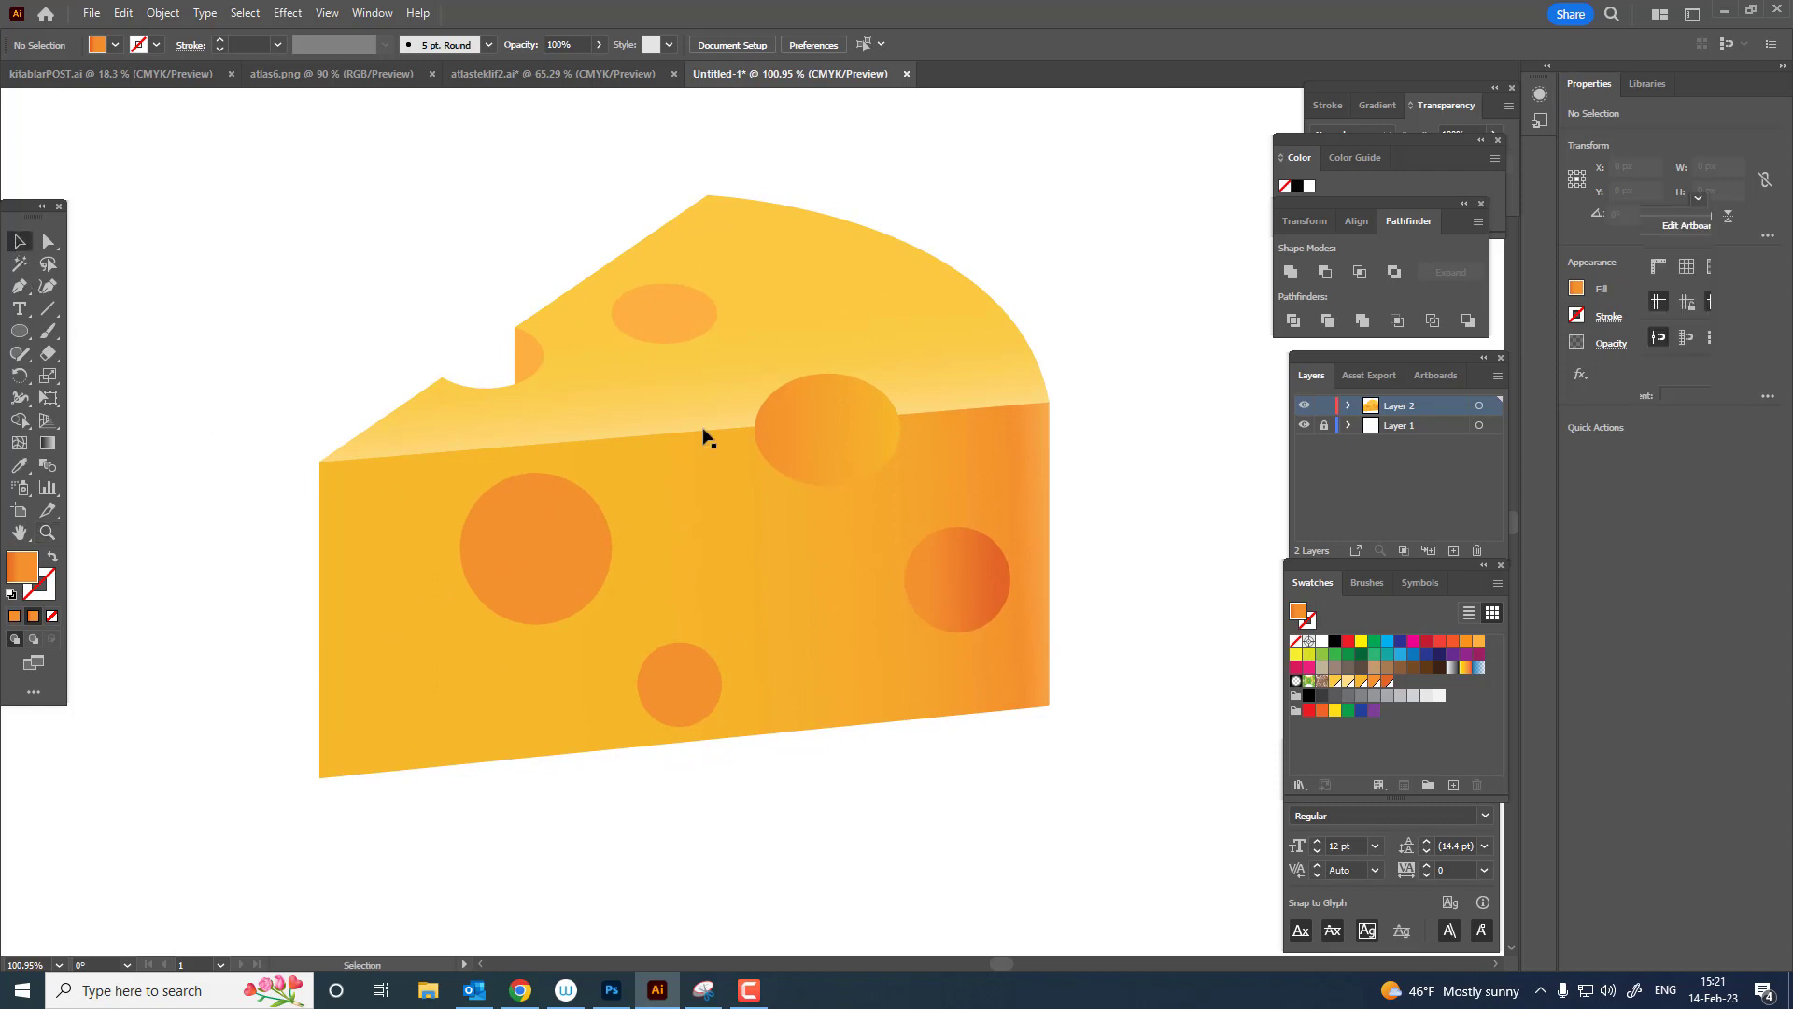
Redraw the right circle's gradient with deep orange at its left edge, set the lighter stop to the saved yellow-orange swatch, and adjust its direction.
left_click(916, 553)
key("g")
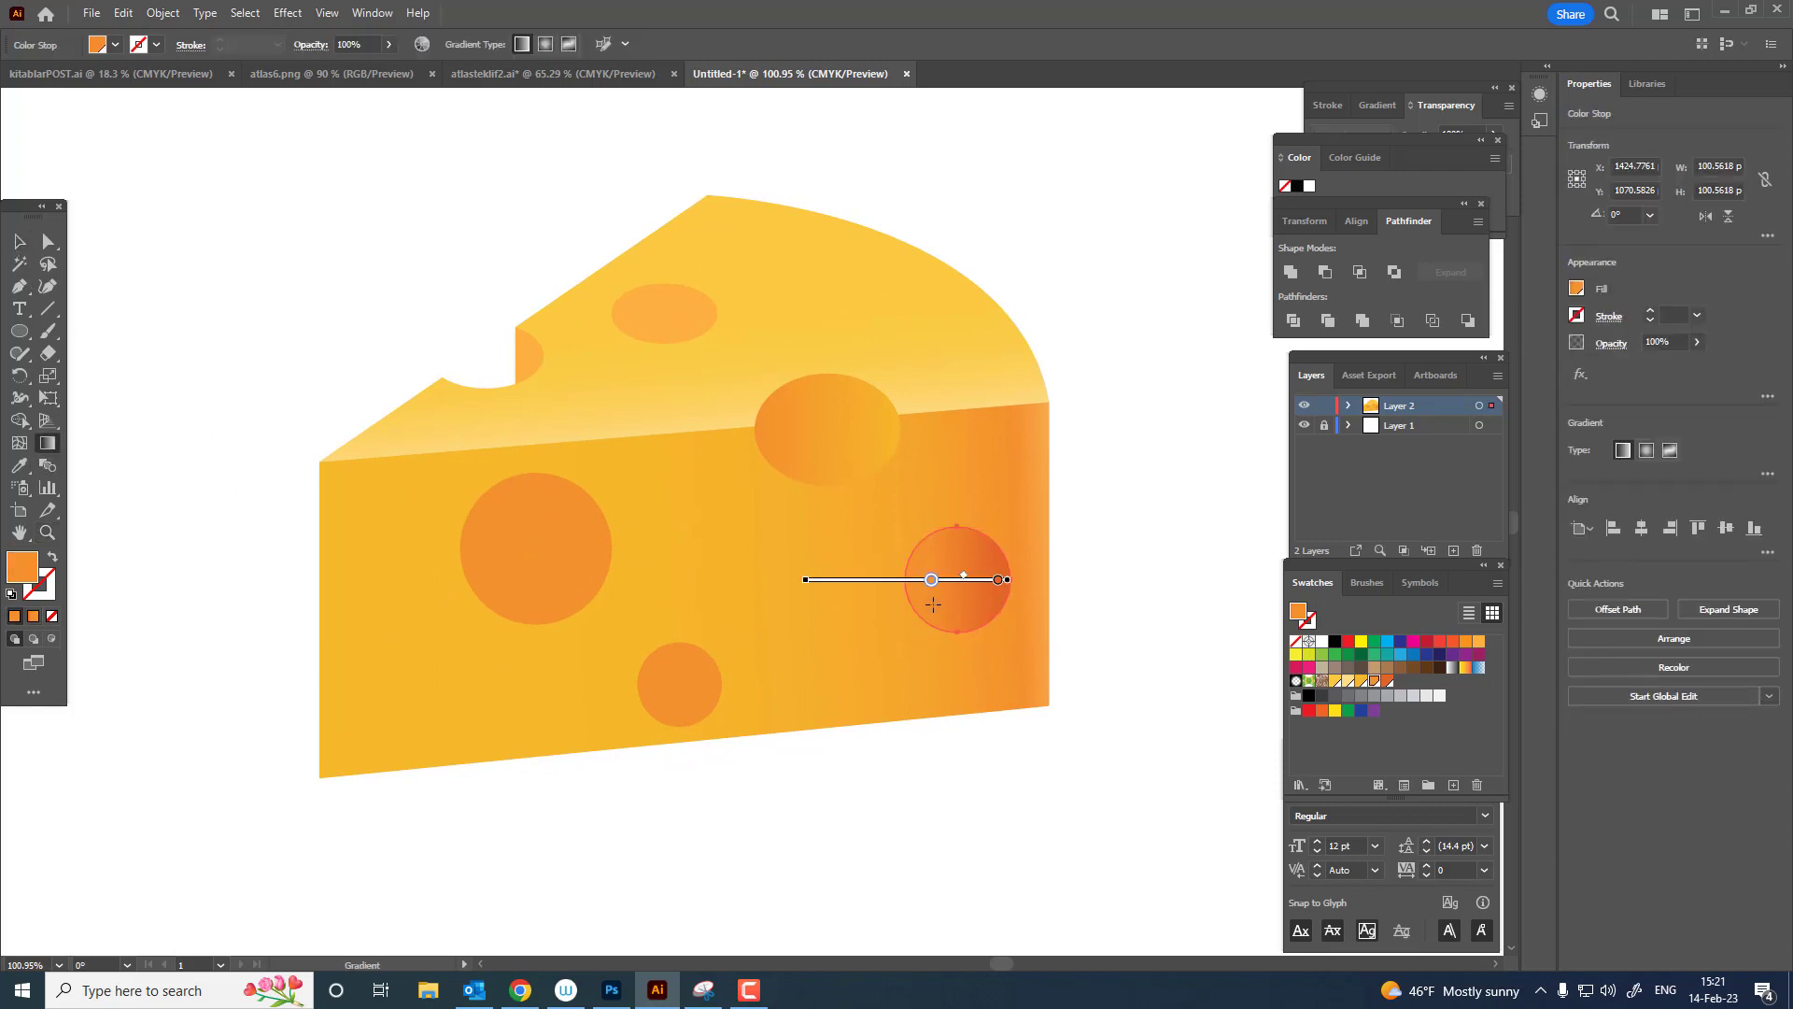
left_click_drag(903, 583, 1178, 560)
double_click(1006, 583)
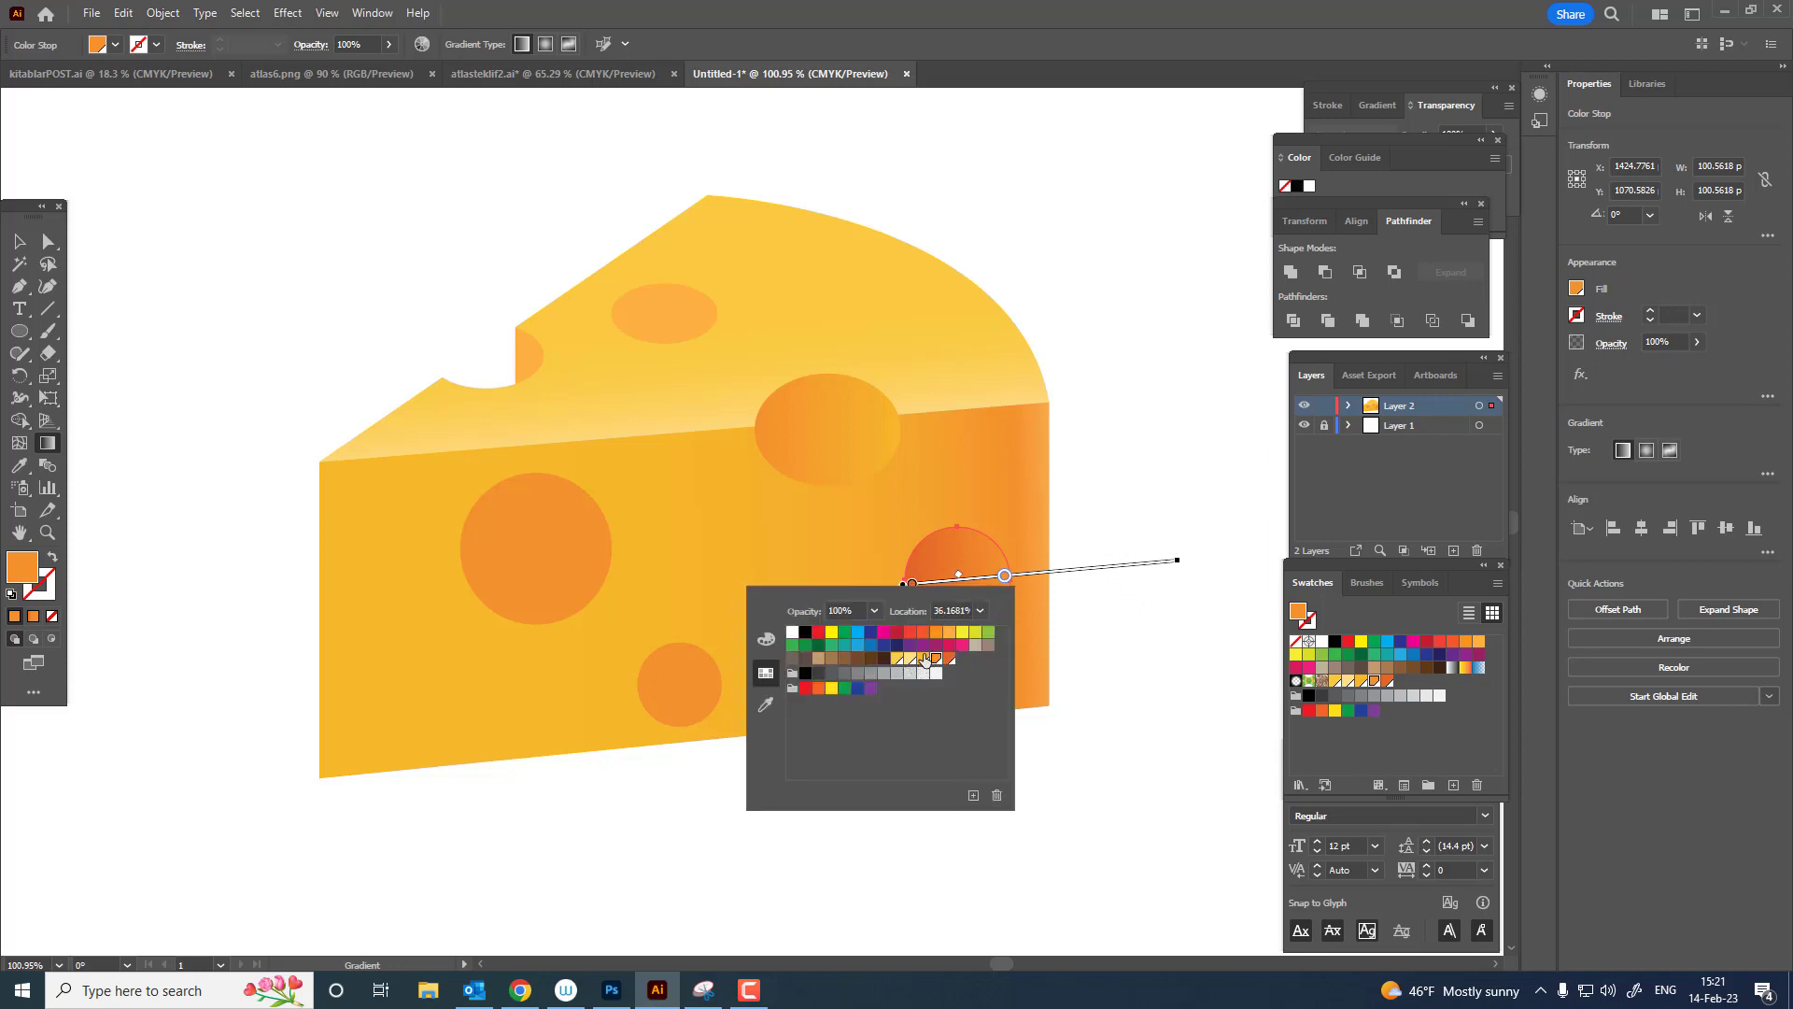
left_click(924, 660)
key("Escape")
key("z")
left_click_drag(960, 512, 1004, 692)
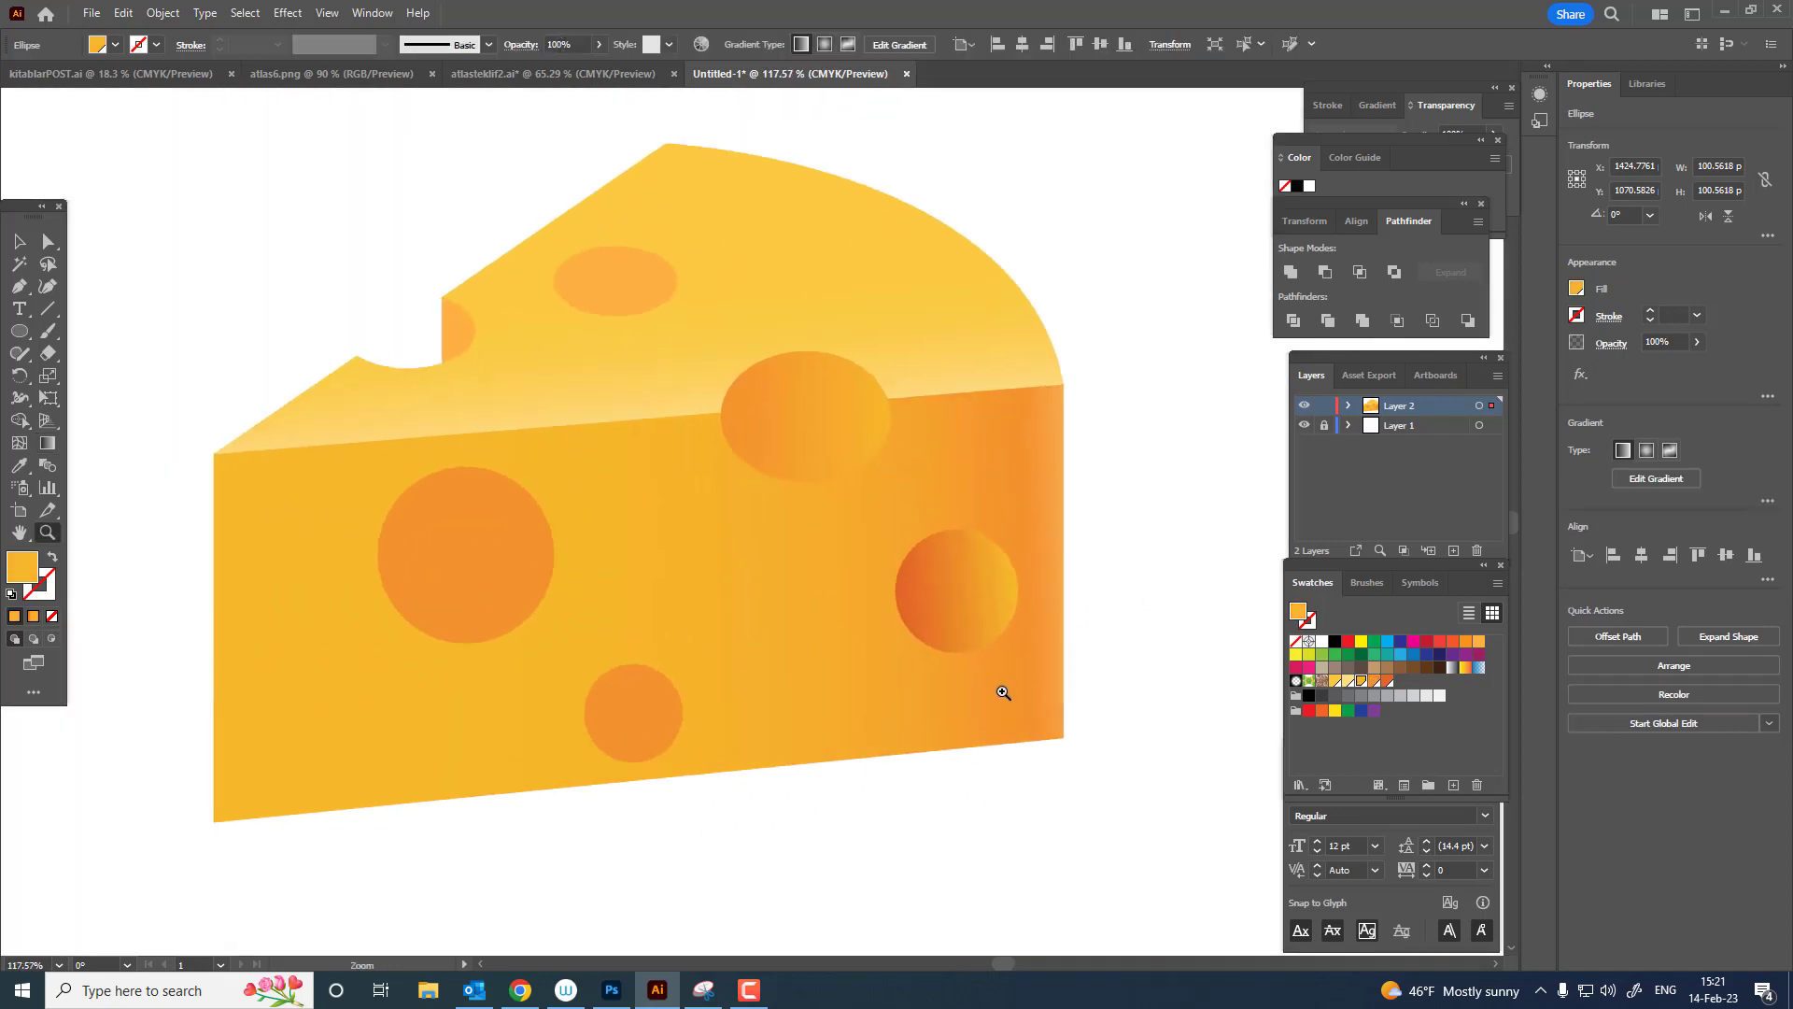
key("g")
mouse_move(1018, 591)
left_mouse_down()
mouse_move(1060, 592)
mouse_move(833, 592)
mouse_move(976, 652)
left_mouse_up()
key("z")
left_click(20, 242)
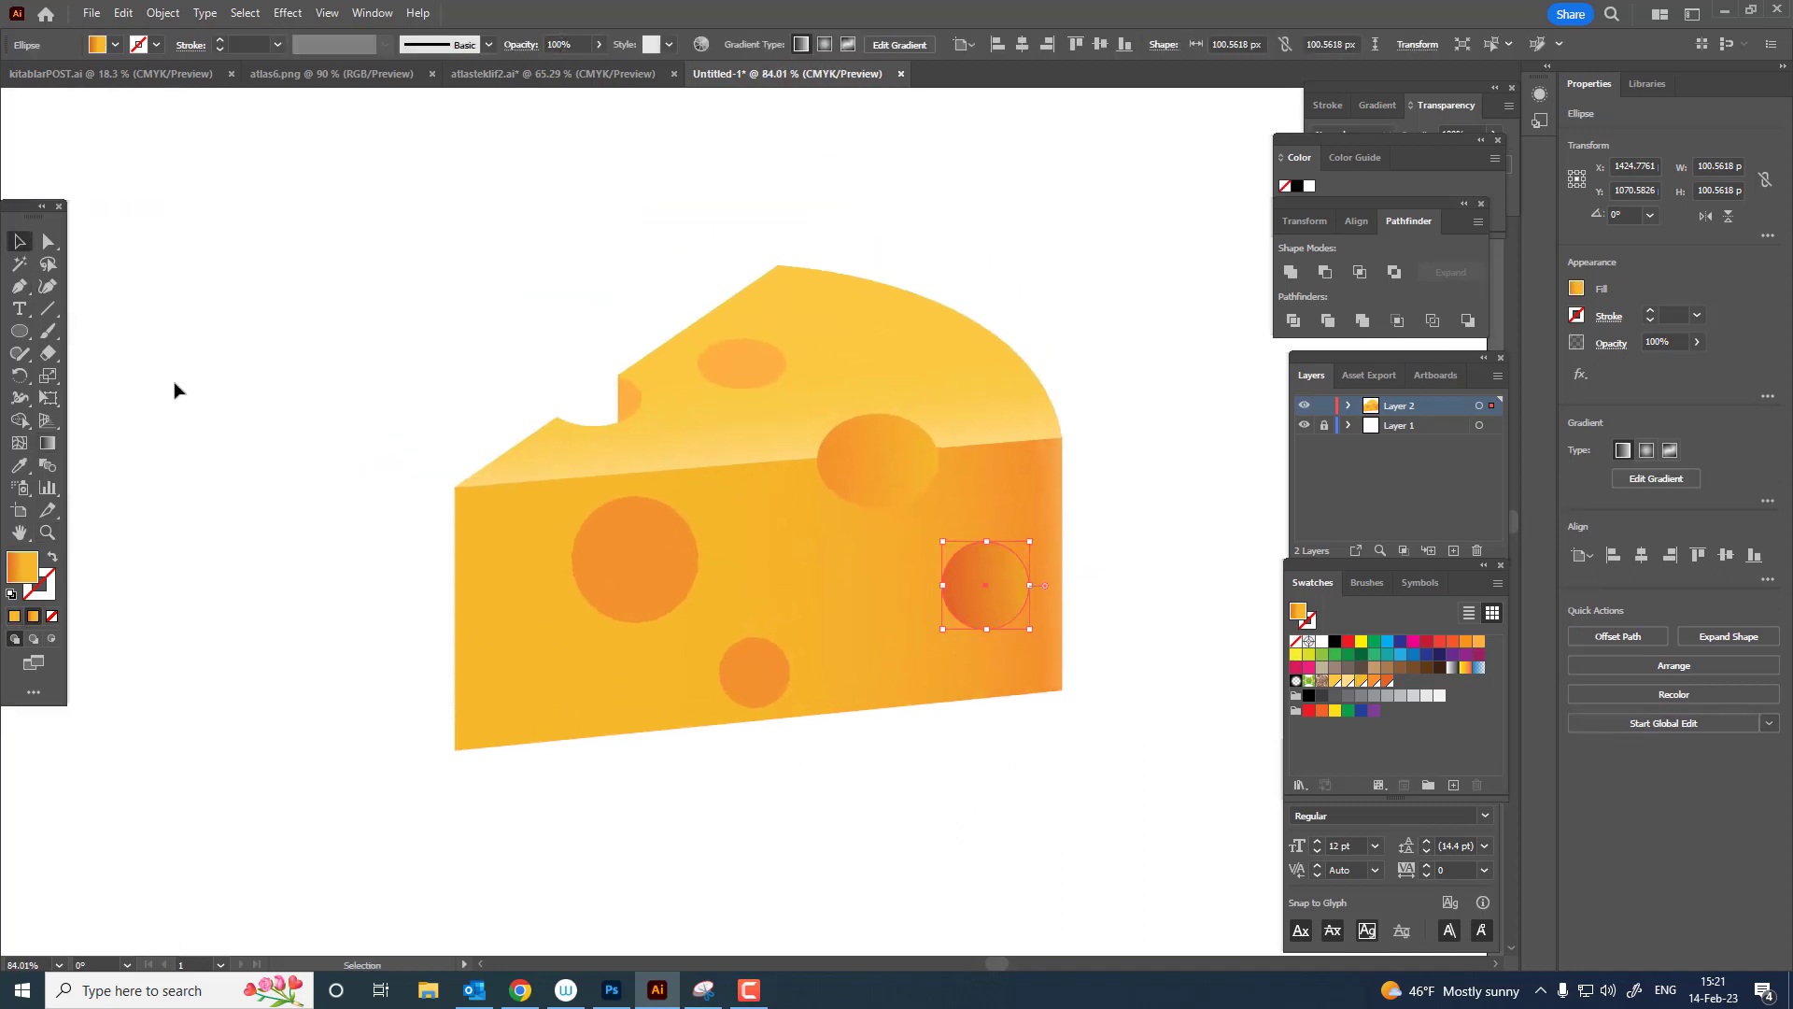
Apply the deep orange to yellow-orange gradient to the side face's large circle, running diagonally from its upper left past its lower right.
left_click(641, 580)
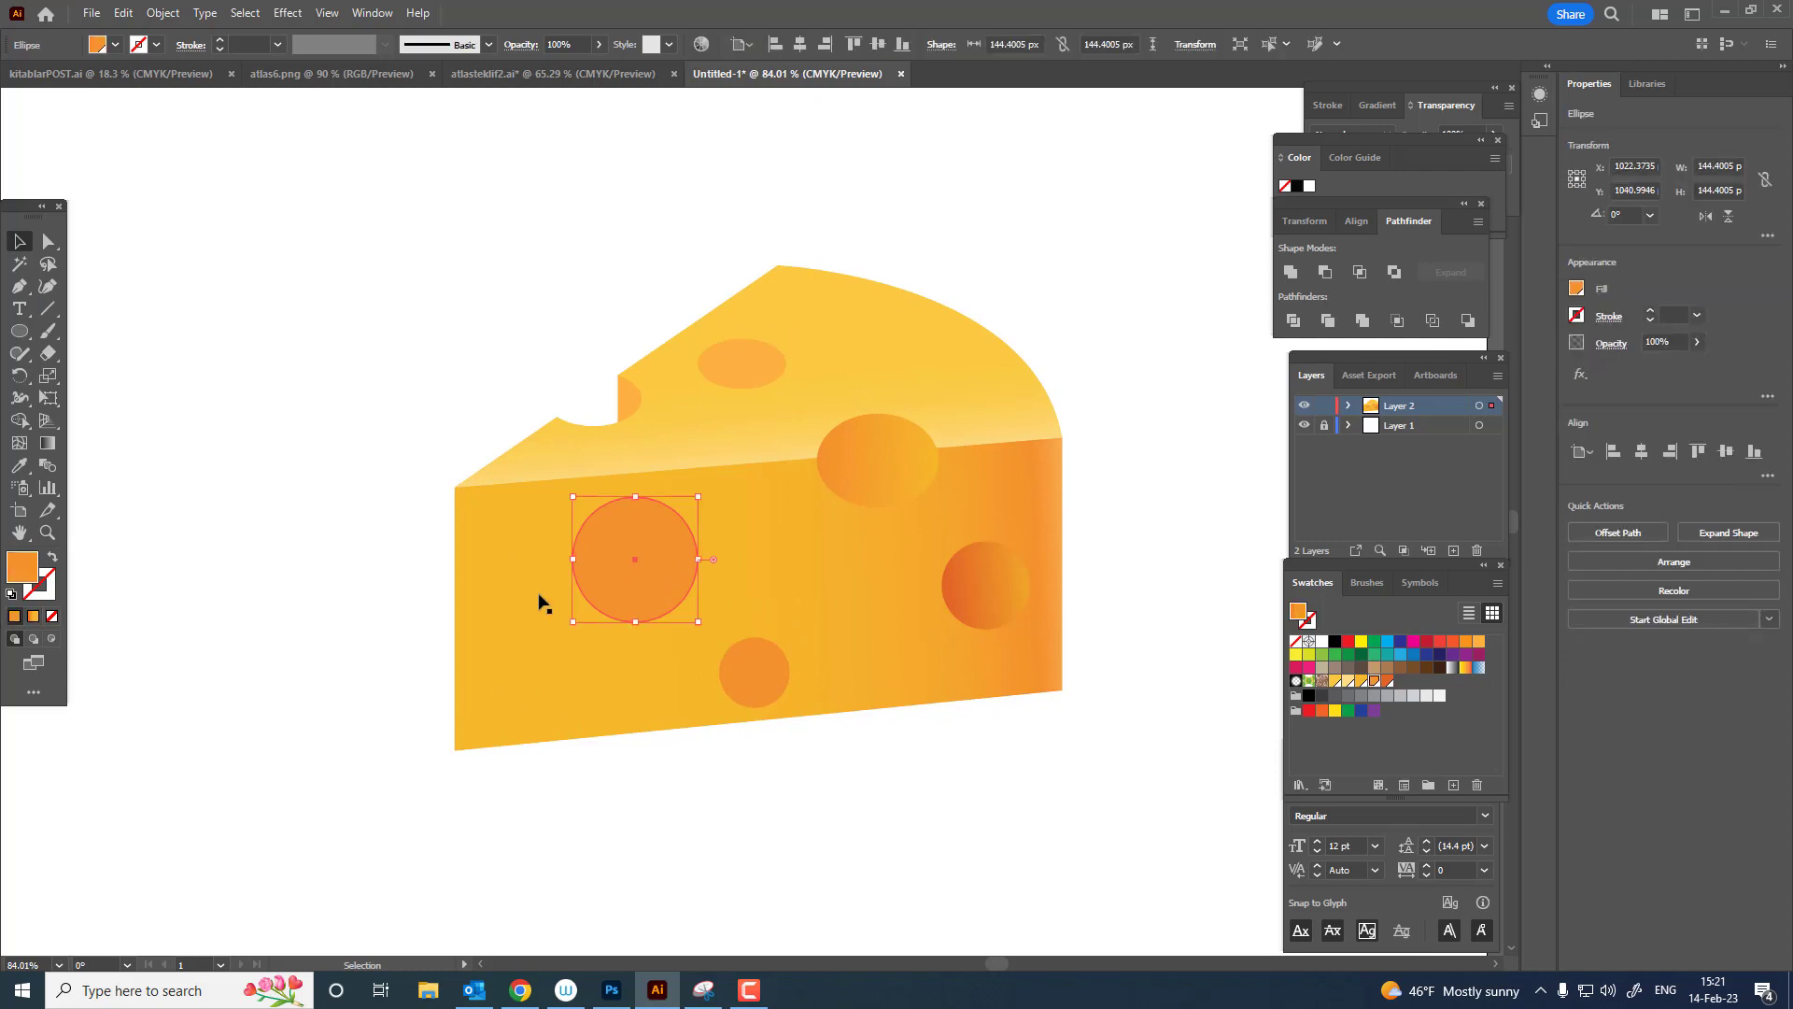
left_click(48, 442)
left_click(601, 560)
mouse_move(566, 468)
left_mouse_down()
mouse_move(735, 577)
mouse_move(857, 747)
mouse_move(861, 713)
mouse_move(933, 639)
left_mouse_up()
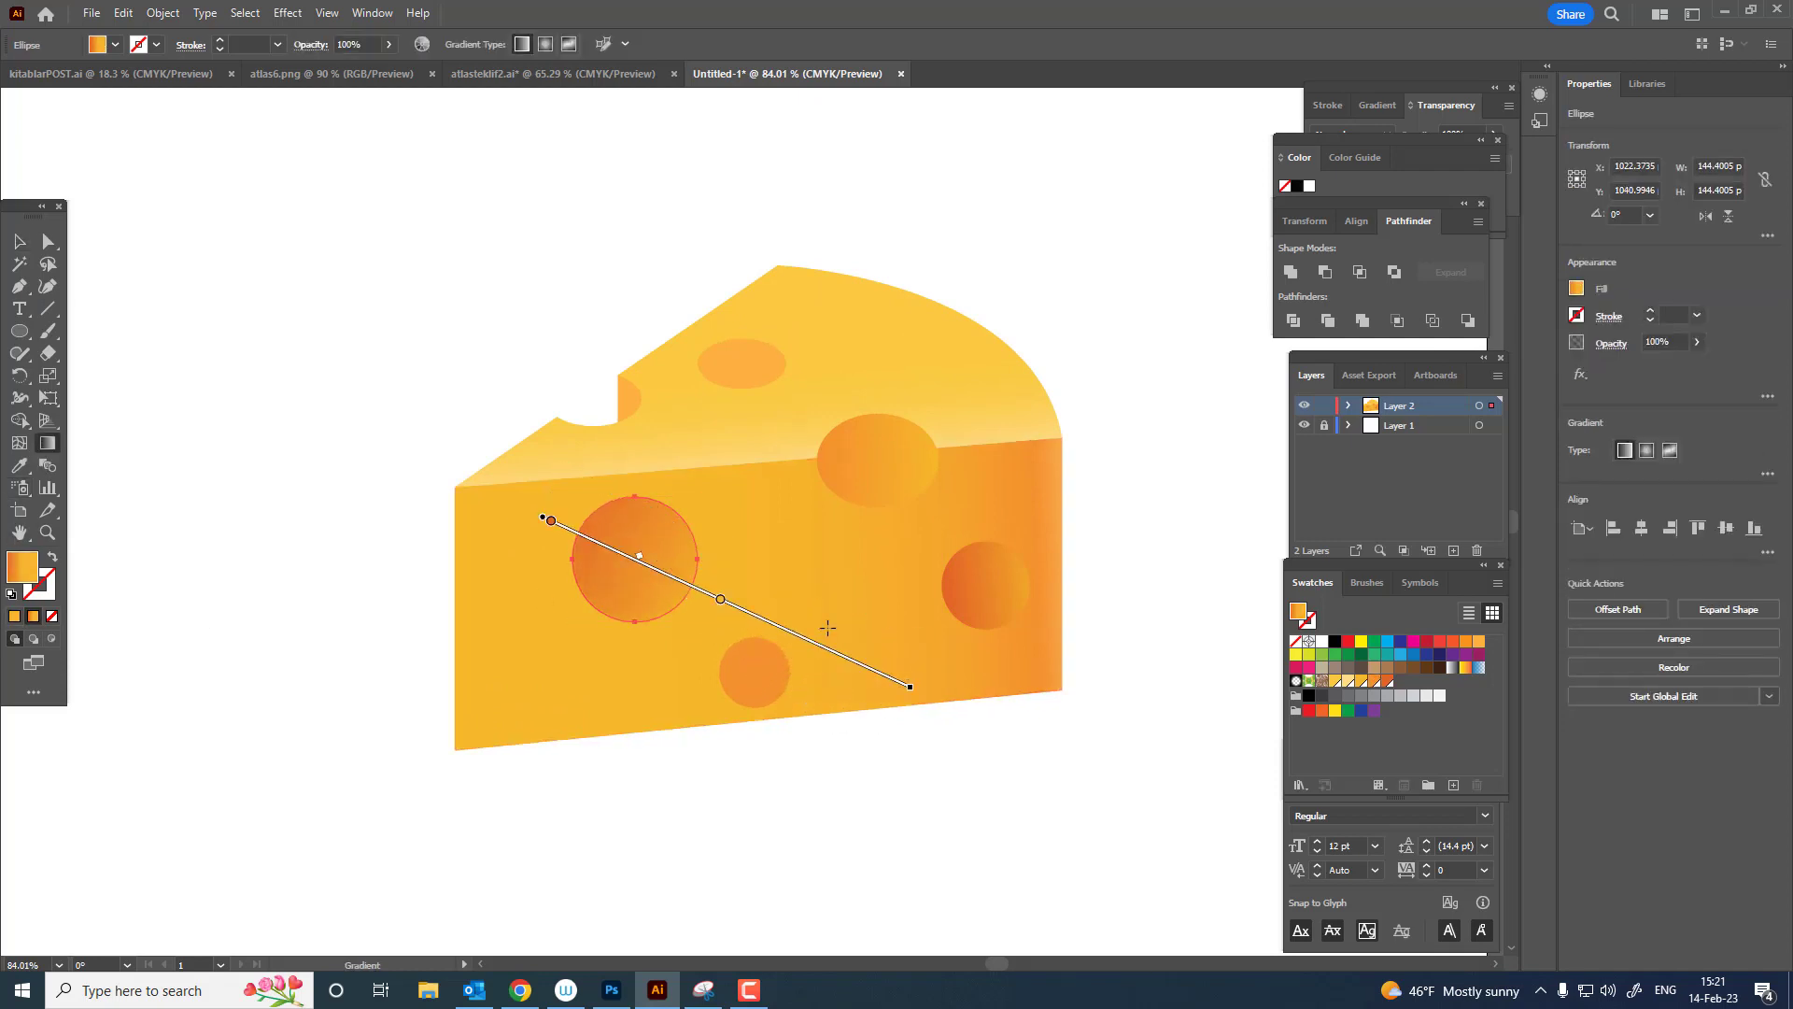
scroll(408, 524, "down", 3)
scroll(553, 621, "up", 3)
Apply the same gradient to the small bottom circle, running slightly tilted from its left edge to well past its right edge.
key("v")
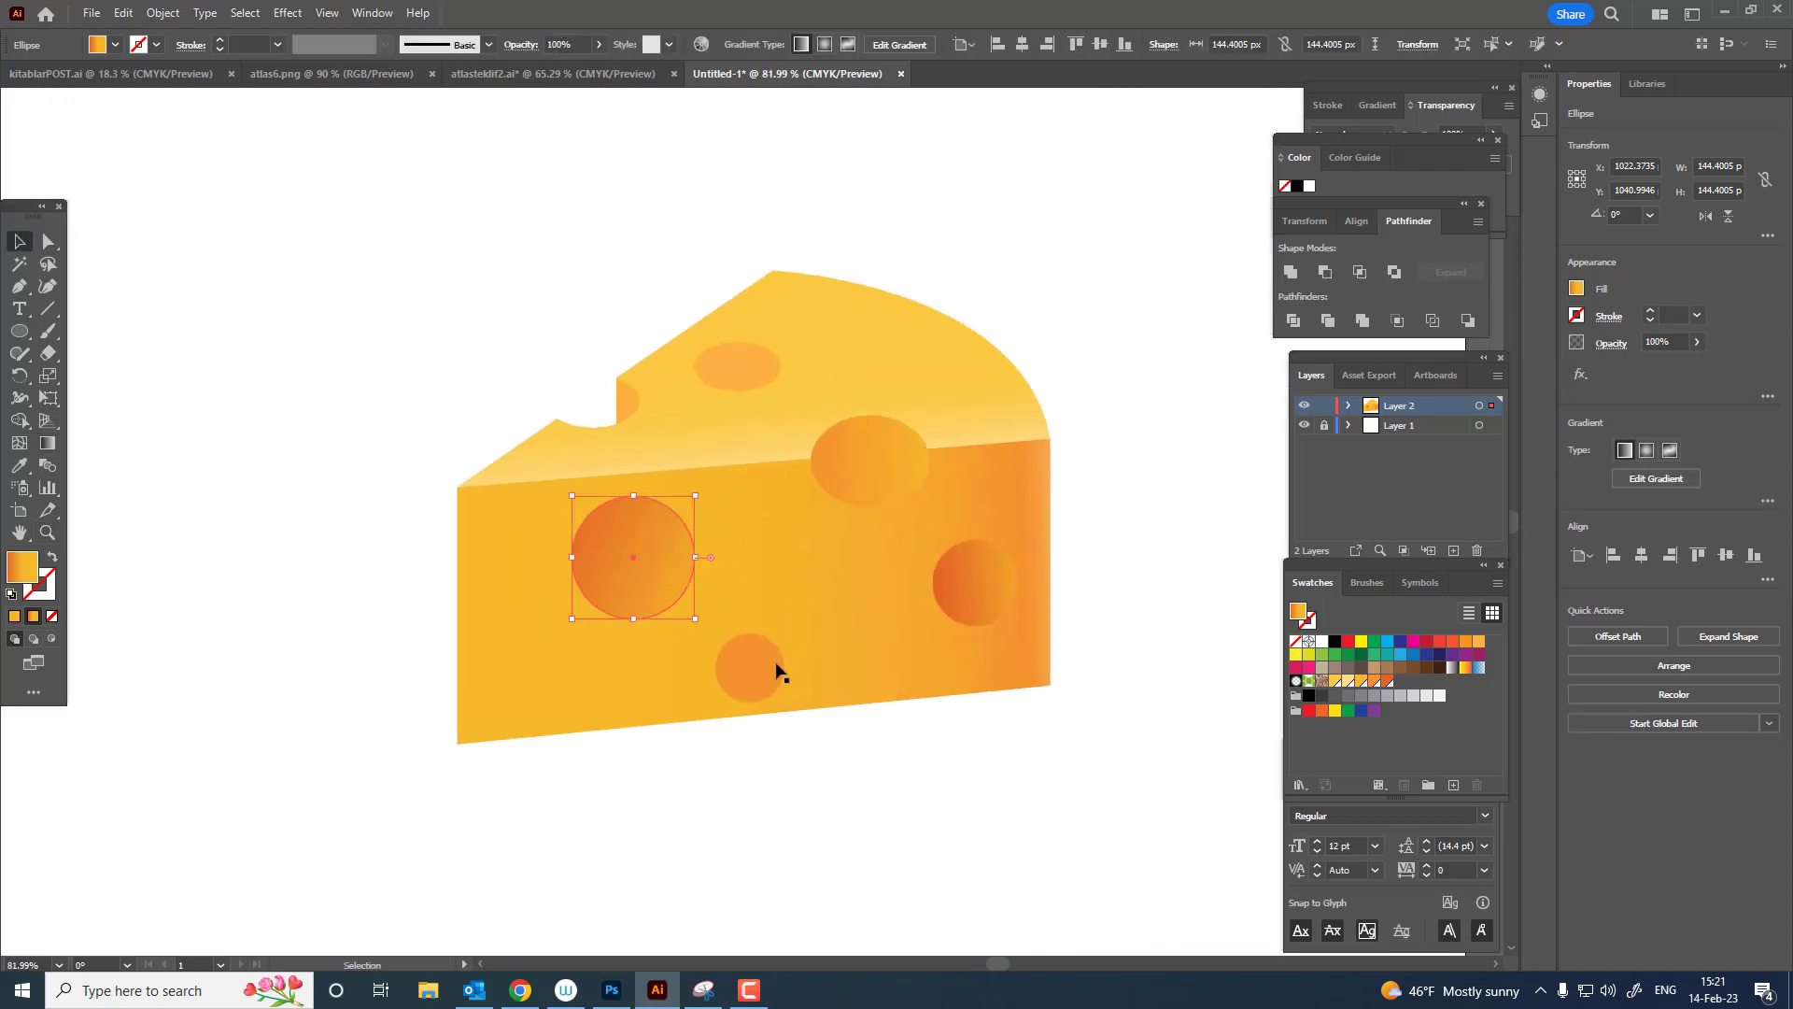
left_click(769, 689)
key("g")
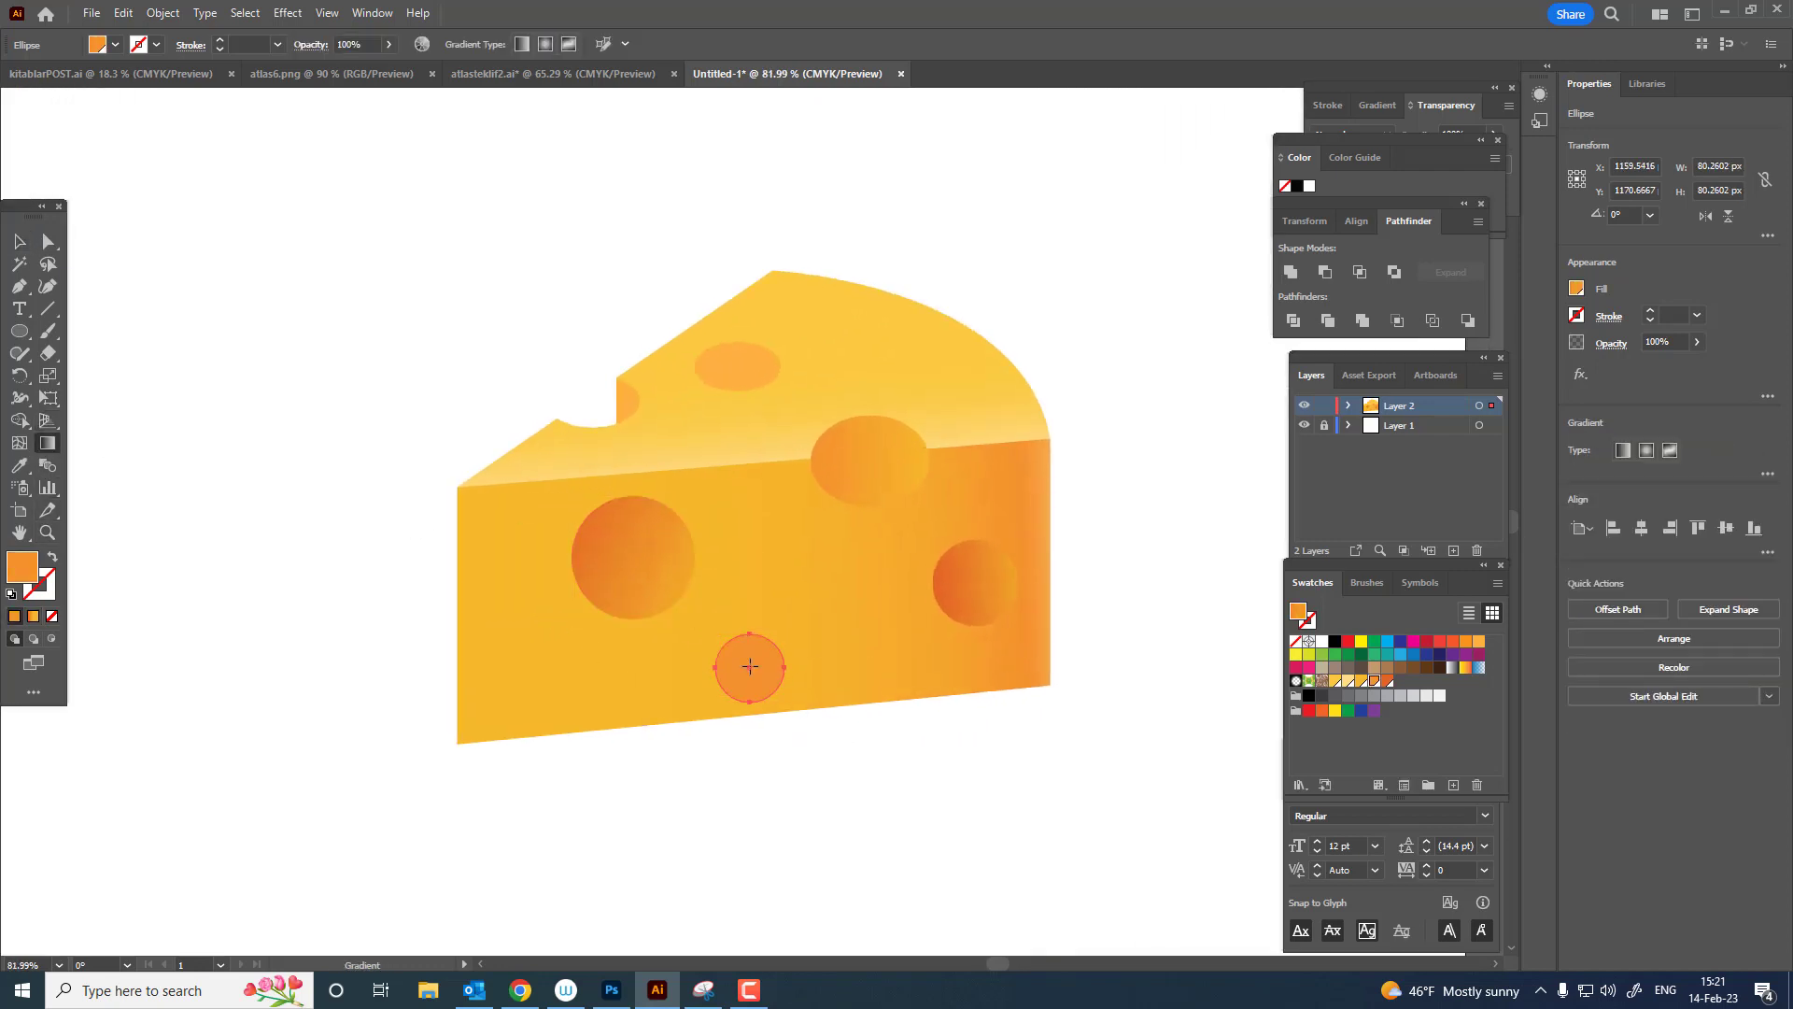
left_click_drag(710, 683, 903, 664)
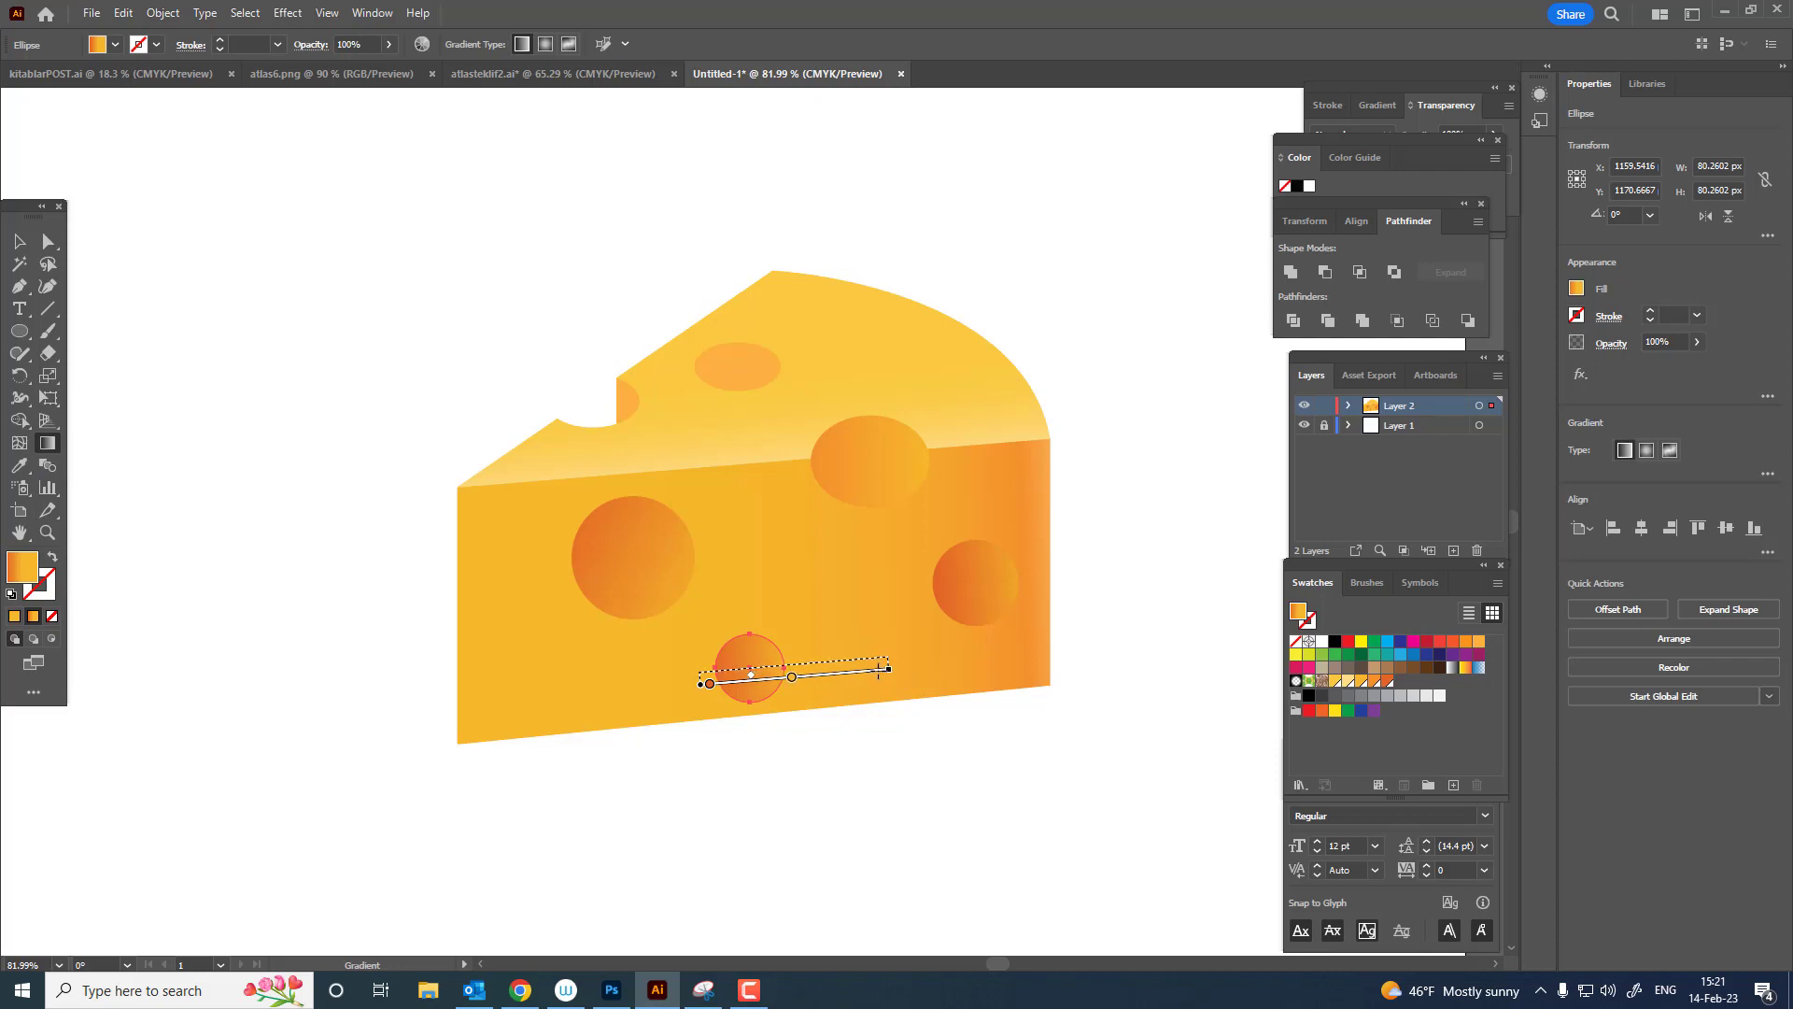
key("z")
mouse_move(833, 571)
left_mouse_down()
mouse_move(640, 552)
mouse_move(844, 610)
left_mouse_up()
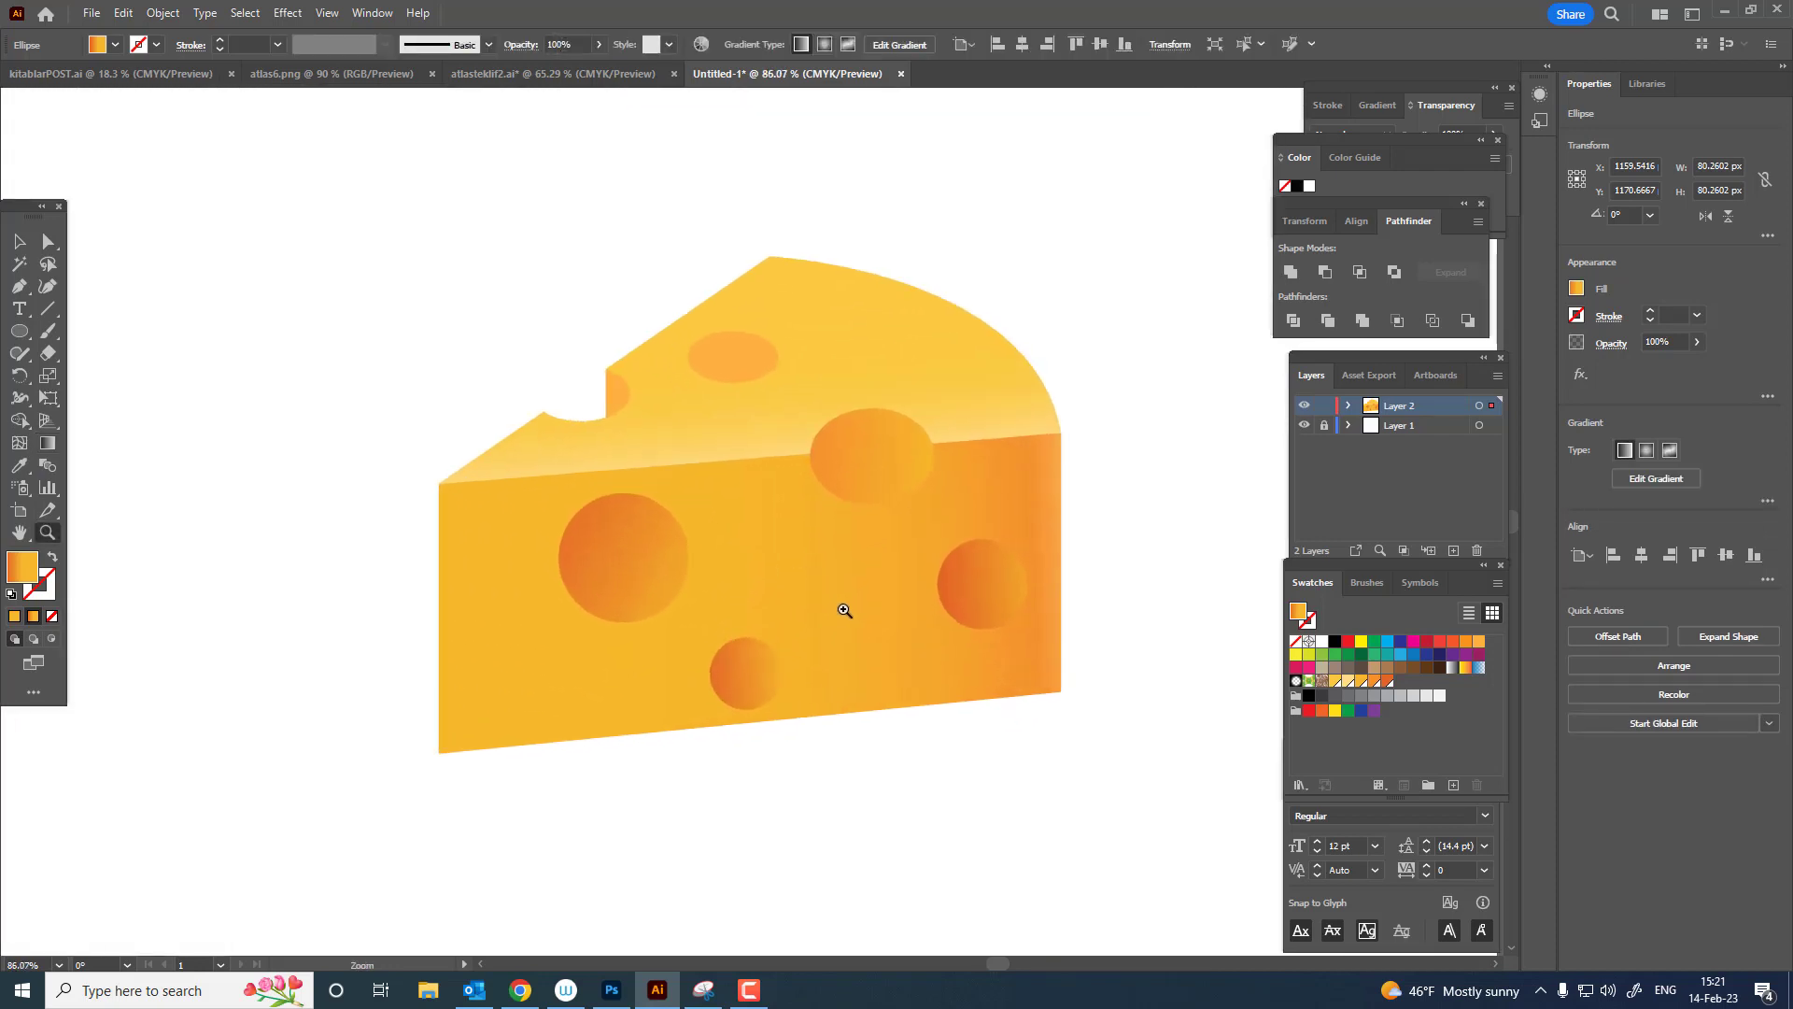
Draw a circle about 137 px wide centred on the side face's left edge and fill it with the light orange swatch.
left_click(46, 242)
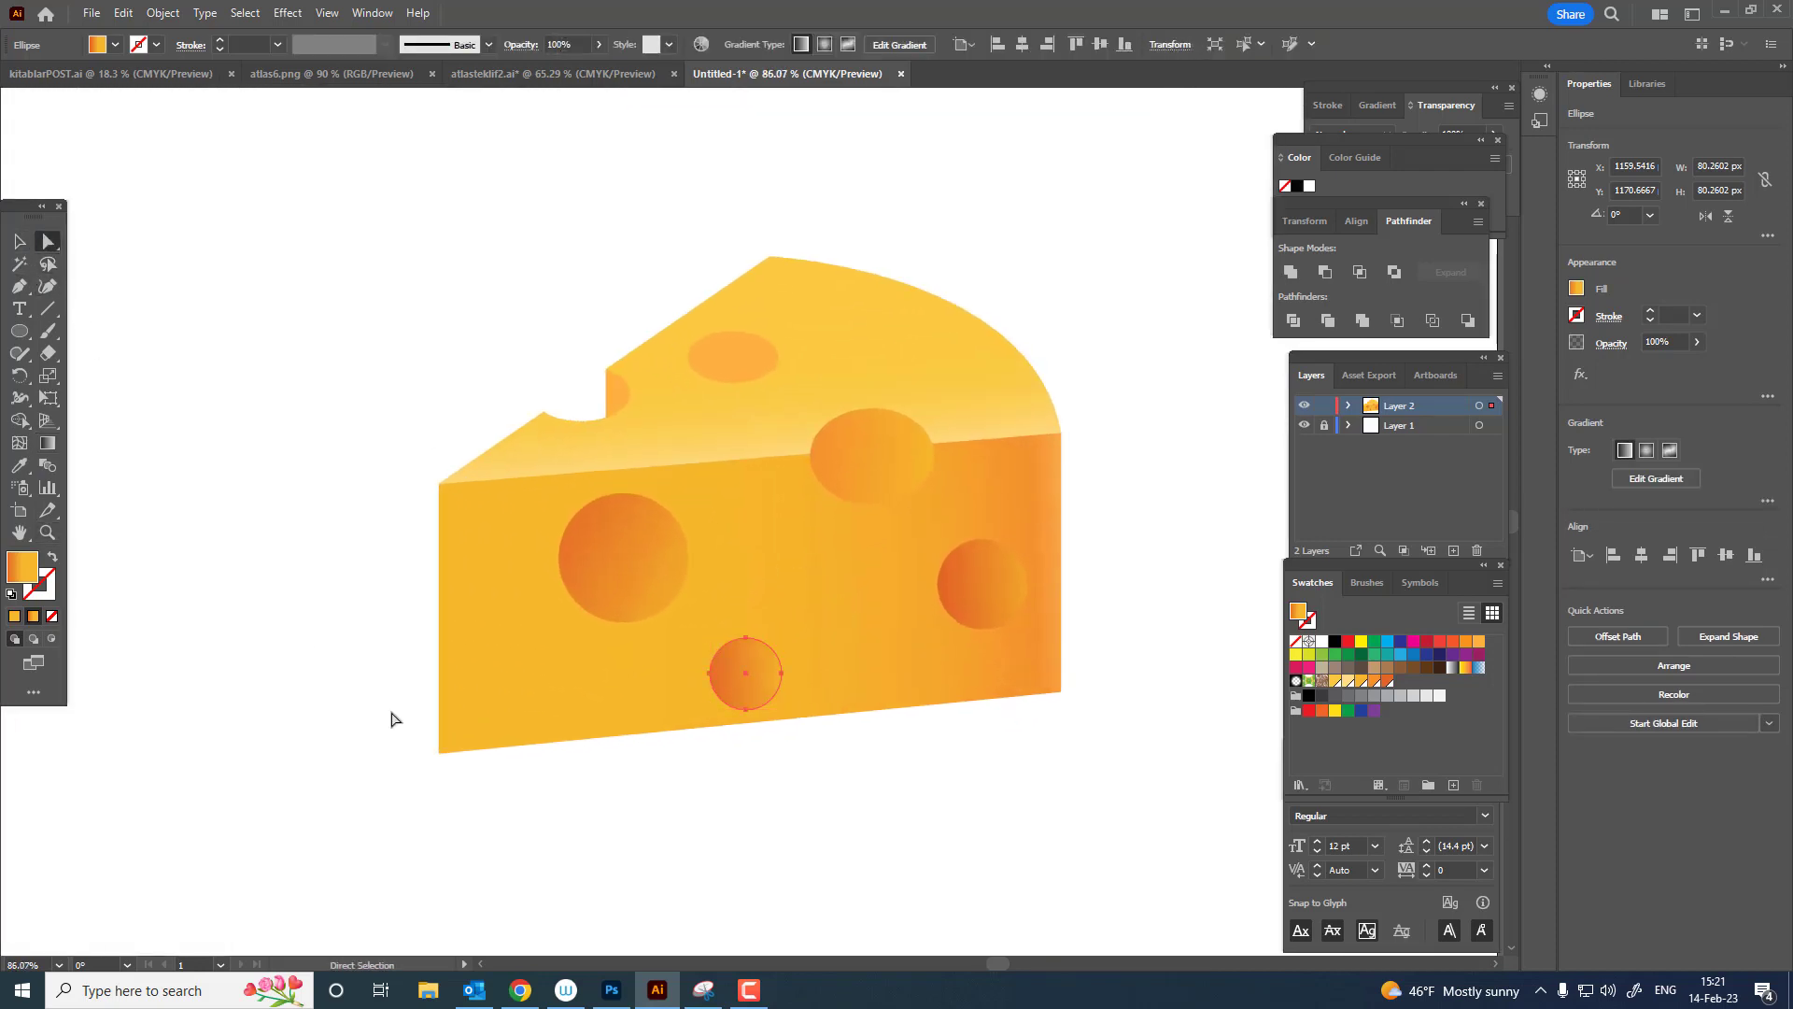
left_click(19, 334)
left_click_drag(371, 548, 499, 628)
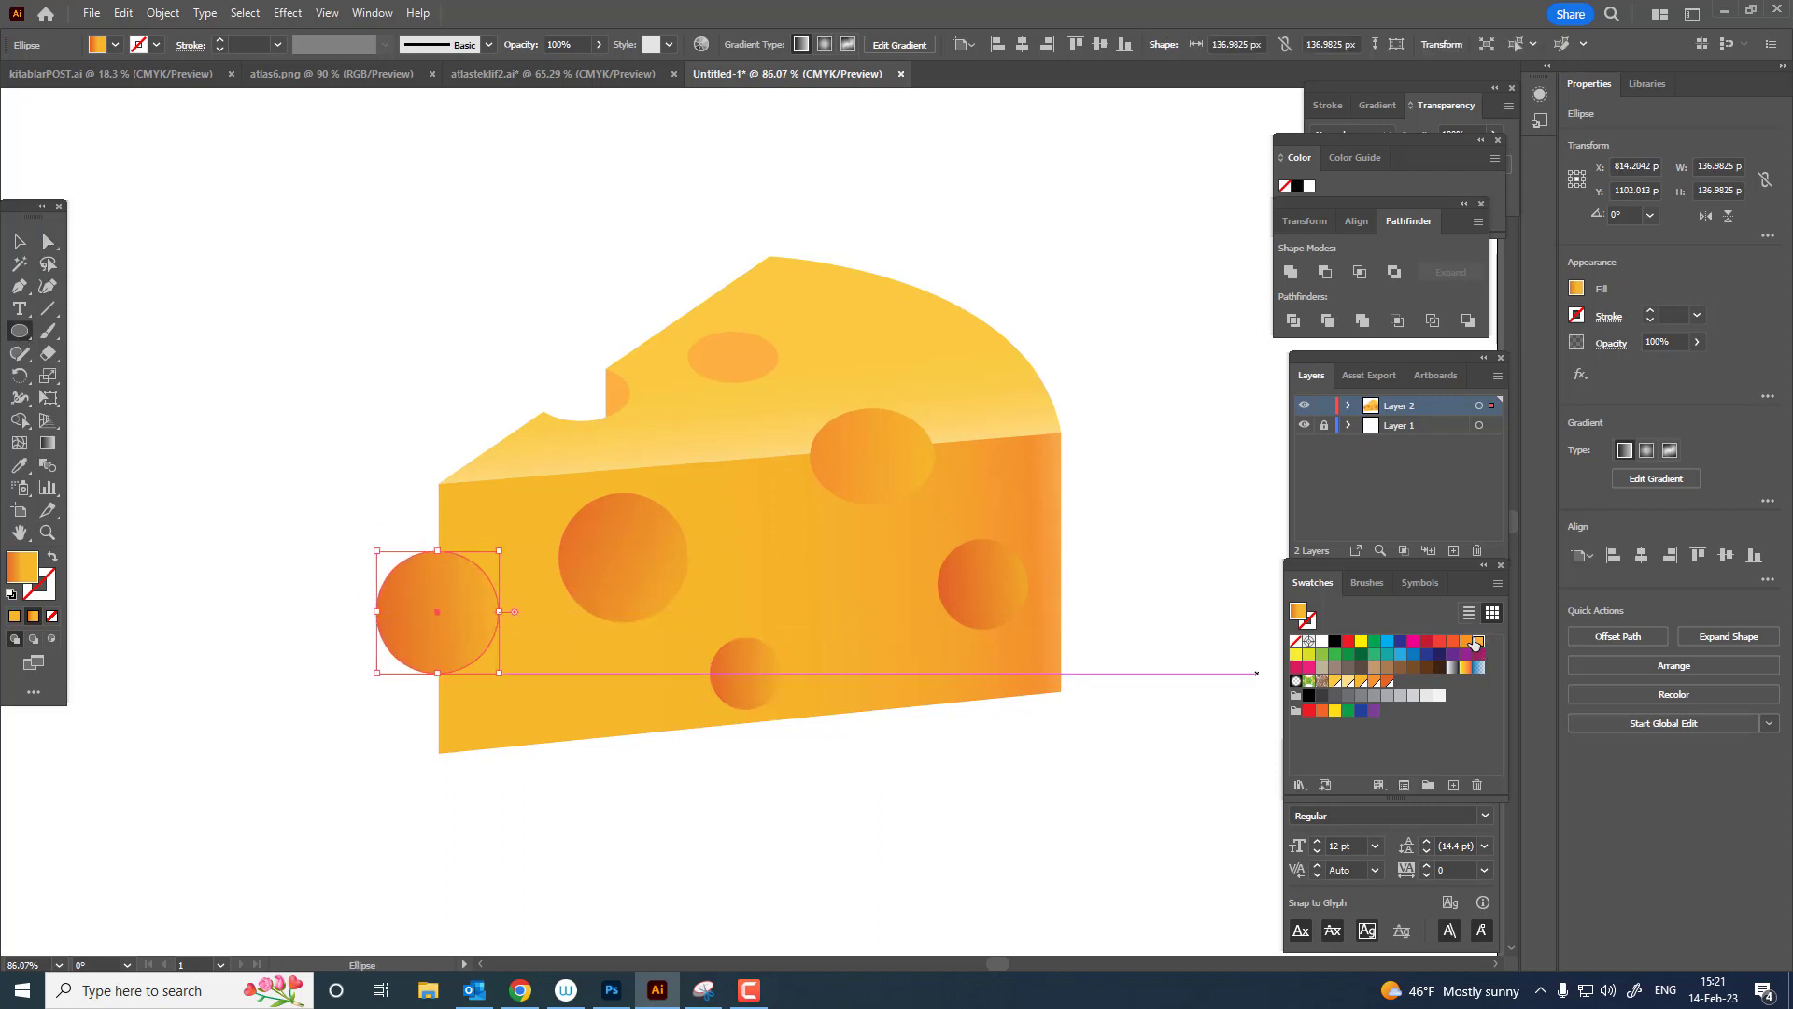
left_click(1476, 642)
Send the new circle and the side face to the back, and cut the circle out of the face with Minus Front.
key("v")
left_click_drag(468, 646, 484, 662)
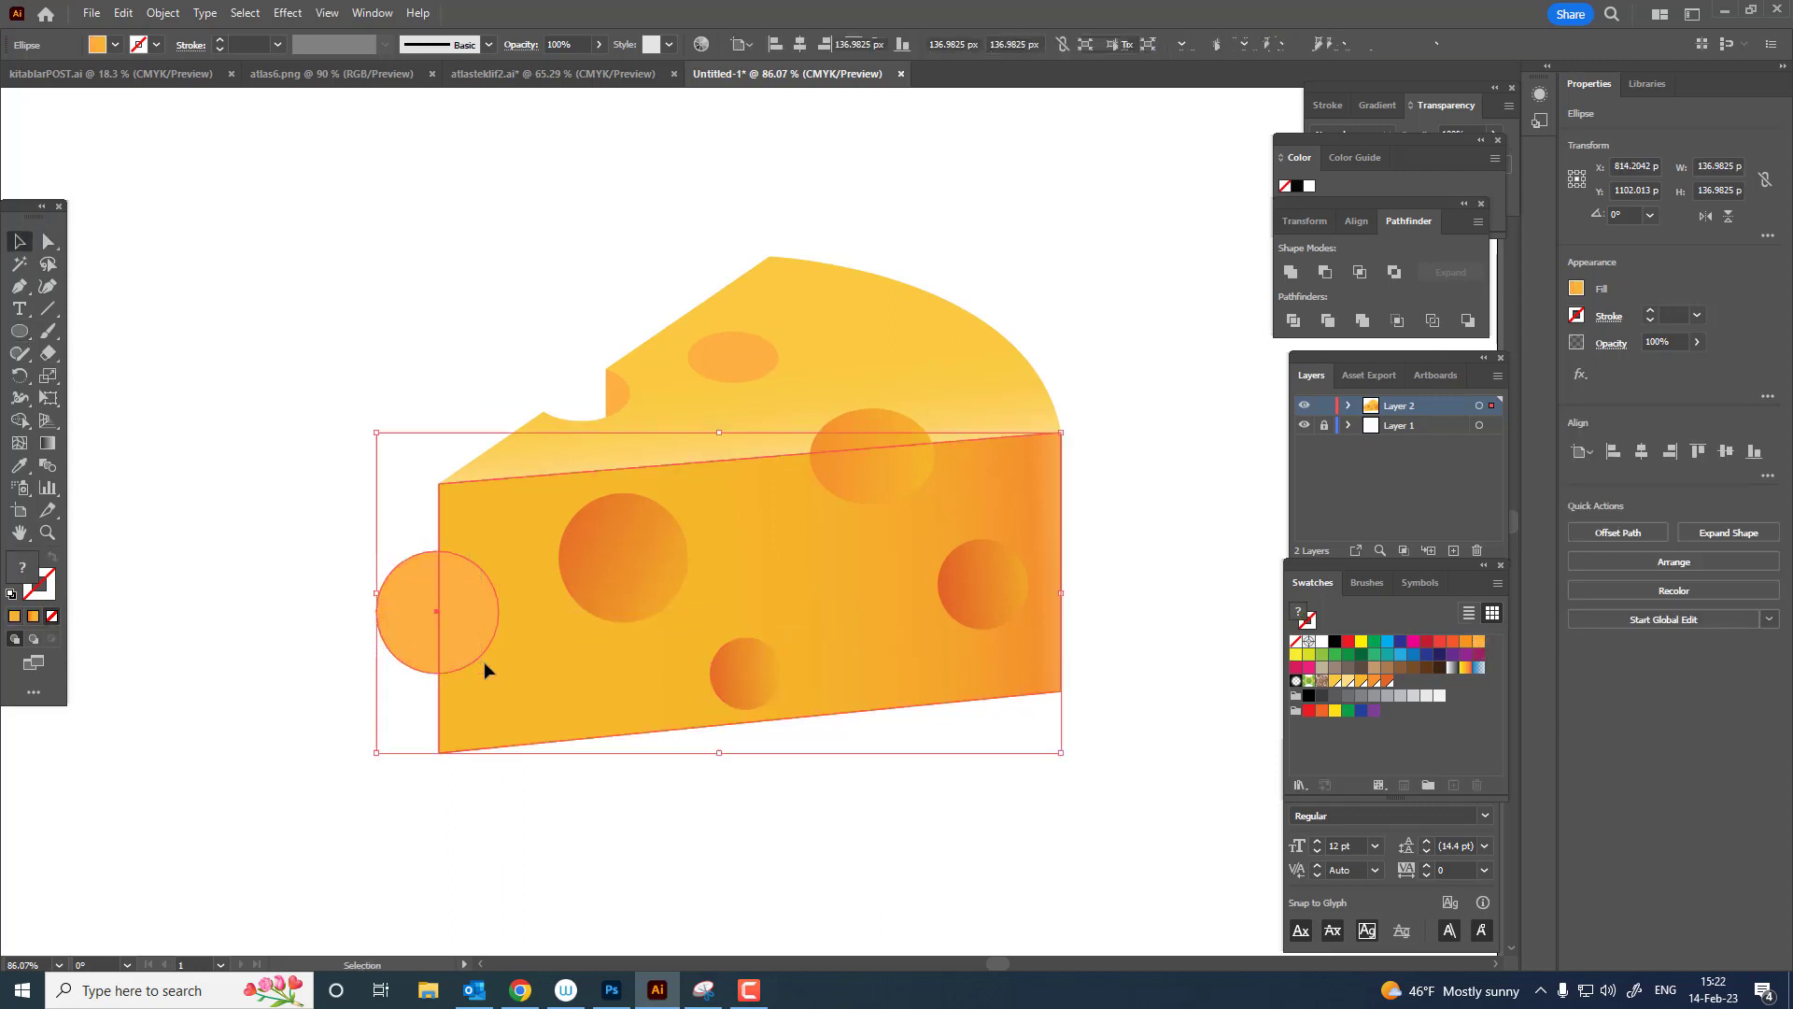
left_click(162, 13)
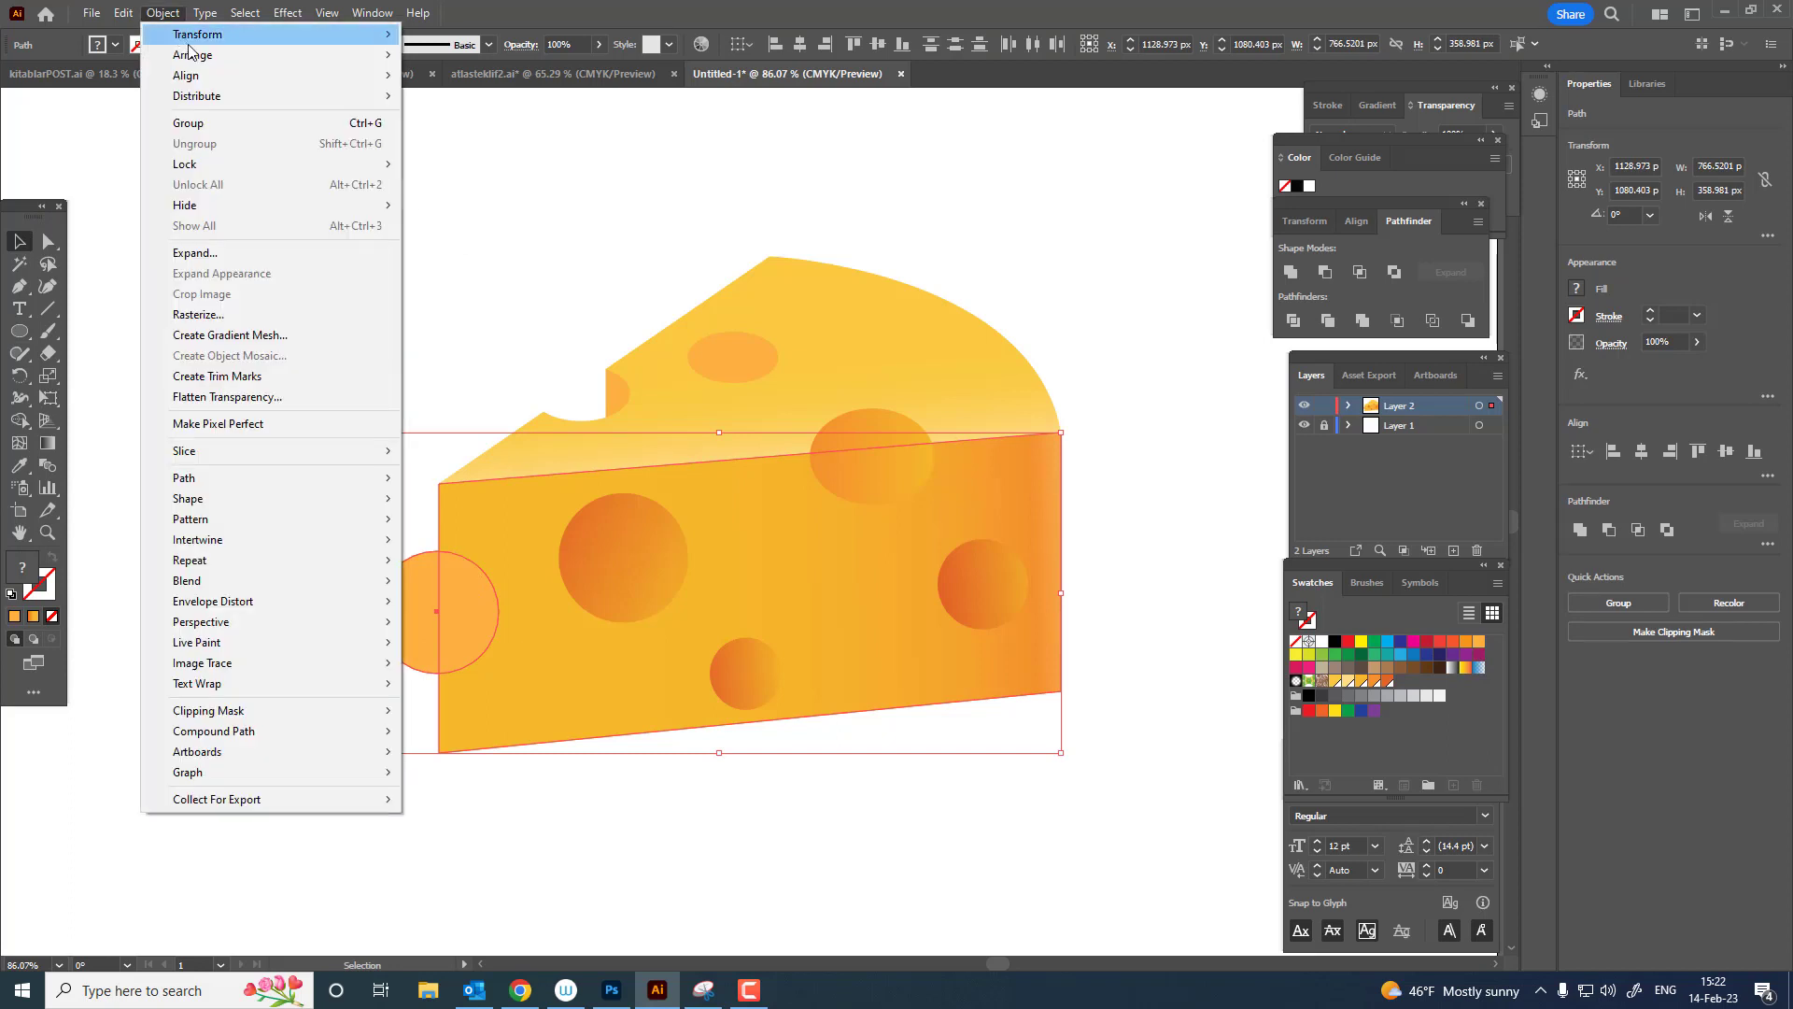
mouse_move(196, 55)
left_click(510, 119)
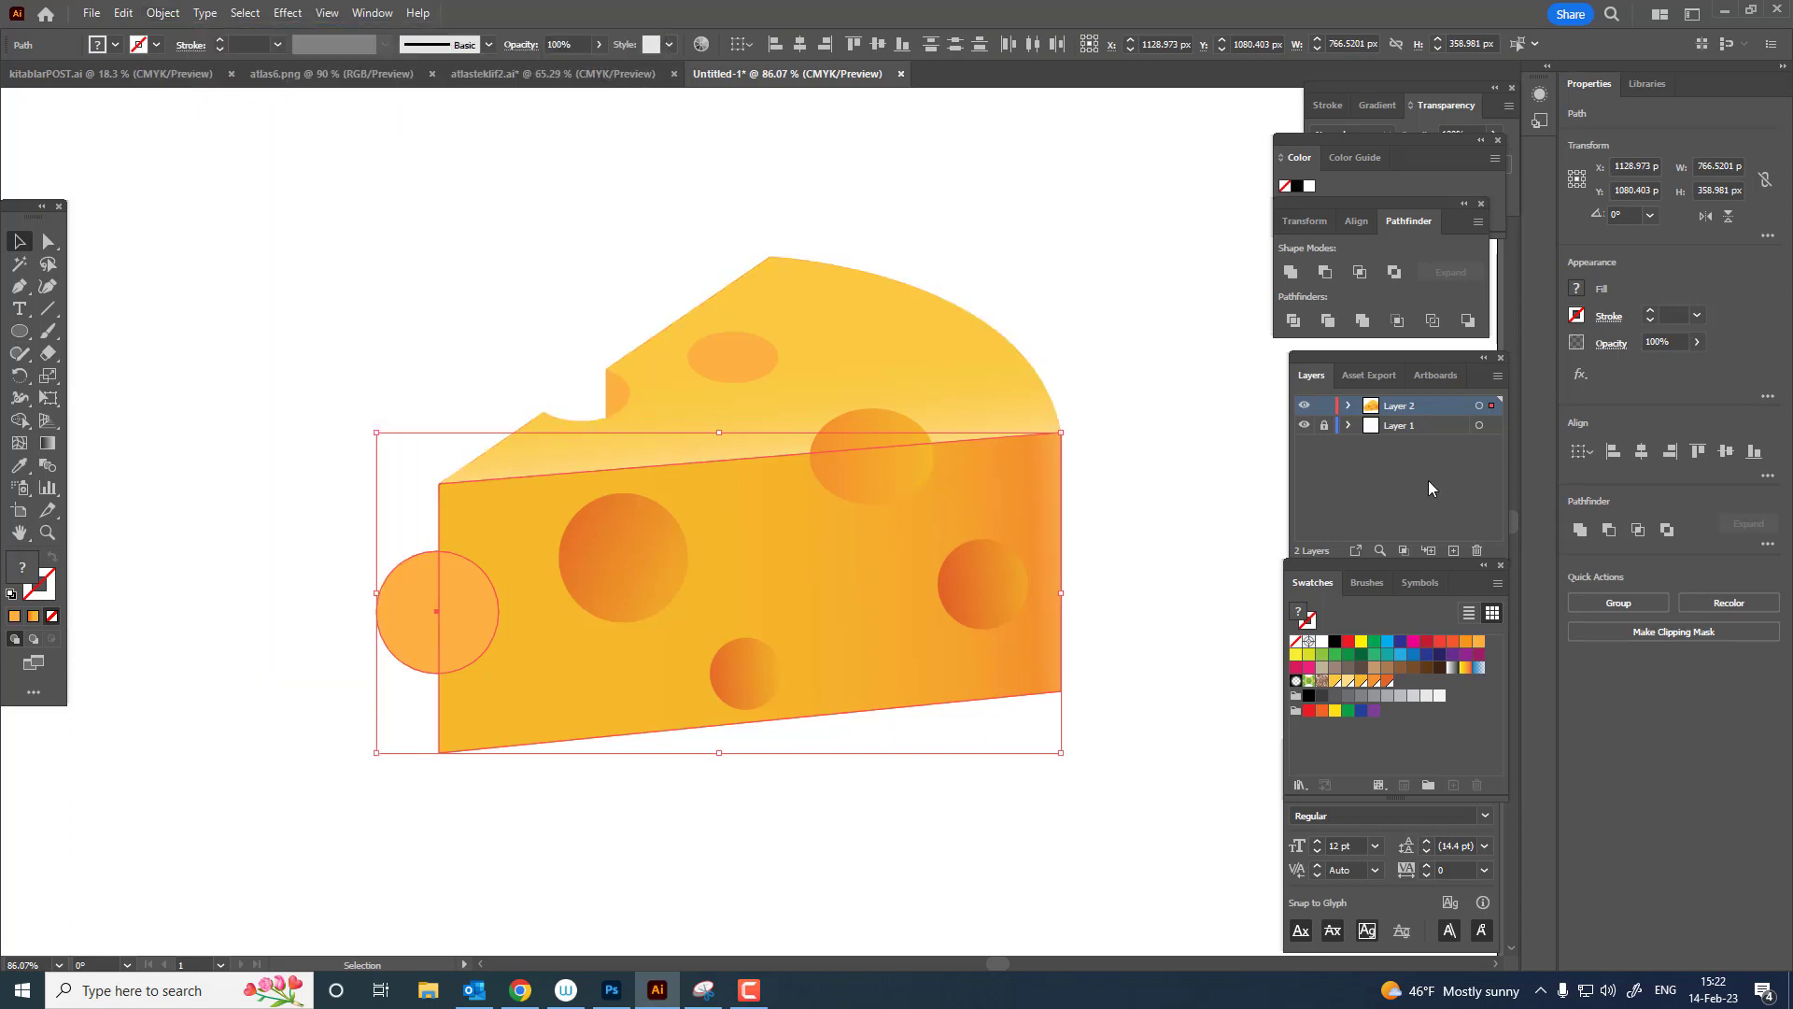
left_click(1325, 272)
left_click(500, 799)
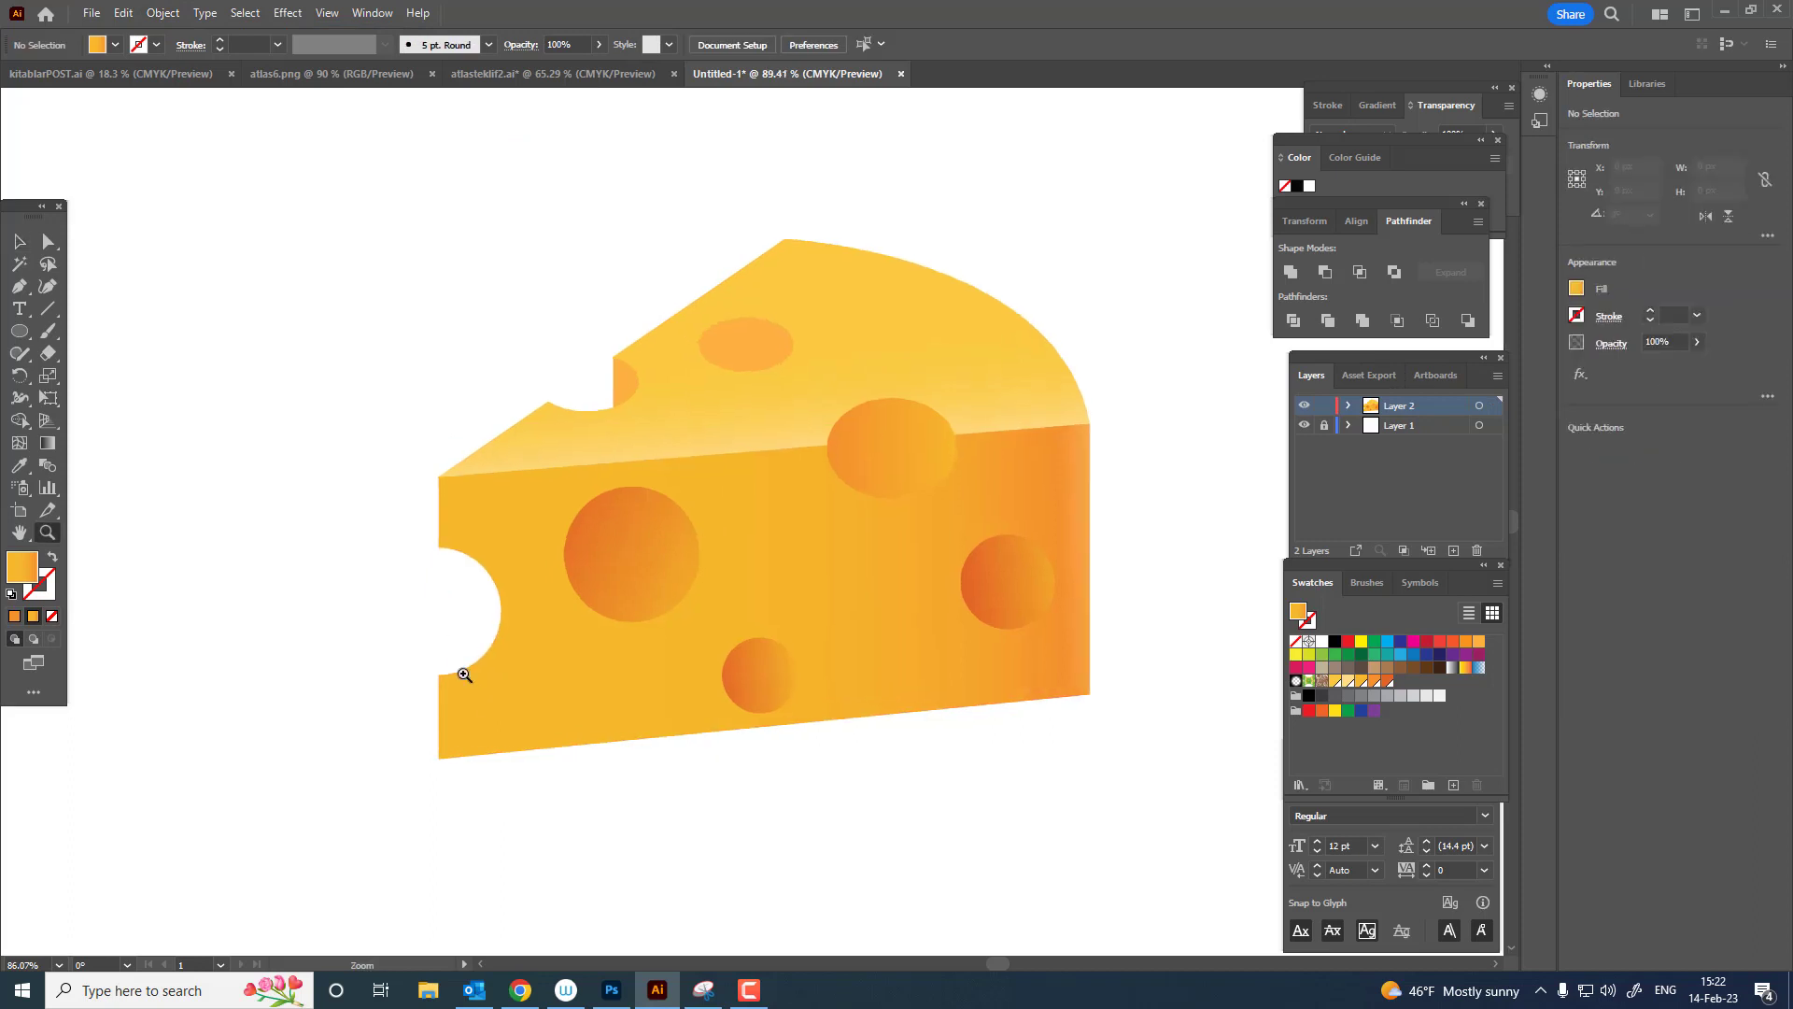
Draw a closed crescent about 121 by 149 px between the notch's two corners on the side face's left edge with the Pen tool.
key("z")
left_click(426, 600)
left_click_drag(470, 628, 664, 452)
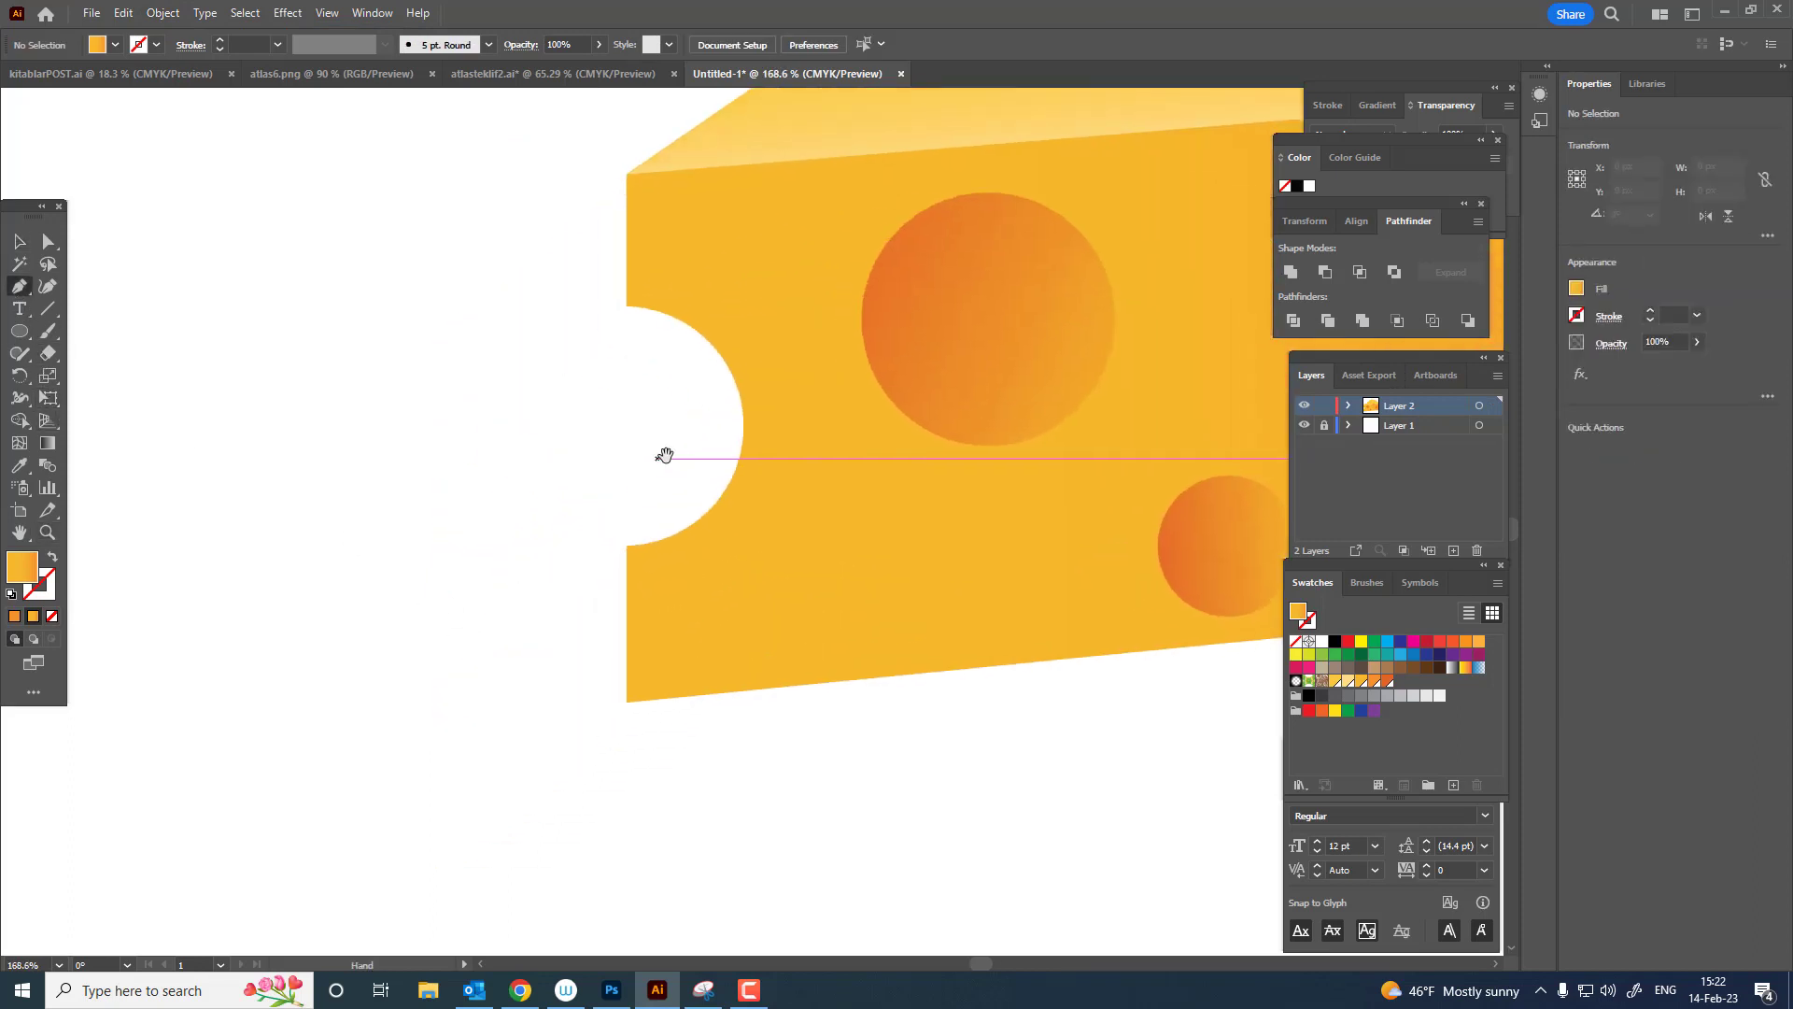
left_click(627, 305)
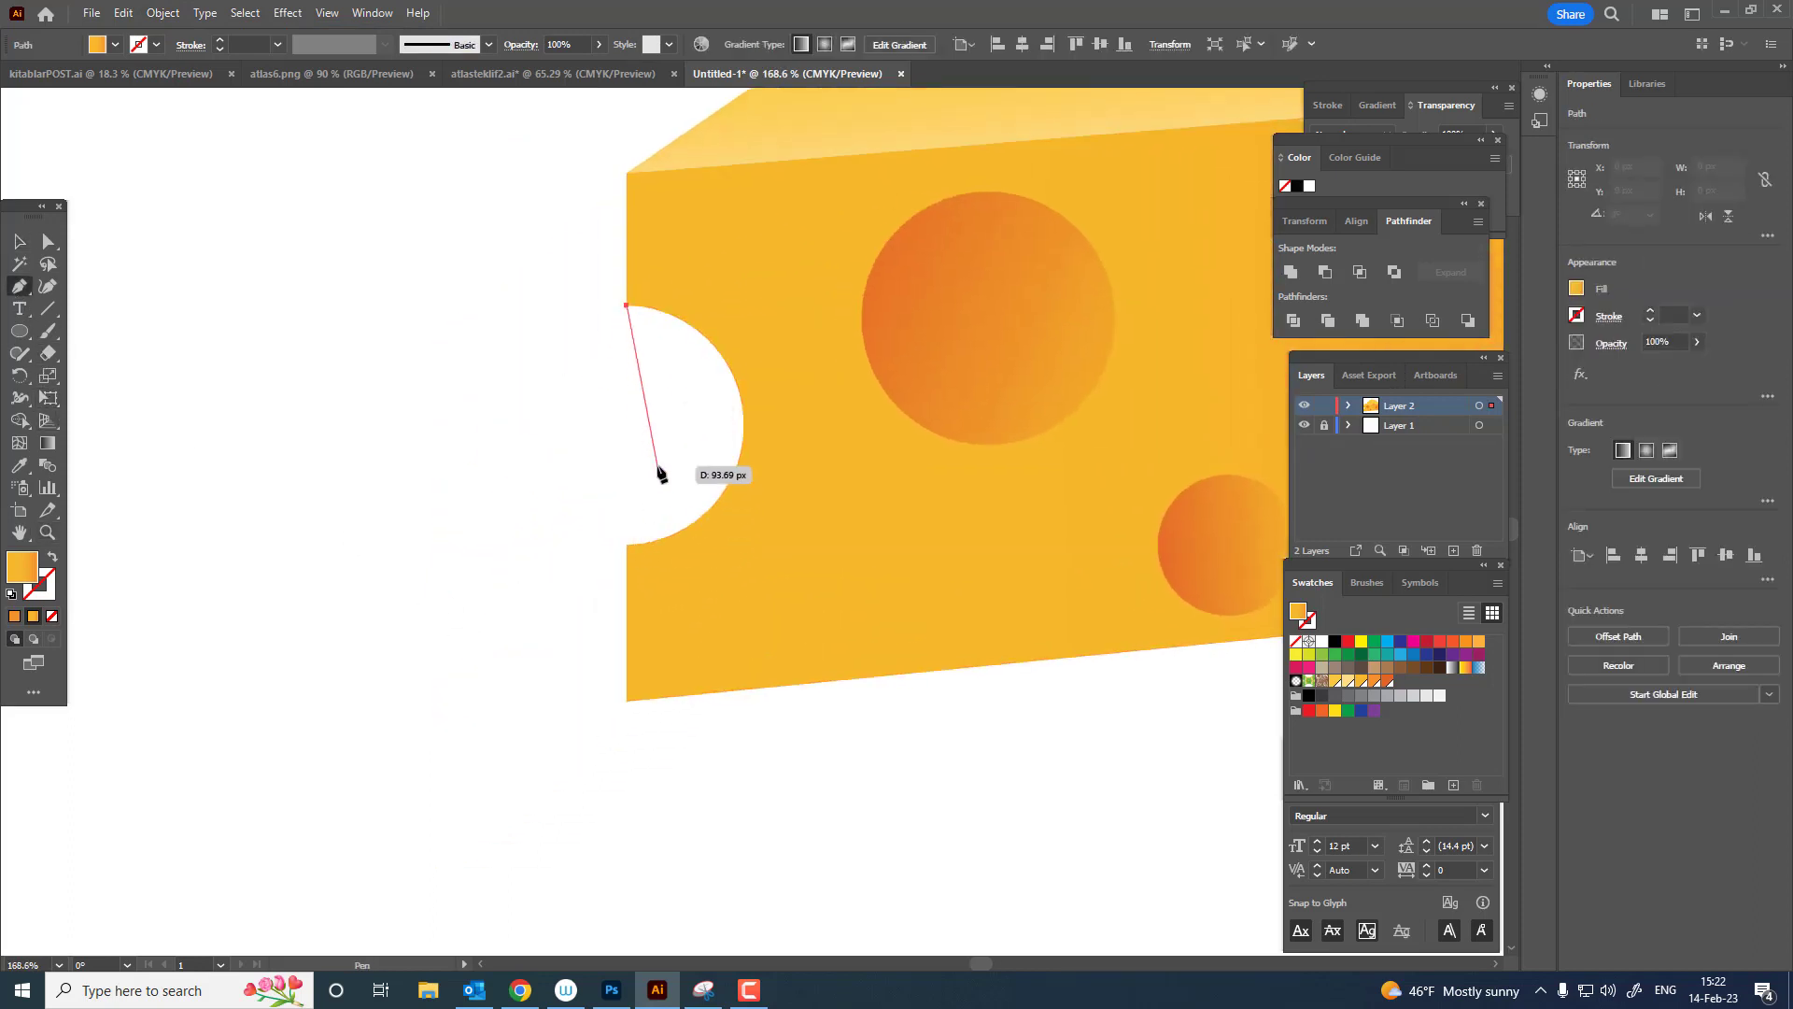
left_click(627, 545)
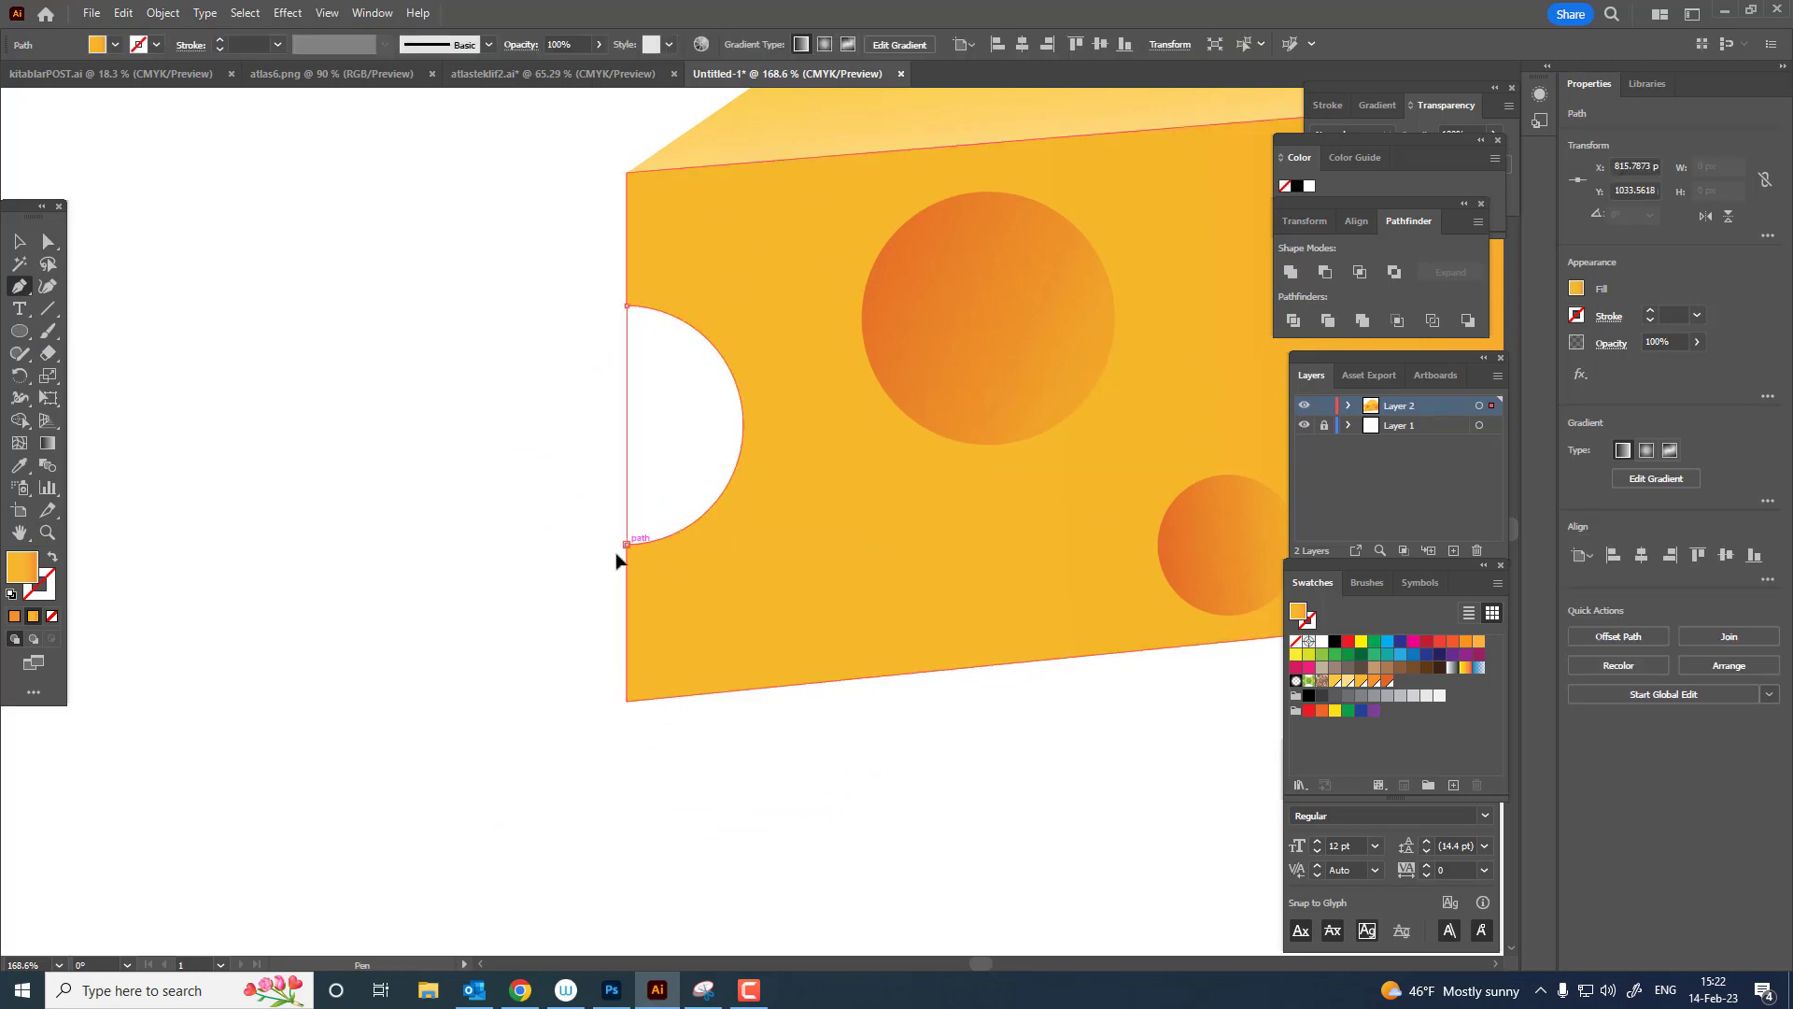
left_click_drag(616, 560, 468, 701)
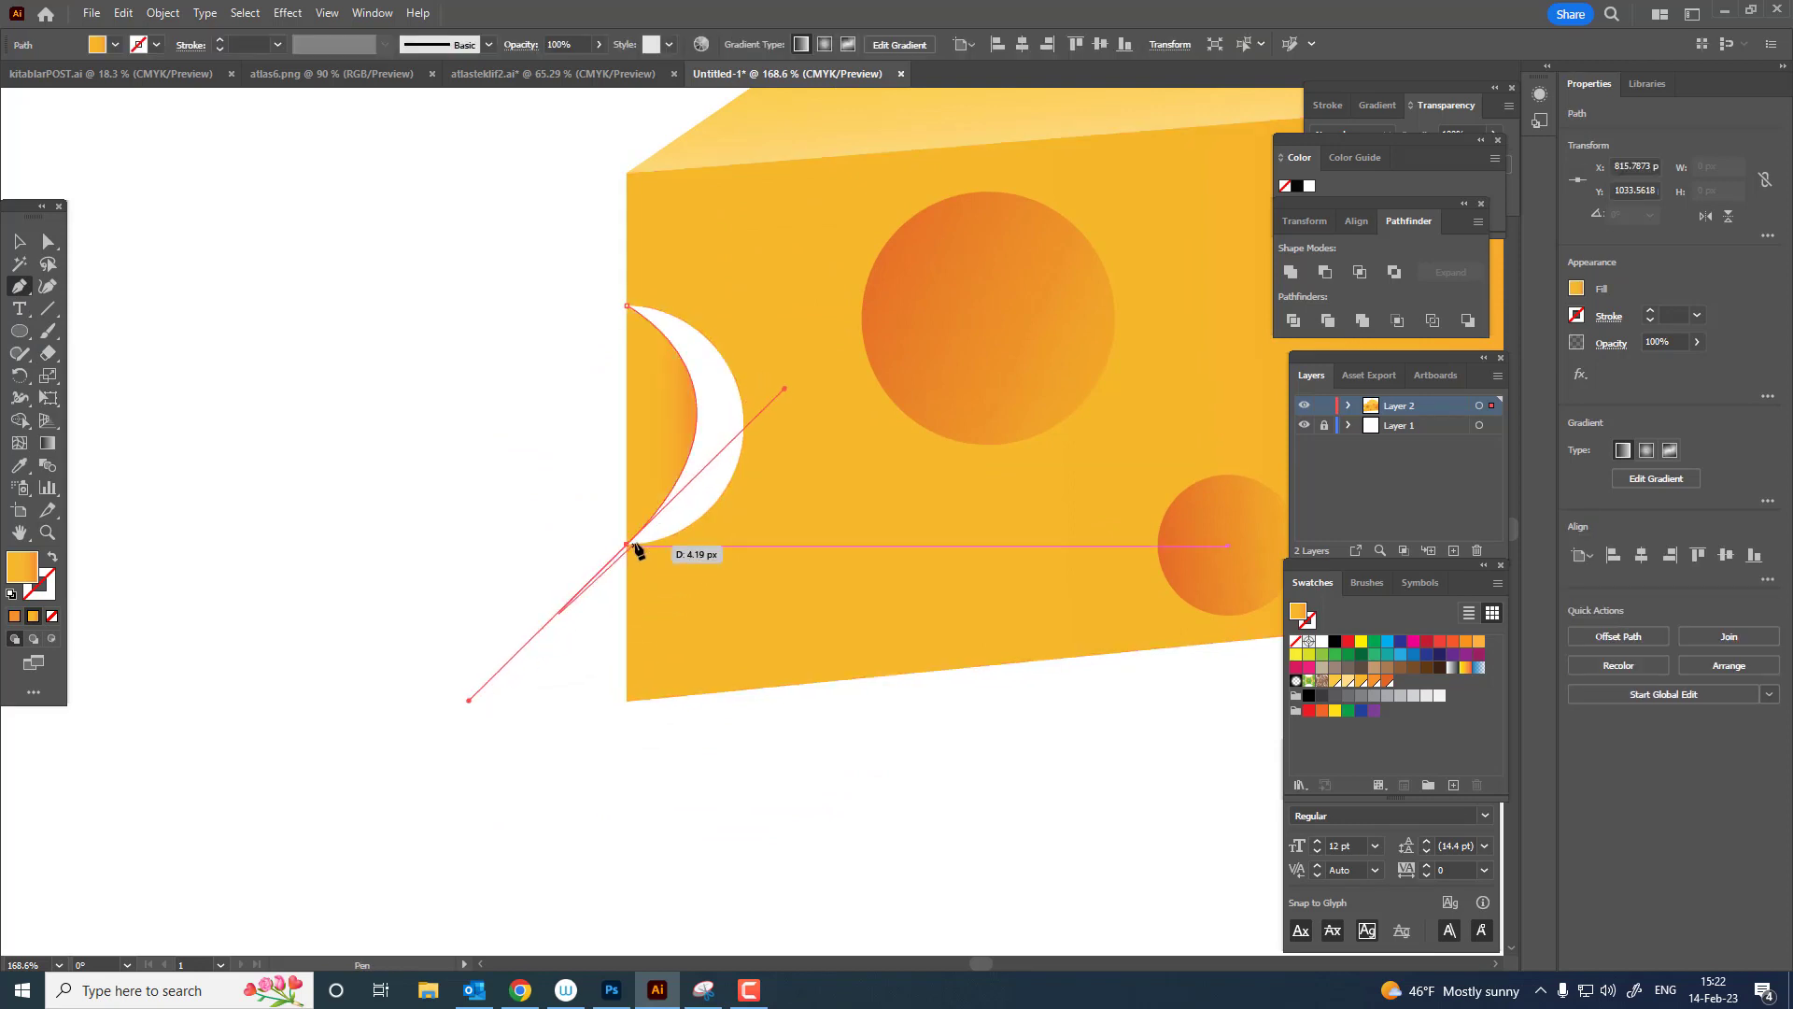
left_click(628, 545)
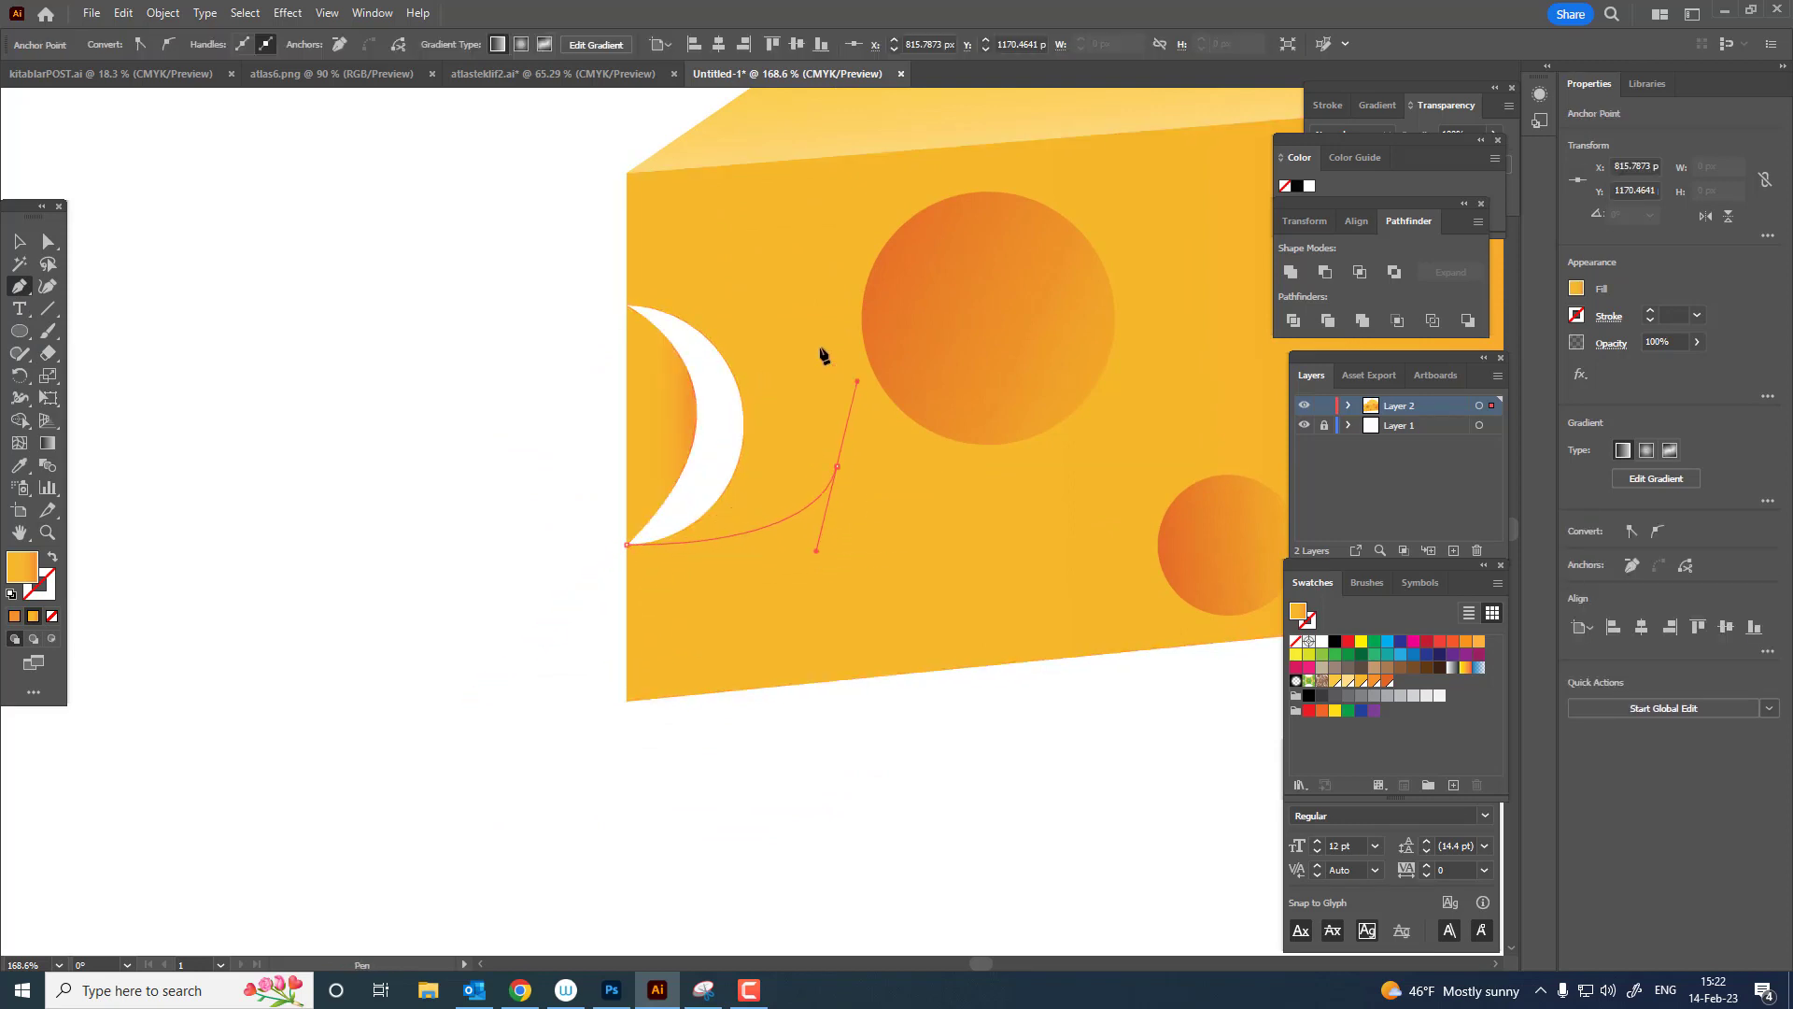
left_click_drag(627, 305, 574, 383)
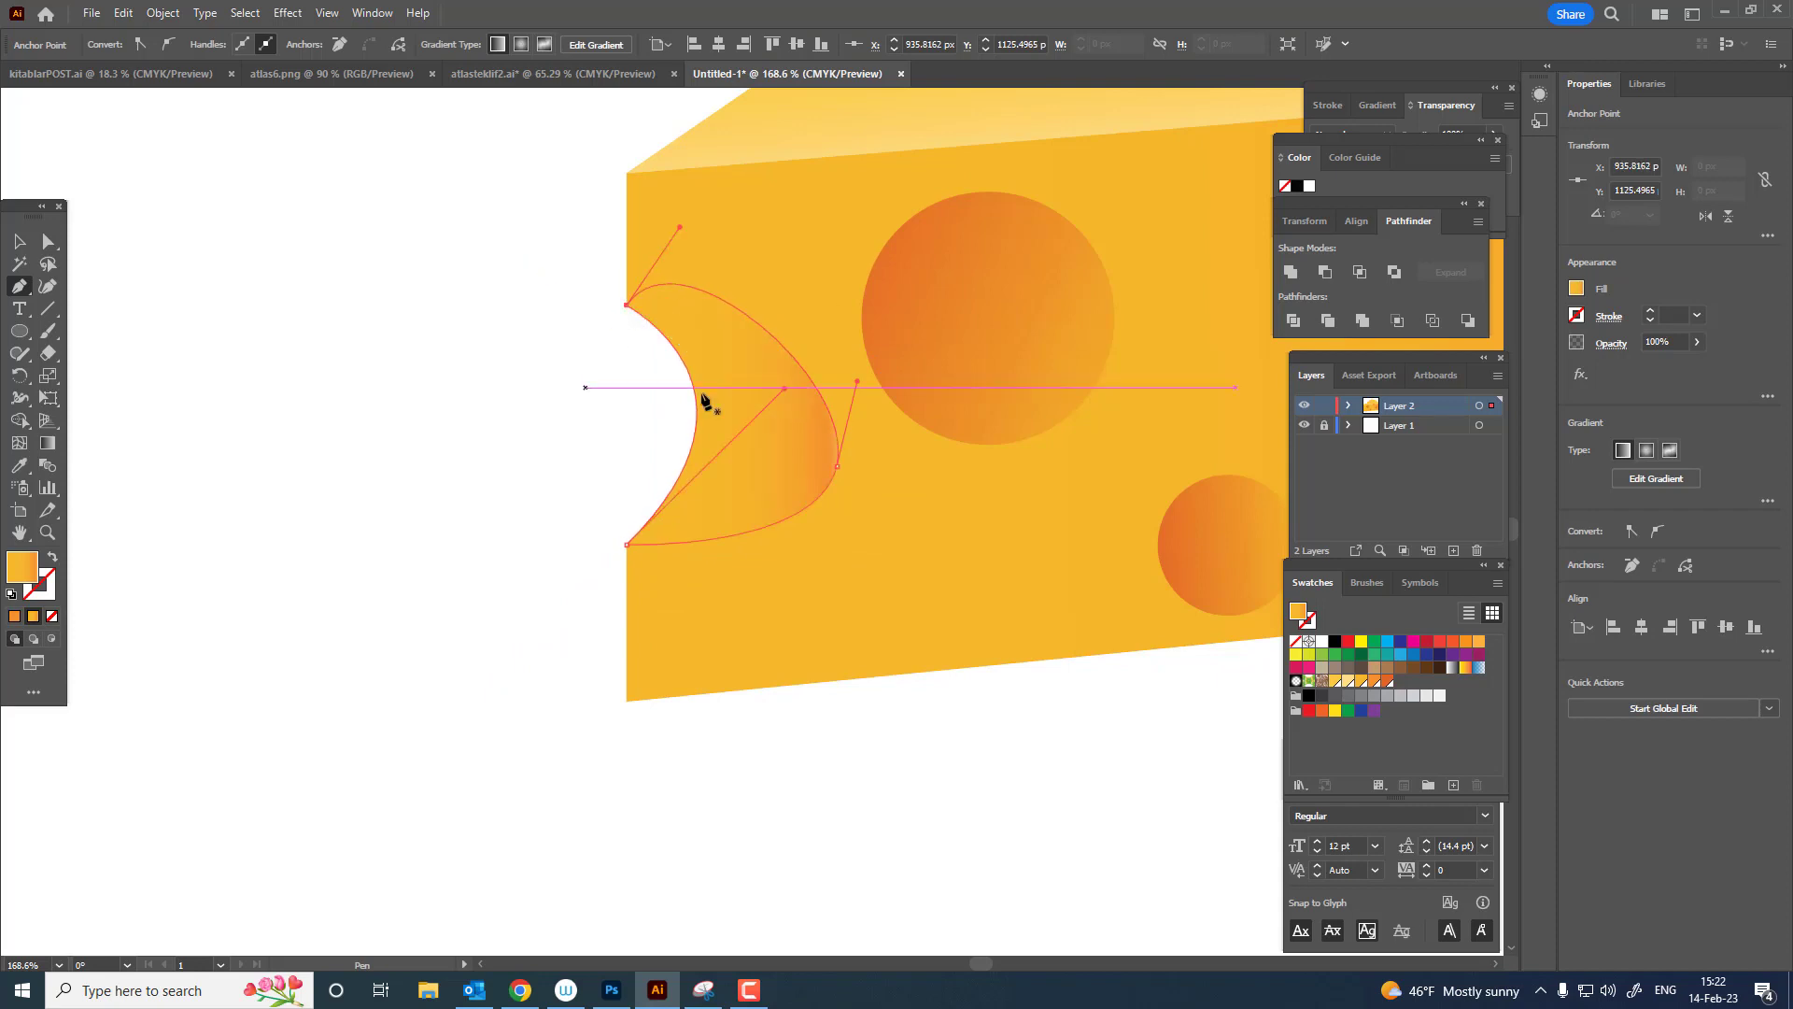
Send the new crescent to the back so it sits behind the side face.
key("ctrl+space")
left_click_drag(696, 401, 497, 580)
left_click_drag(664, 474, 509, 531)
left_click(20, 241)
left_click(157, 15)
left_click(441, 404)
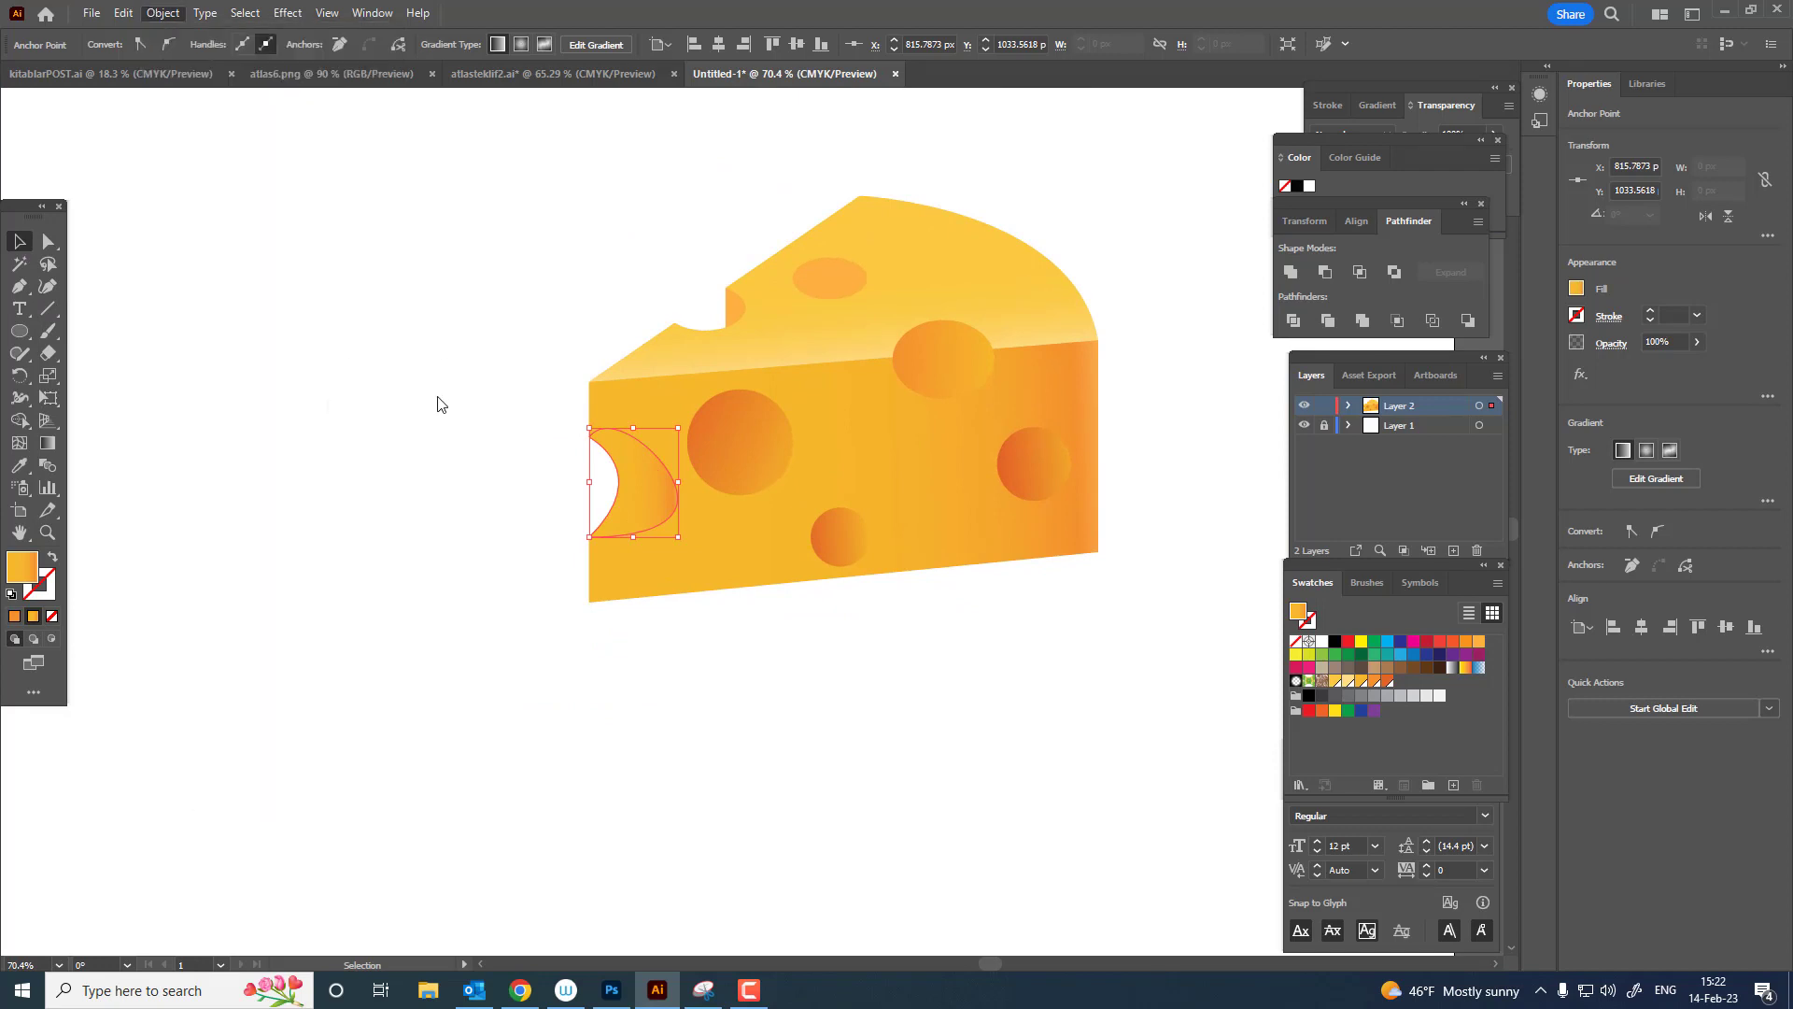
left_click(639, 496)
left_click(162, 14)
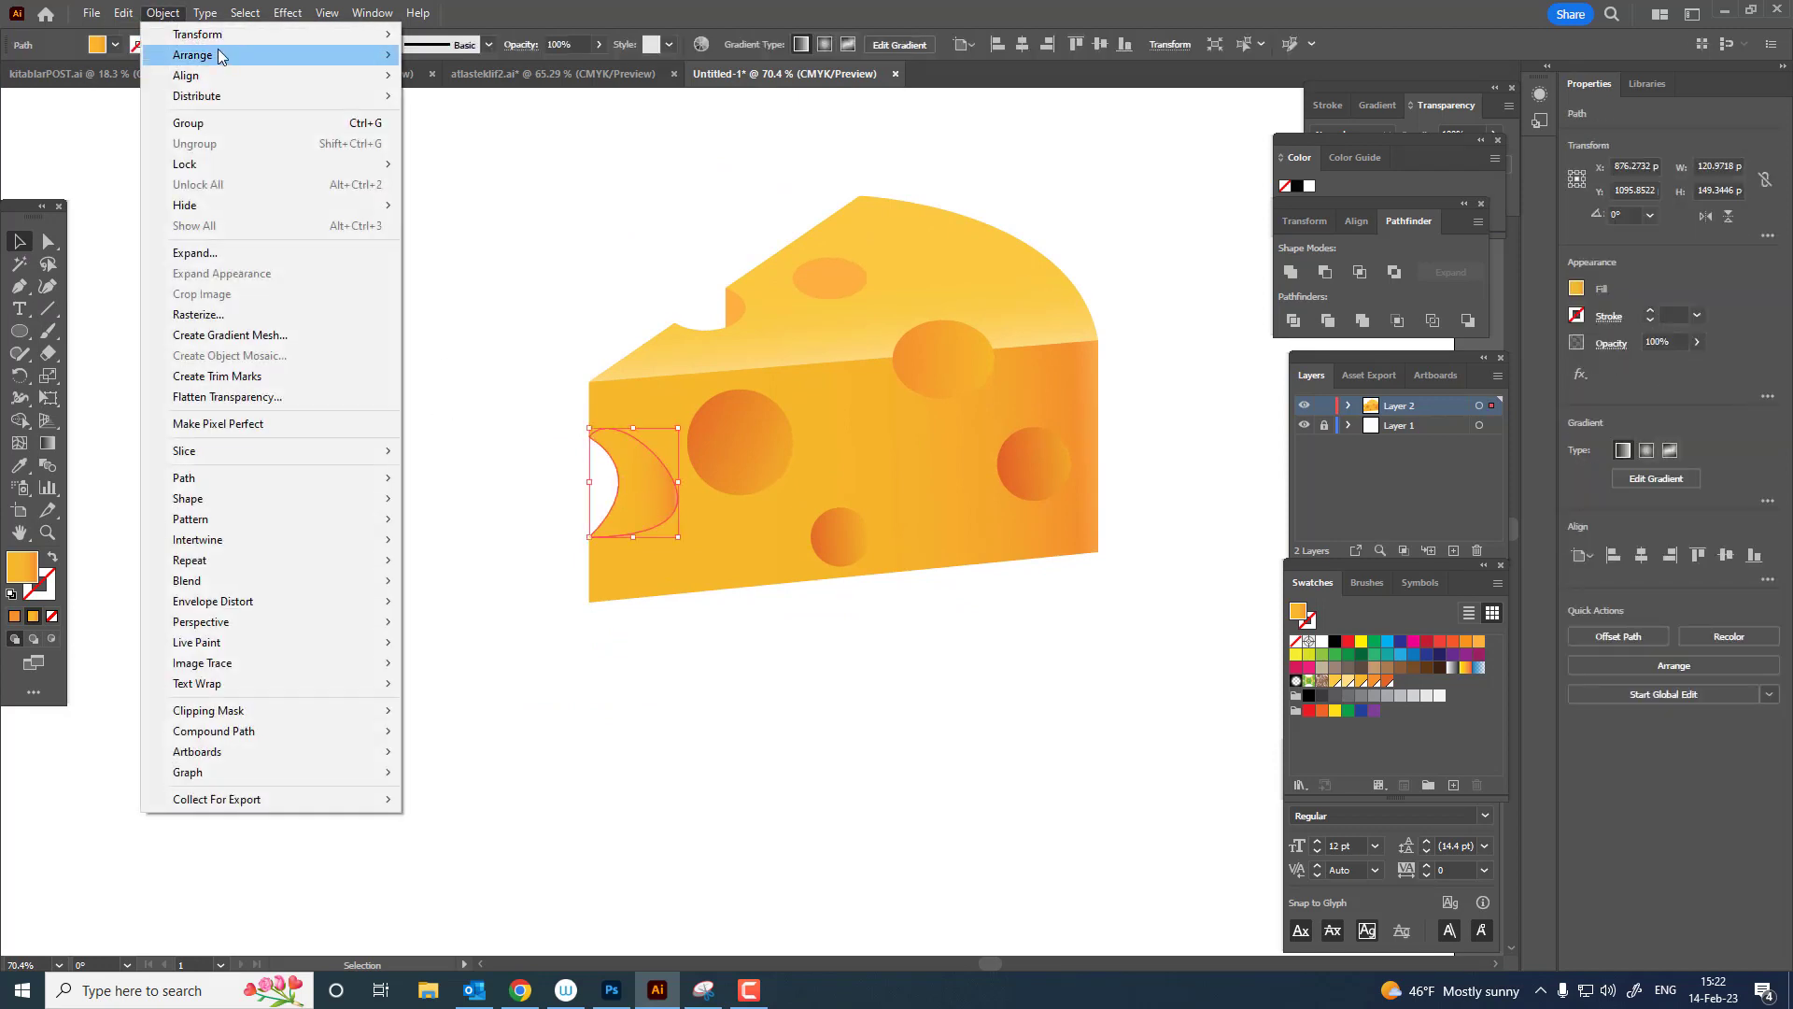
left_click(486, 119)
Remove the color stop at the right end of the crescent's gradient and change the gradient type to radial.
key("ctrl+space")
left_click(836, 391)
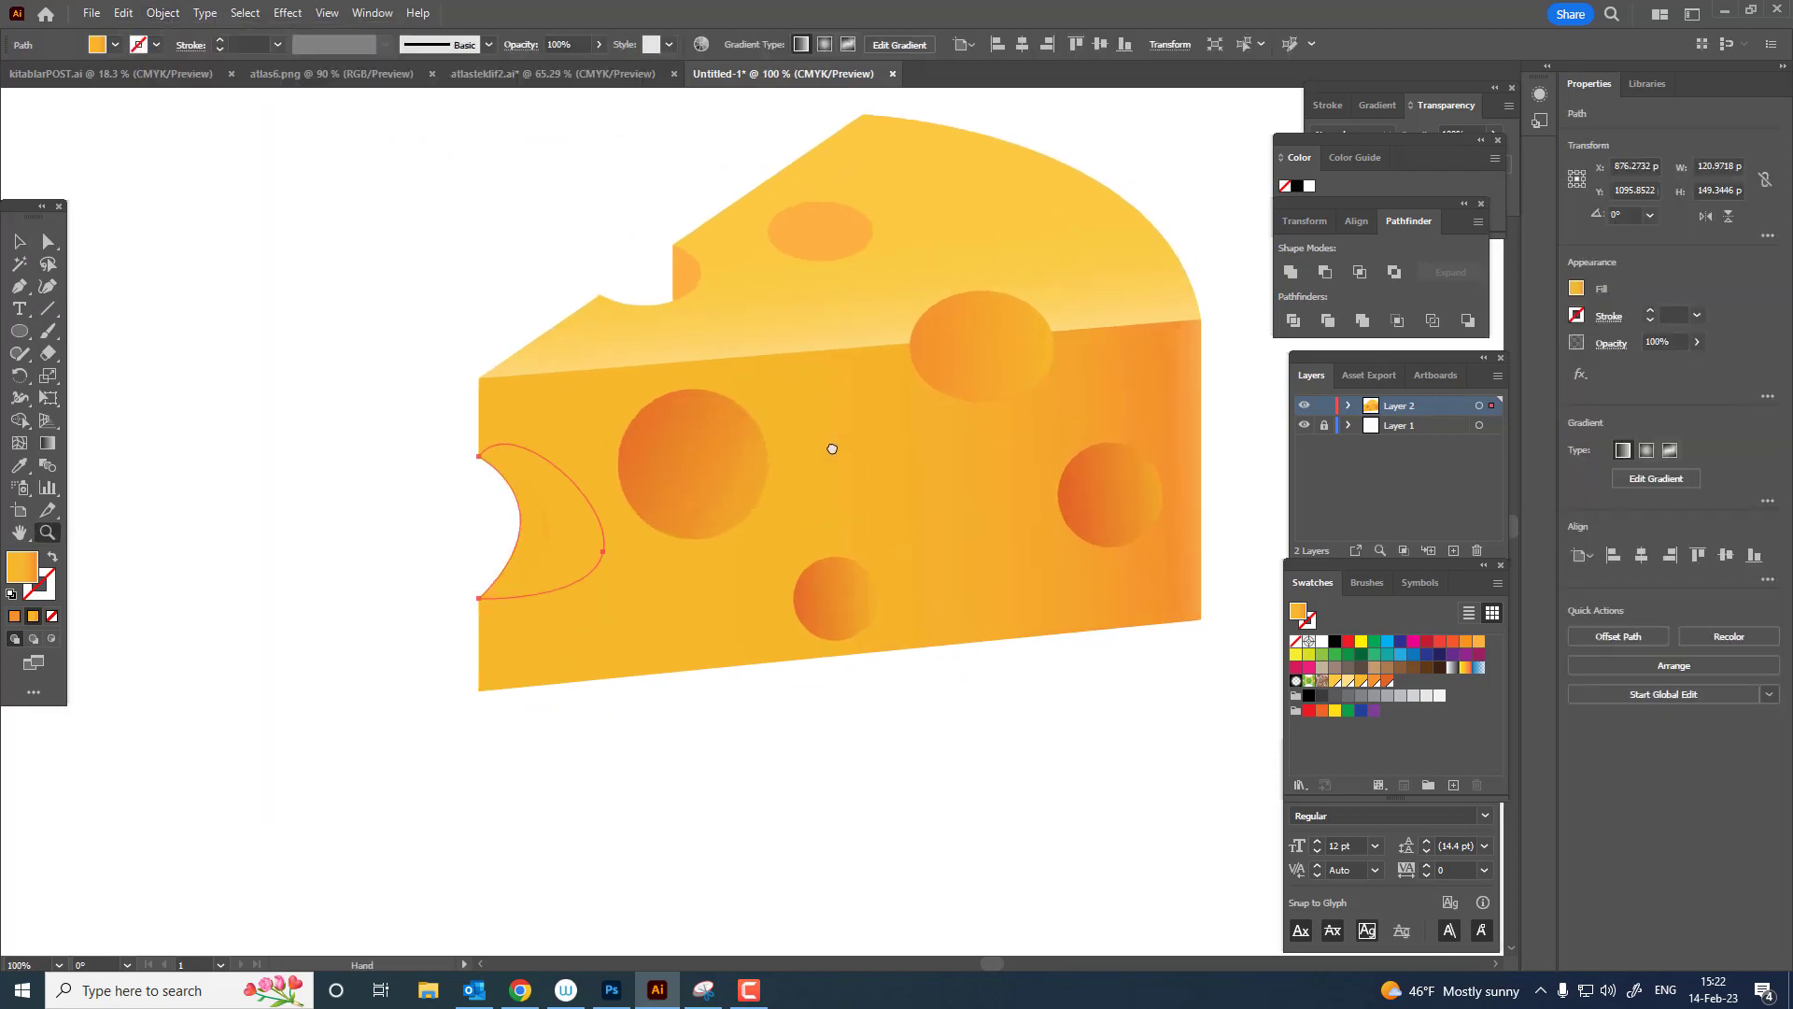
left_click_drag(832, 450, 620, 438)
left_click(53, 449)
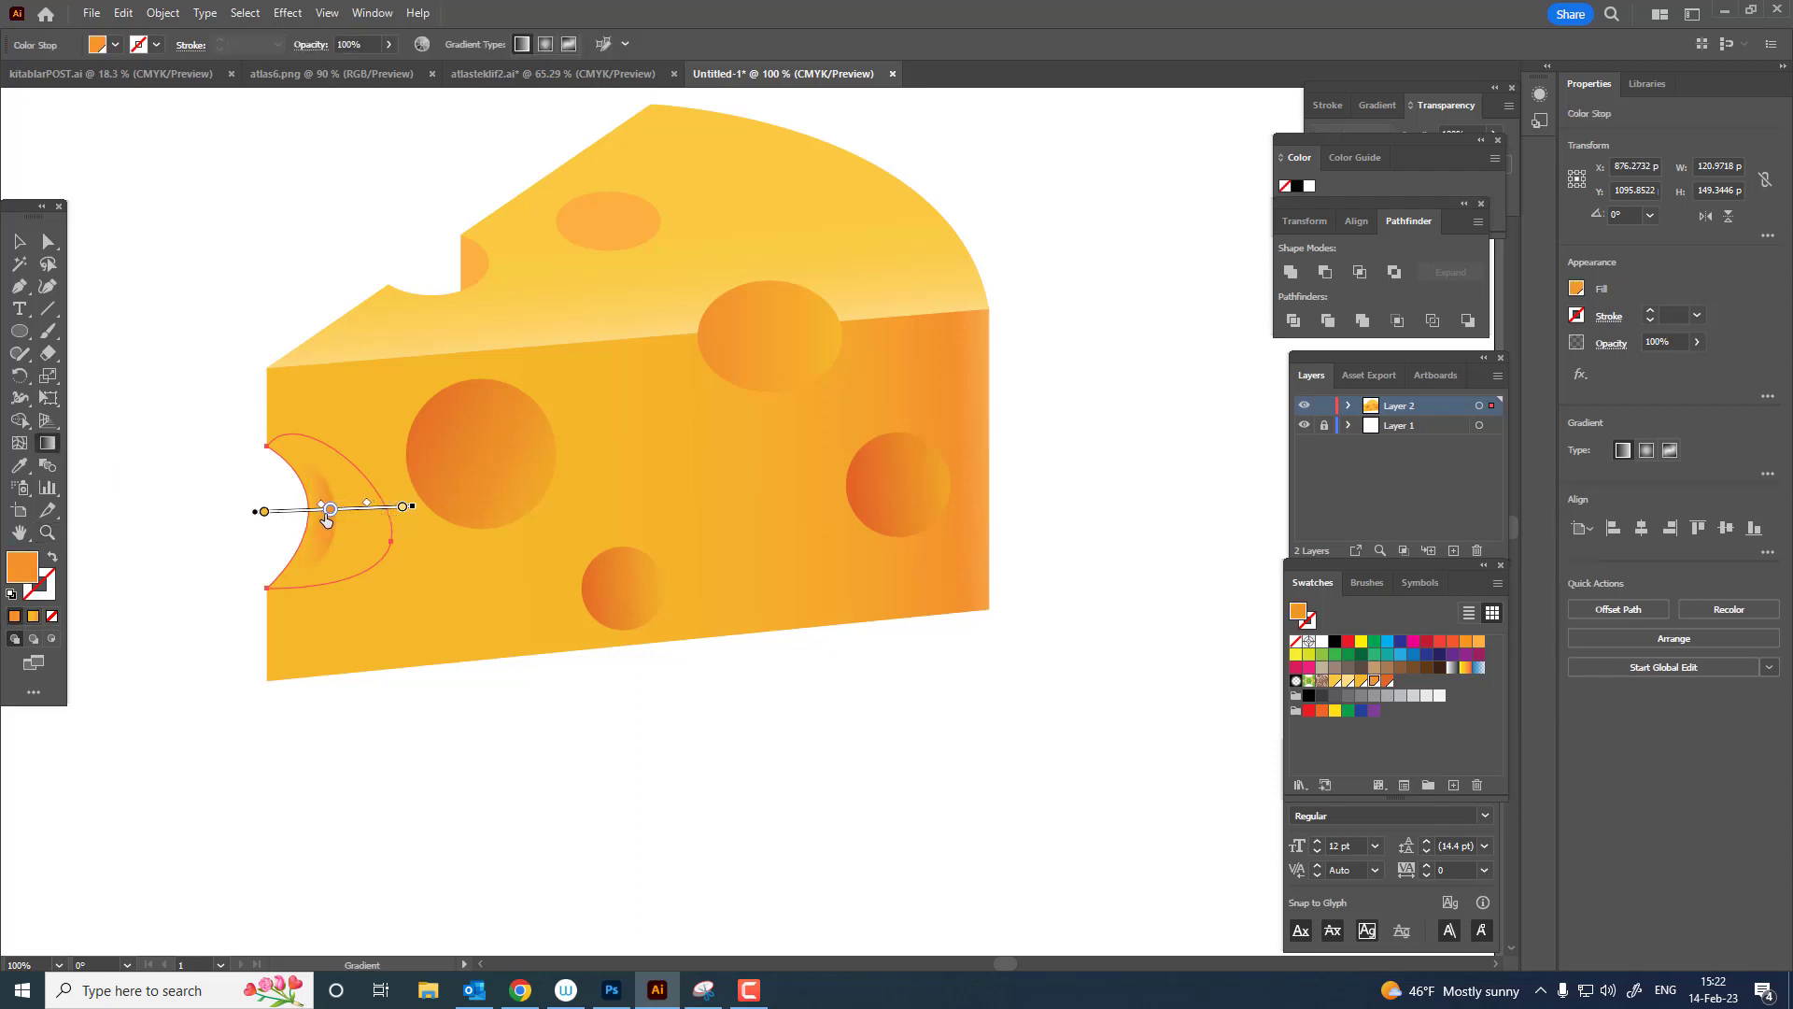
key("z")
left_click_drag(420, 508, 458, 588)
left_click(53, 441)
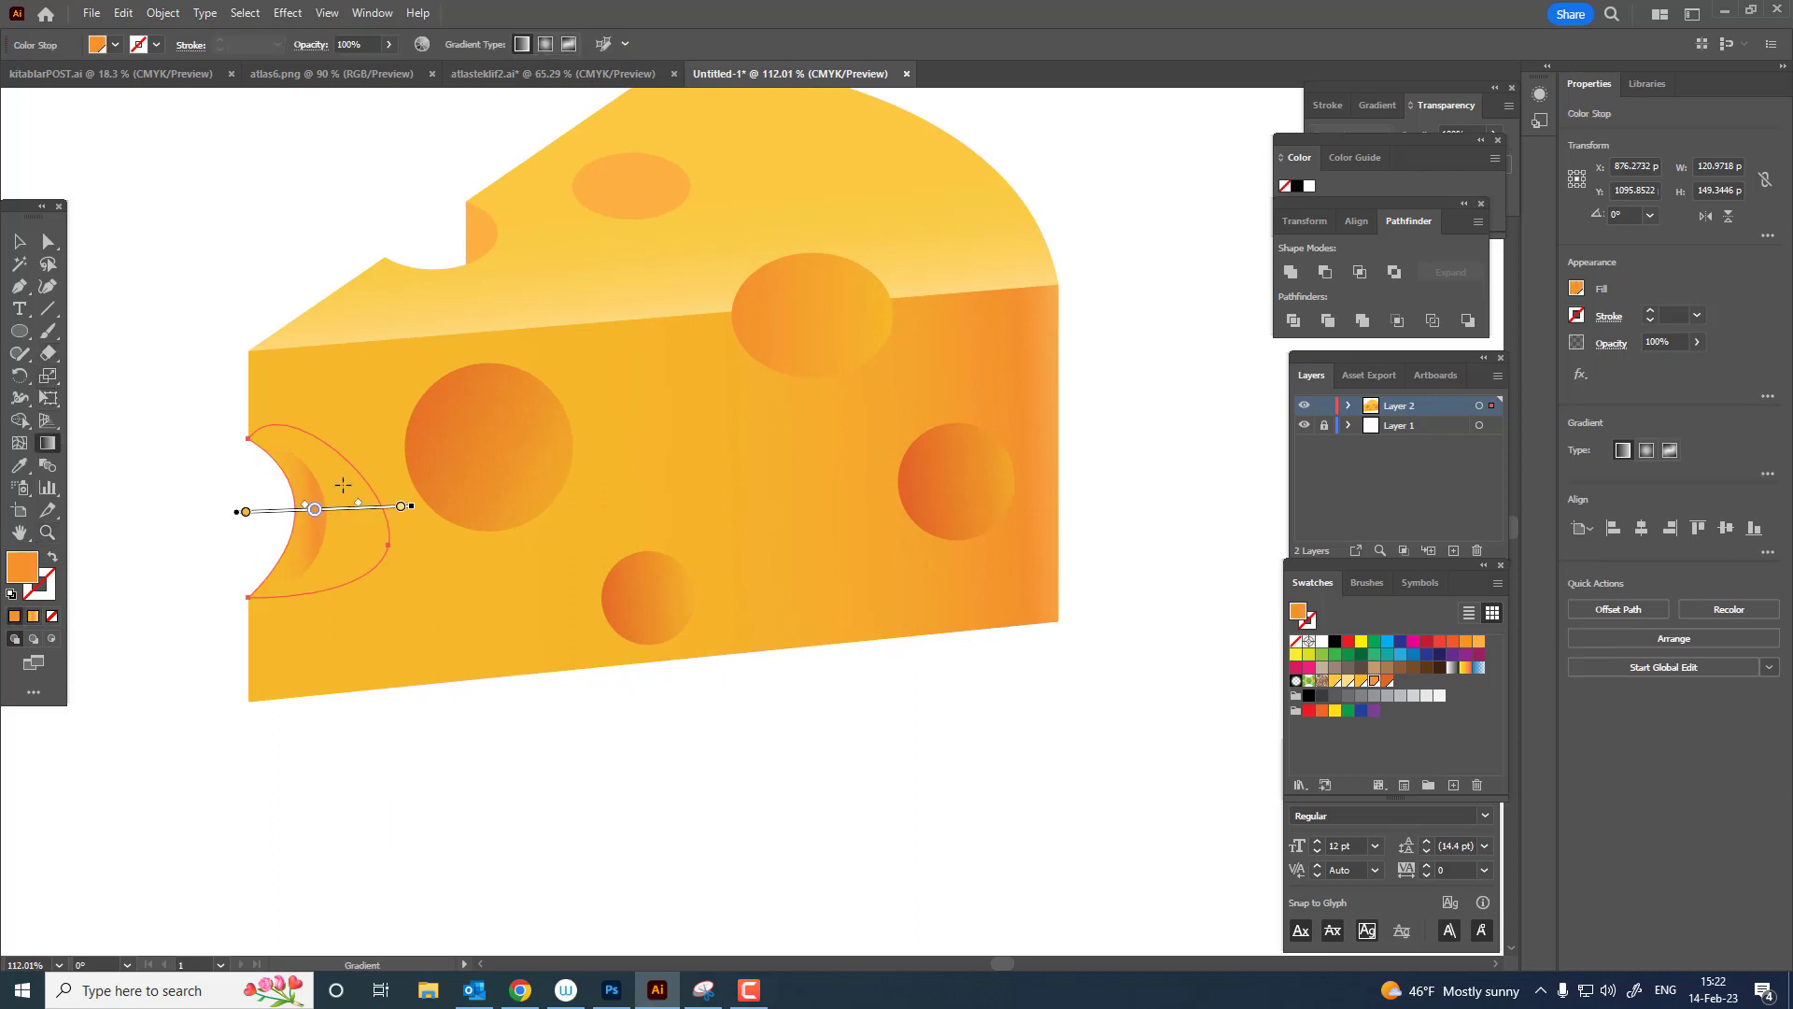
key("Delete")
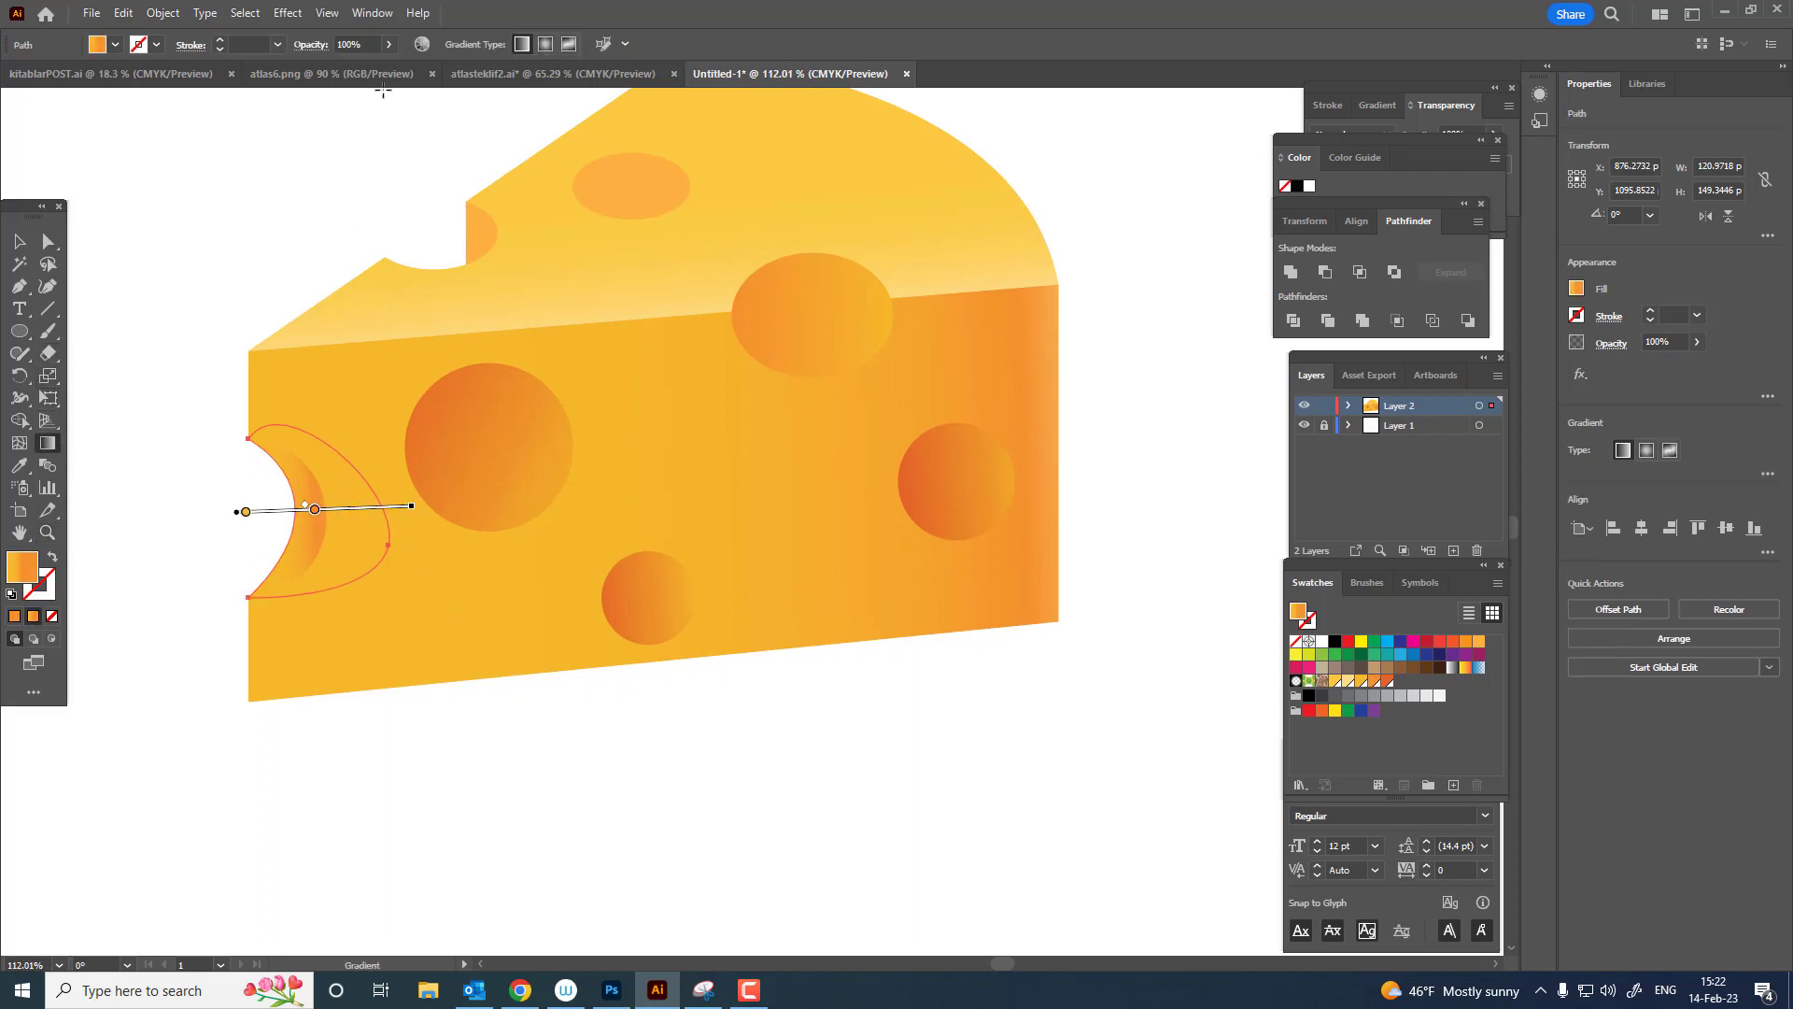
left_click(542, 46)
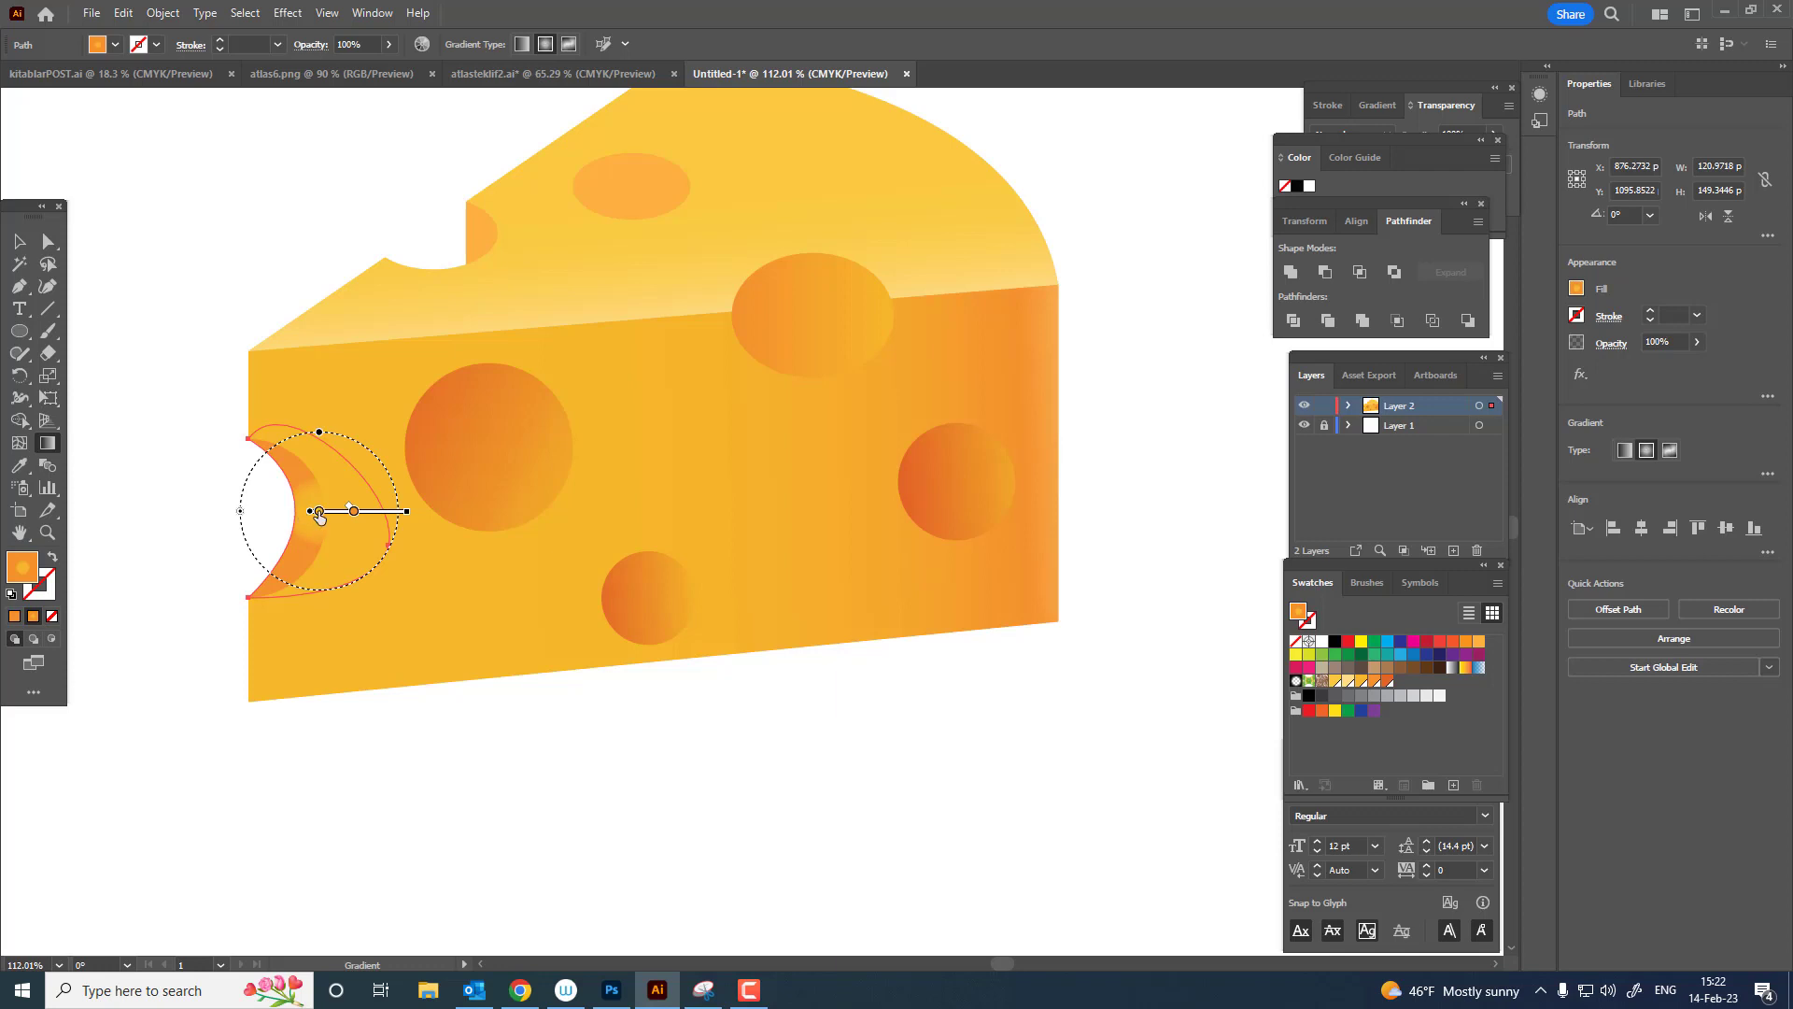
Centre the crescent's radial gradient on the notch opening and keep only the yellow-orange inner and orange outer color stops.
left_click_drag(338, 518, 274, 517)
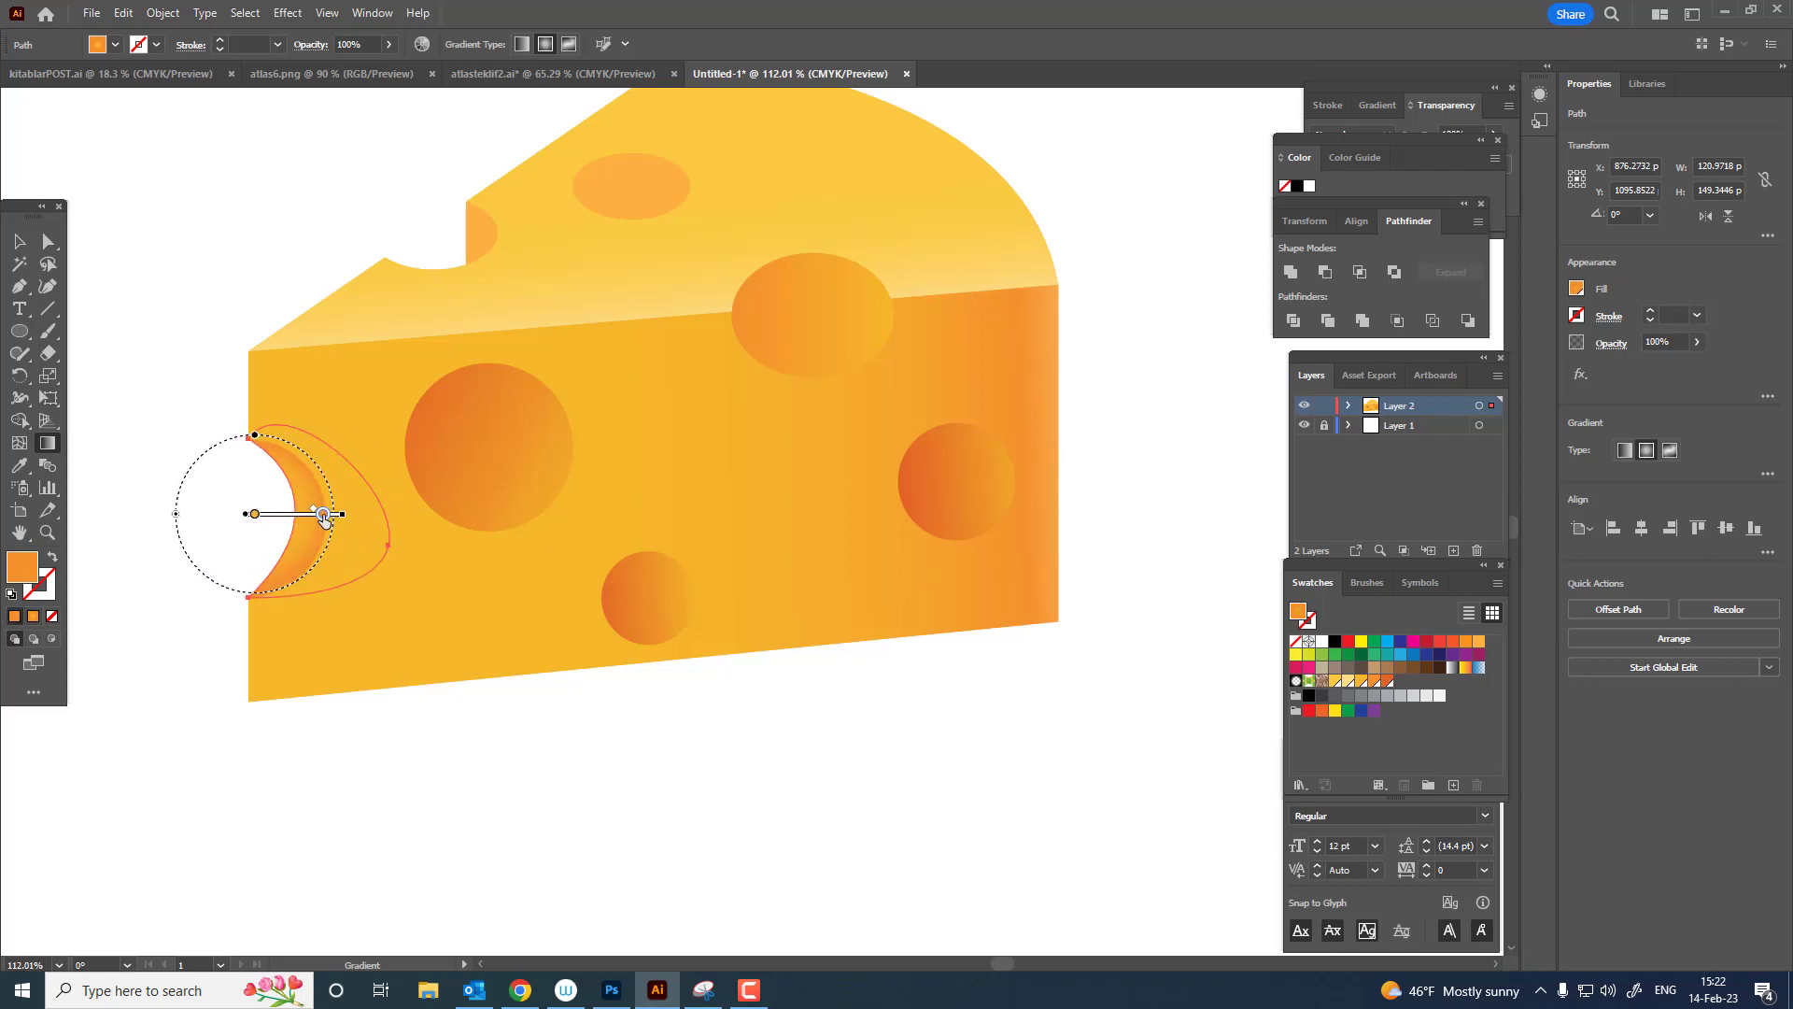
left_click(324, 514)
left_click(301, 516)
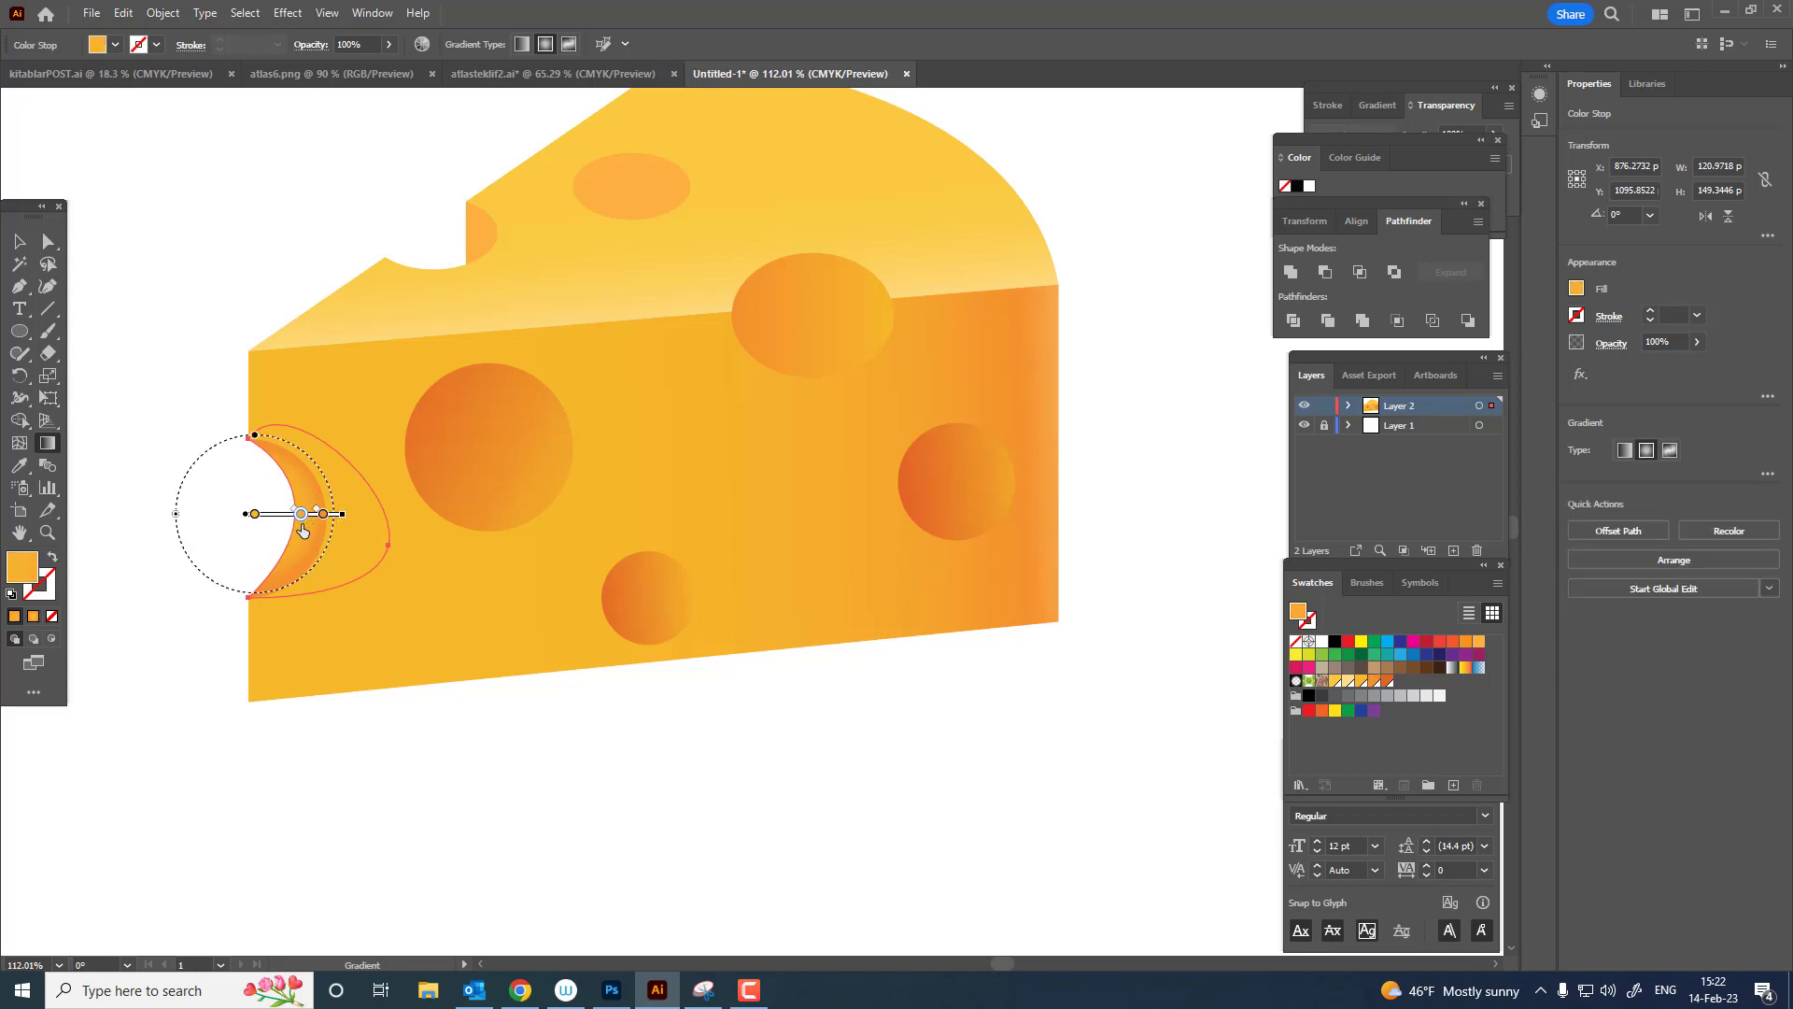
key("Delete")
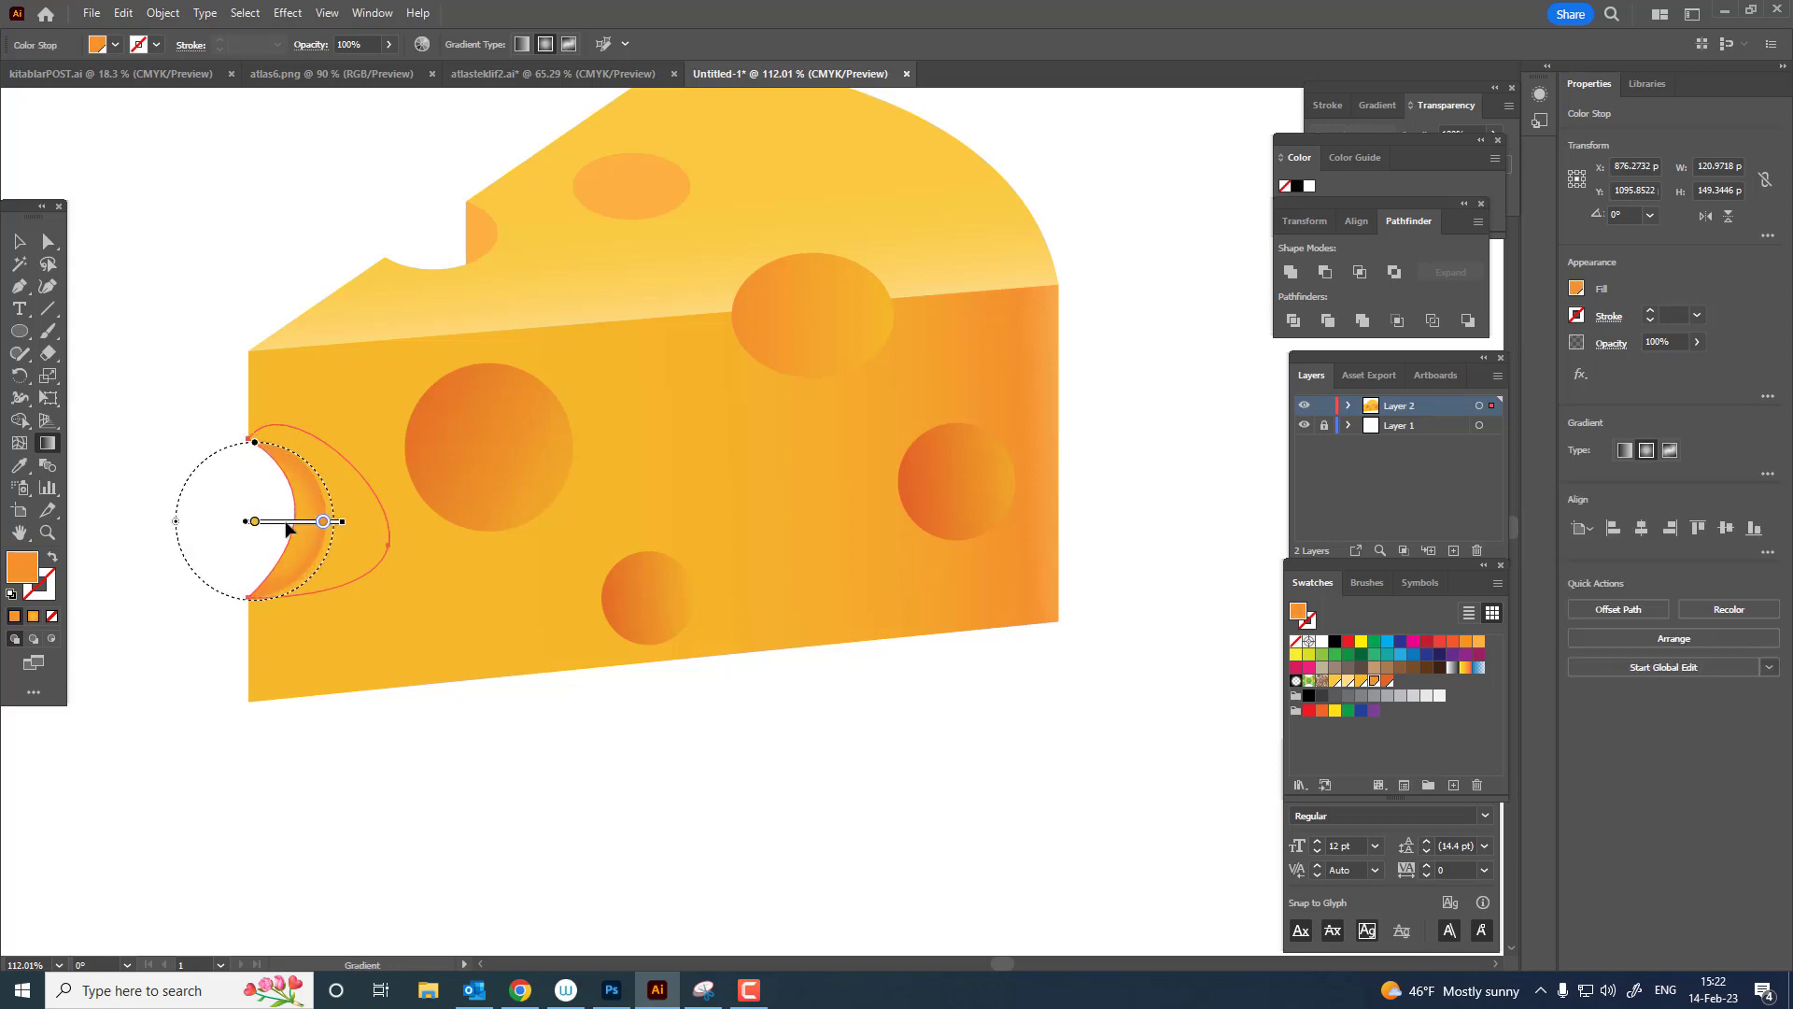
key("z")
left_click_drag(367, 415, 279, 520)
left_click(18, 242)
left_click(515, 645)
left_click_drag(550, 668, 671, 724)
key("z")
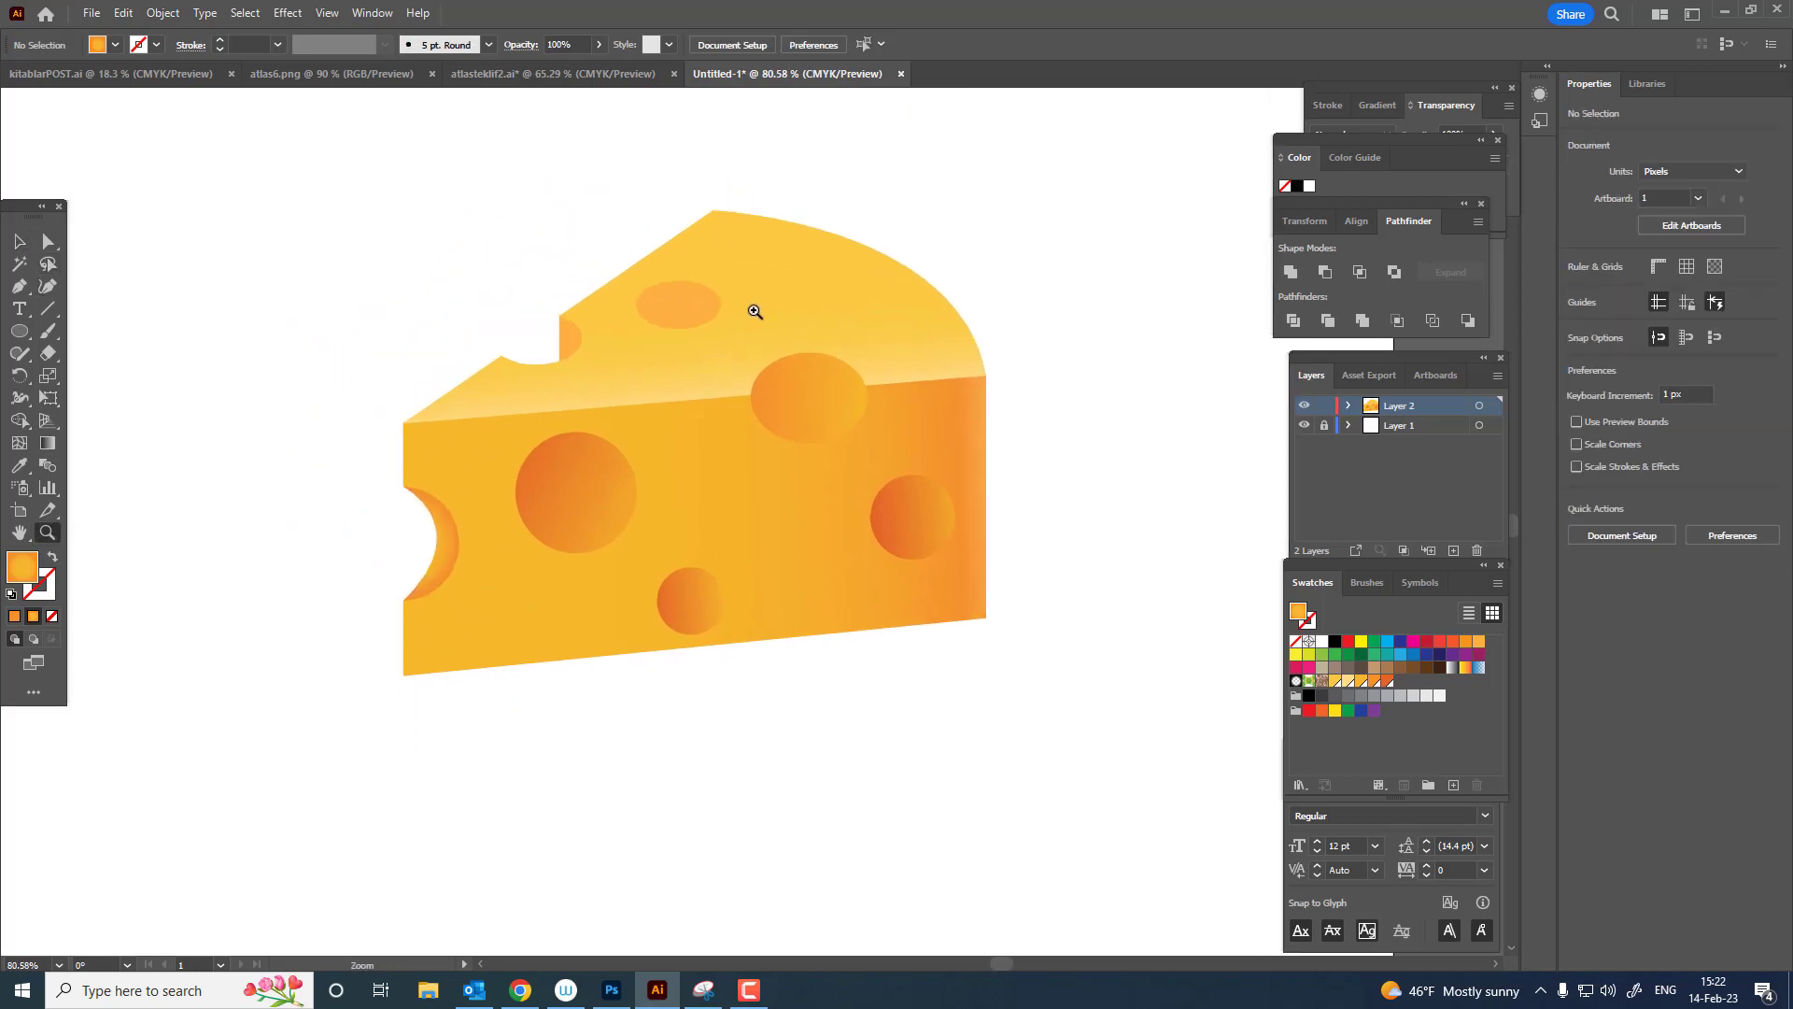
left_click_drag(839, 365, 899, 440)
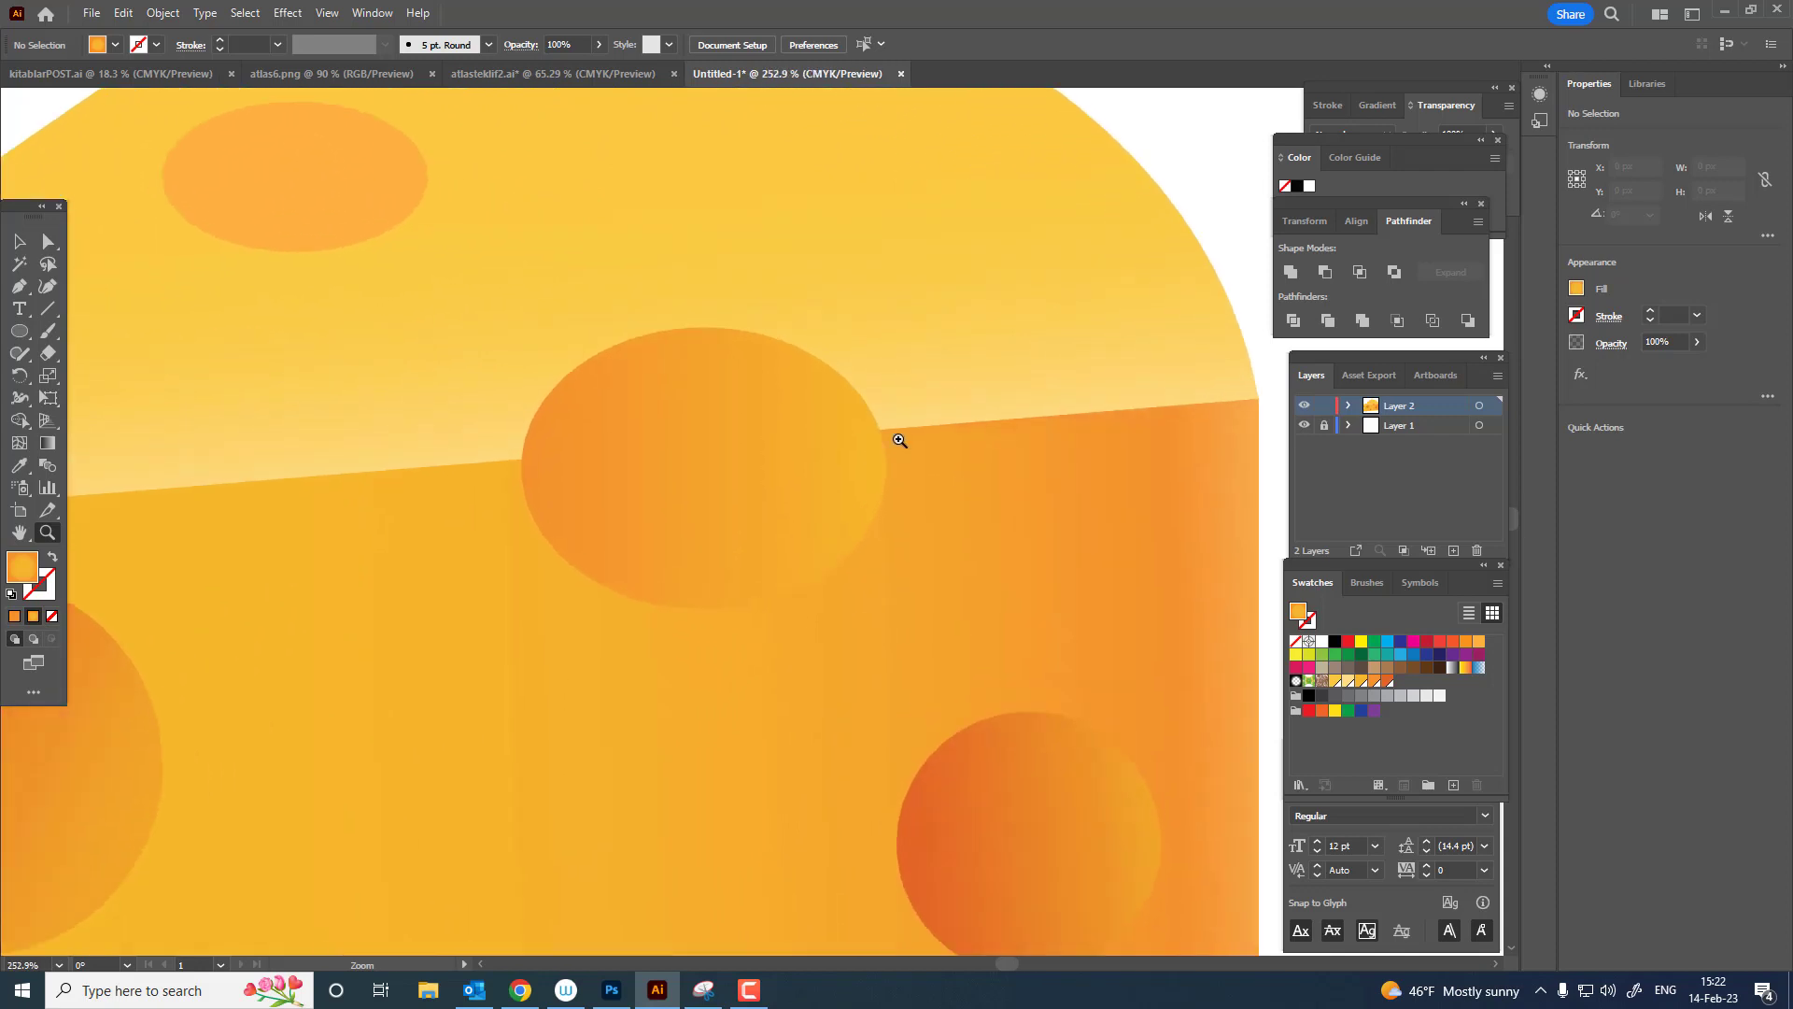
left_click(21, 291)
left_click_drag(459, 406, 623, 577)
Apply the radial yellow-orange to orange gradient to the top face's cut hole, running diagonally from below its right side past its upper left.
key("z")
left_click_drag(602, 372, 412, 369)
left_click(21, 243)
left_click(214, 437)
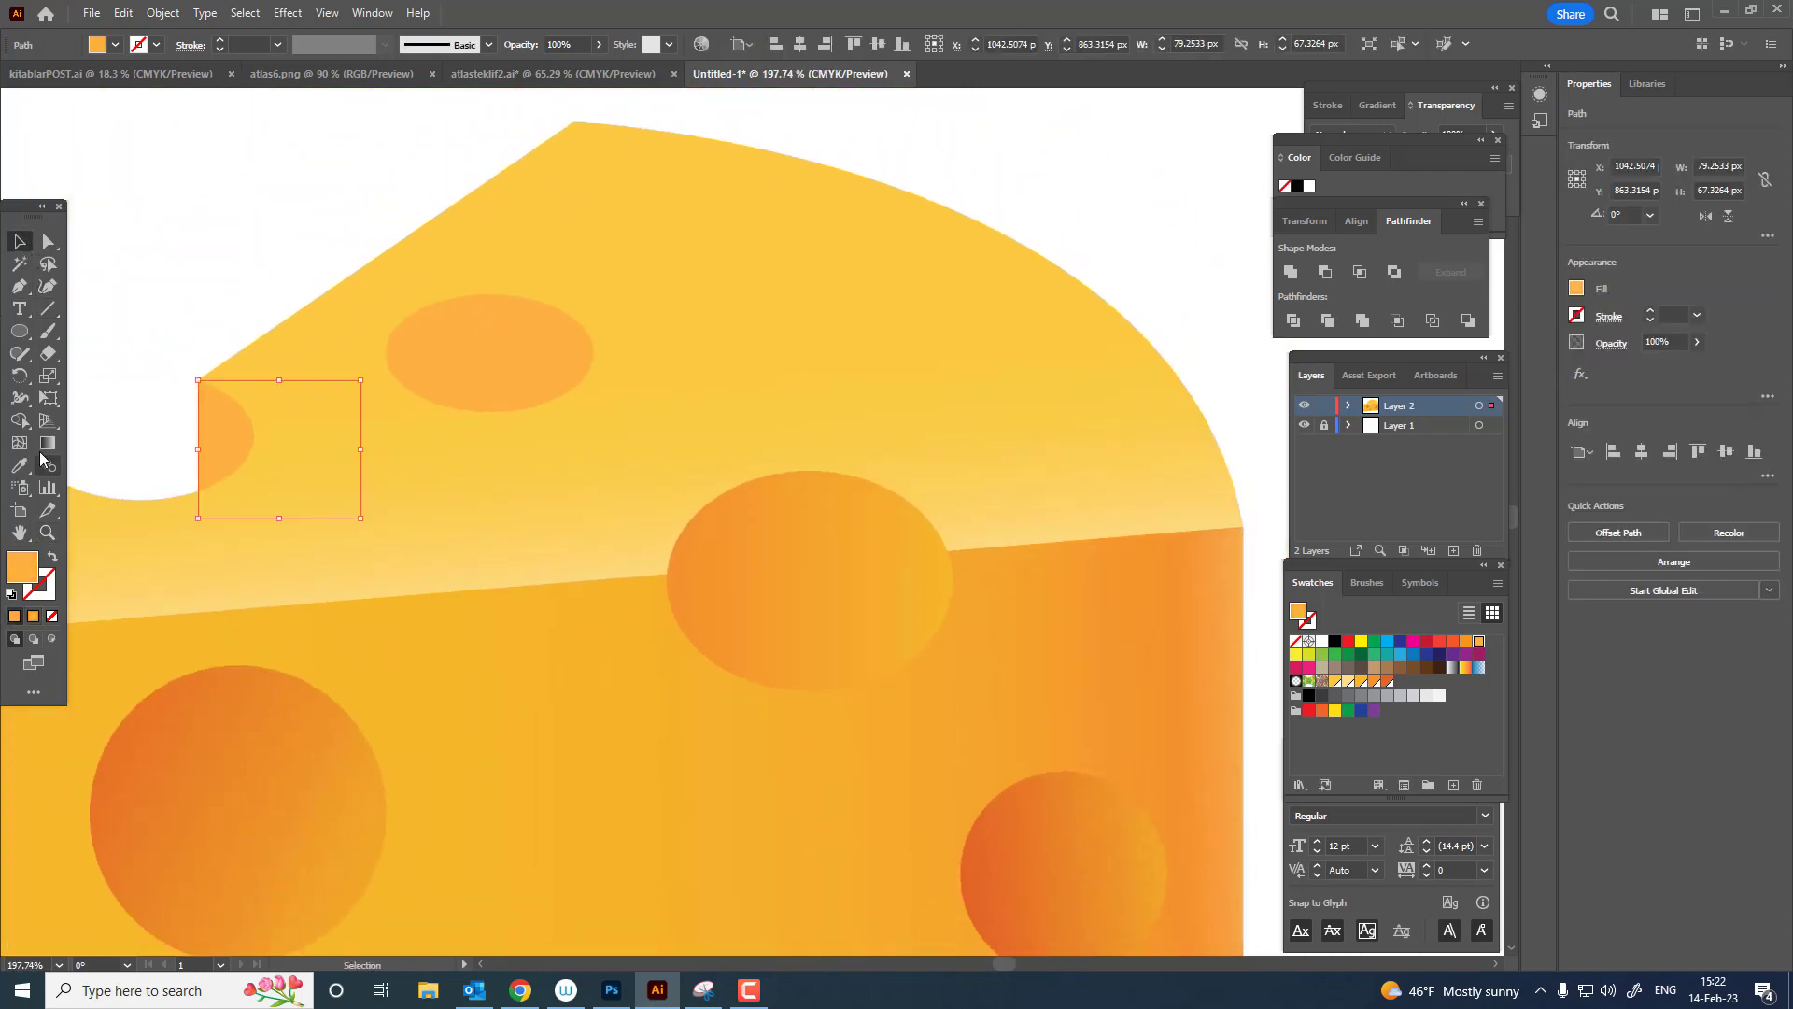
left_click(48, 445)
left_click(245, 439)
mouse_move(327, 567)
left_mouse_down()
mouse_move(112, 352)
mouse_move(135, 369)
left_mouse_up()
Apply the same radial gradient to the top face's ellipse, running from outside its left edge to past its lower right.
key("z")
mouse_move(597, 391)
left_mouse_down()
mouse_move(348, 436)
mouse_move(448, 497)
left_mouse_up()
left_click(22, 242)
left_click(573, 380)
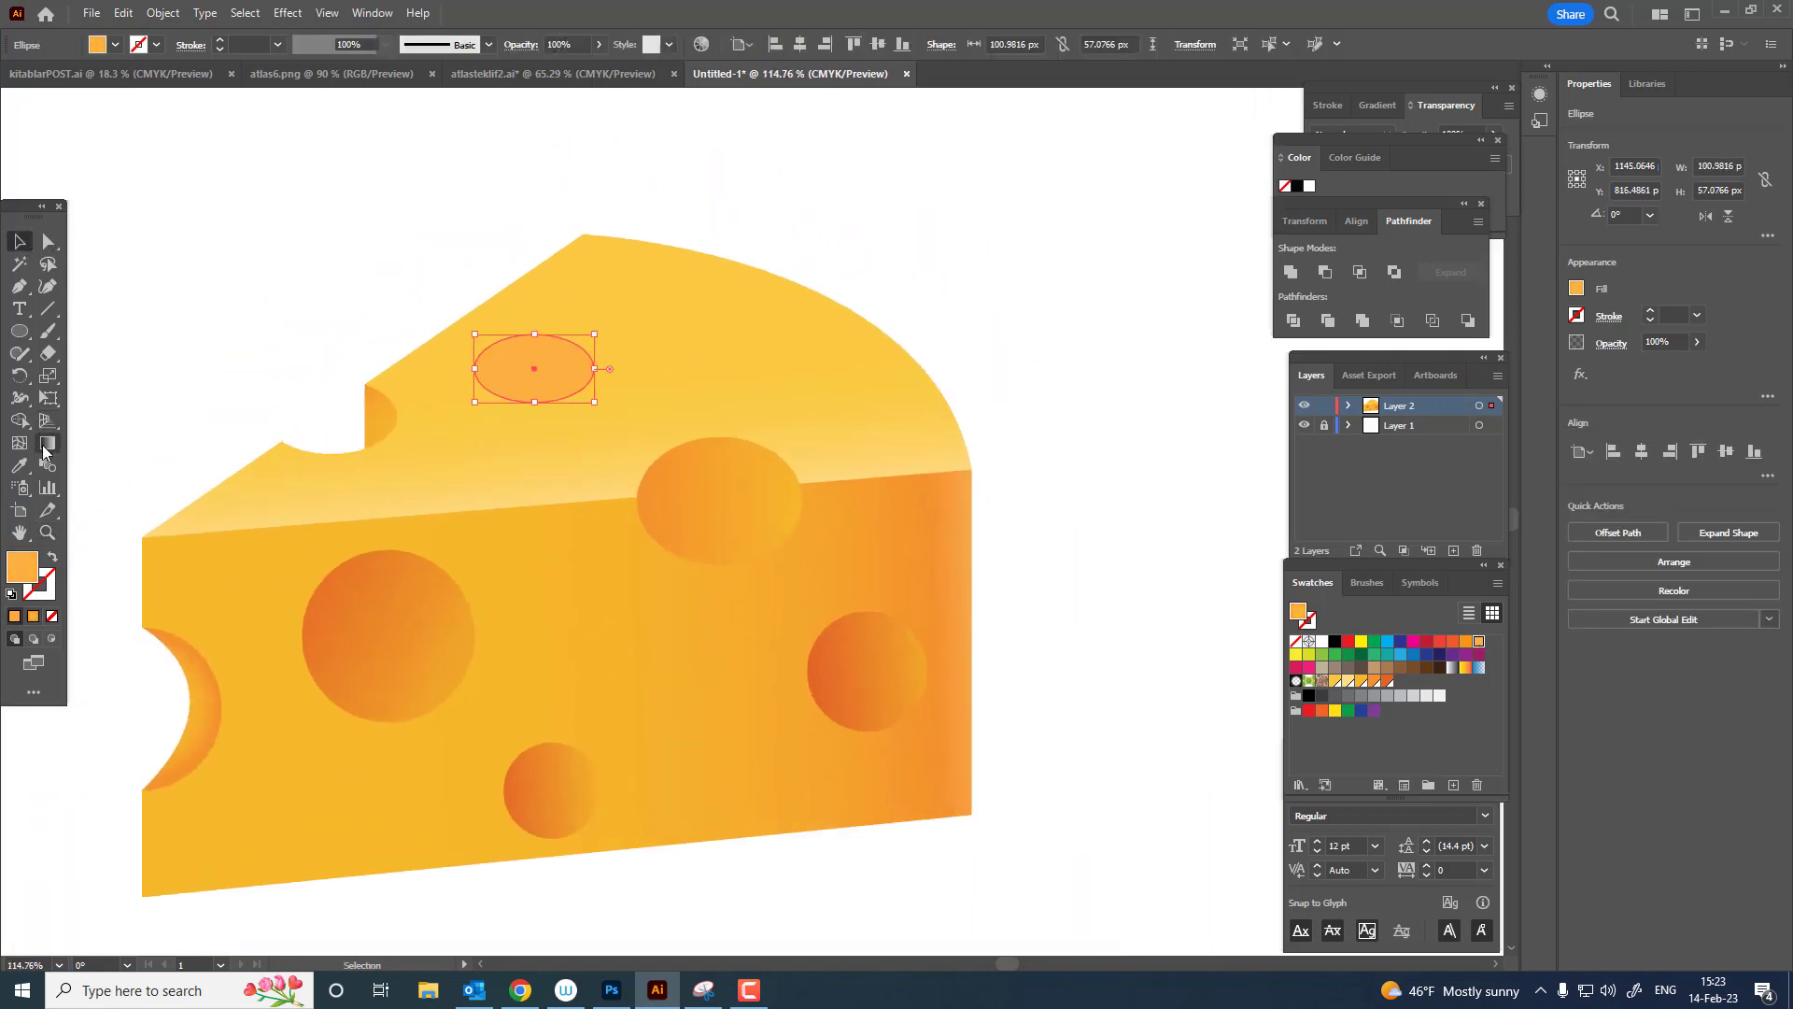
left_click(43, 452)
mouse_move(392, 376)
left_mouse_down()
mouse_move(632, 361)
mouse_move(440, 384)
mouse_move(630, 467)
left_mouse_up()
key("z")
left_click(22, 248)
left_click(417, 193)
Draw a thin crescent about 45 by 46 px along the upper-left rim of the hole between both faces and fill it pale yellow.
key("z")
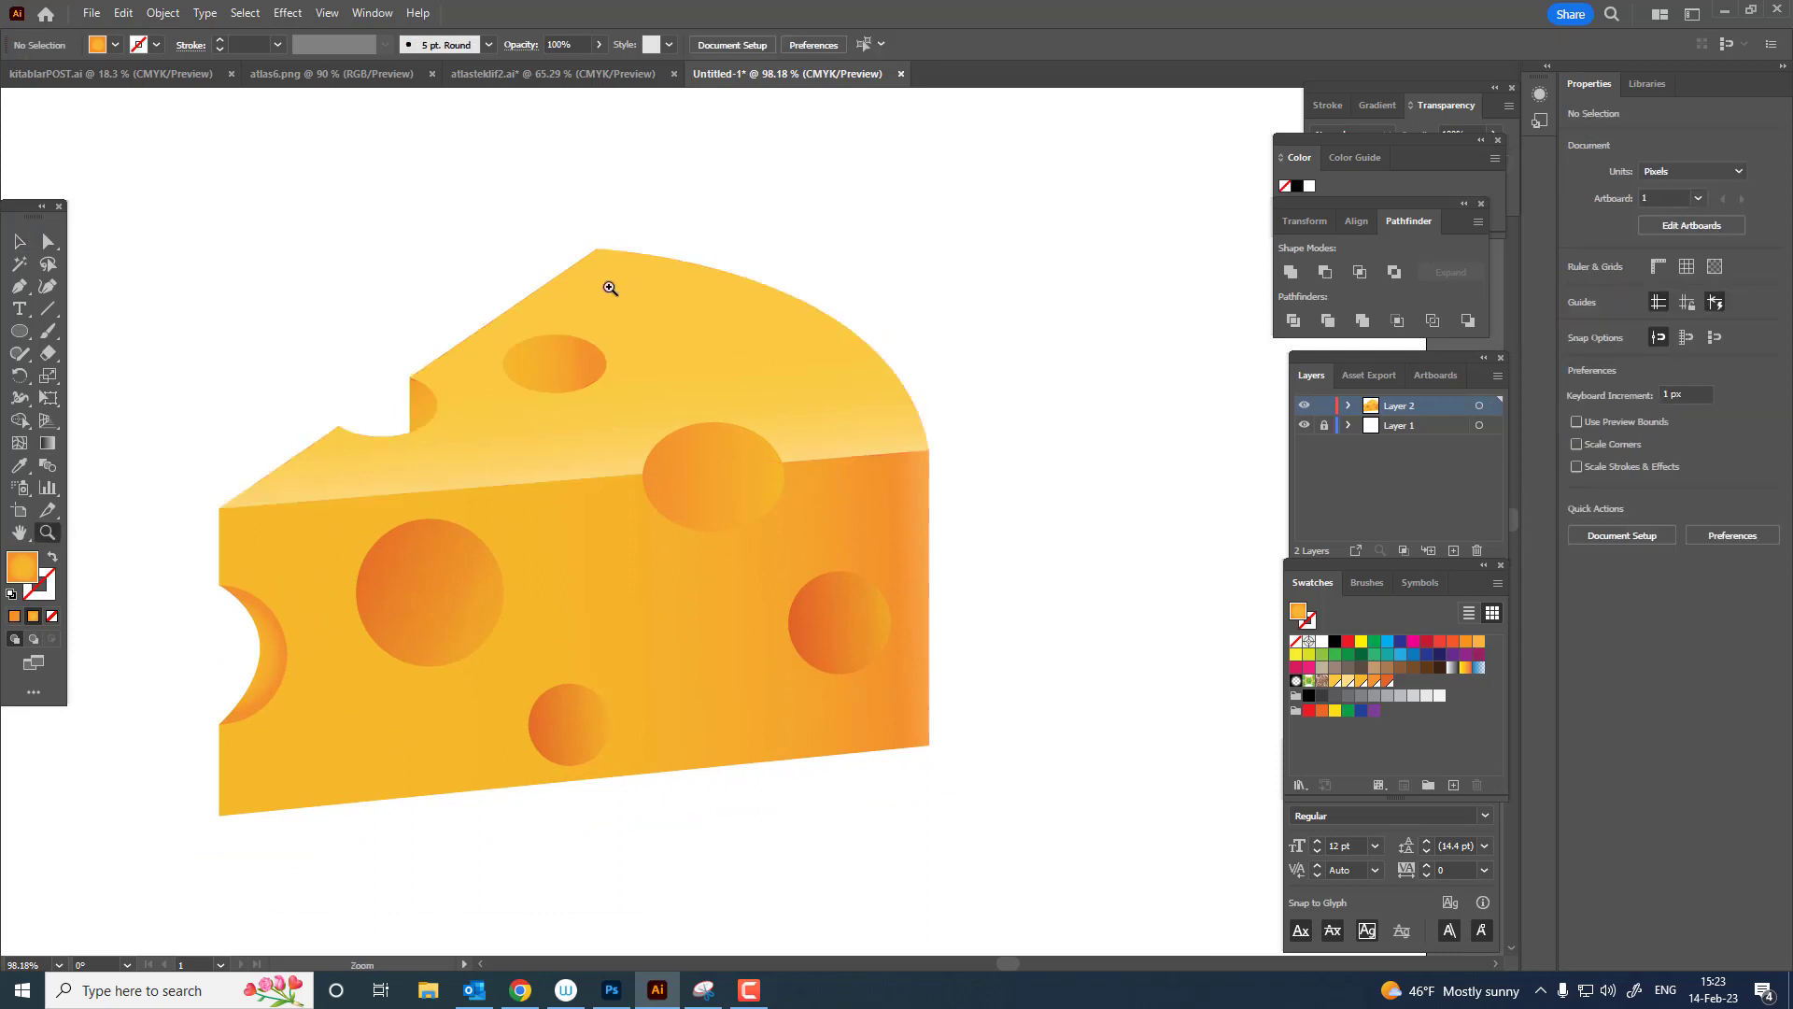
left_click_drag(607, 289, 671, 393)
mouse_move(770, 502)
left_mouse_down()
mouse_move(717, 445)
mouse_move(457, 332)
mouse_move(775, 525)
mouse_move(757, 491)
left_mouse_up()
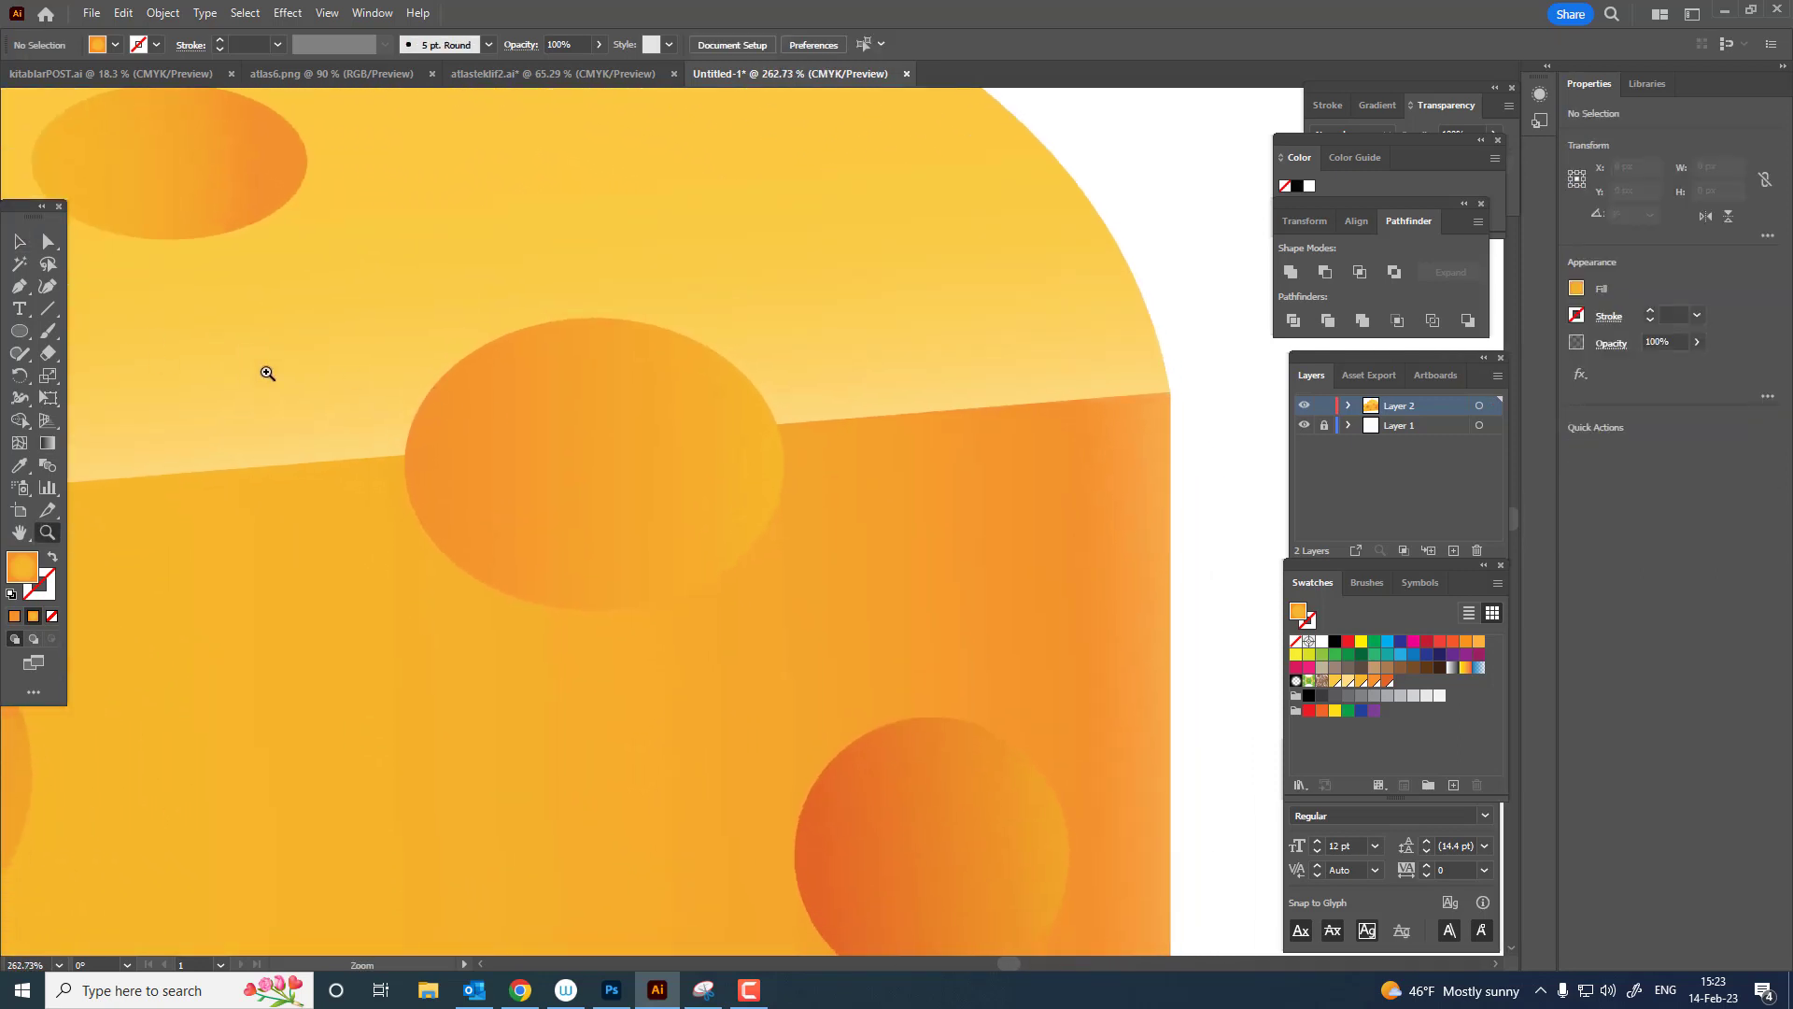
left_click(404, 454)
left_click_drag(522, 330, 633, 293)
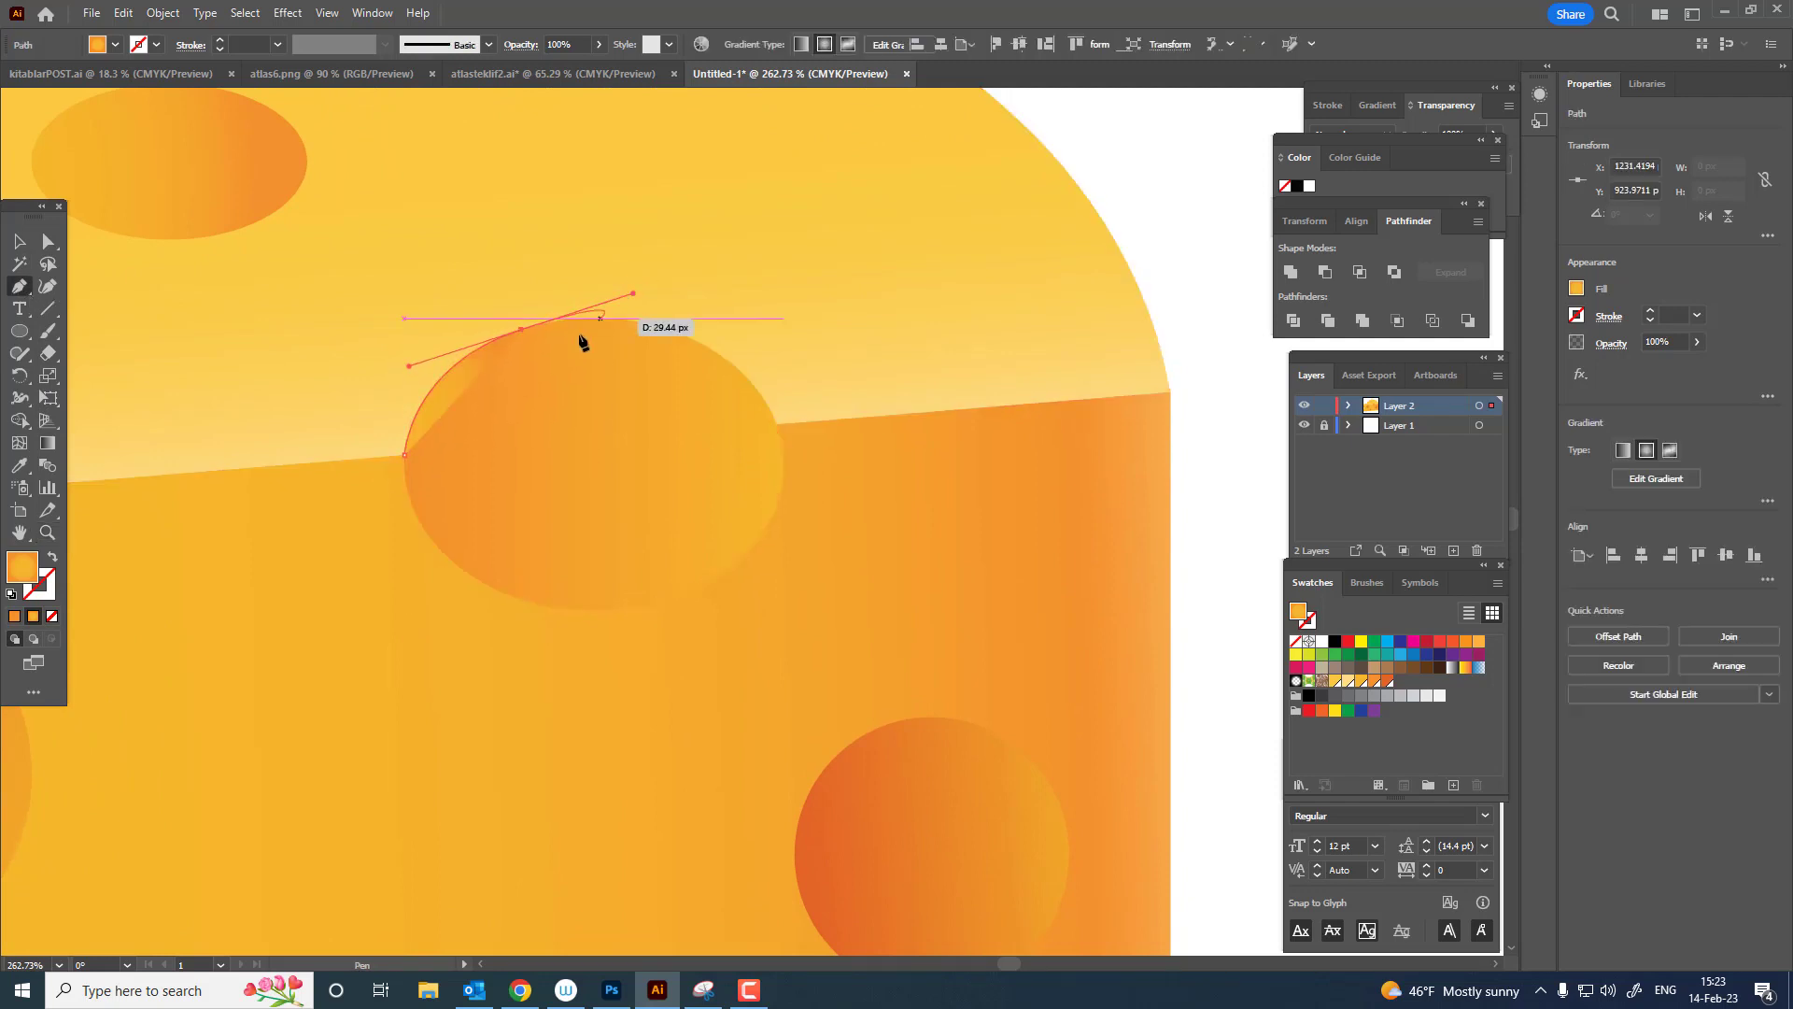
left_click(522, 329)
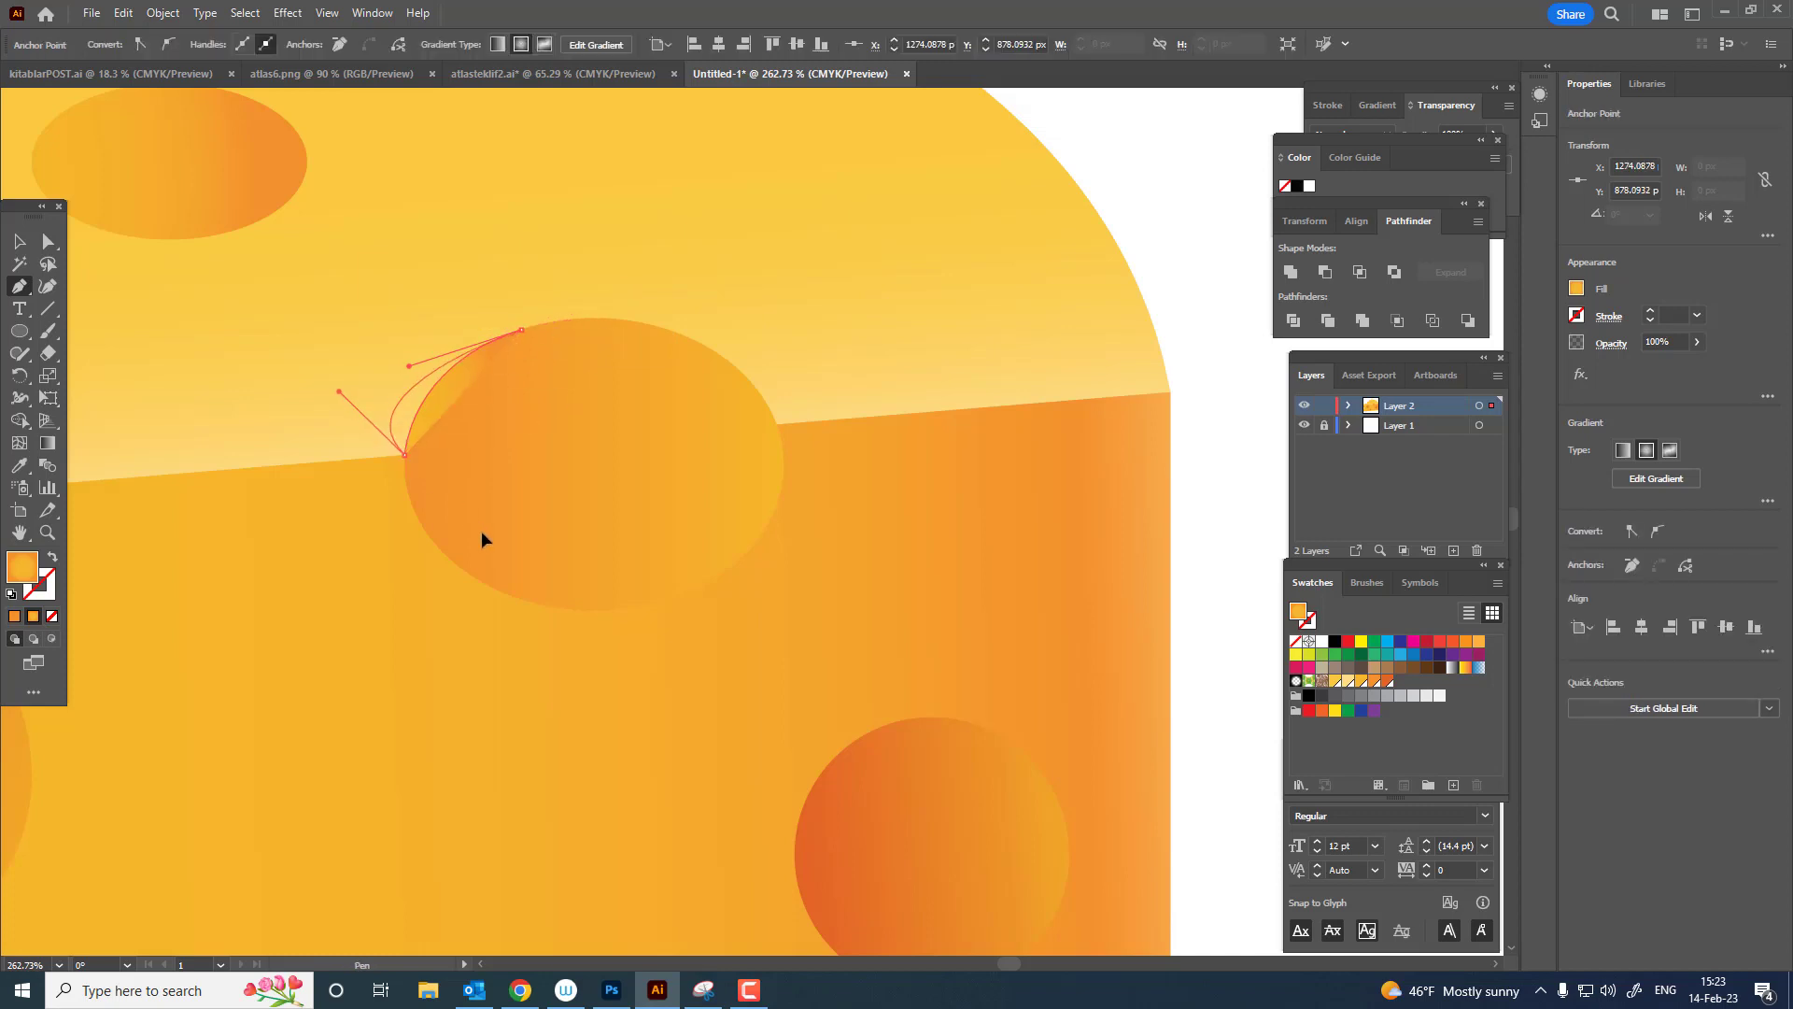
left_click_drag(446, 553, 441, 549)
key("z")
left_click_drag(481, 435, 193, 503)
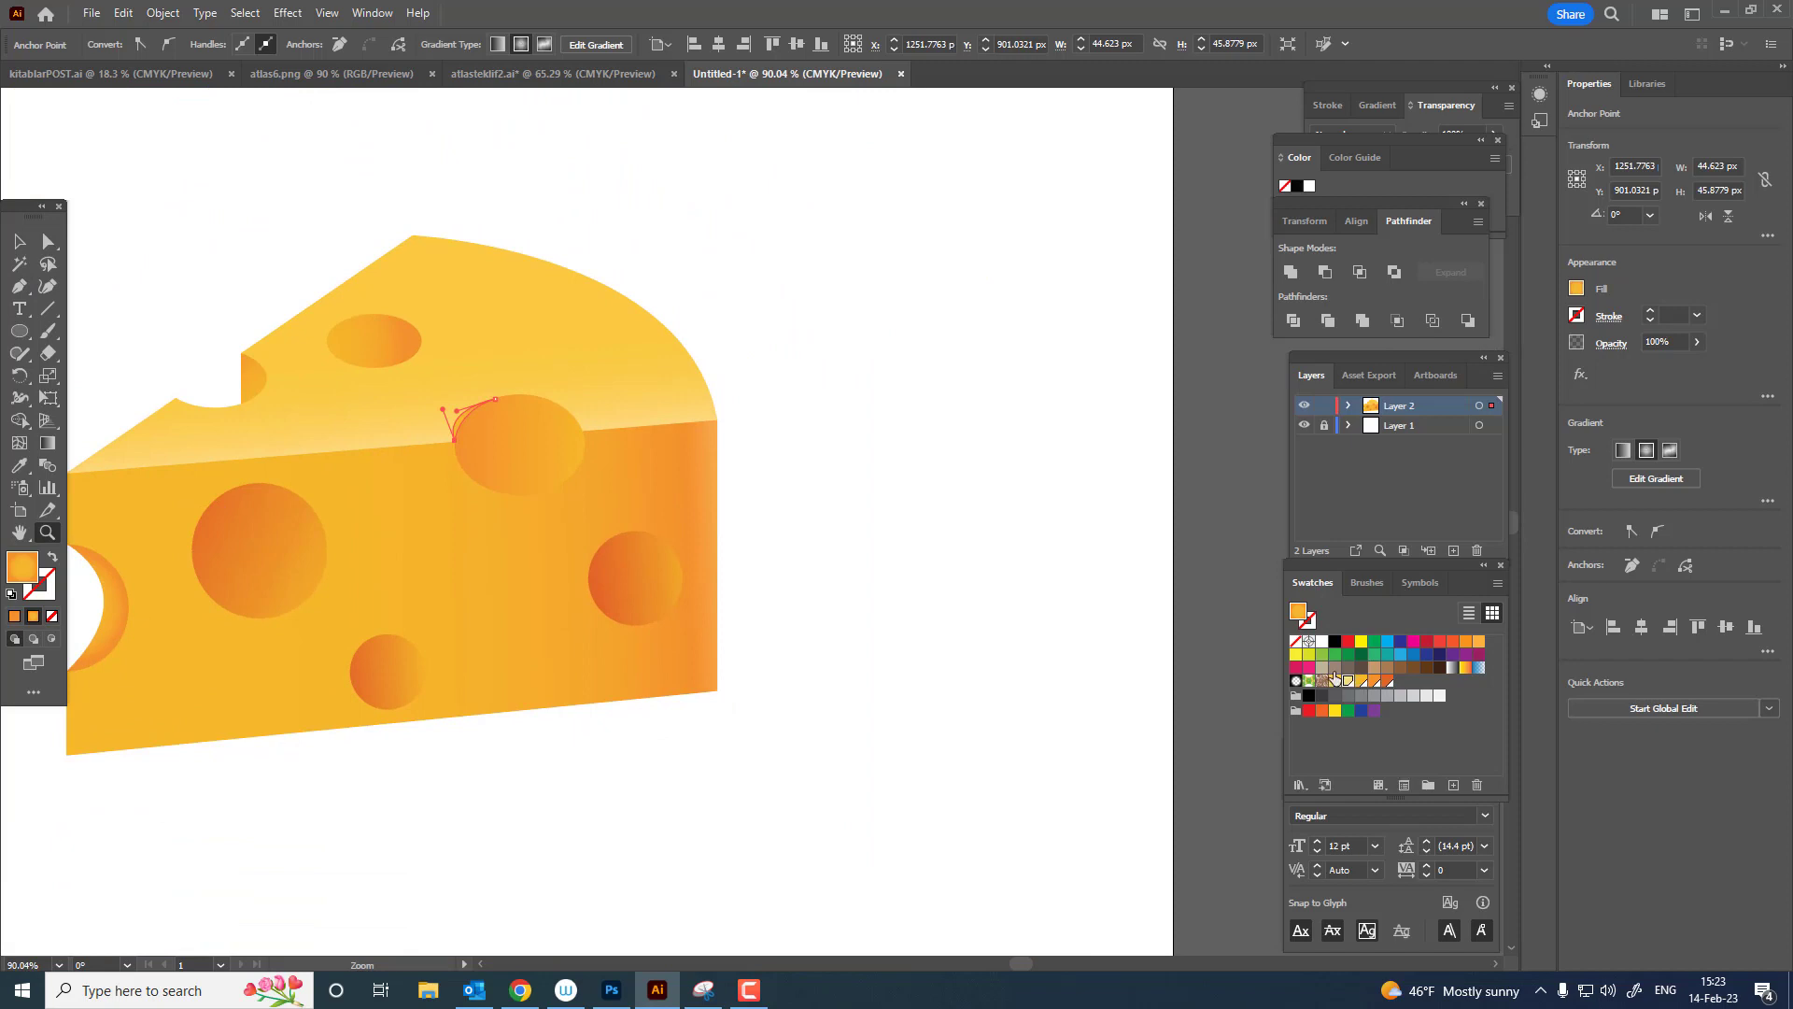
left_click(1346, 680)
Draw a pale yellow crescent about 57 by 53 px around the left rim of the top face's ellipse.
left_click_drag(621, 376, 661, 413)
left_click_drag(463, 405, 541, 528)
left_click_drag(509, 447, 812, 476)
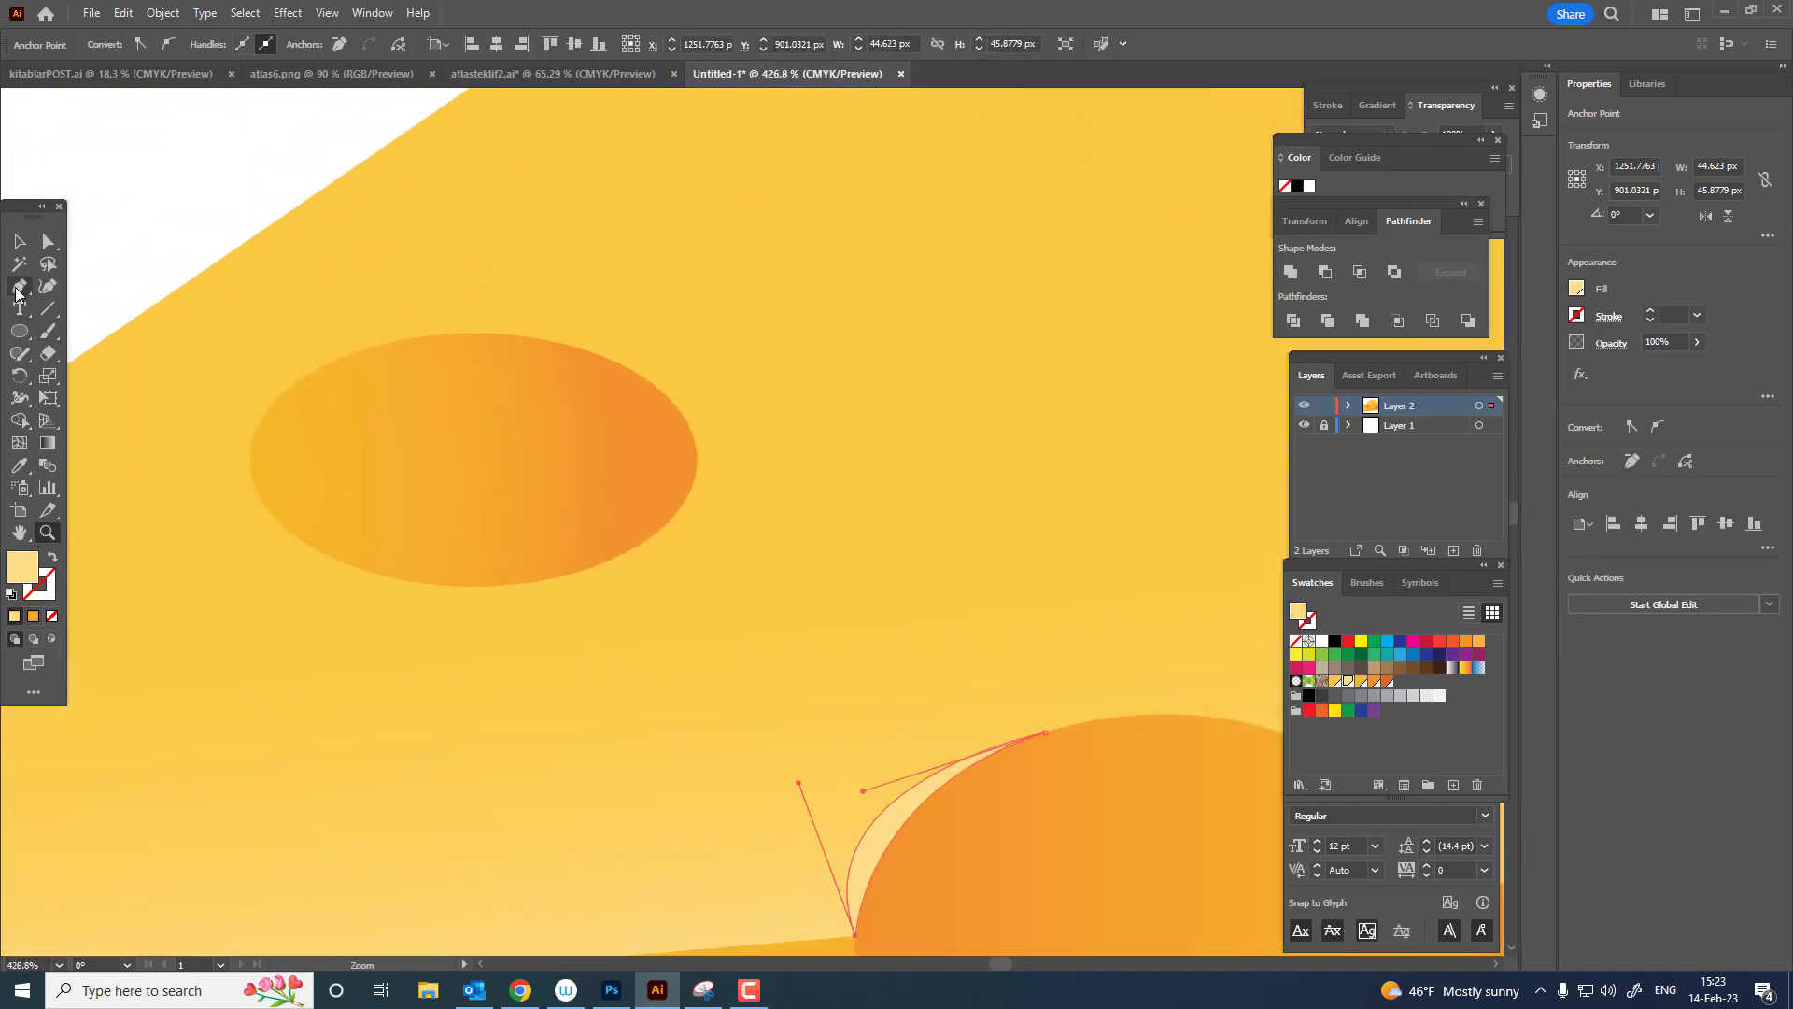
left_click(356, 353)
left_click_drag(454, 586, 750, 194)
key("z")
left_click_drag(640, 187, 632, 513)
Reshape the ellipse crescent's inner and outer curves with the Curvature tool so the inner one follows the ellipse's rim.
left_click(48, 286)
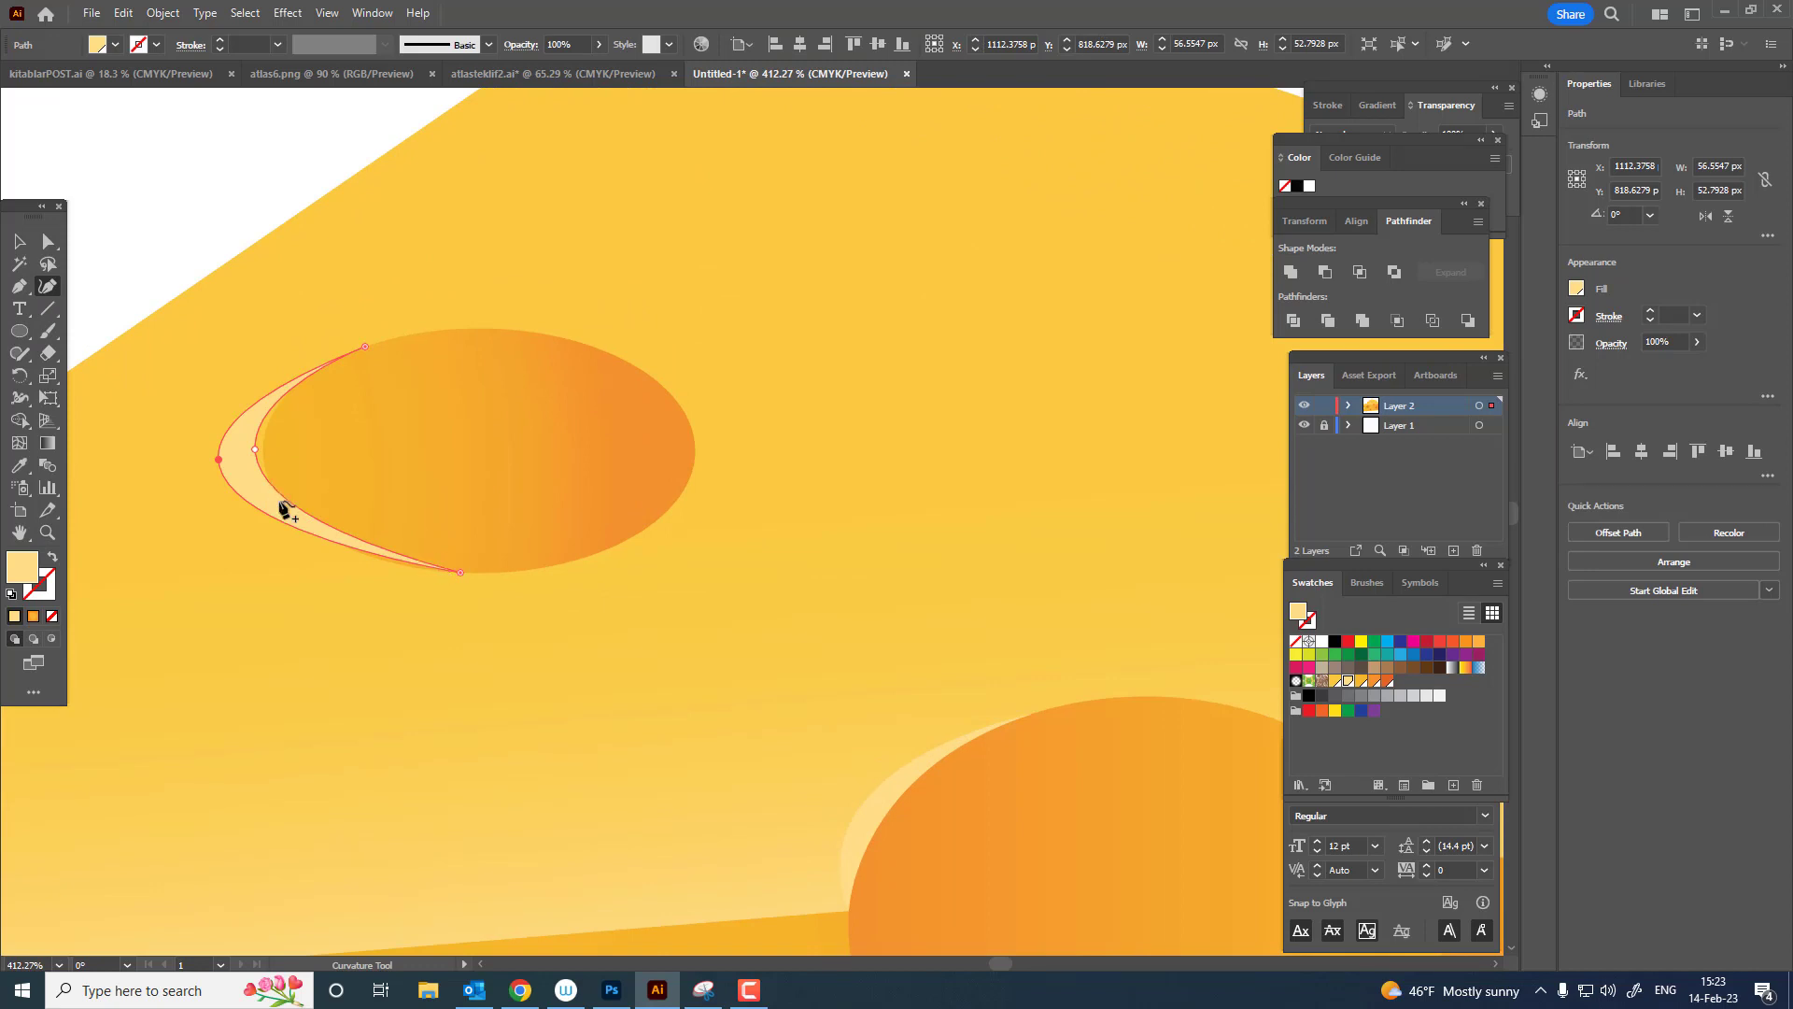
left_click_drag(319, 541, 303, 552)
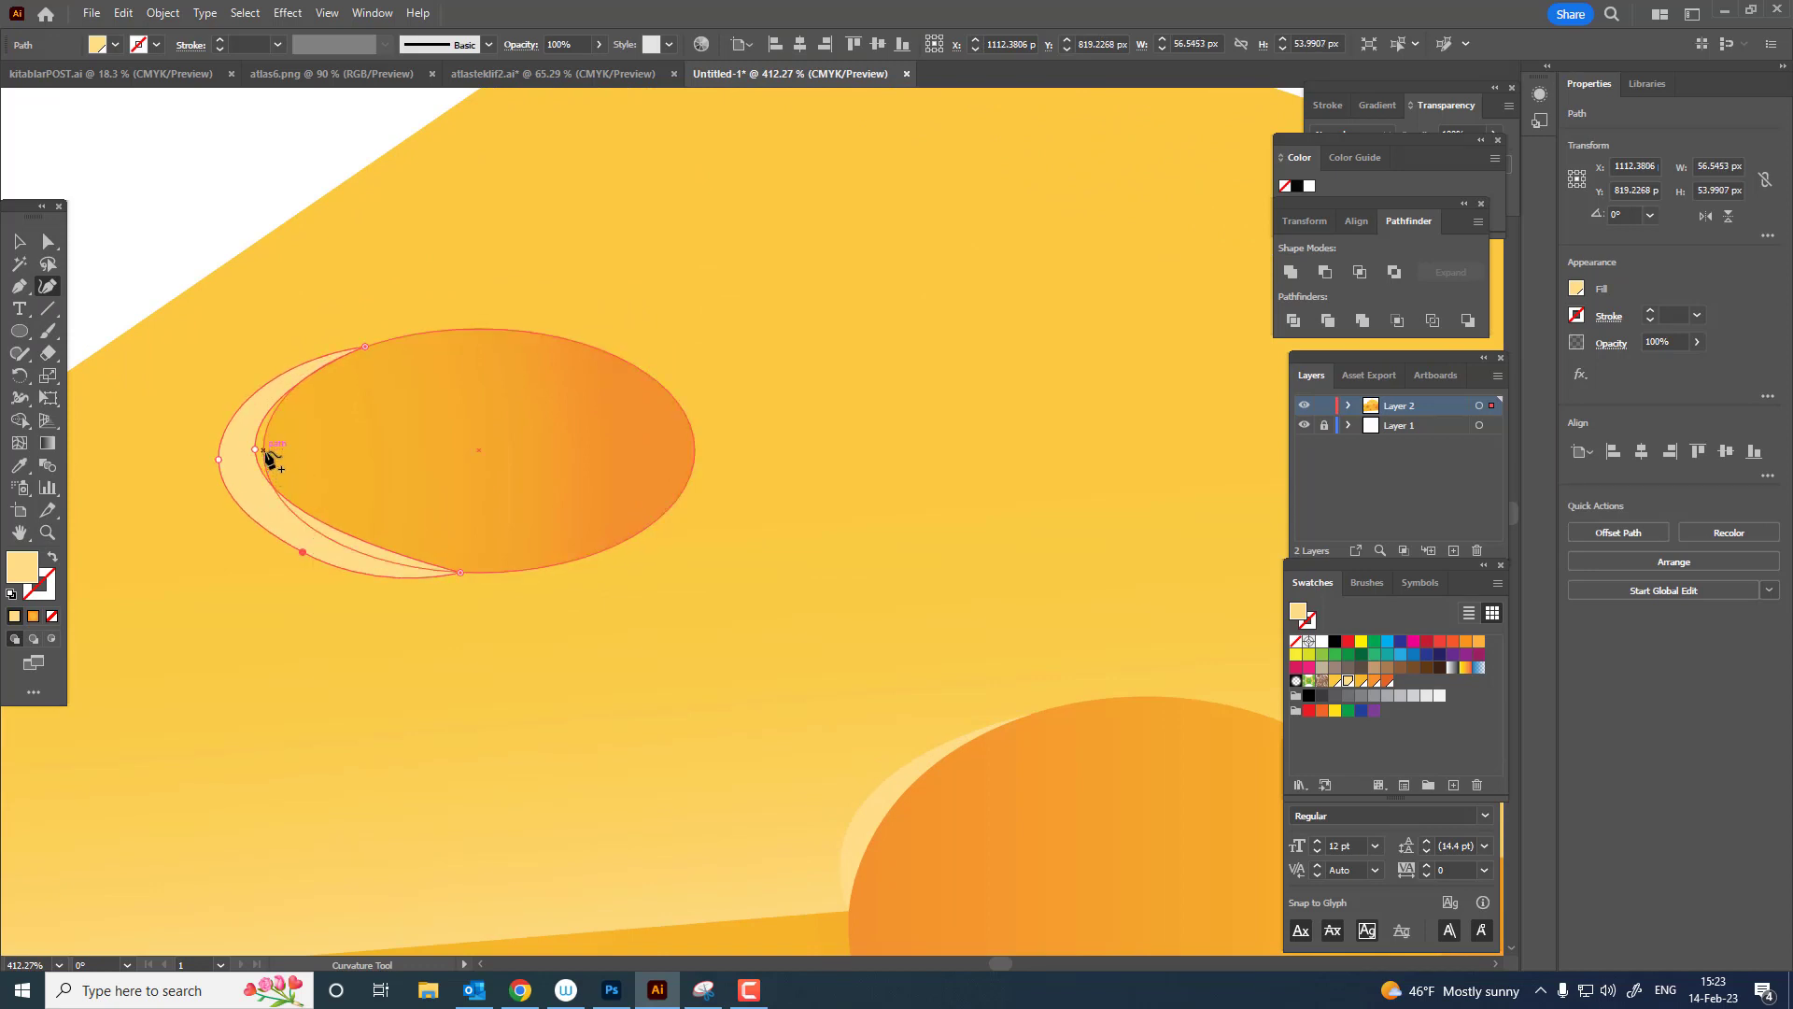
left_click_drag(264, 463, 262, 450)
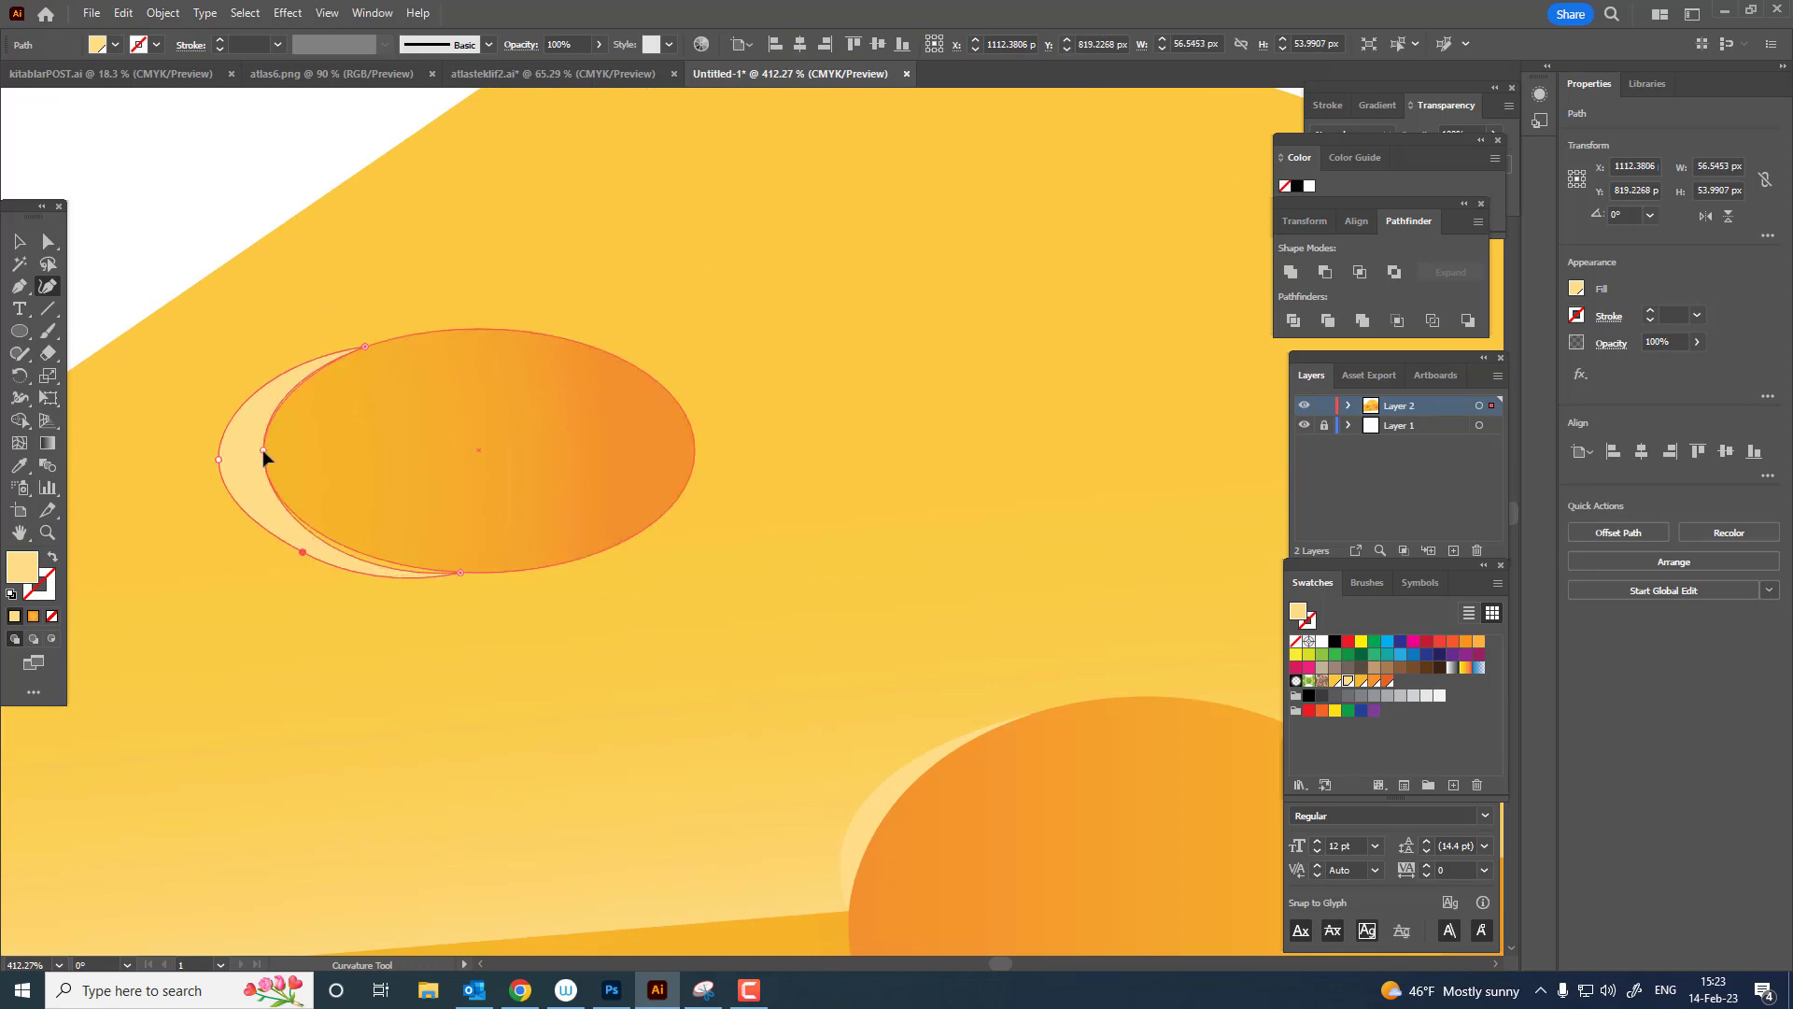
left_click(355, 558)
left_click_drag(355, 558, 237, 500)
key("z")
left_click_drag(485, 532, 73, 553)
left_click_drag(509, 644, 576, 517)
left_click(20, 242)
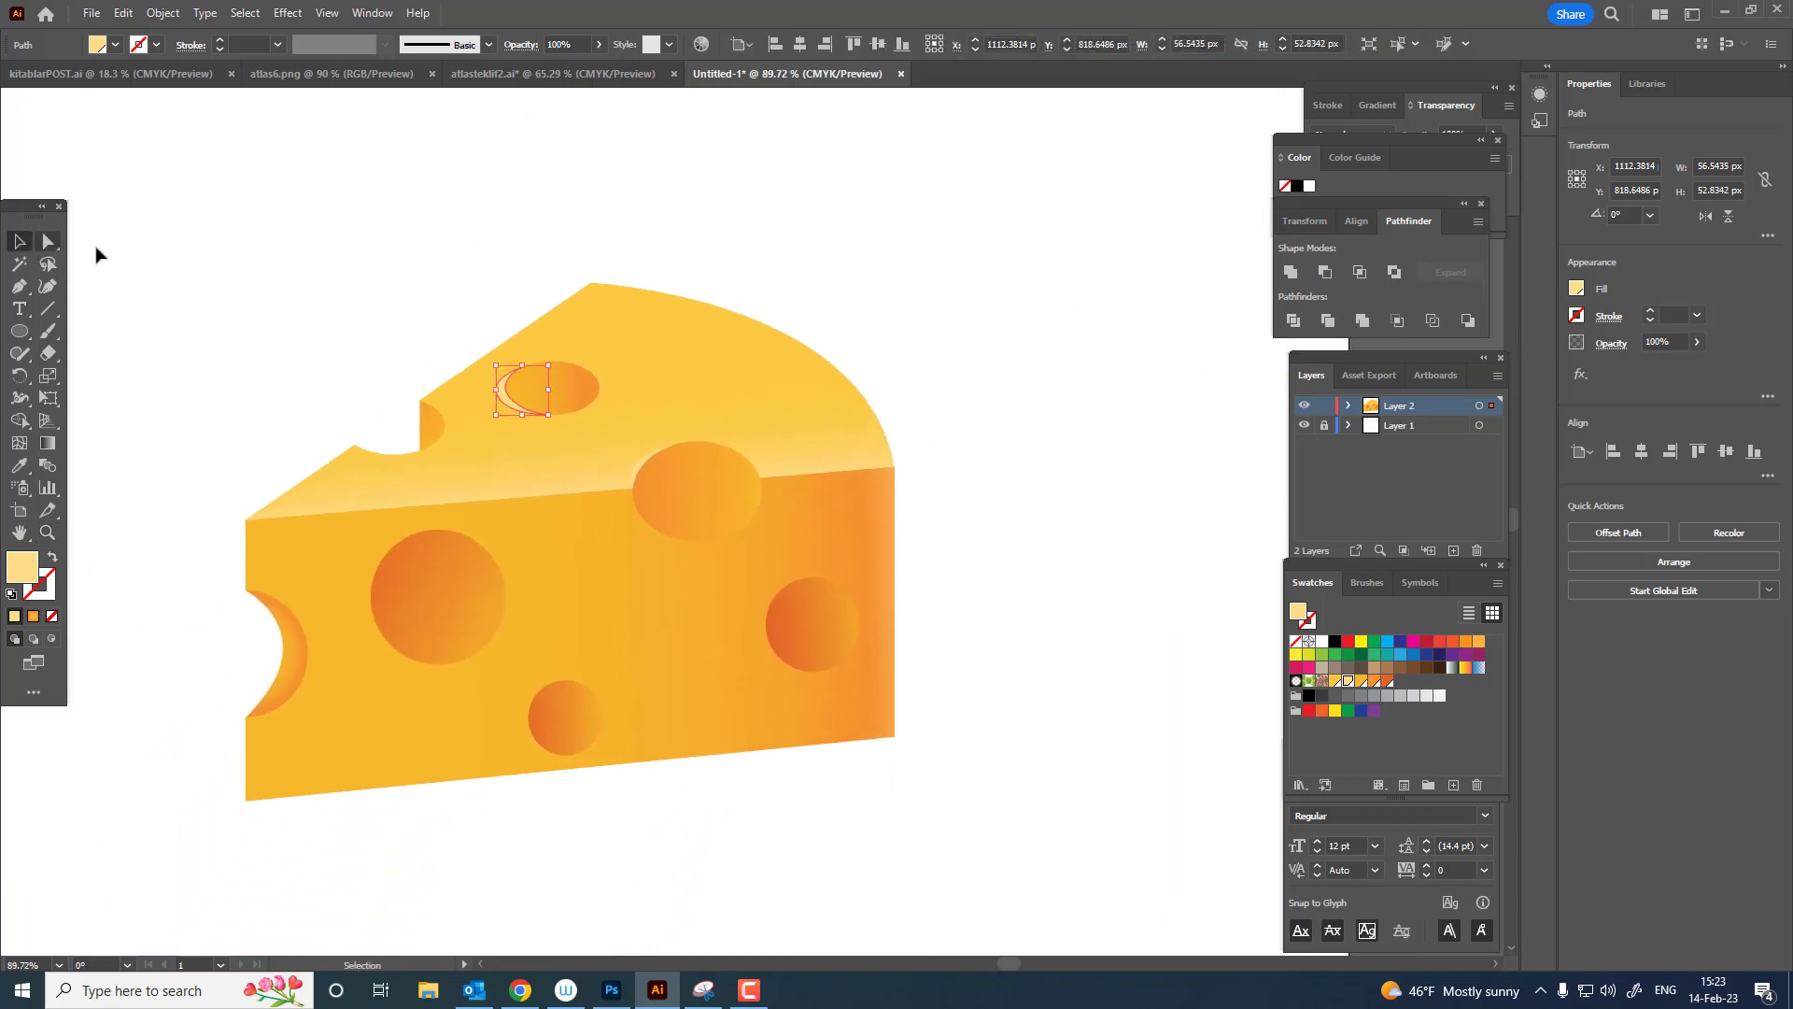
left_click(294, 271)
Draw a pale yellow crescent about 45 by 90 px along the left rim of the side face's rightmost circle.
key("z")
left_click_drag(443, 280, 283, 350)
left_click_drag(560, 535, 536, 534)
left_click_drag(615, 404, 878, 420)
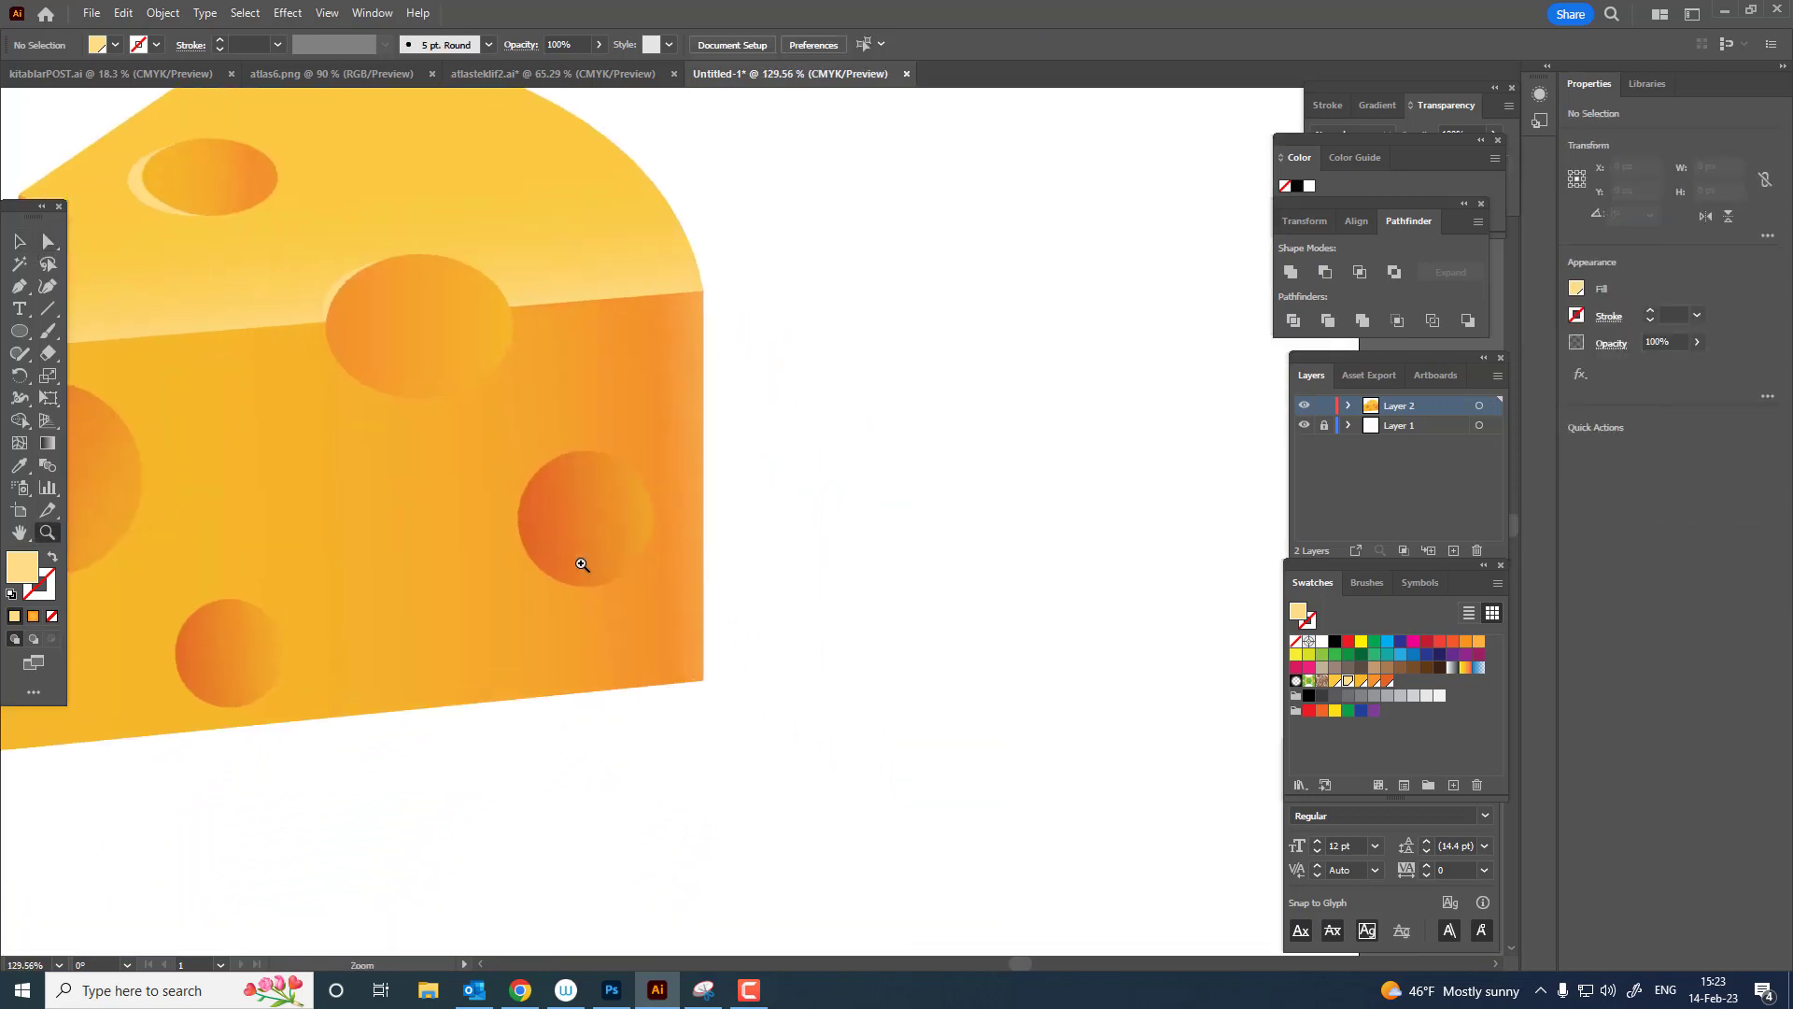
left_click_drag(581, 563, 792, 560)
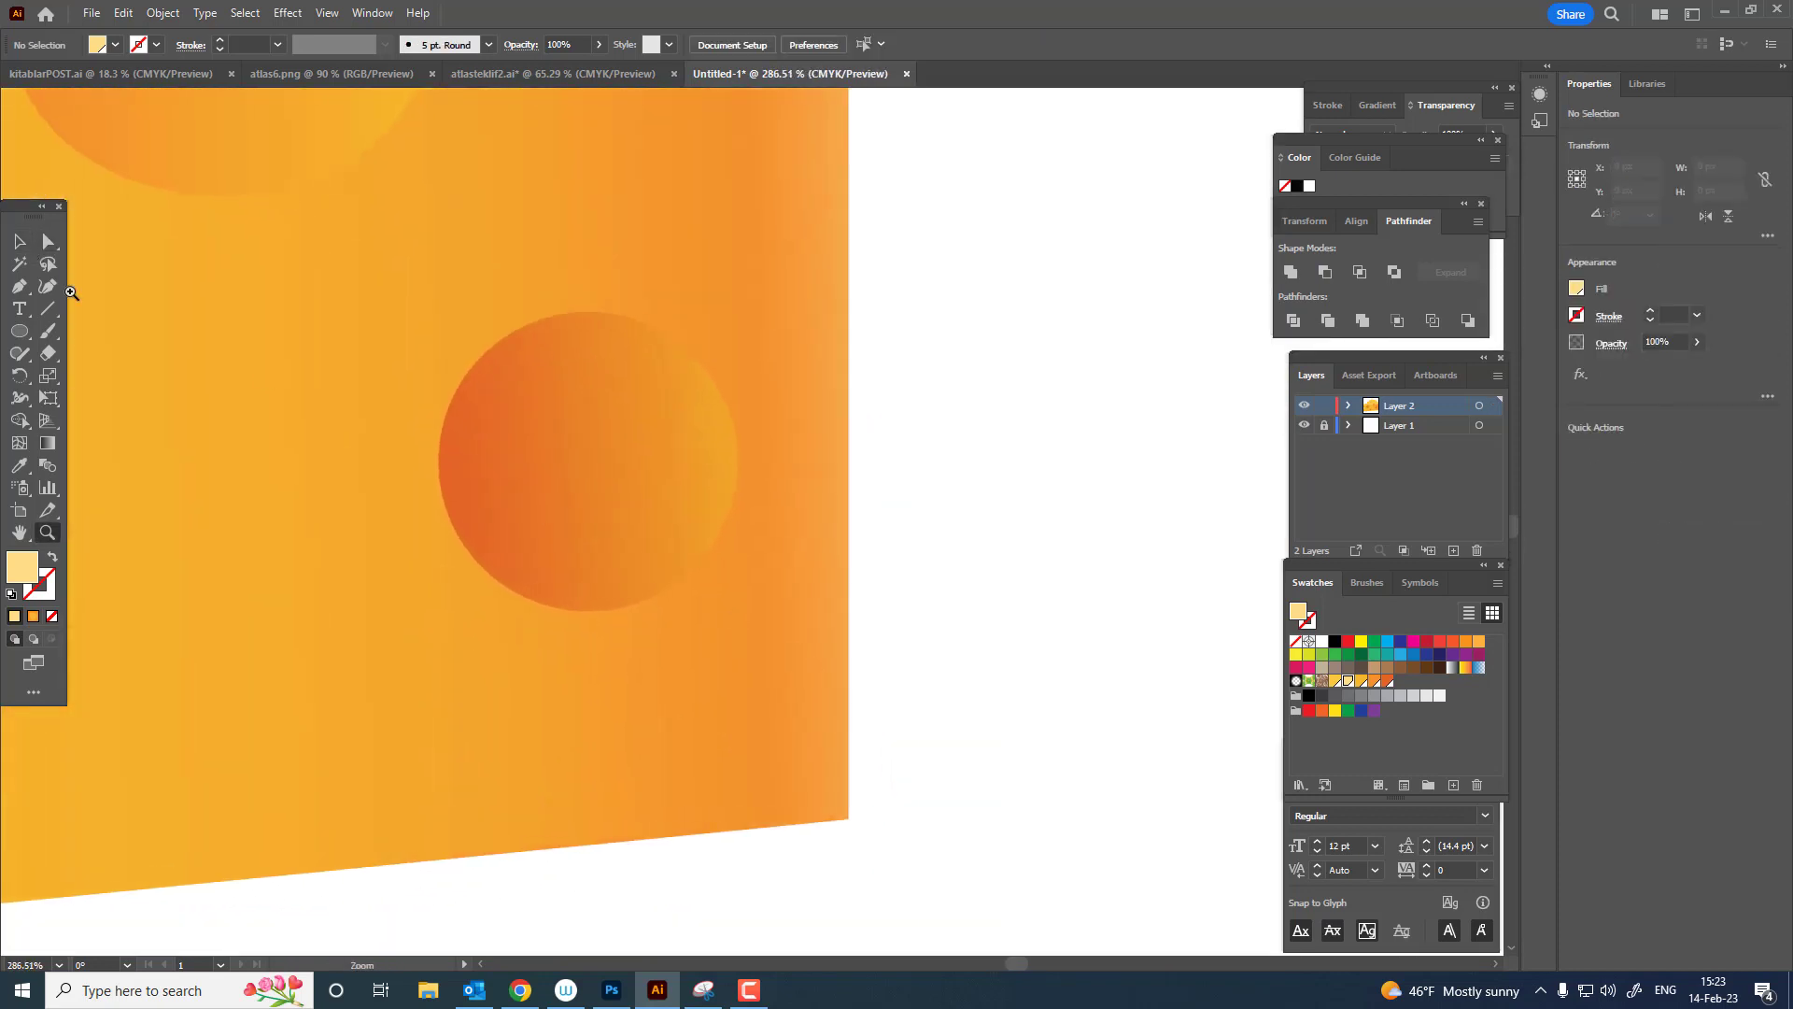
left_click(505, 339)
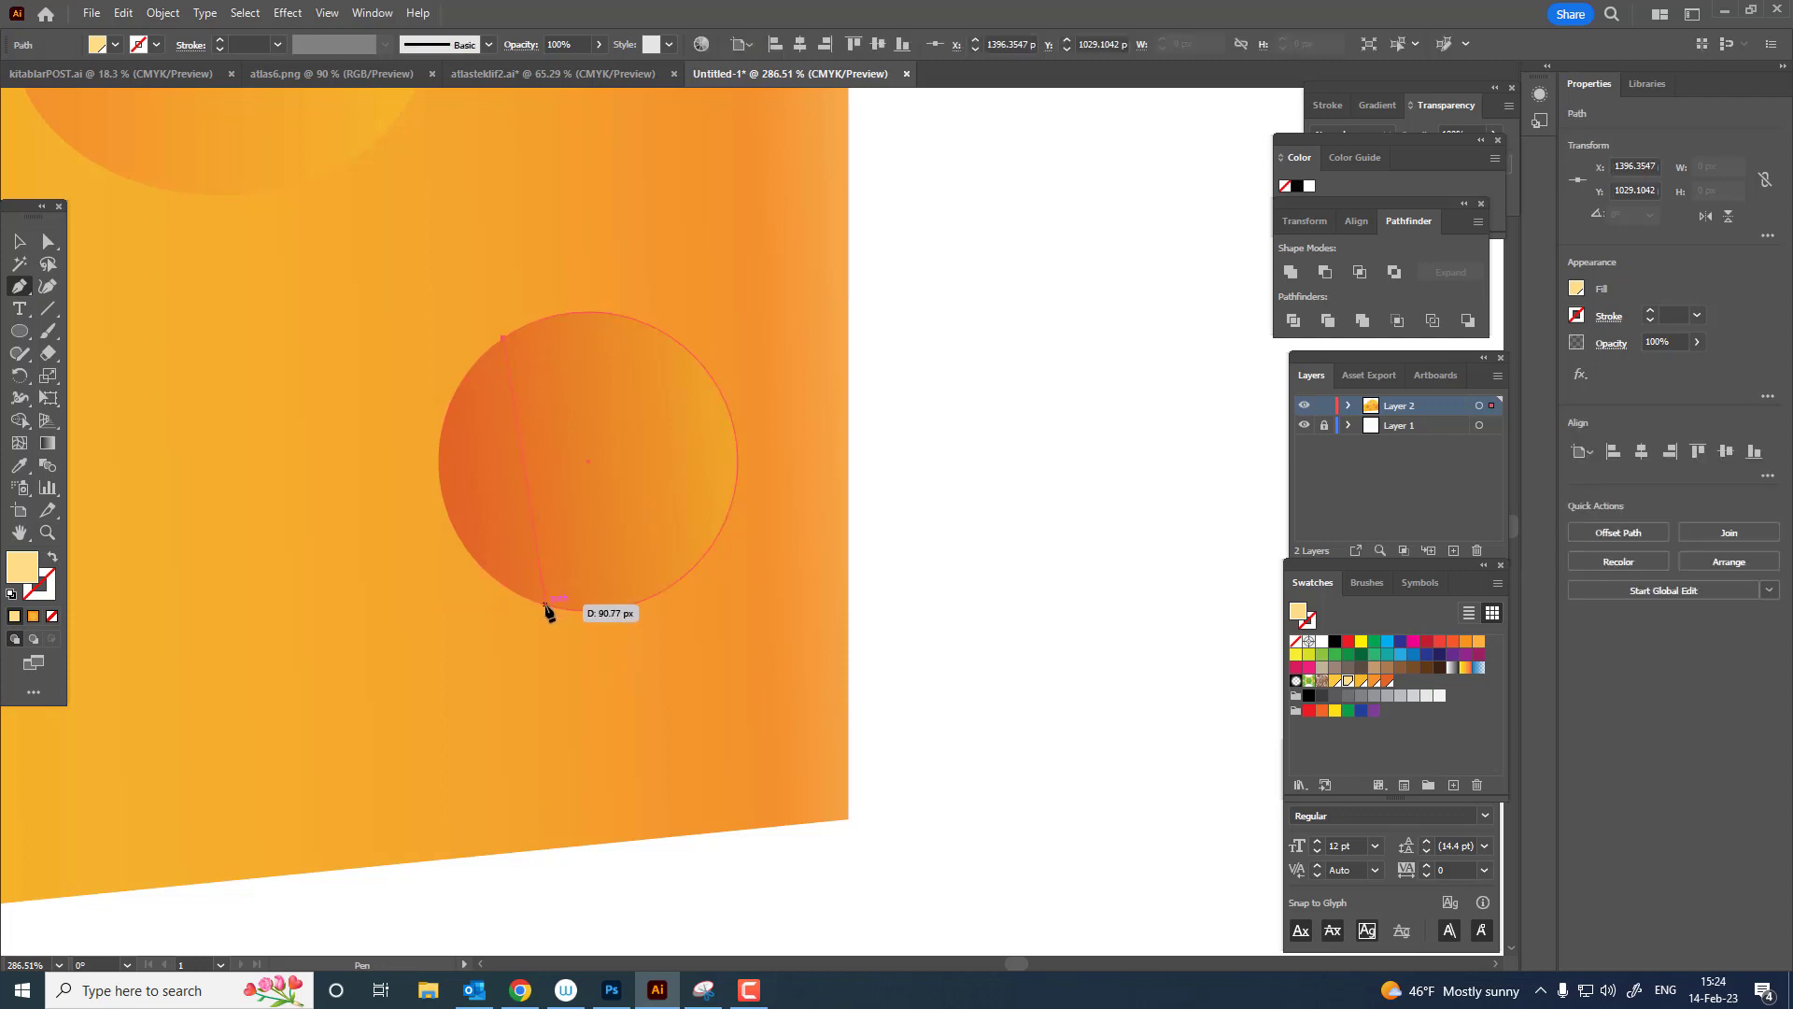
left_click_drag(548, 605, 756, 721)
left_click(547, 604)
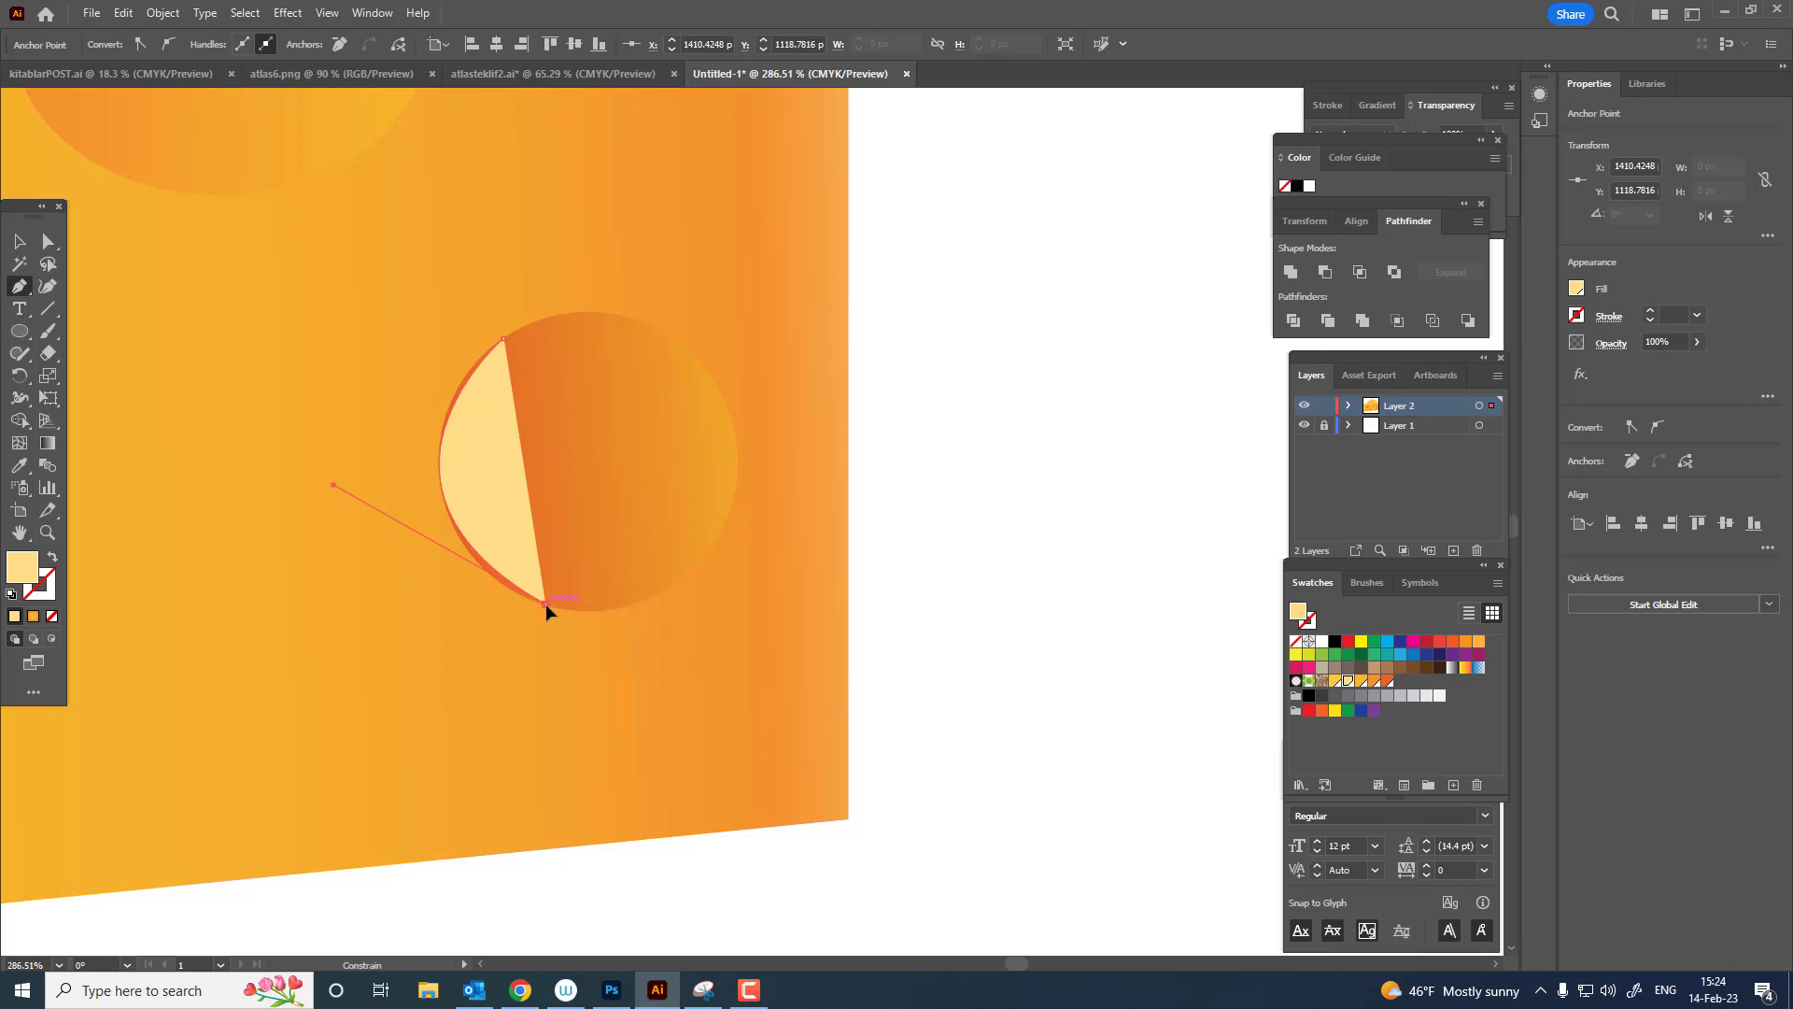
left_click_drag(505, 339, 731, 177)
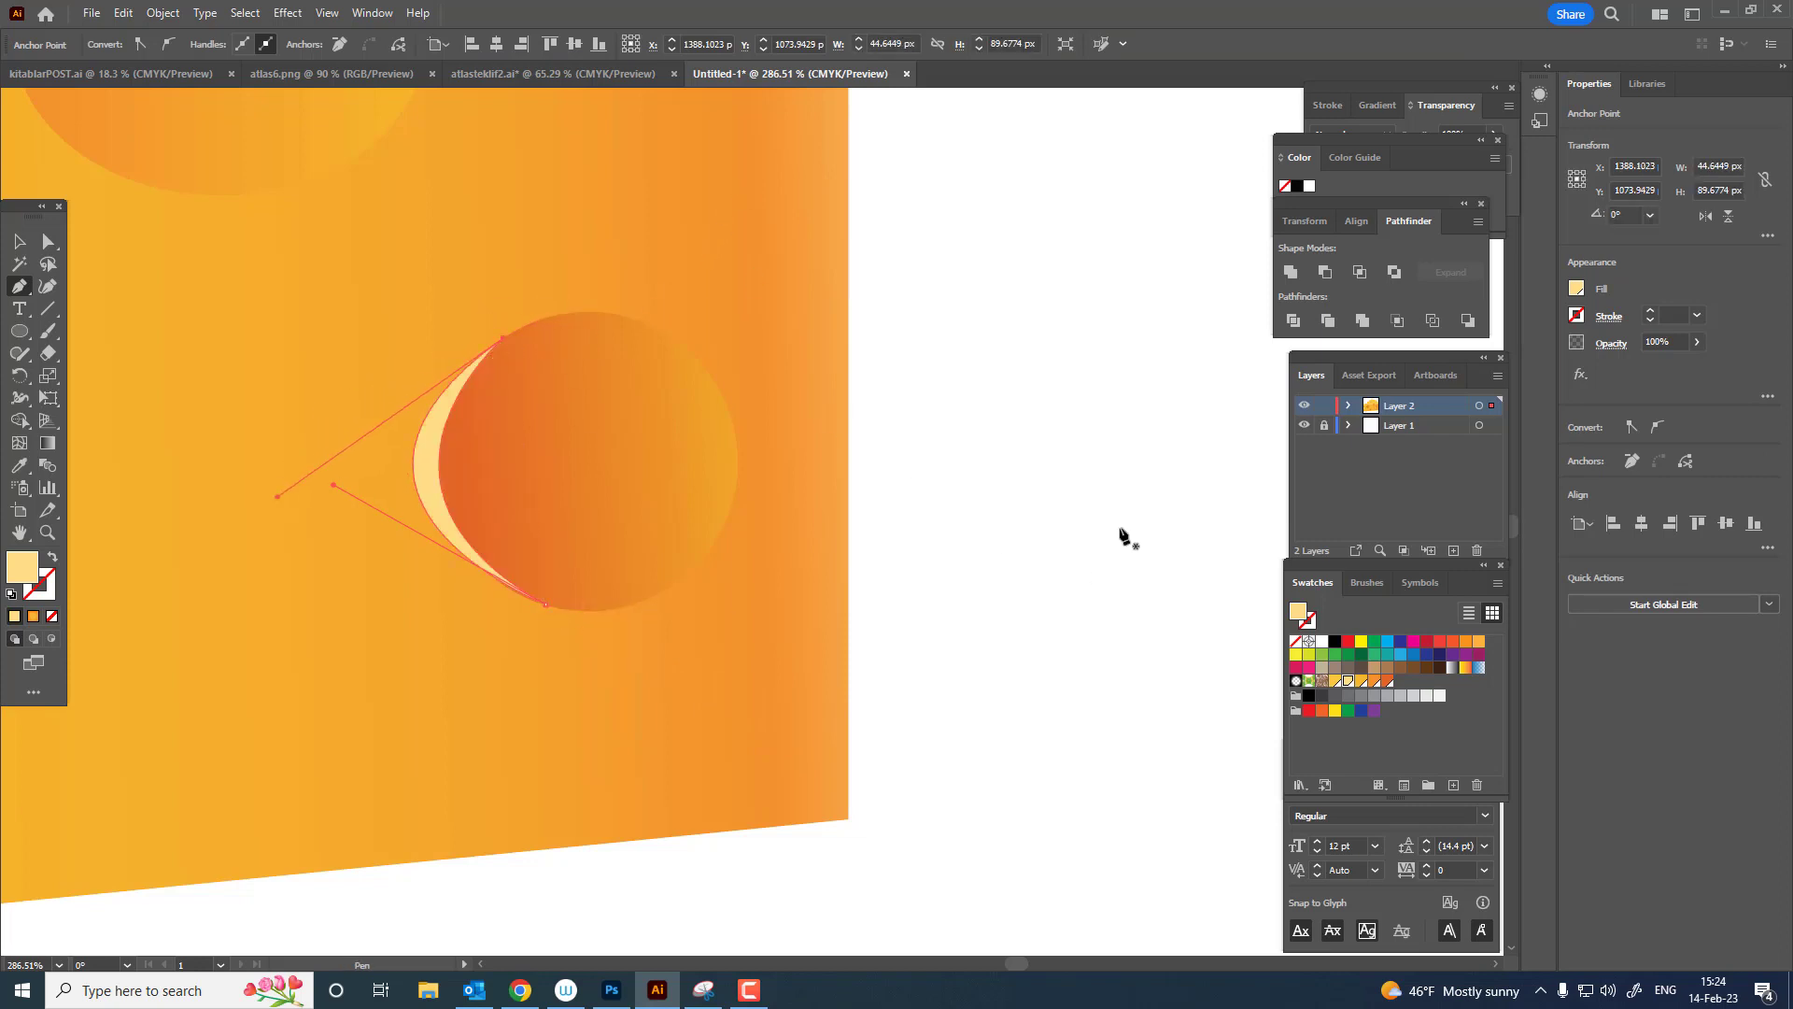
Fill the rightmost circle's crescent with a golden yellow gradient and reshape it with the Curvature tool to about 42 px wide.
left_click(1363, 685)
key("alt+space")
left_click_drag(759, 350, 822, 658)
left_click_drag(508, 493, 427, 533)
left_click(48, 285)
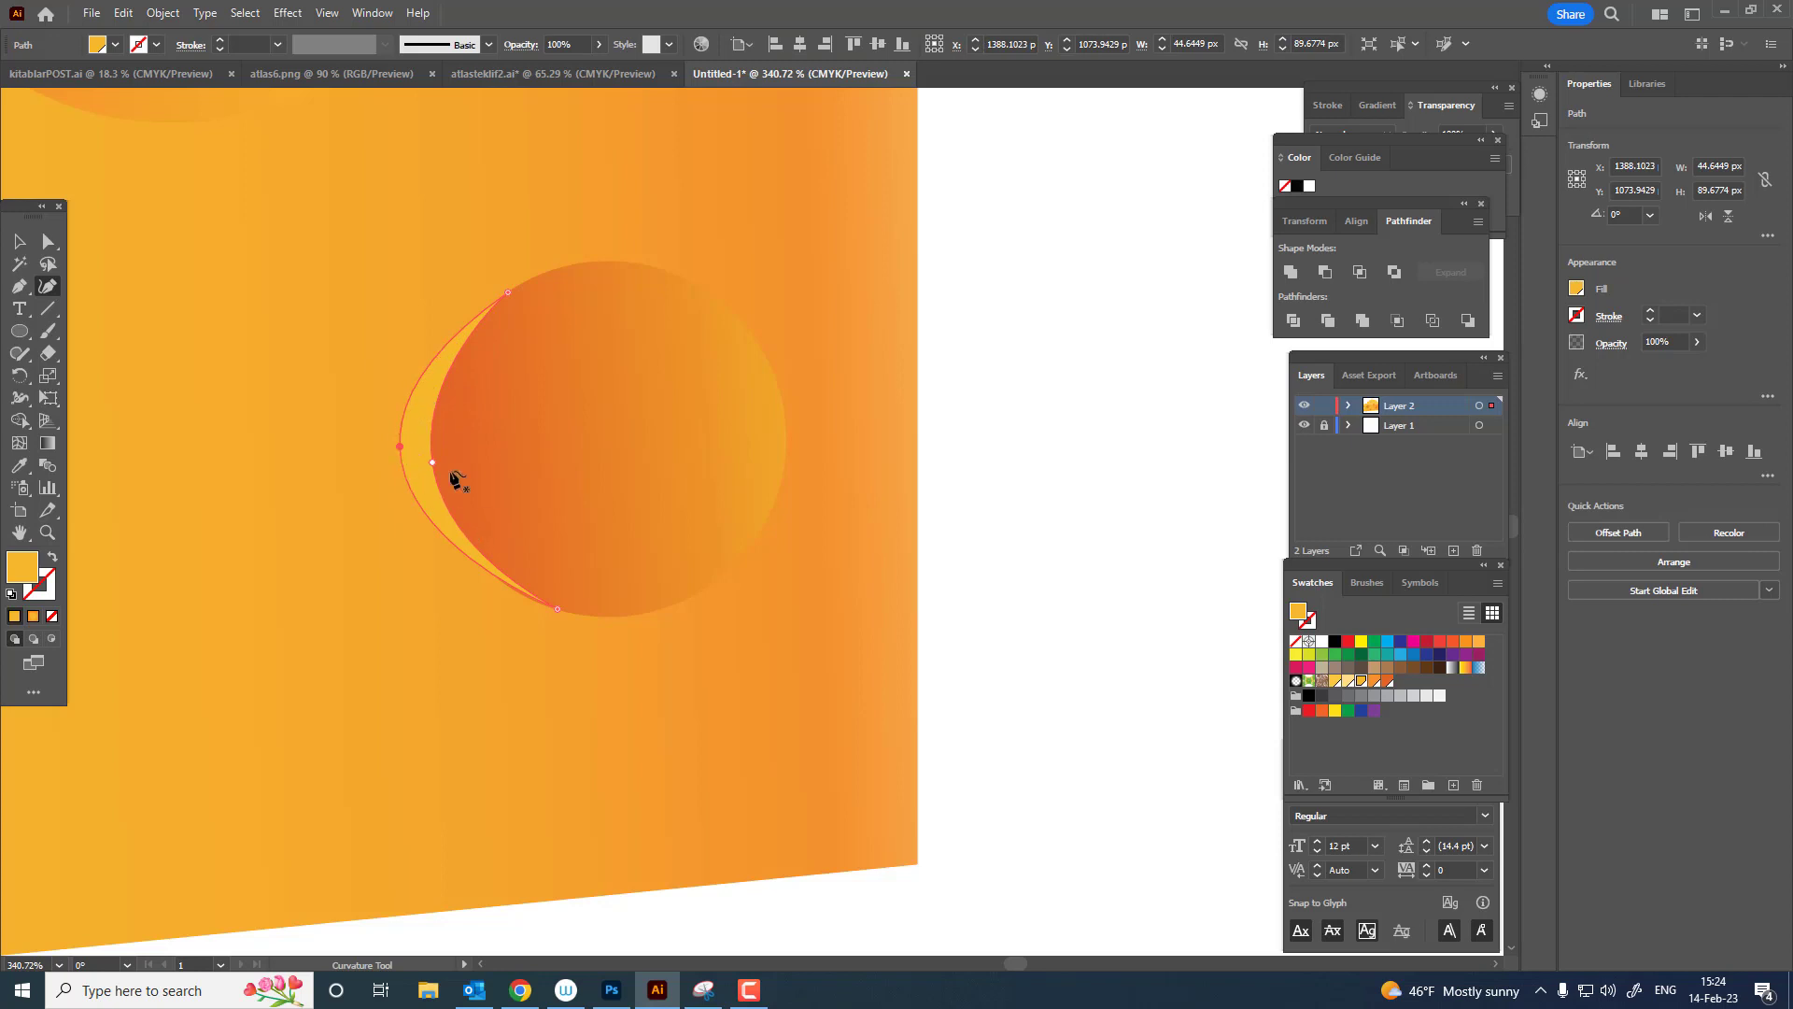
mouse_move(432, 459)
left_mouse_down()
mouse_move(457, 457)
mouse_move(378, 459)
mouse_move(433, 456)
mouse_move(390, 462)
mouse_move(405, 458)
left_mouse_up()
Draw a crescent about 67 by 127 px along the left rim of the side face's large circle and fill it light golden yellow.
key("z")
left_click_drag(683, 365, 609, 433)
left_click_drag(567, 371, 773, 472)
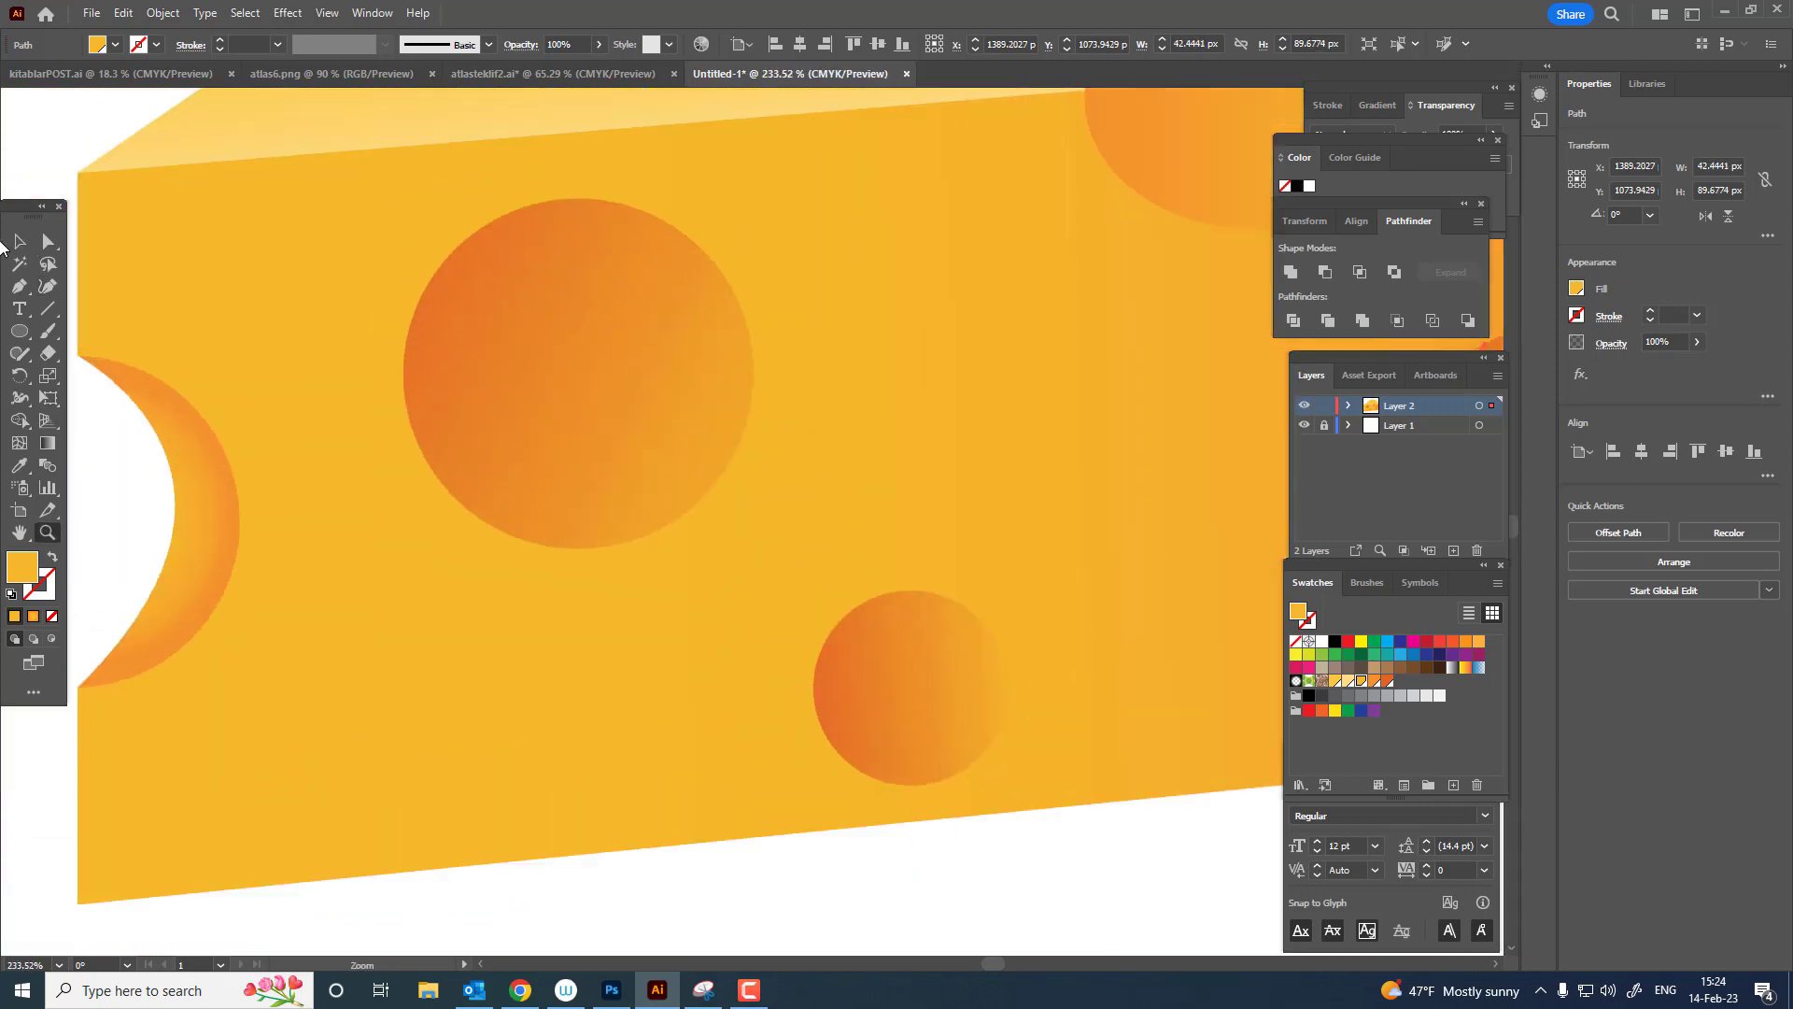
left_click(18, 288)
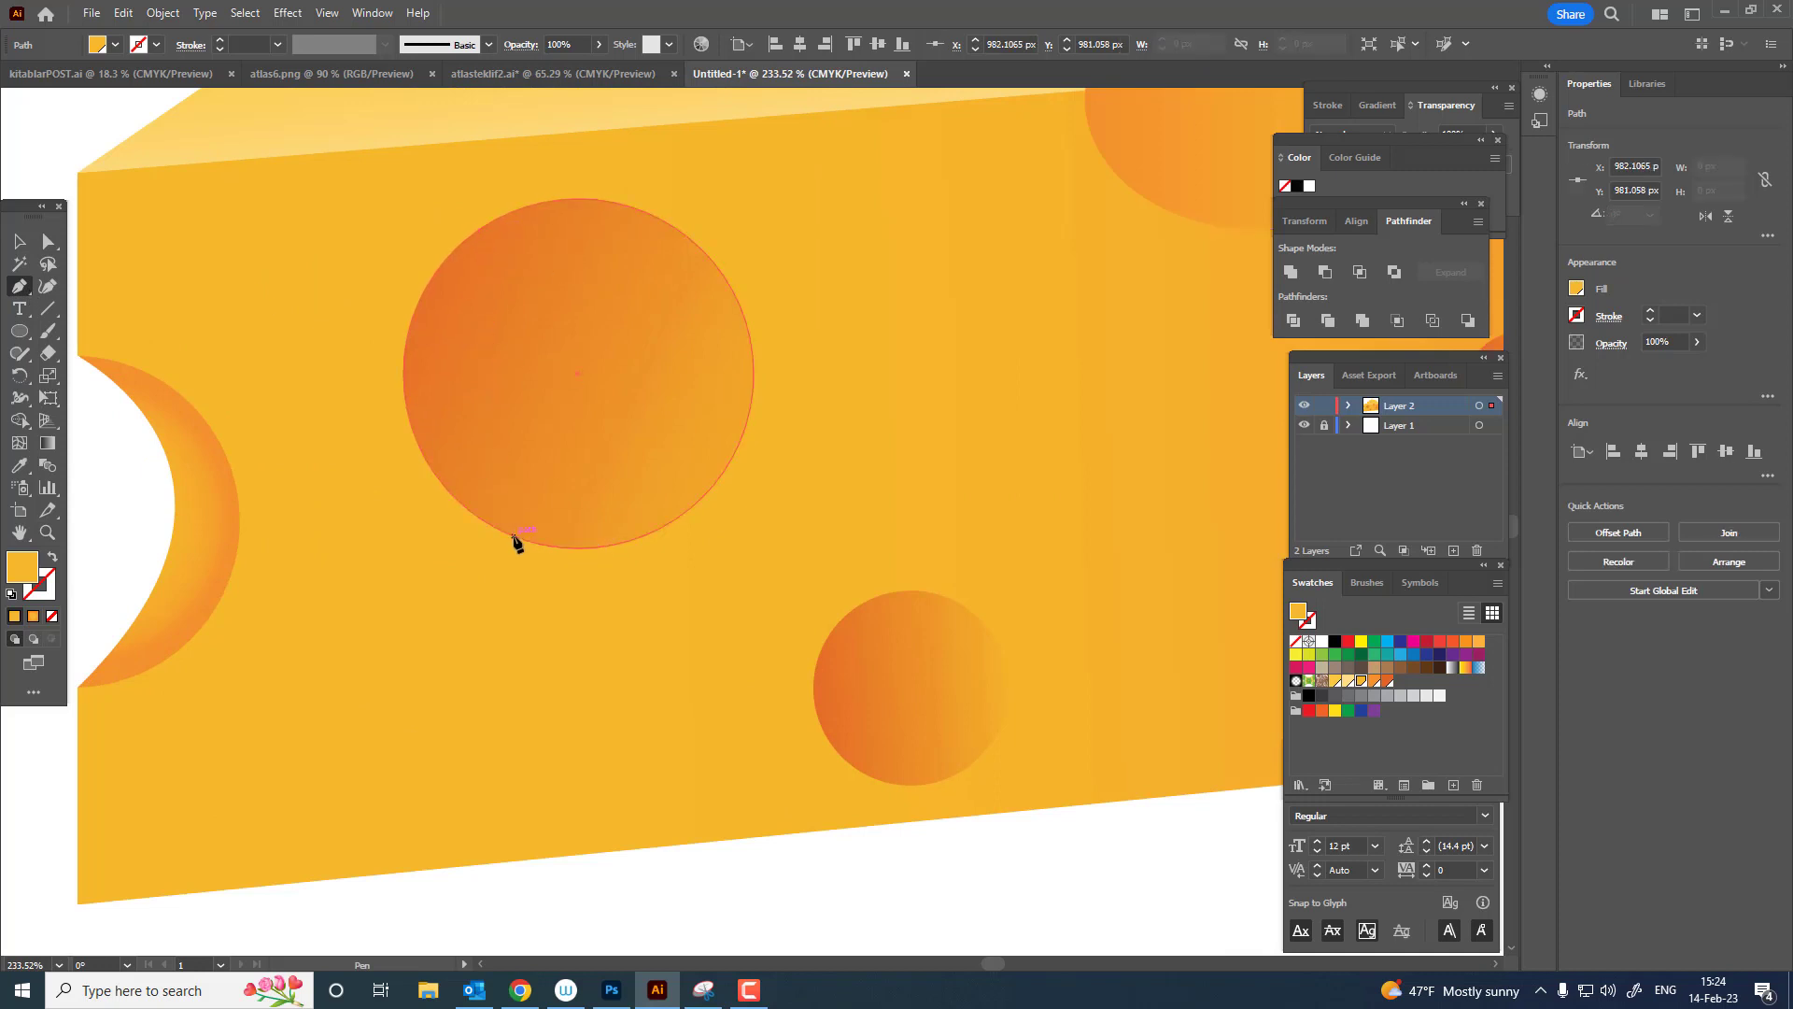
left_click_drag(514, 537, 764, 653)
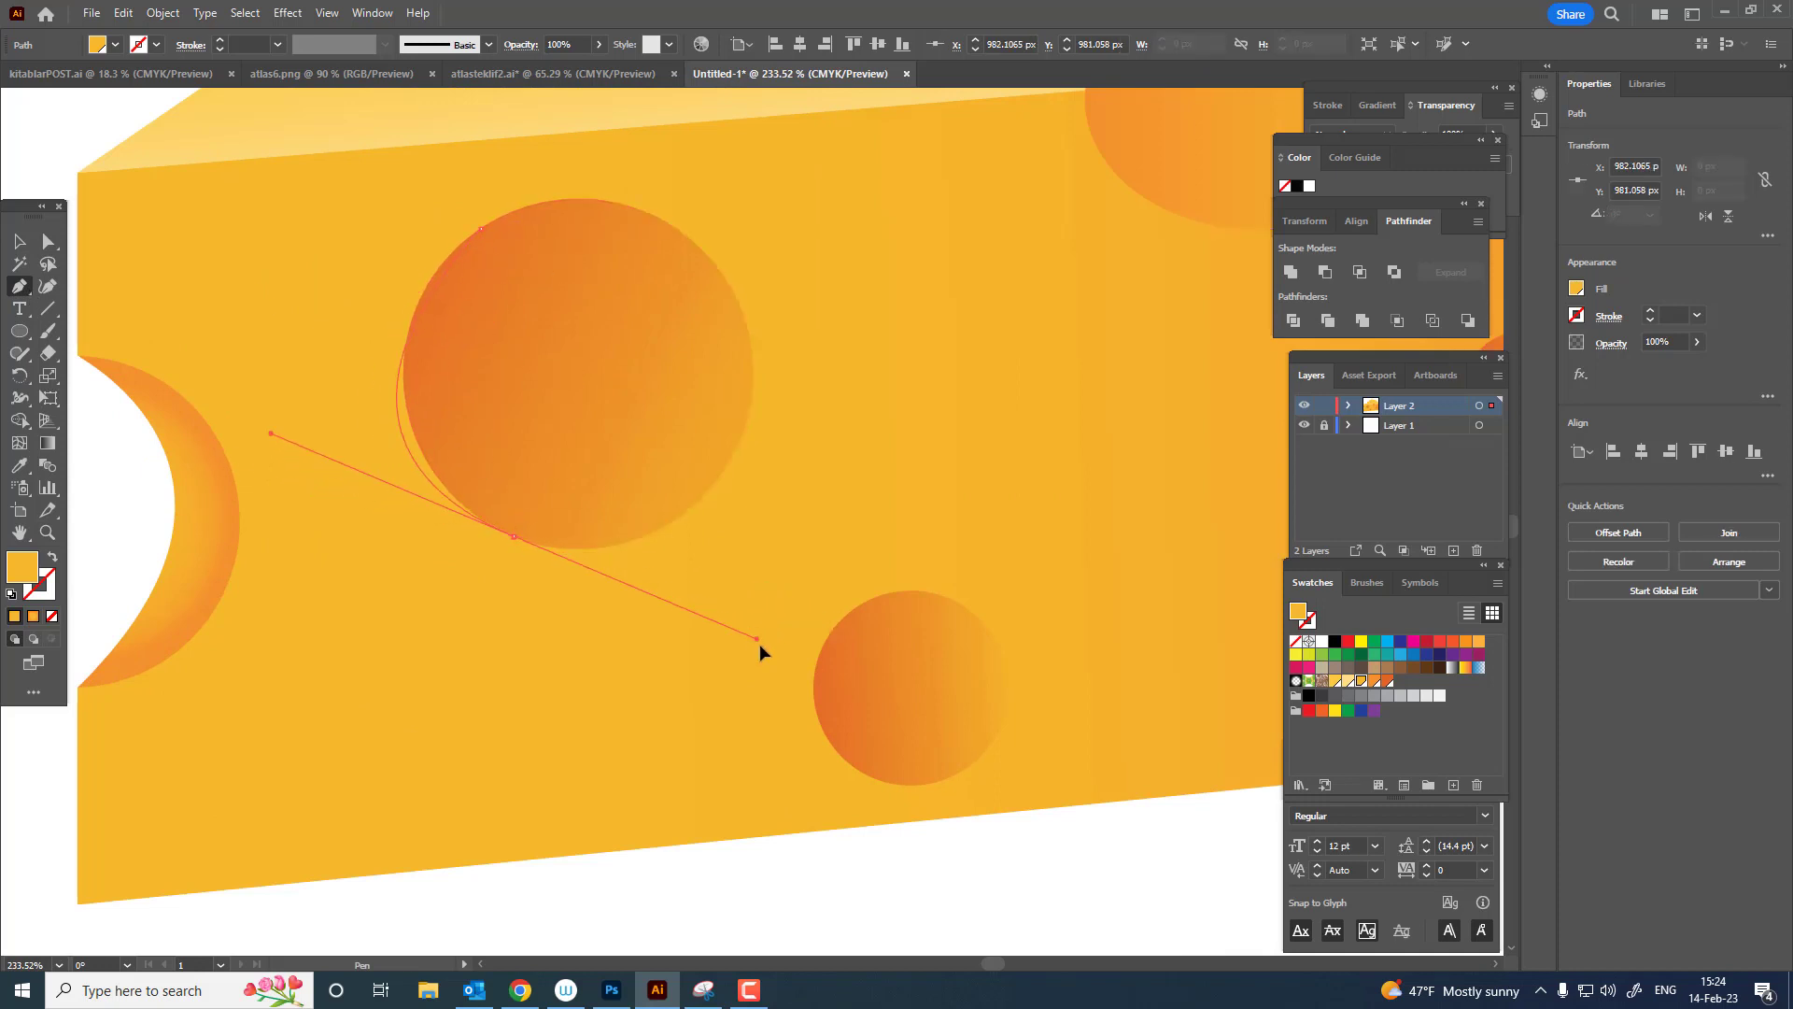
left_click(515, 537)
left_click_drag(481, 230, 787, 148)
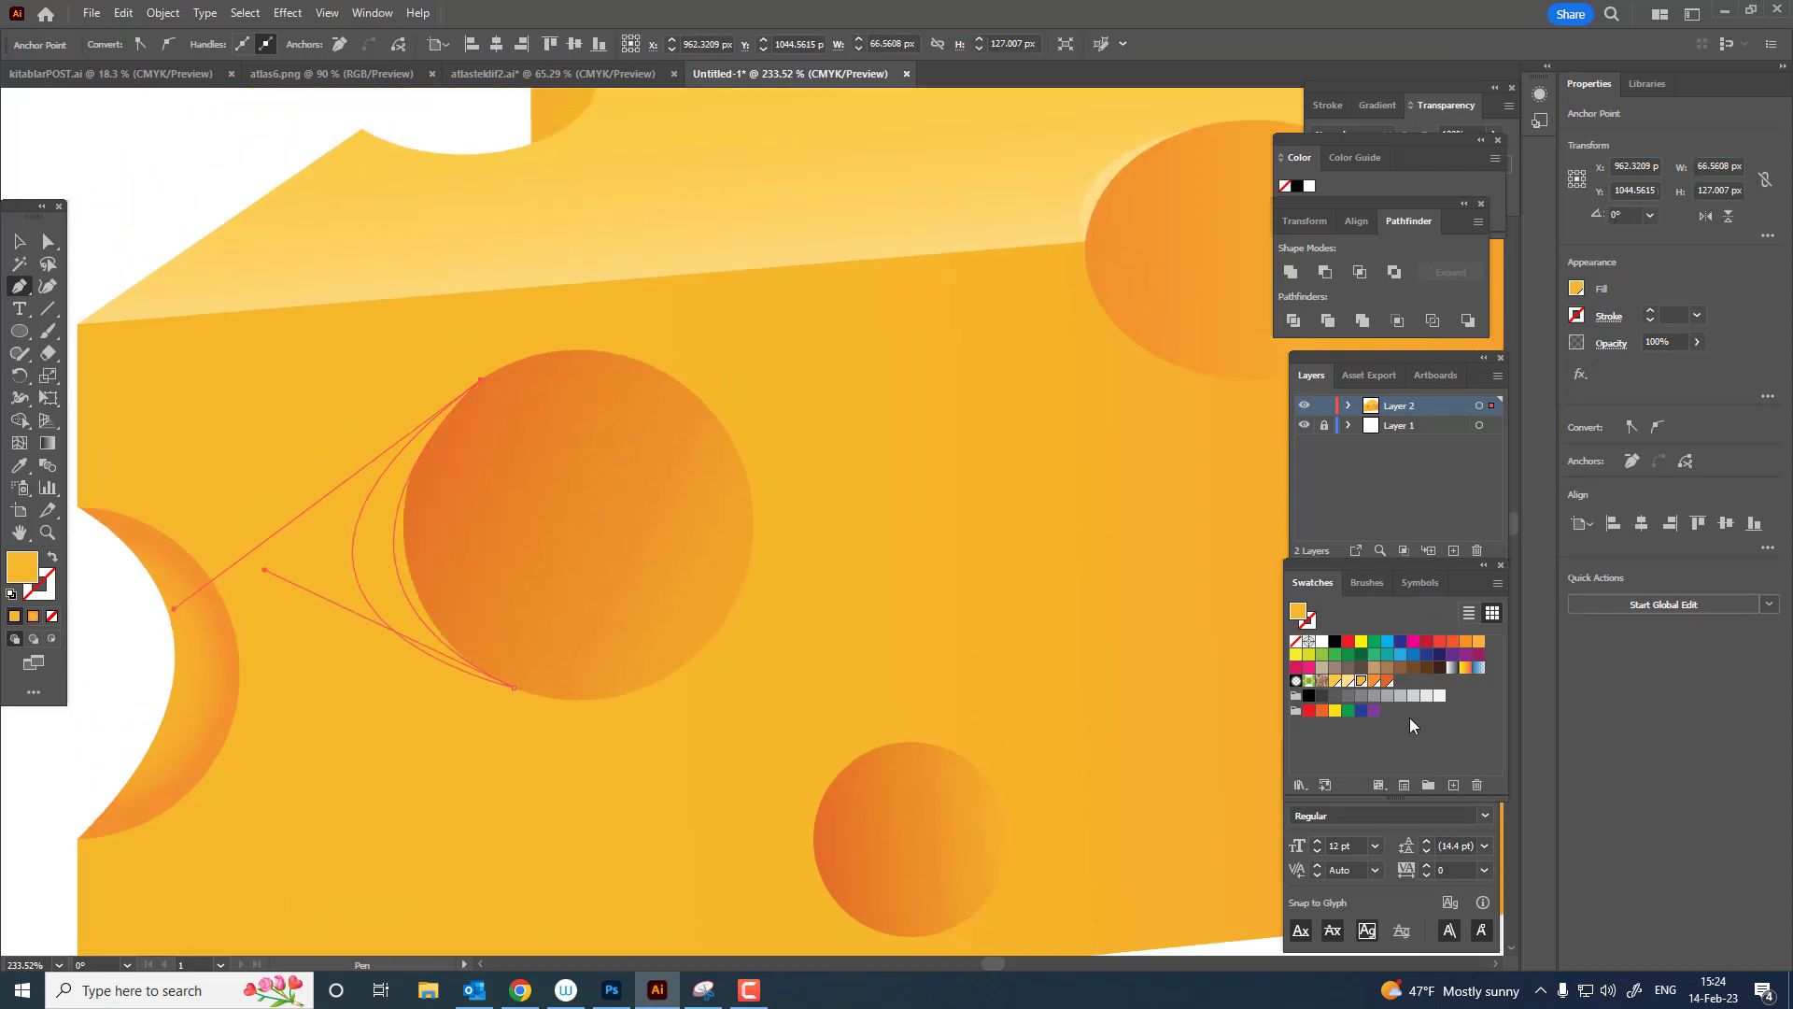
left_click(1341, 678)
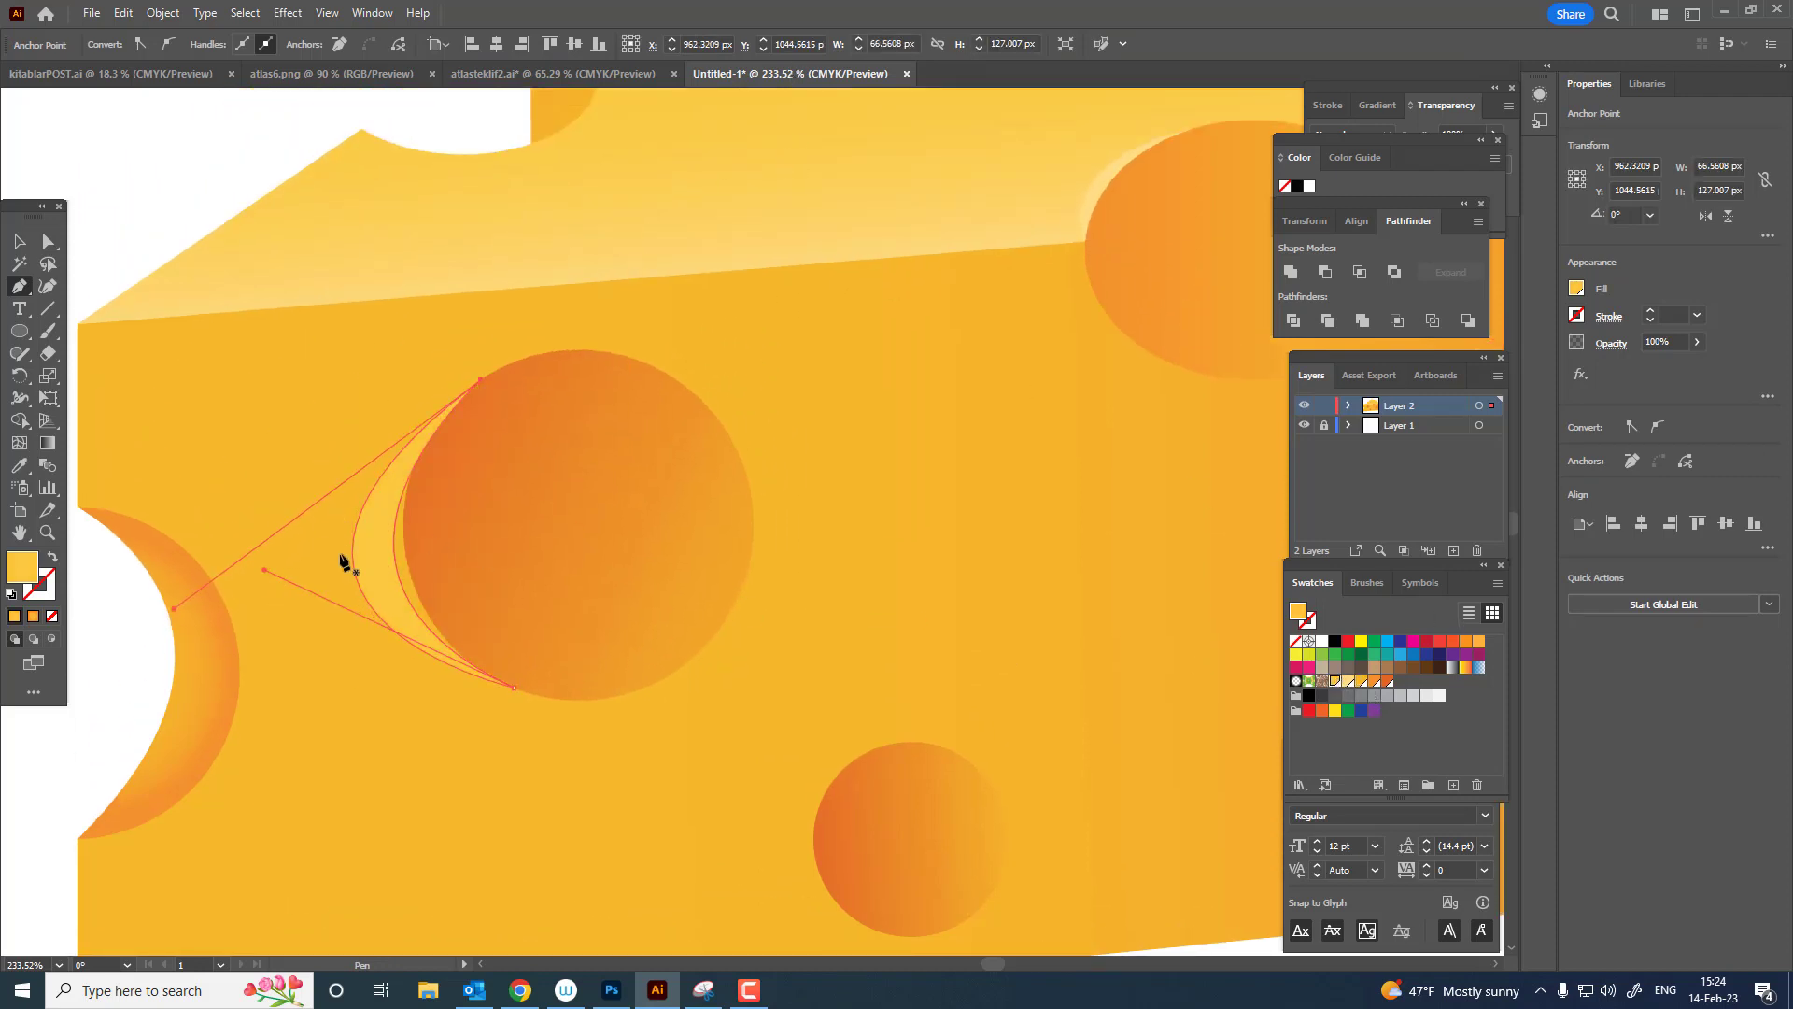
Reshape the large circle's crescent with the Curvature tool so it hugs the rim at about 54 px wide.
key("z")
left_click(354, 563)
left_click(48, 286)
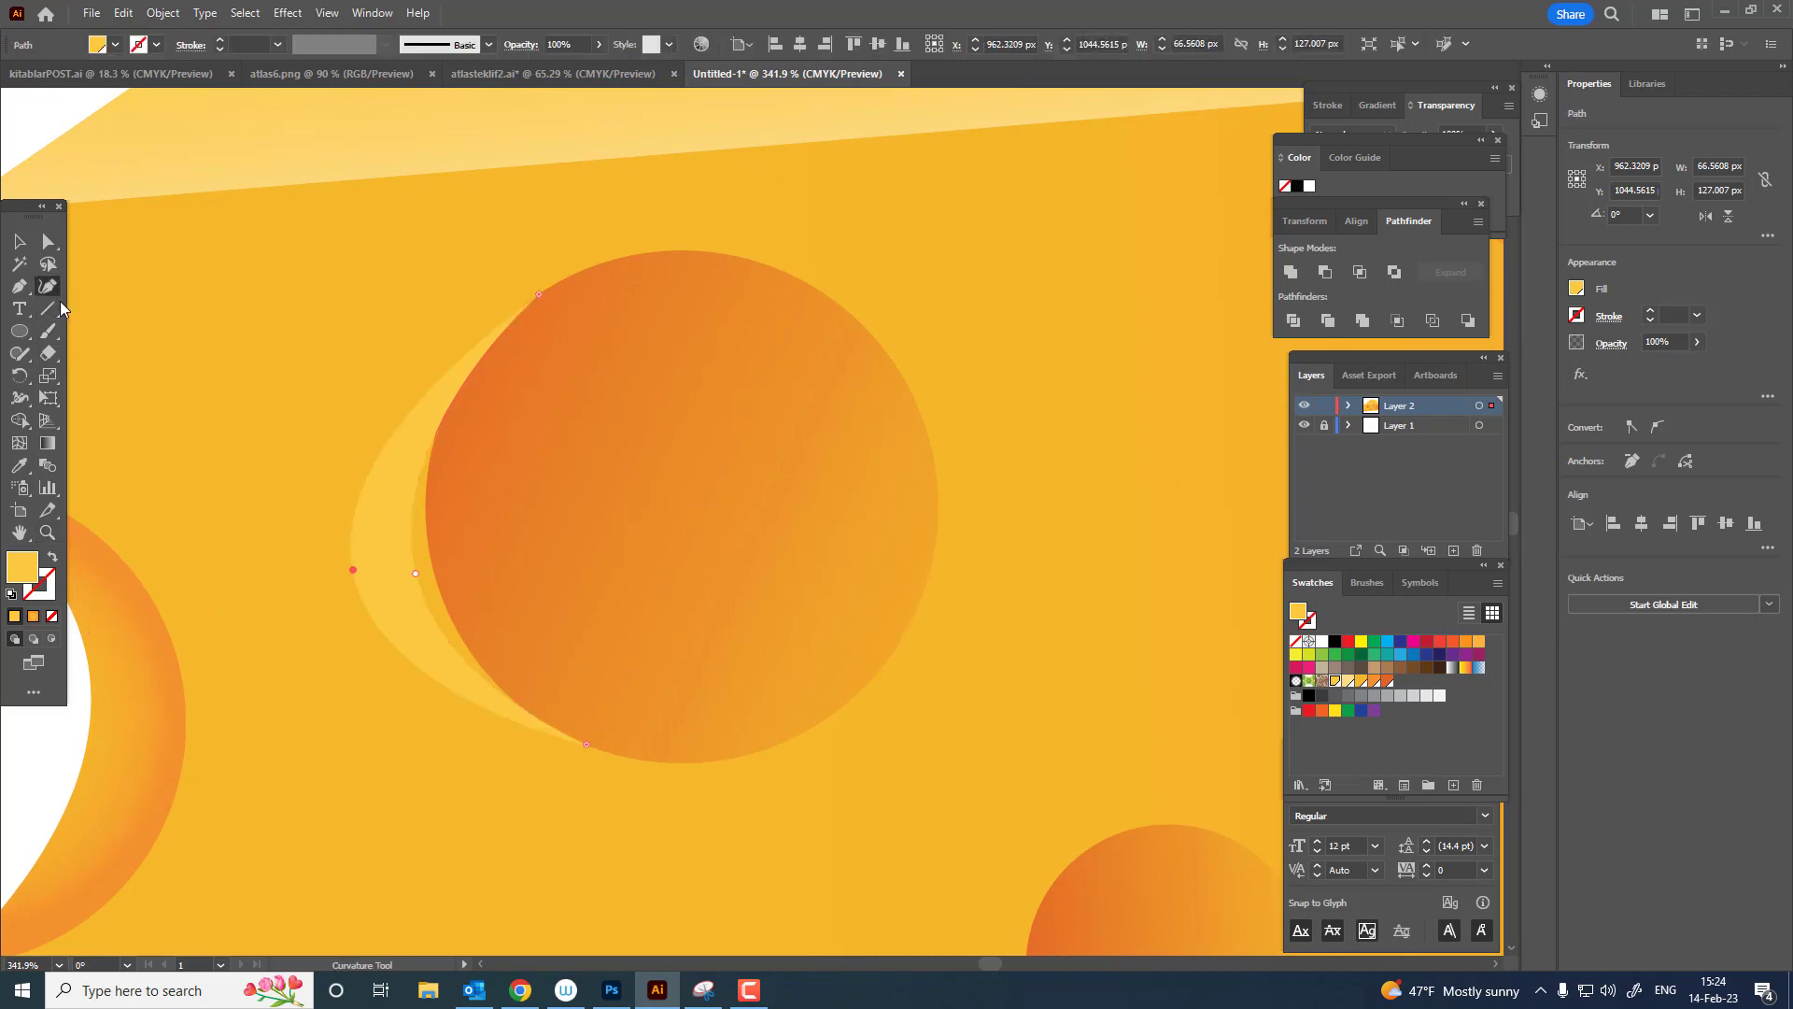
left_click(426, 566)
left_click_drag(353, 569, 402, 574)
Draw a light golden yellow crescent about 43 by 74 px along the left rim of the side face's small lower circle.
key("z")
left_click_drag(757, 446, 325, 497)
key("space")
left_click_drag(747, 495, 410, 486)
left_click_drag(480, 546, 785, 575)
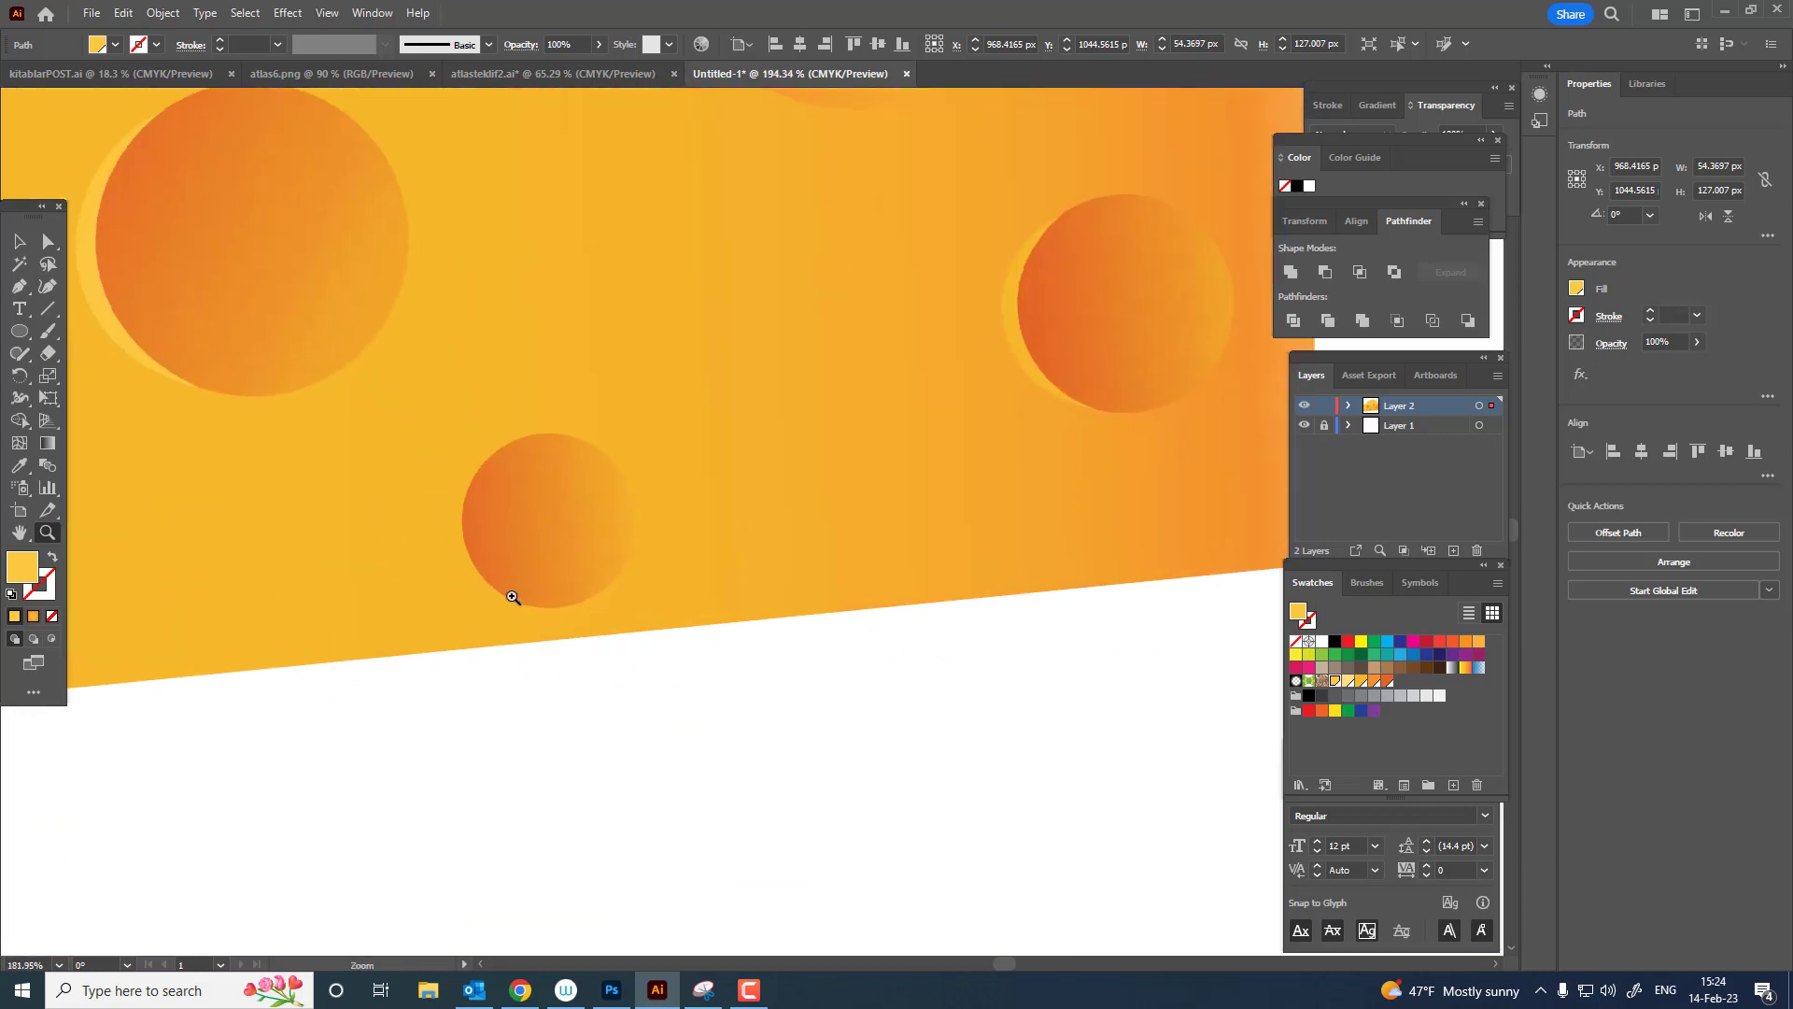
left_click(20, 287)
left_click(515, 423)
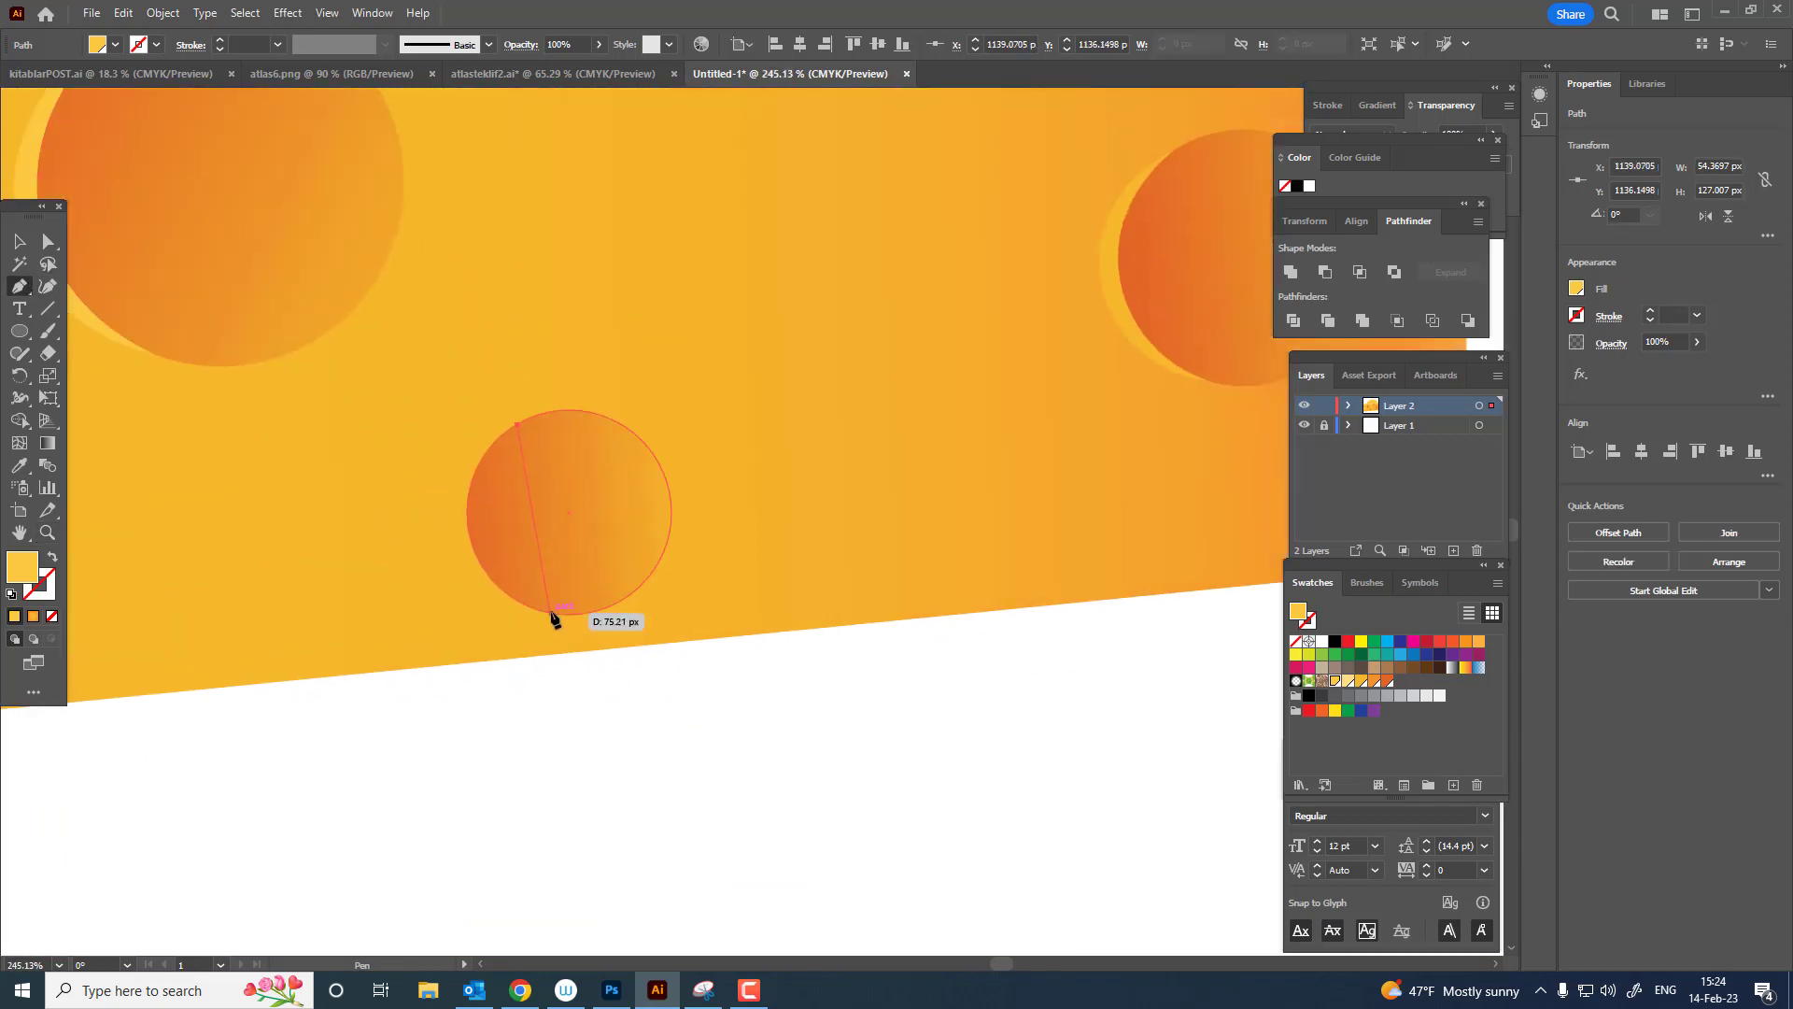
left_click_drag(549, 611, 717, 696)
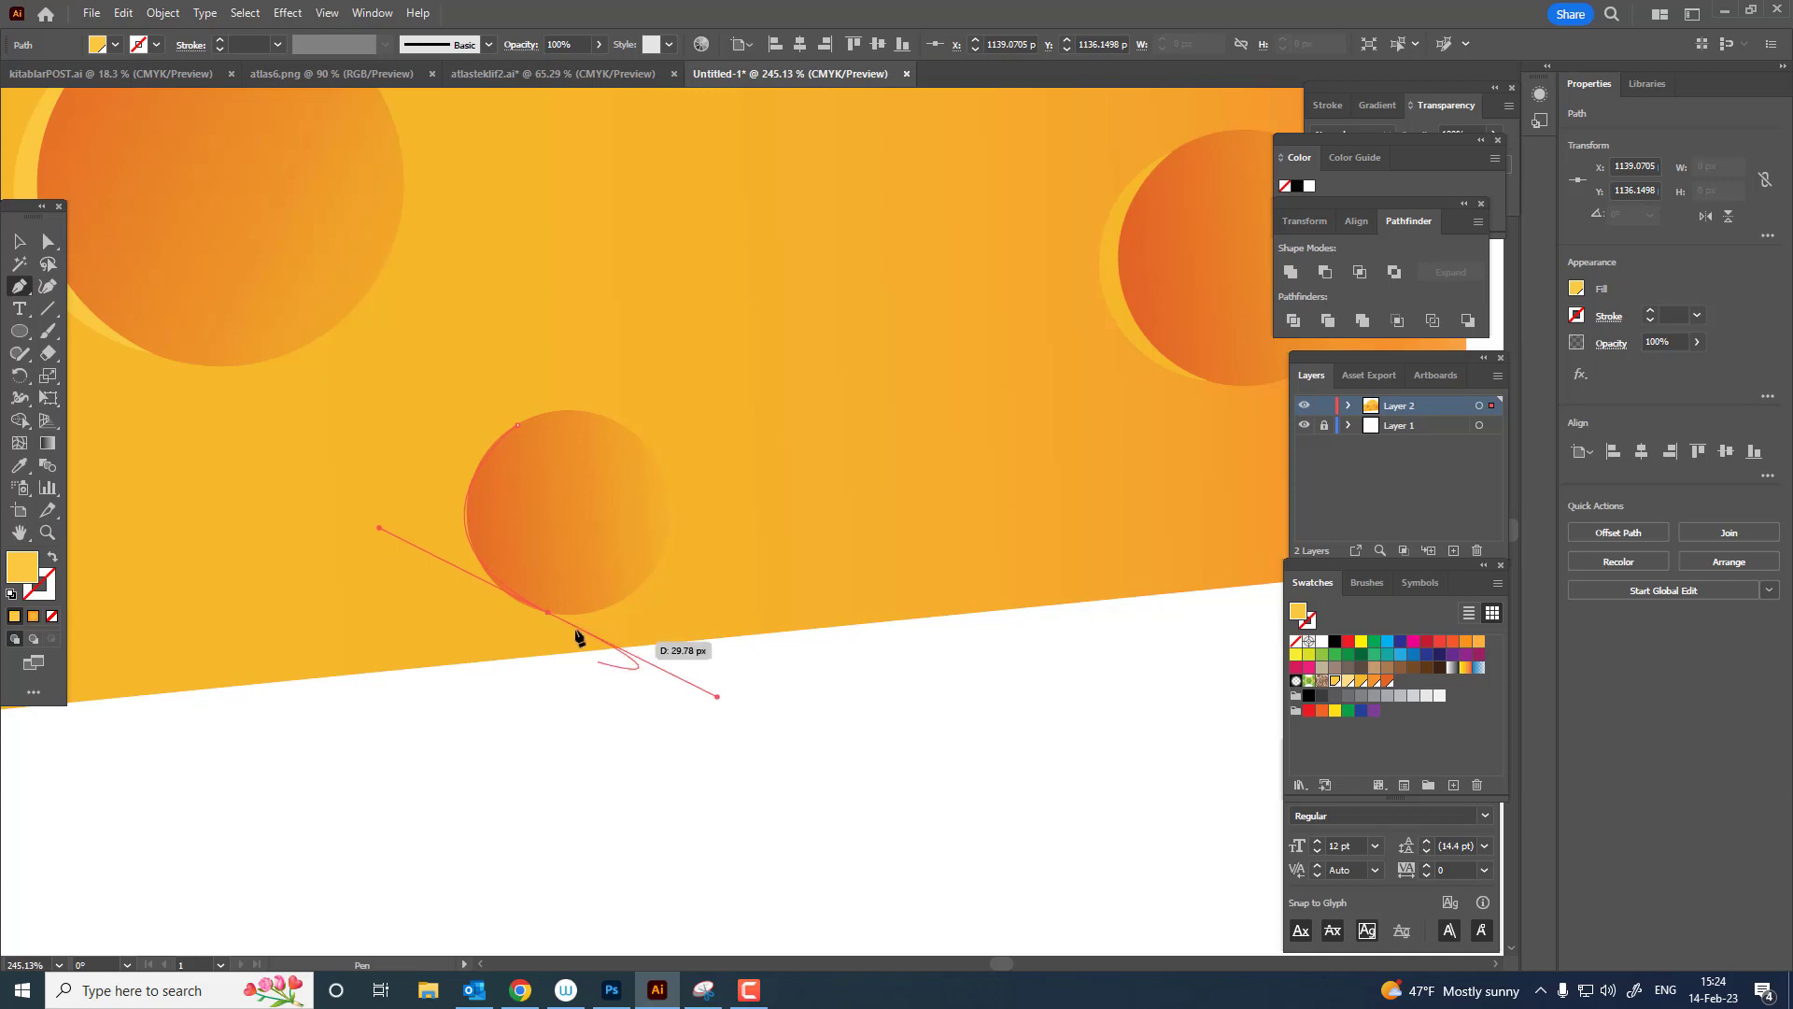
left_click(551, 613)
left_click_drag(518, 426, 710, 305)
Round the small lower circle's crescent with the Curvature tool, narrowing it to about 41 px wide along the rim.
key("z")
left_click_drag(567, 582, 692, 581)
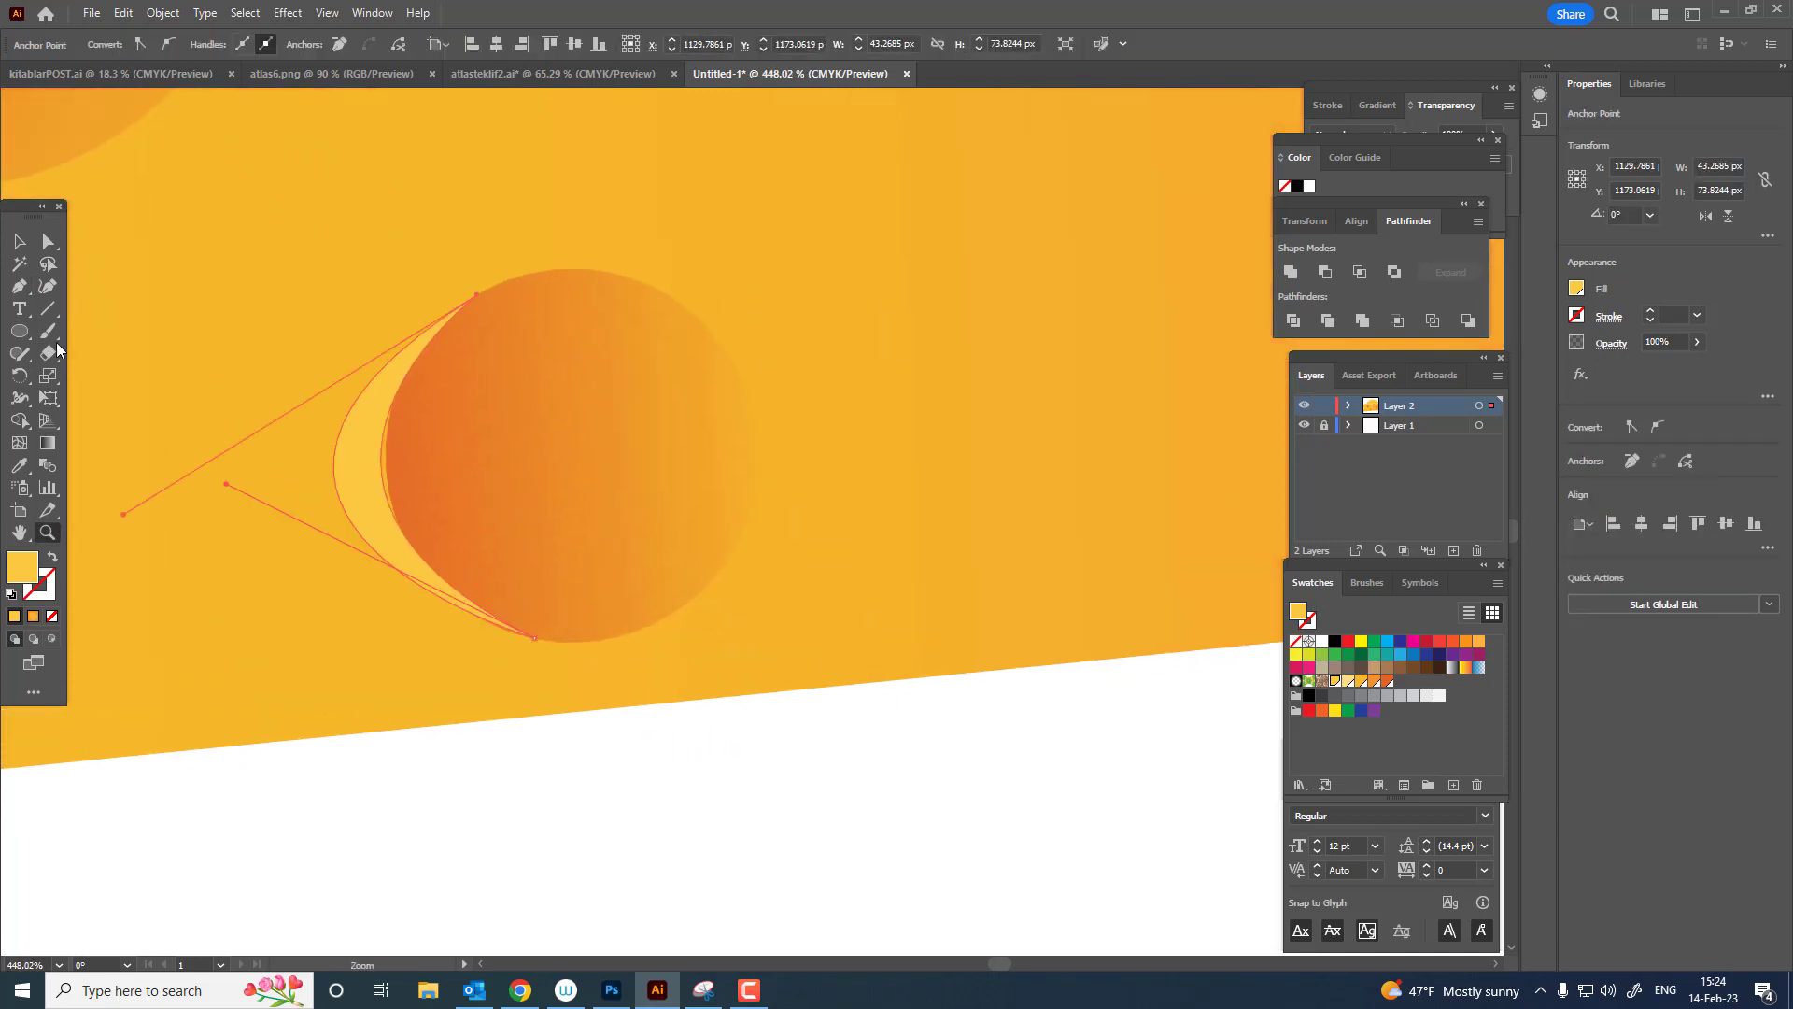
left_click(49, 286)
left_click(334, 472)
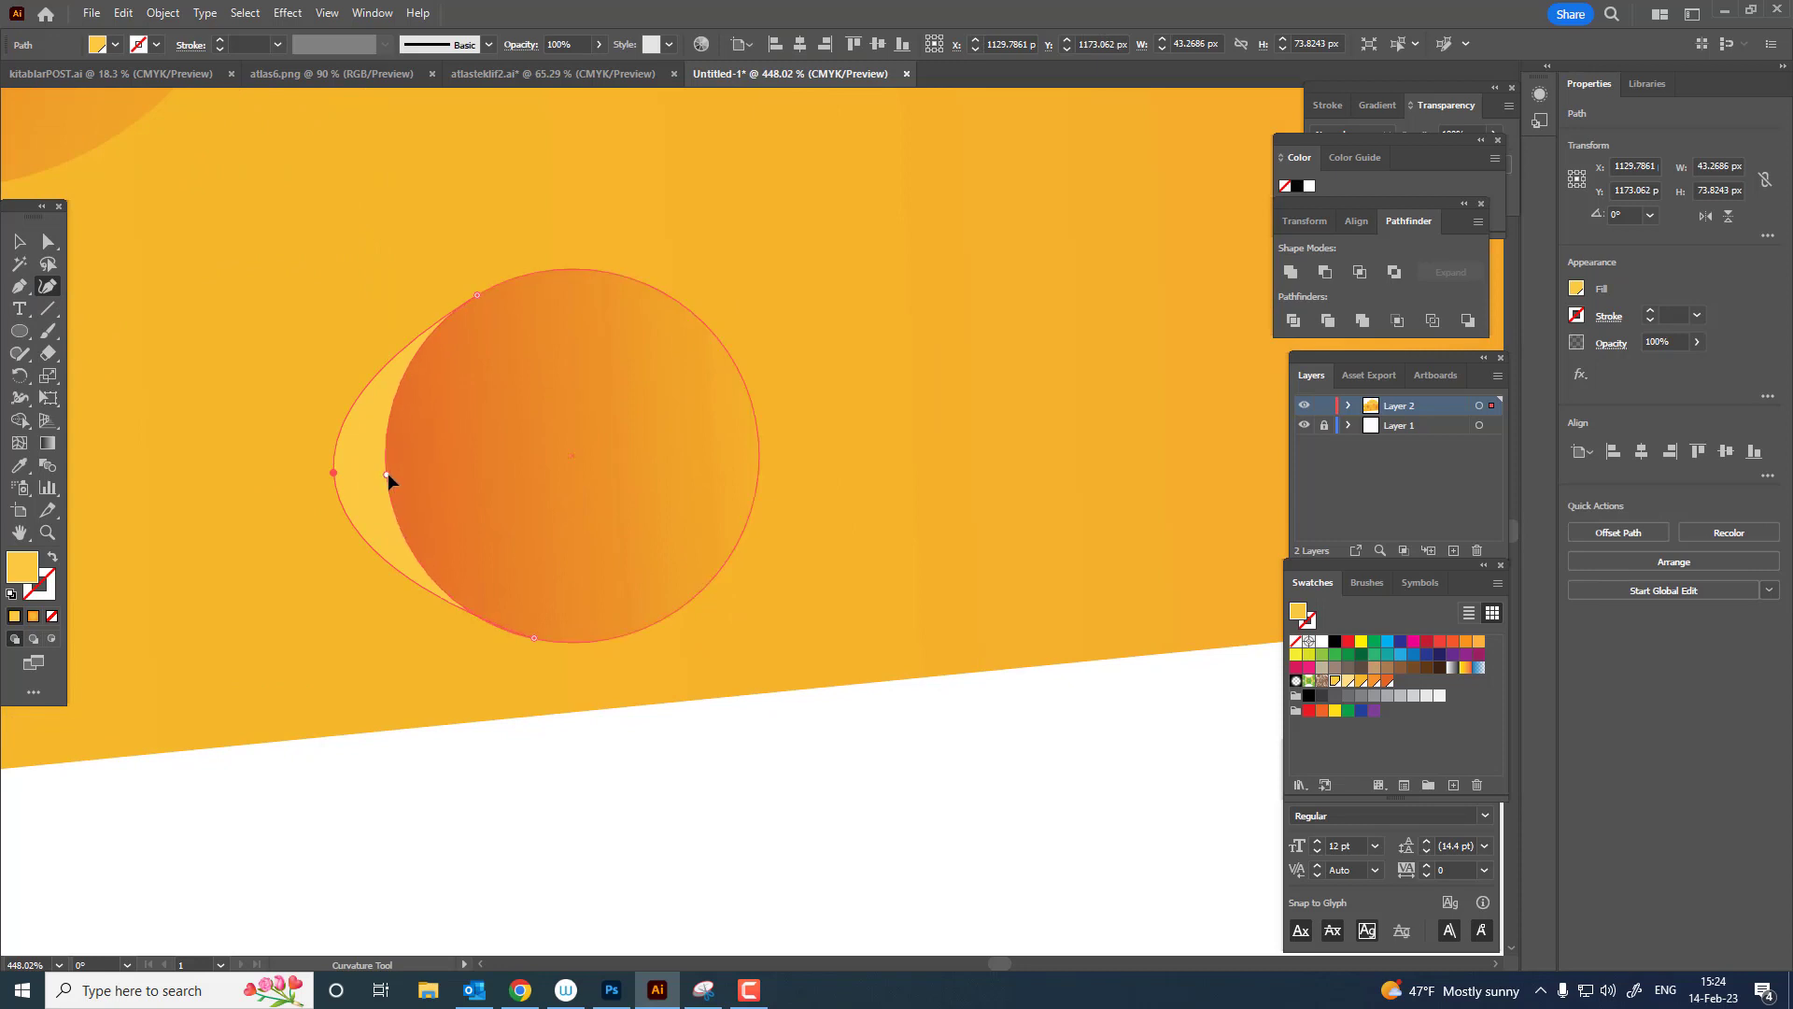
mouse_move(333, 471)
left_mouse_down()
mouse_move(359, 477)
mouse_move(343, 477)
left_mouse_up()
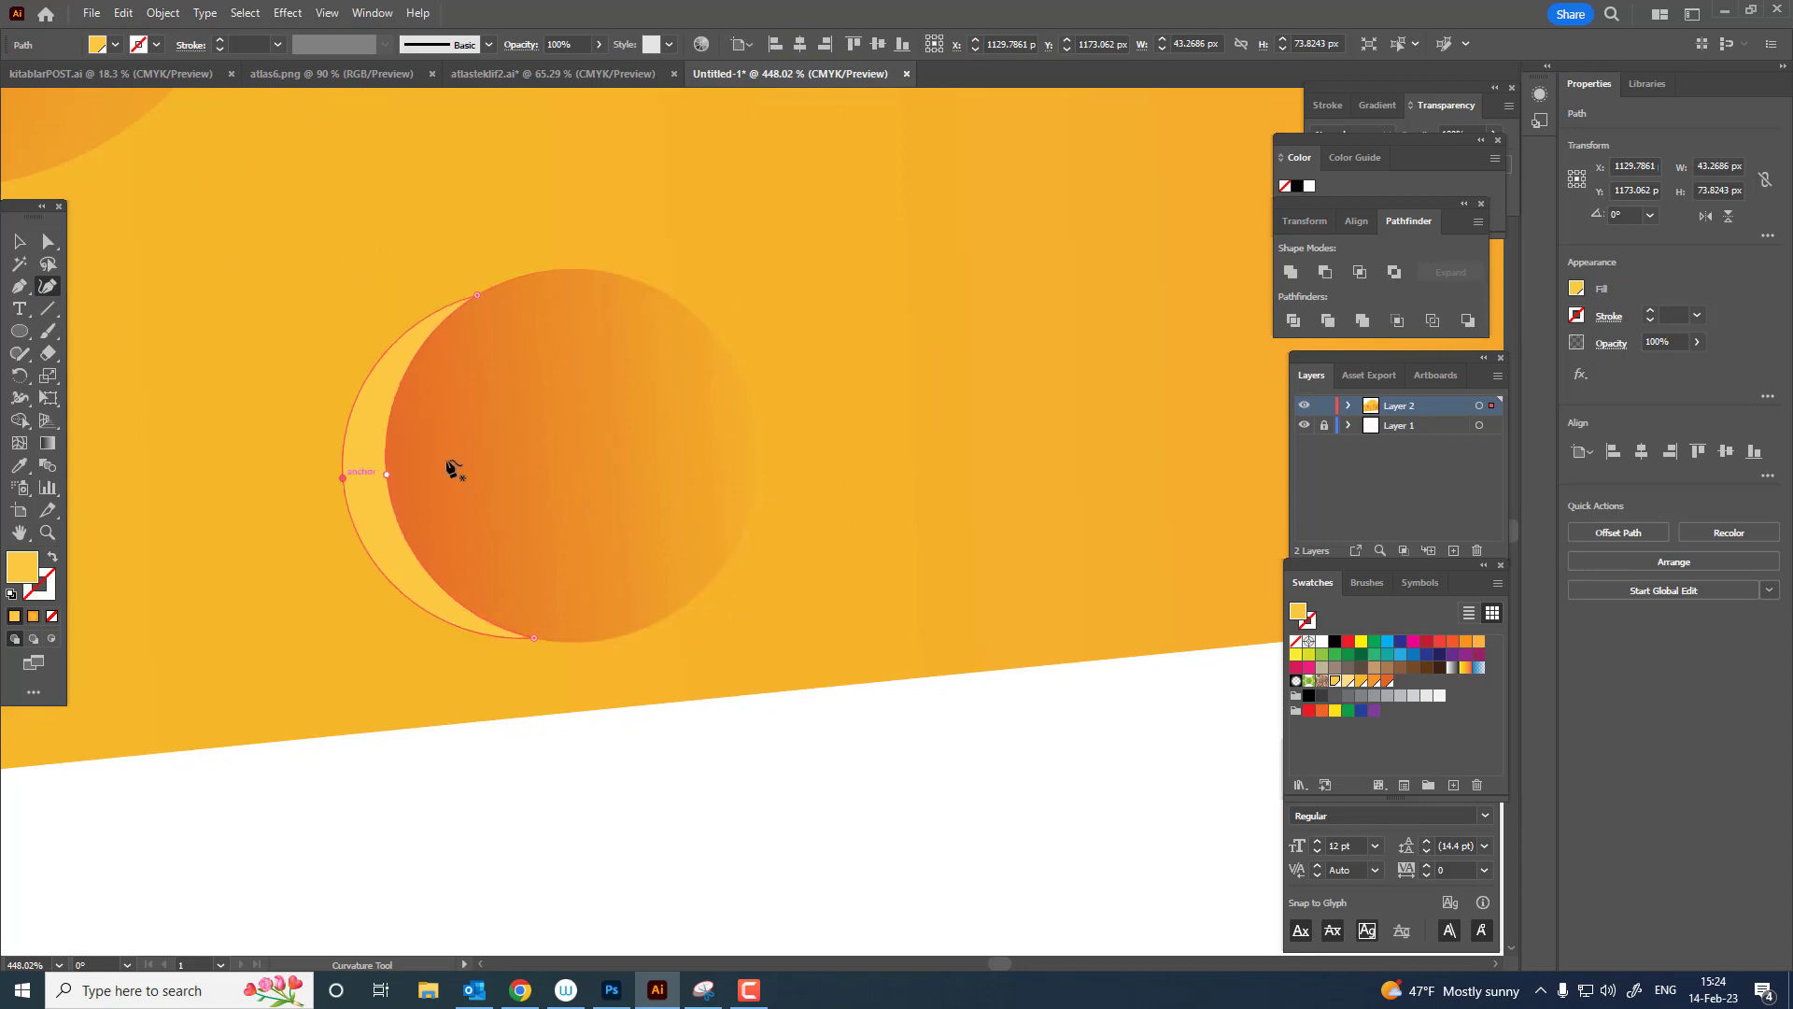
Draw an ellipse about 100 by 75 px in the middle of the side face and fill it with an orange gradient swatch.
key("z")
left_click_drag(530, 415, 161, 420)
left_click_drag(539, 581, 755, 814)
left_click_drag(678, 532, 533, 552)
left_click_drag(687, 594, 799, 652)
left_click(26, 328)
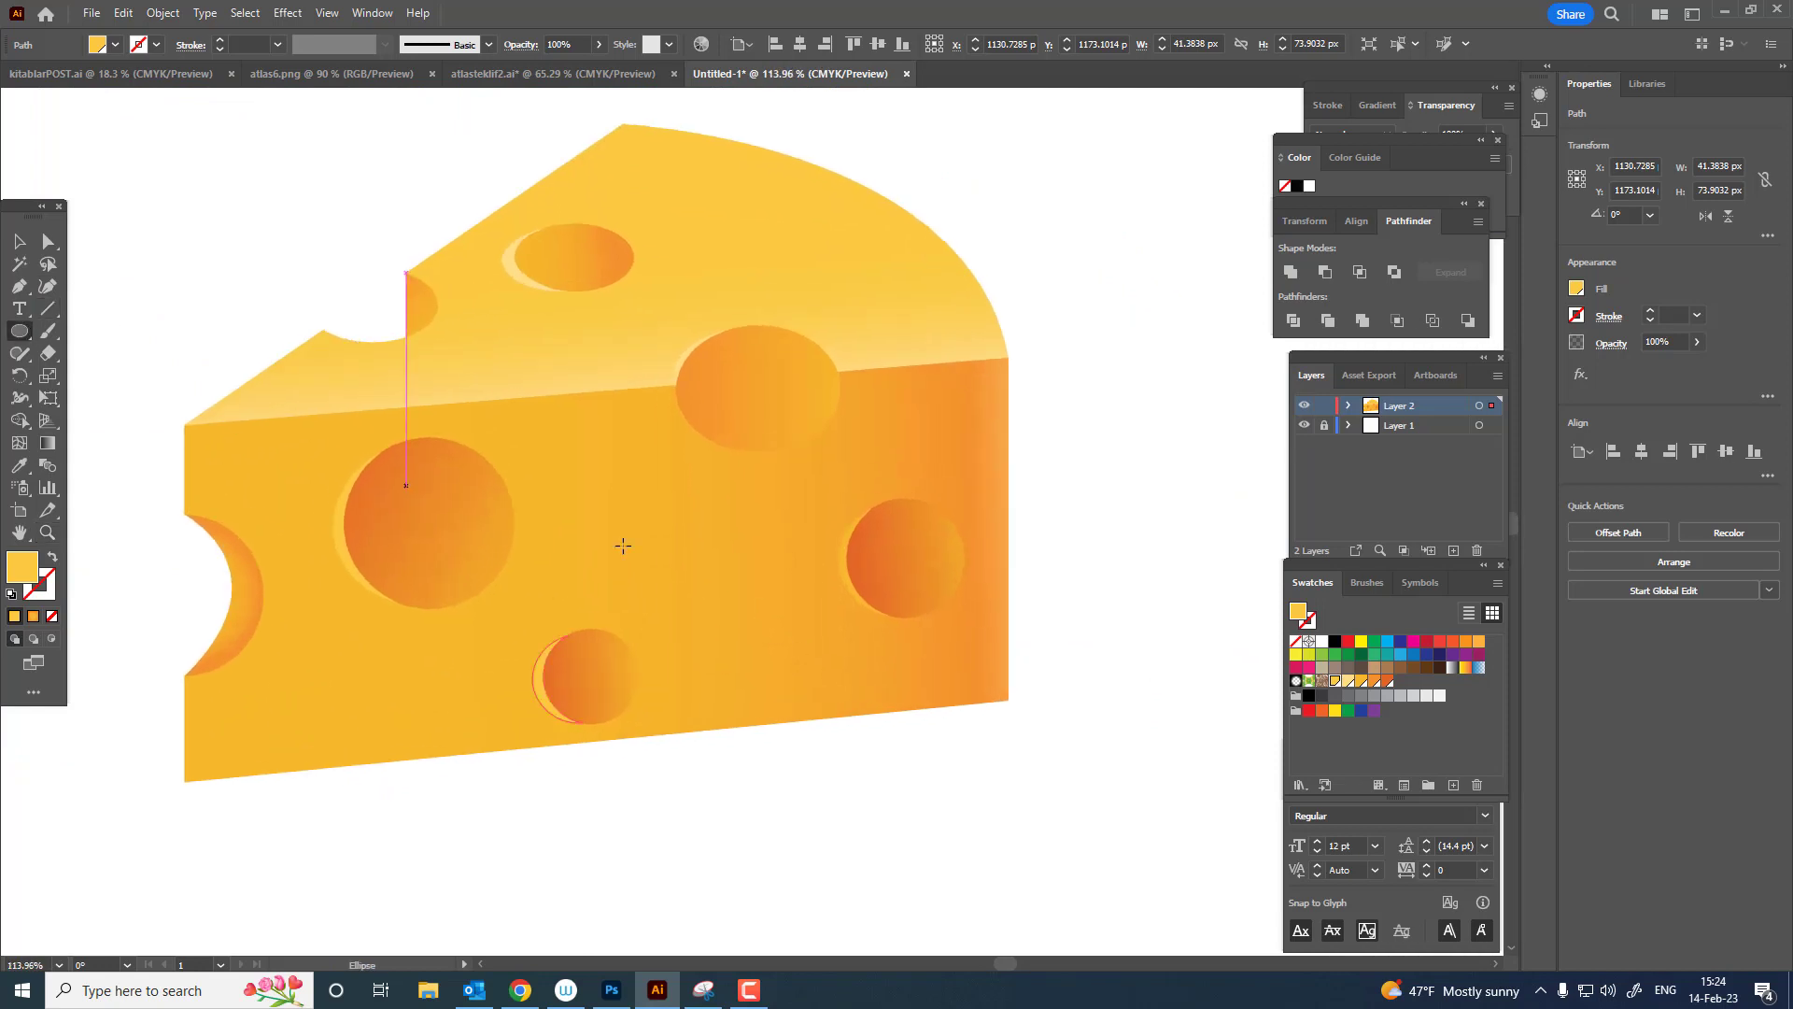
left_click_drag(582, 494, 702, 583)
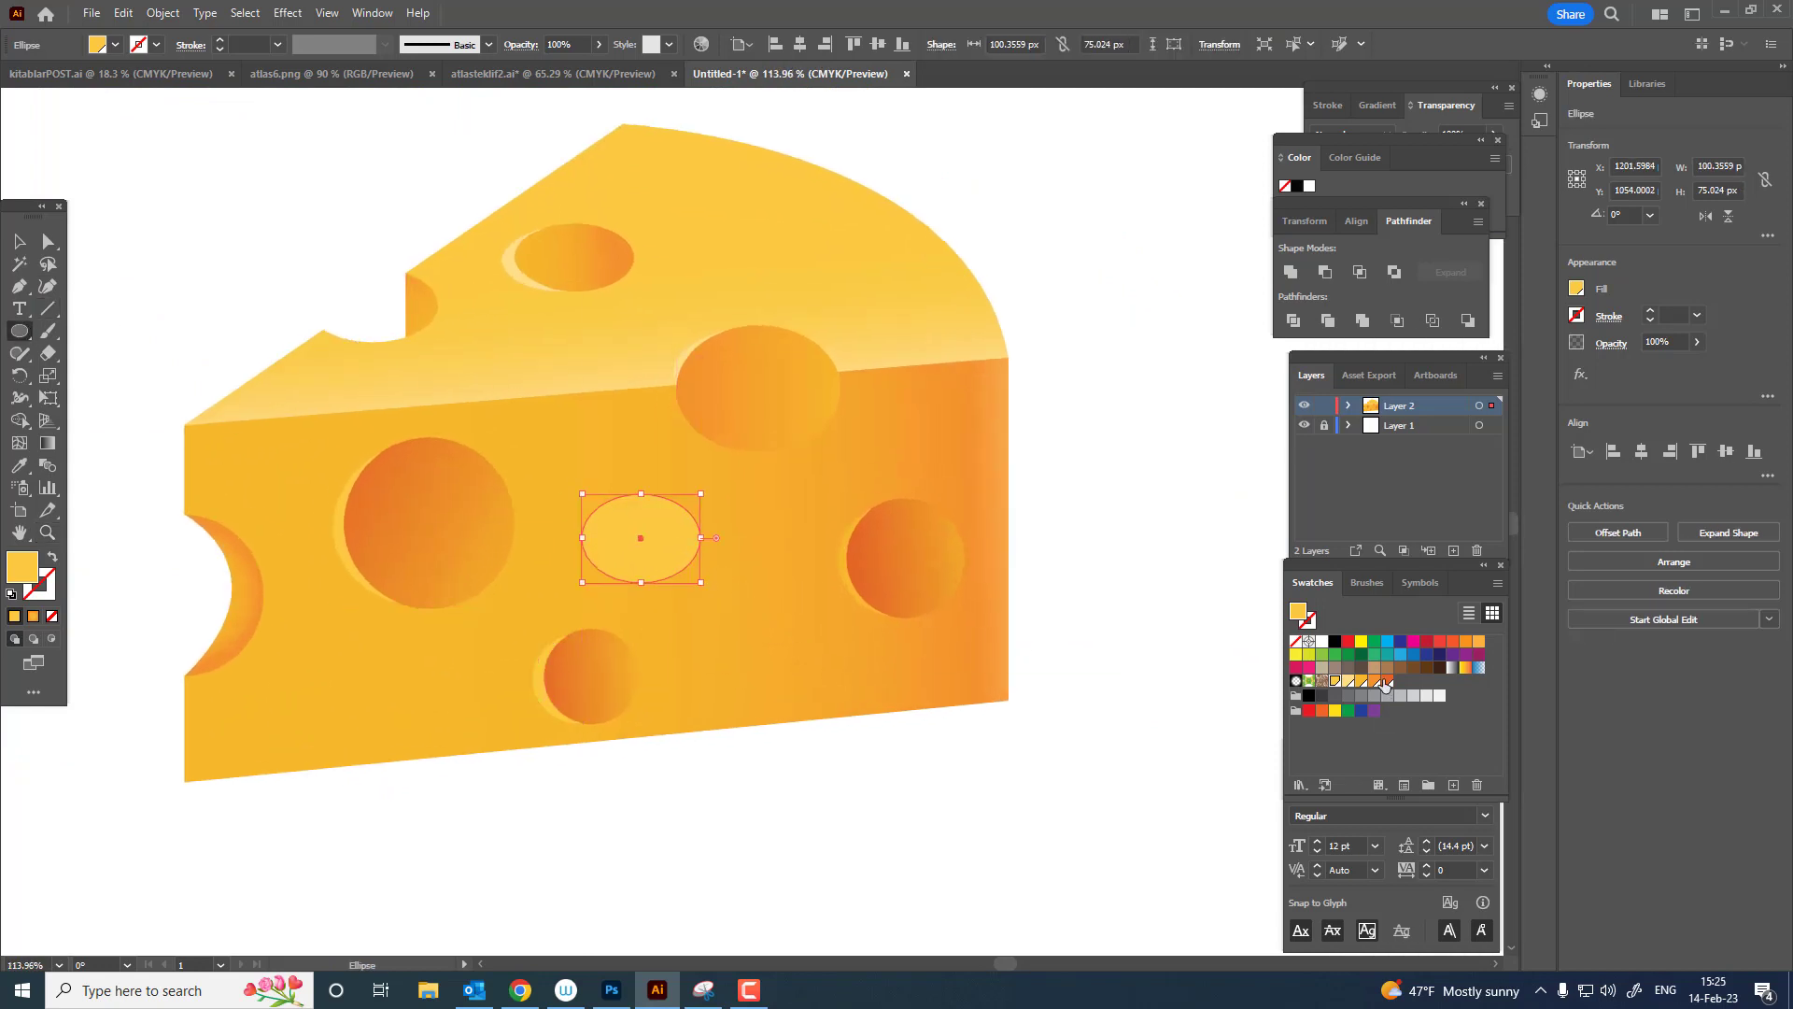
left_click(1387, 681)
left_click(1371, 682)
Move the new ellipse to the side face's upper right, above the rightmost circle, and fill it with the lighter orange gradient.
key("z")
left_click_drag(789, 468, 920, 668)
left_click(1360, 682)
left_click_drag(790, 554, 908, 454)
left_click(19, 243)
left_click(1376, 683)
left_click(1196, 773)
Paste a copy of the orange ellipse in front and place it, smaller and flatter, at the side face's lower right.
left_click(124, 13)
left_click(154, 103)
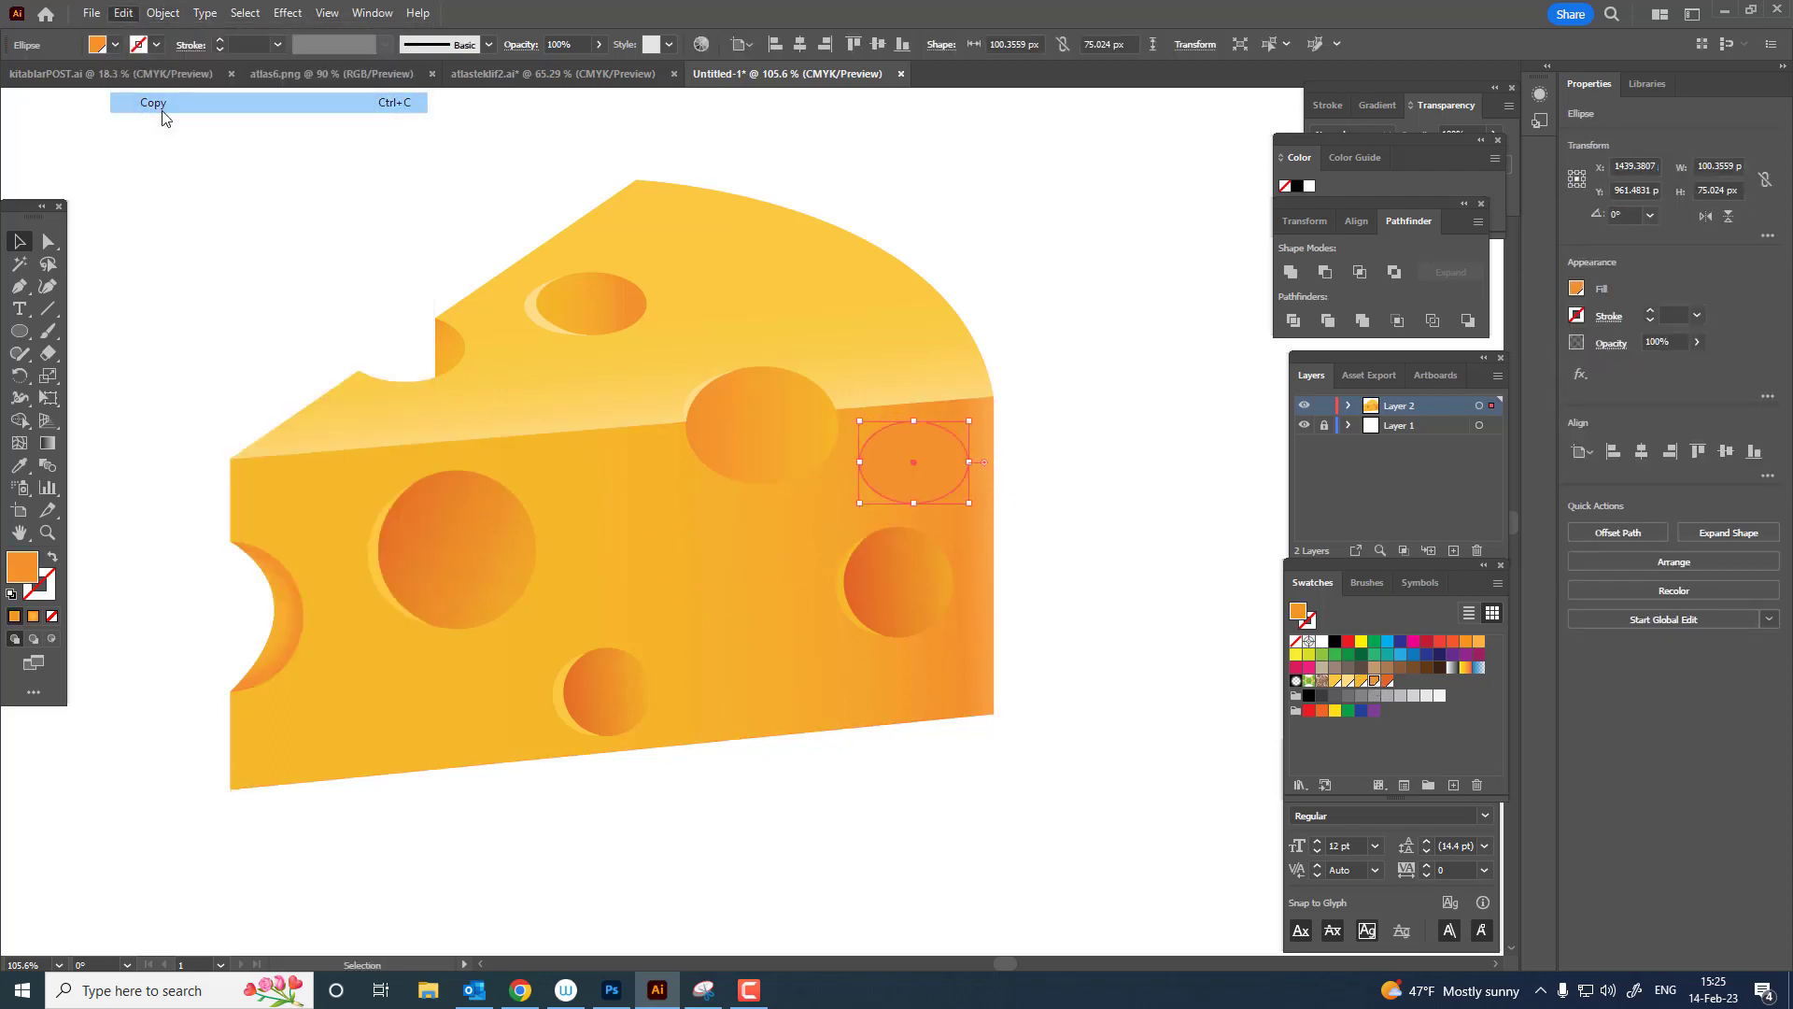
left_click(123, 13)
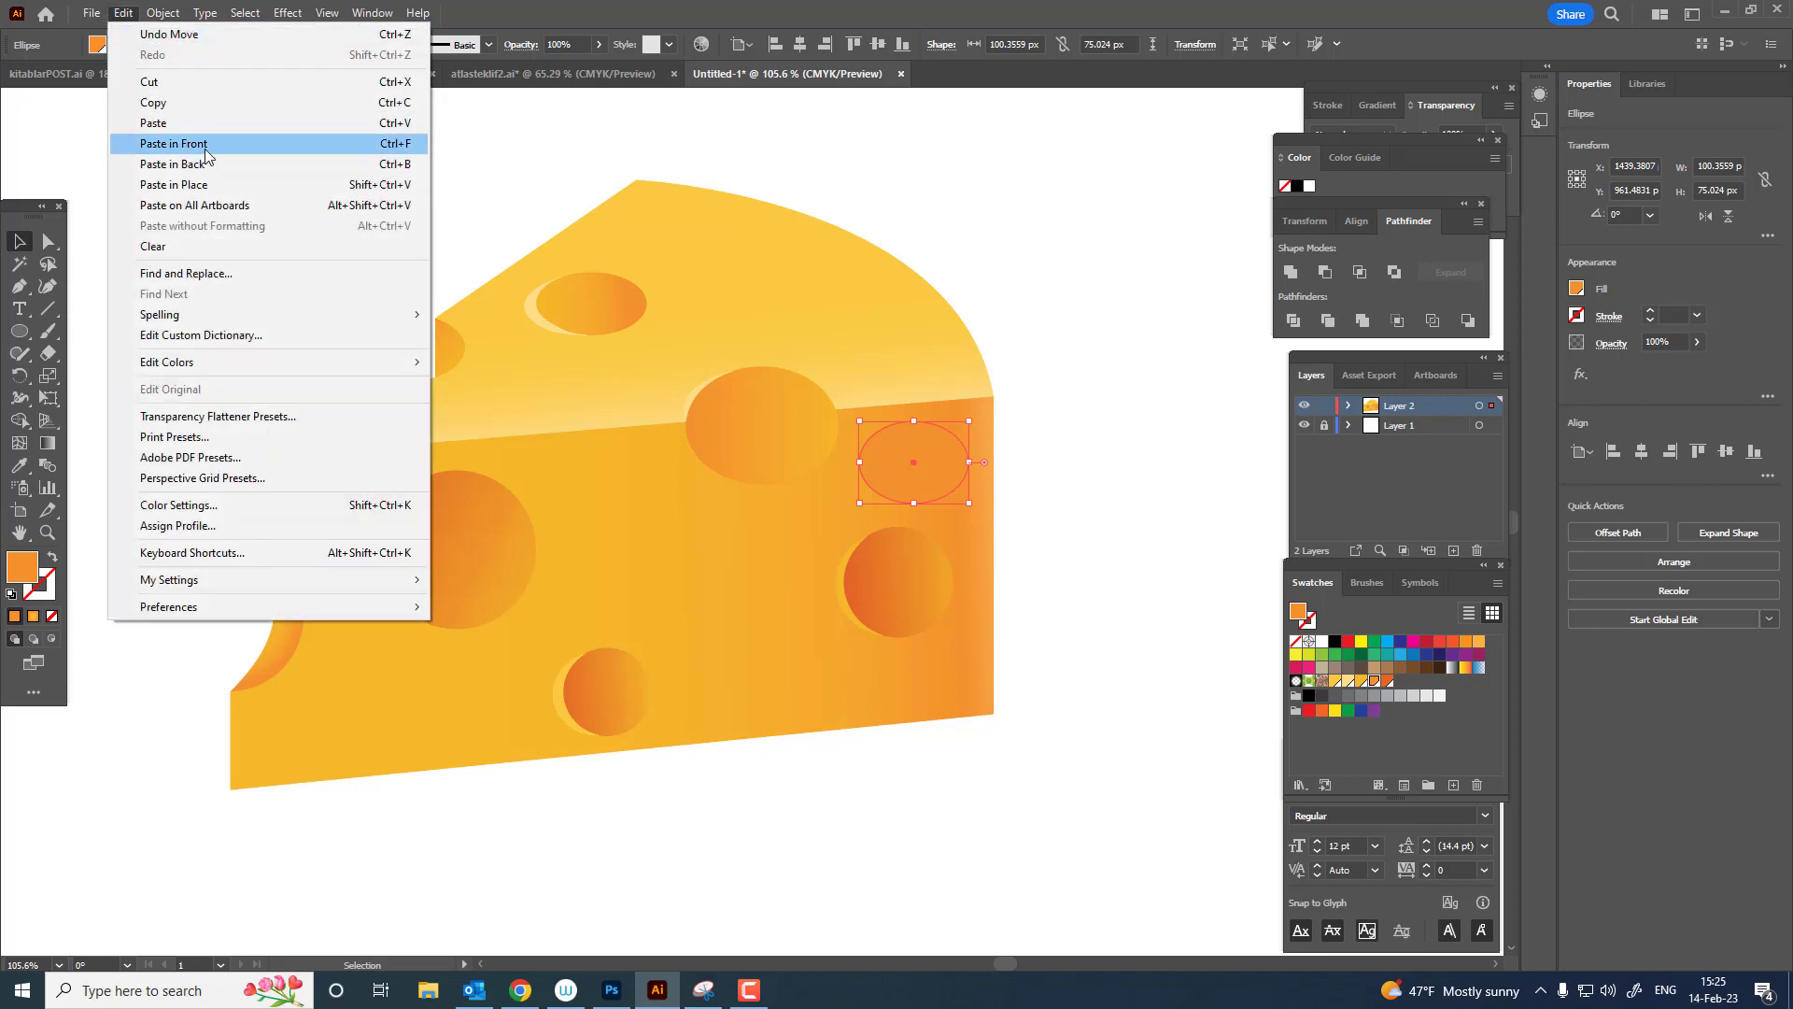
left_click(206, 146)
left_click_drag(924, 493, 885, 689)
key("ctrl+shift+a")
Draw an ellipse about 131 by 55 px on the top face, right of the existing hole, and fill it with a golden yellow gradient.
key("z")
left_click_drag(907, 606, 805, 617)
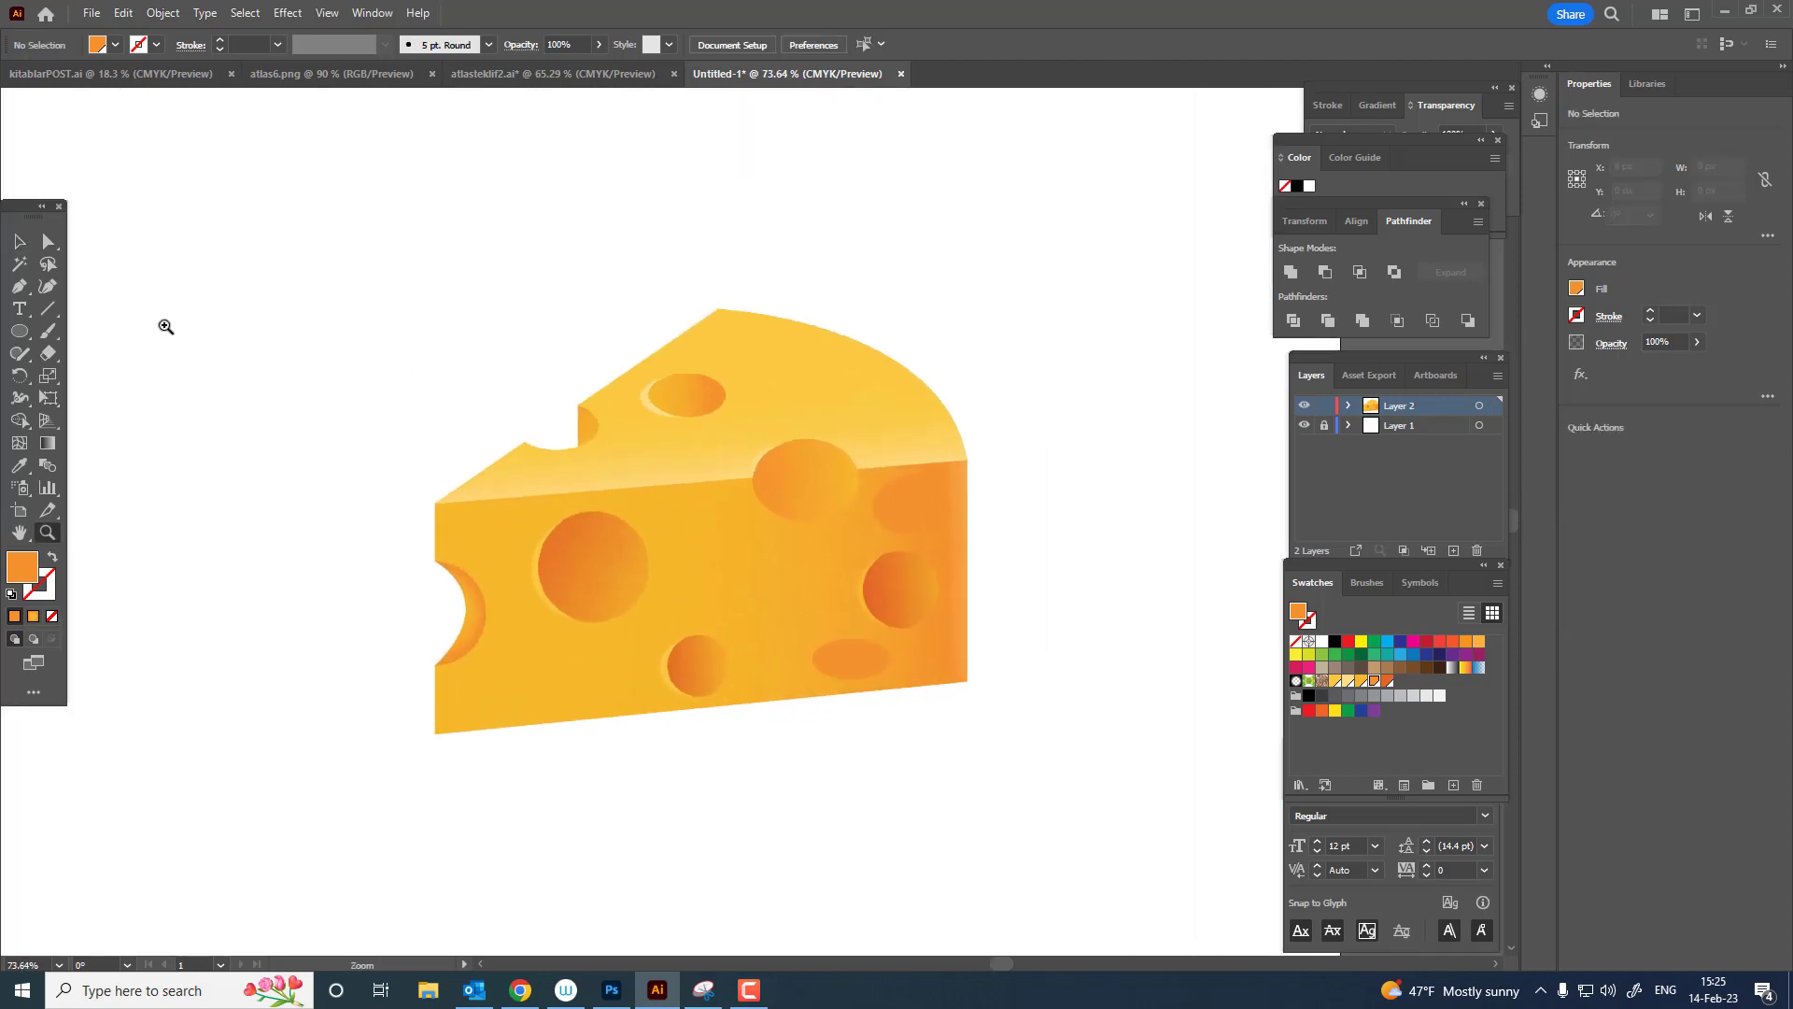
left_click(17, 333)
left_click_drag(753, 371, 852, 411)
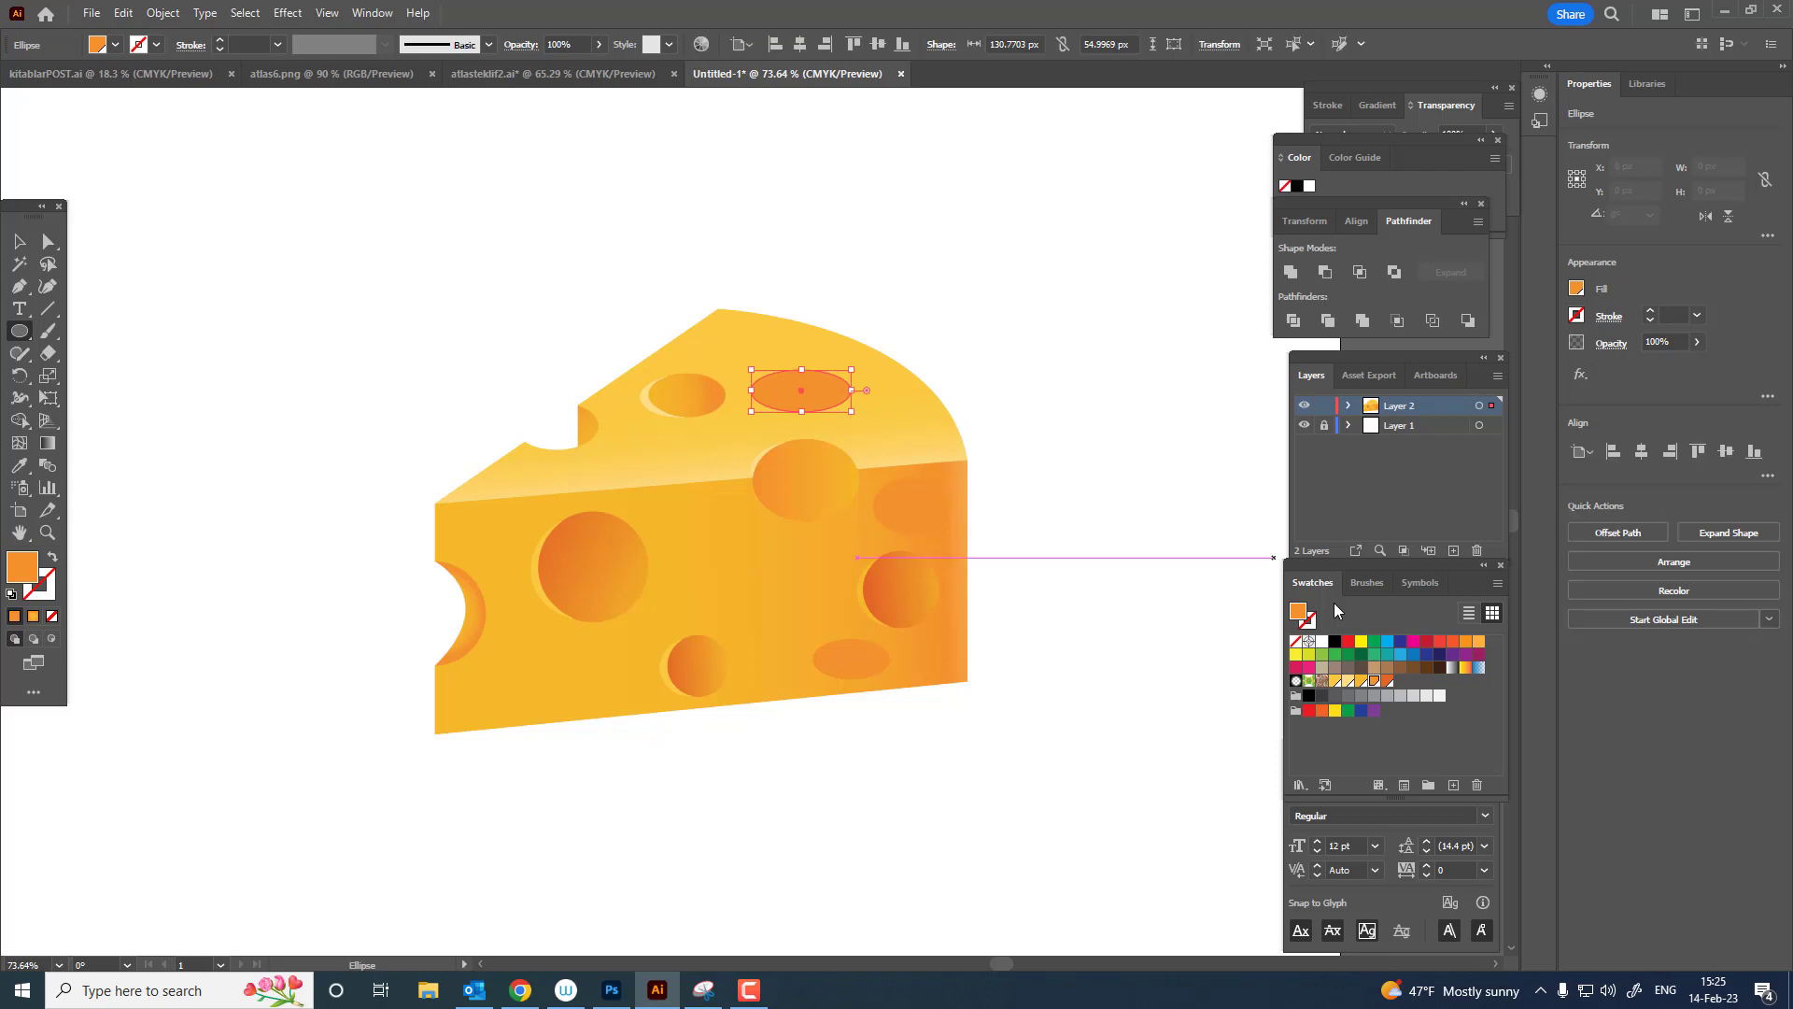
left_click(1338, 685)
key("z")
left_click_drag(982, 451, 1116, 561)
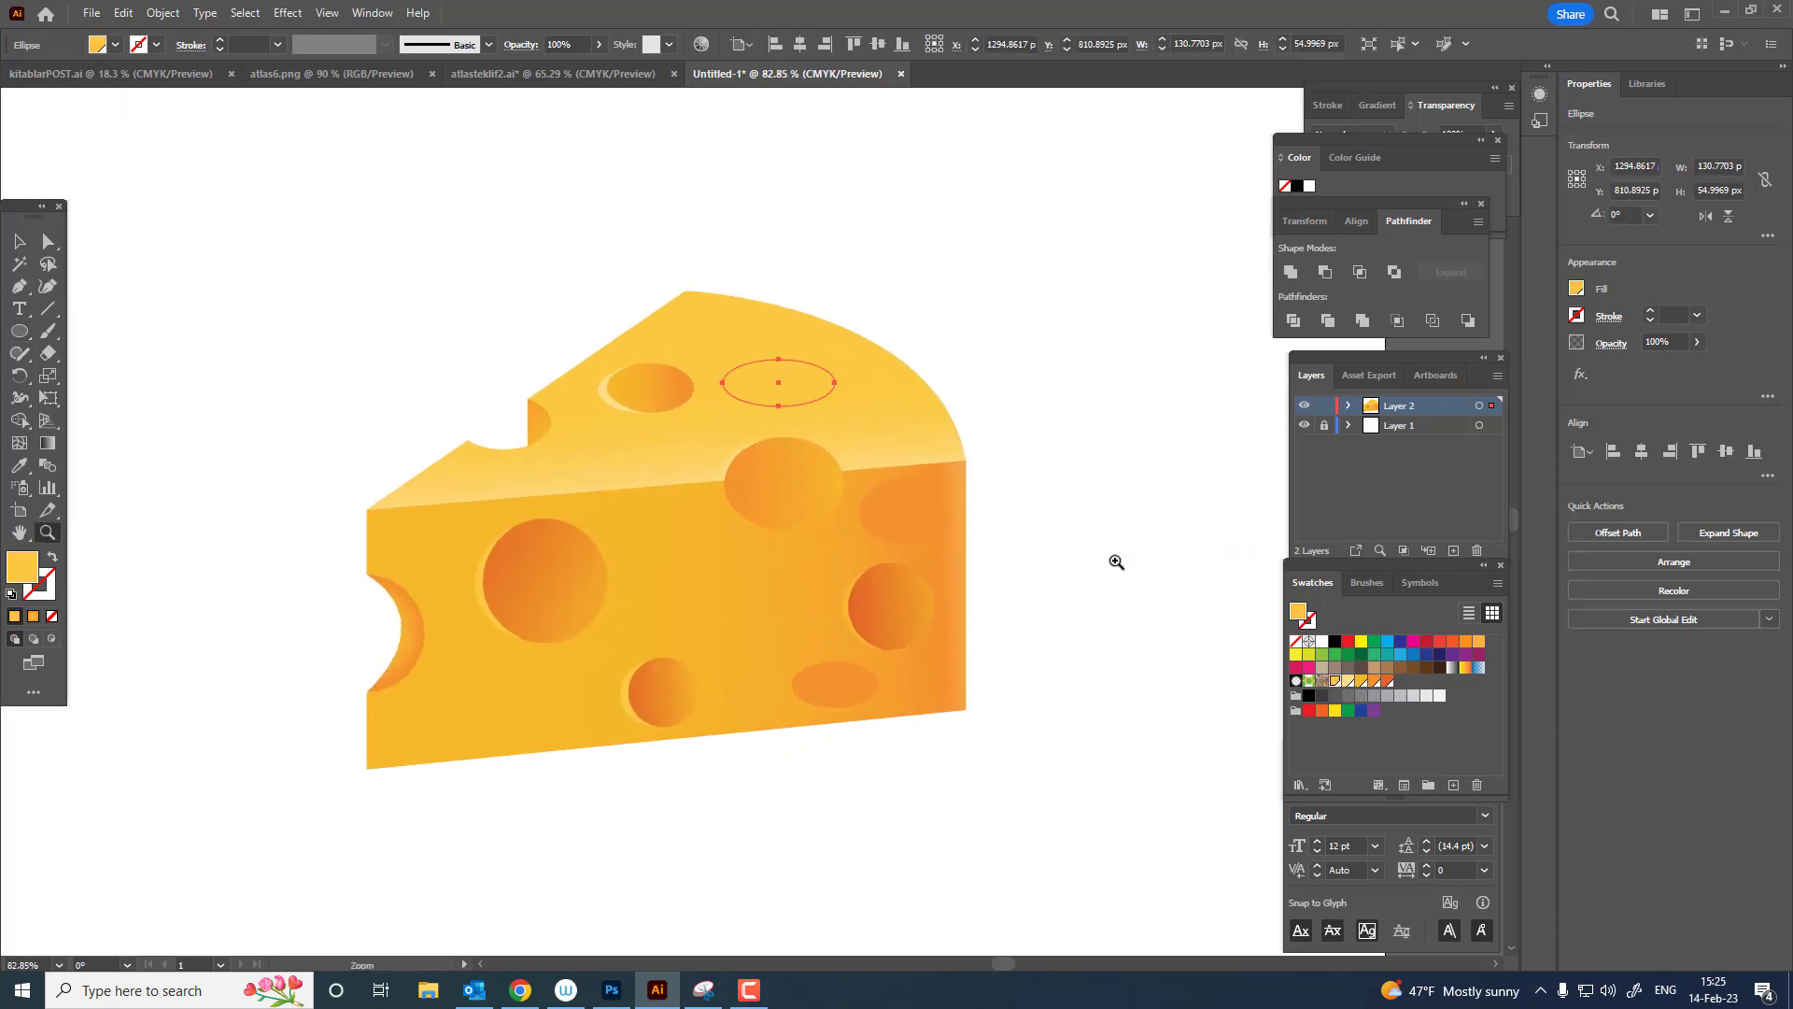
left_click(1361, 682)
Add two small golden yellow ellipses to the top face, one near its right edge and one about 73 by 31 px below the shaded hole.
left_click_drag(898, 394, 730, 398)
left_click_drag(719, 394, 904, 463)
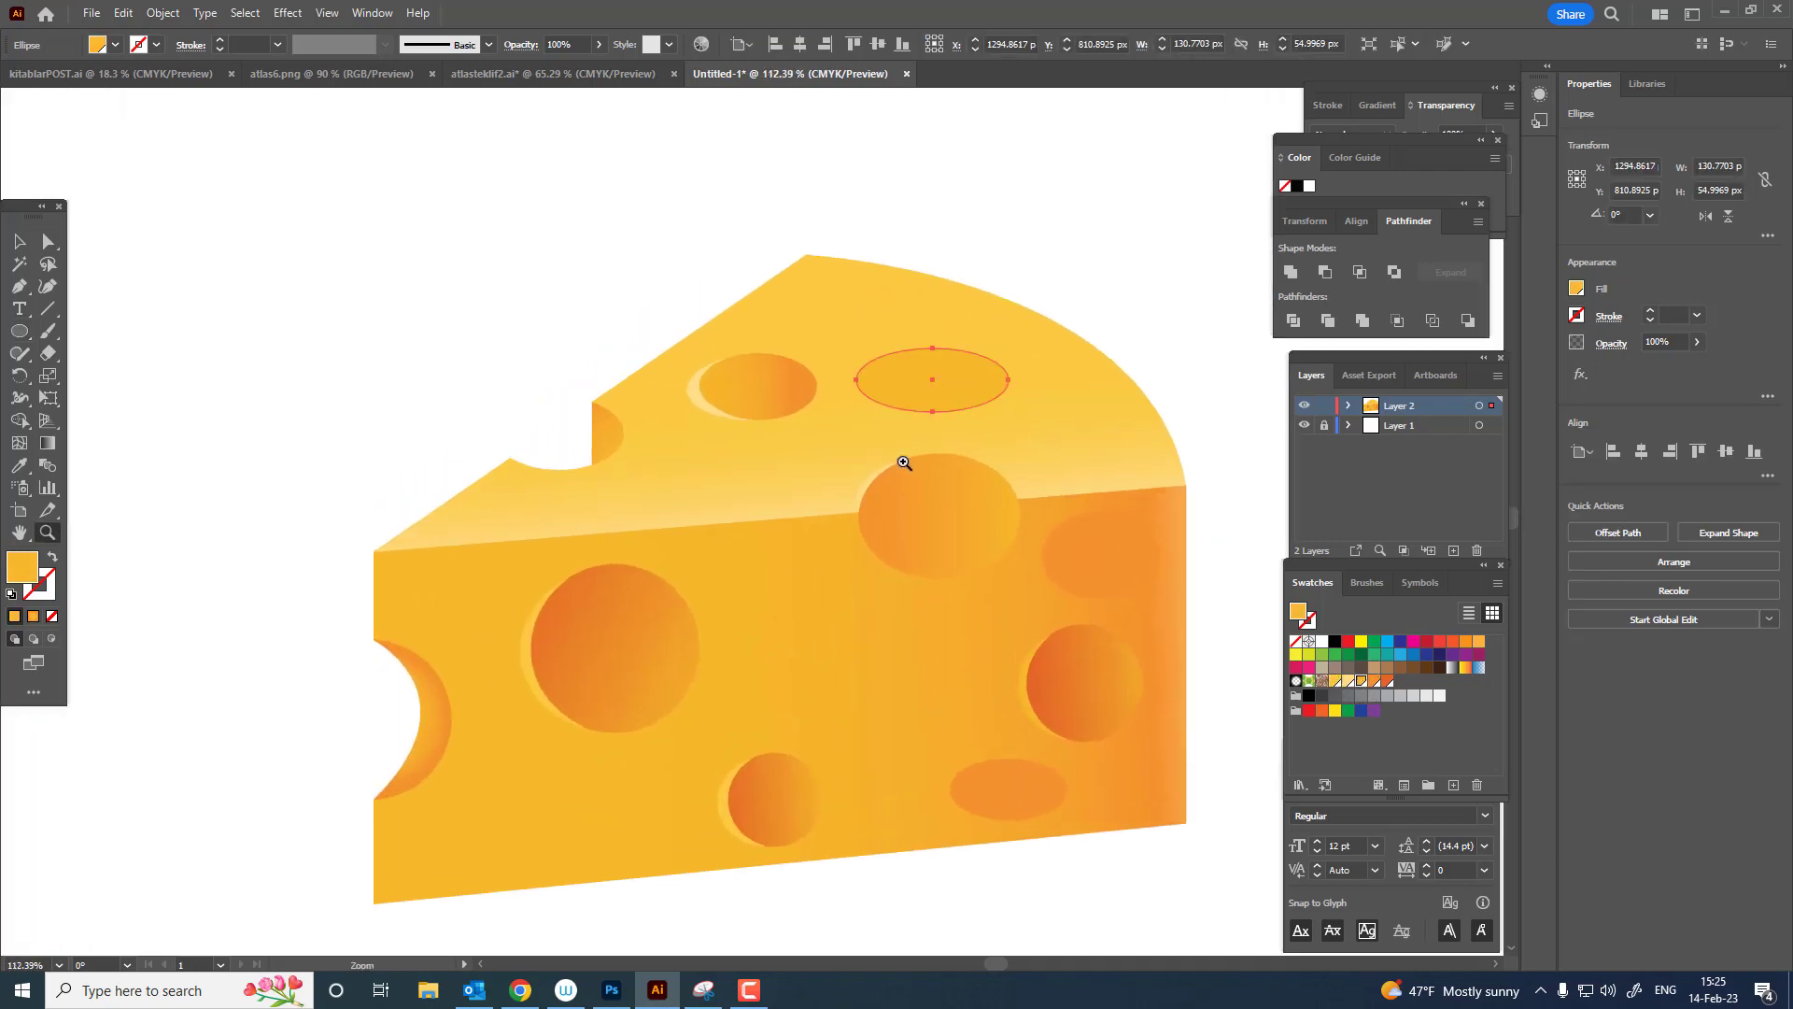
left_click(19, 331)
left_click_drag(1011, 406, 1083, 431)
left_click_drag(645, 439, 728, 464)
left_click_drag(700, 405, 580, 448)
left_click(23, 242)
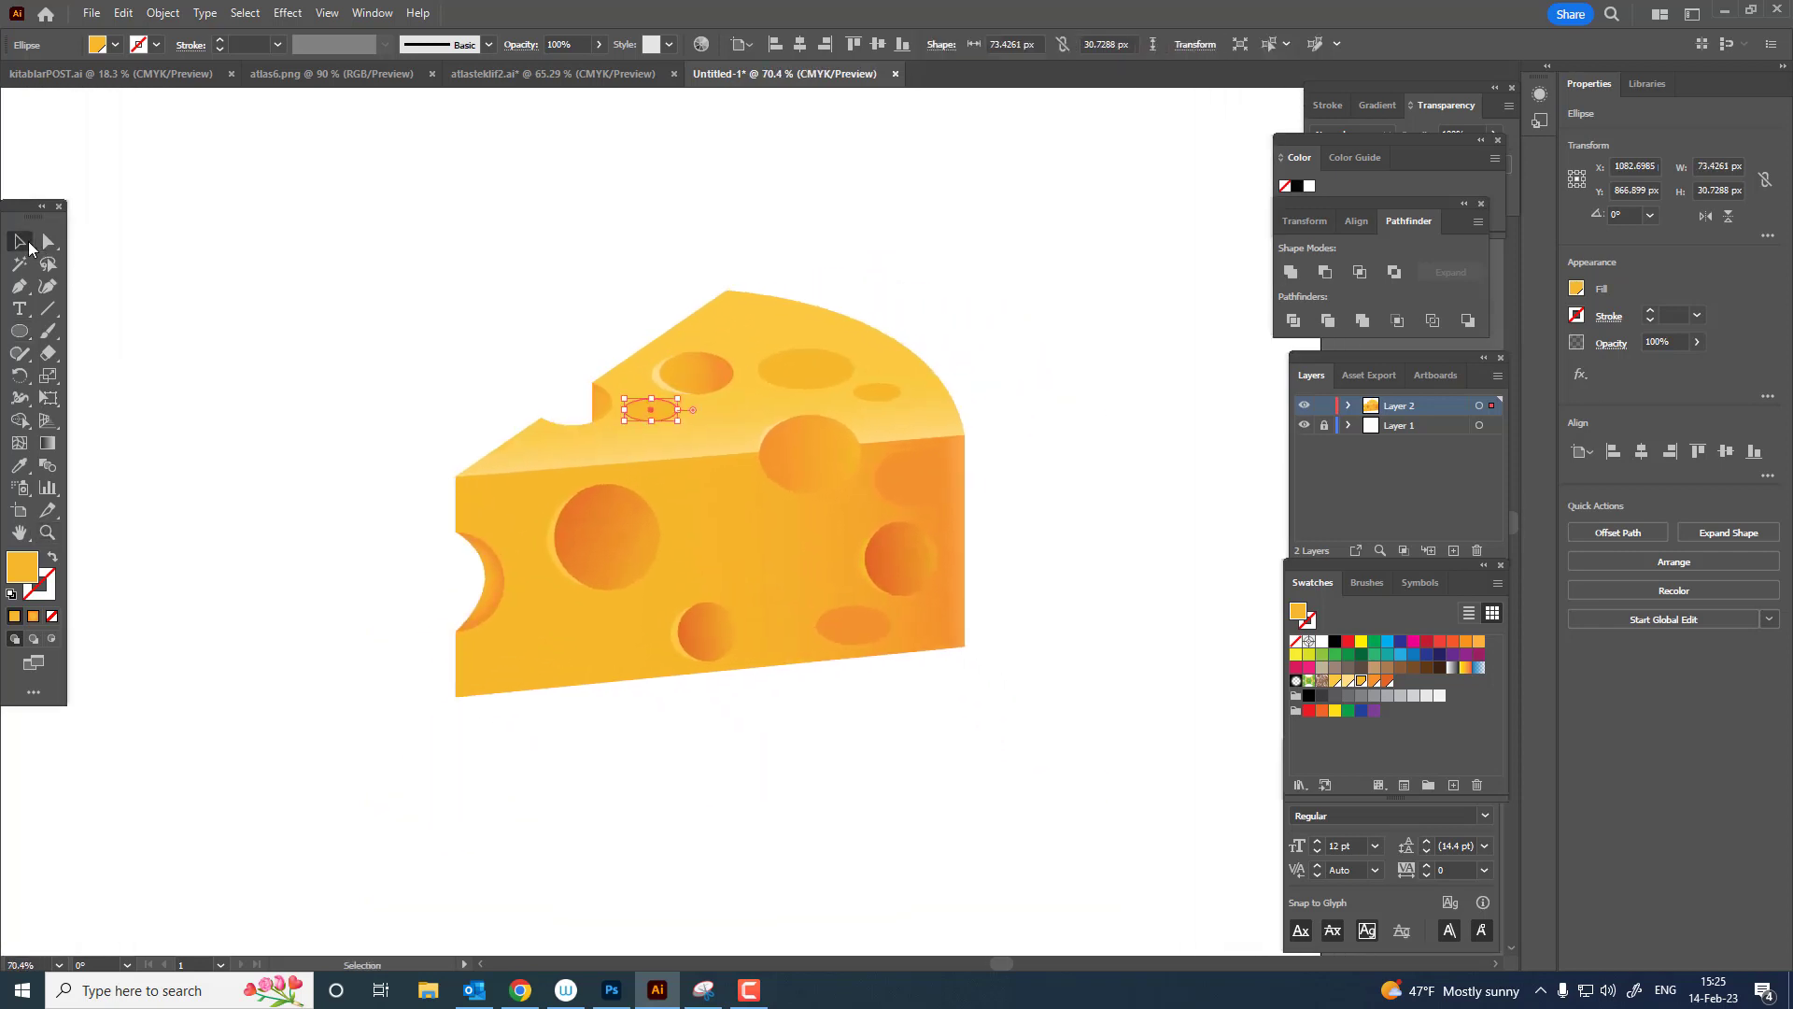
left_click(381, 489)
left_click_drag(769, 706, 733, 665)
left_click_drag(854, 614, 881, 648)
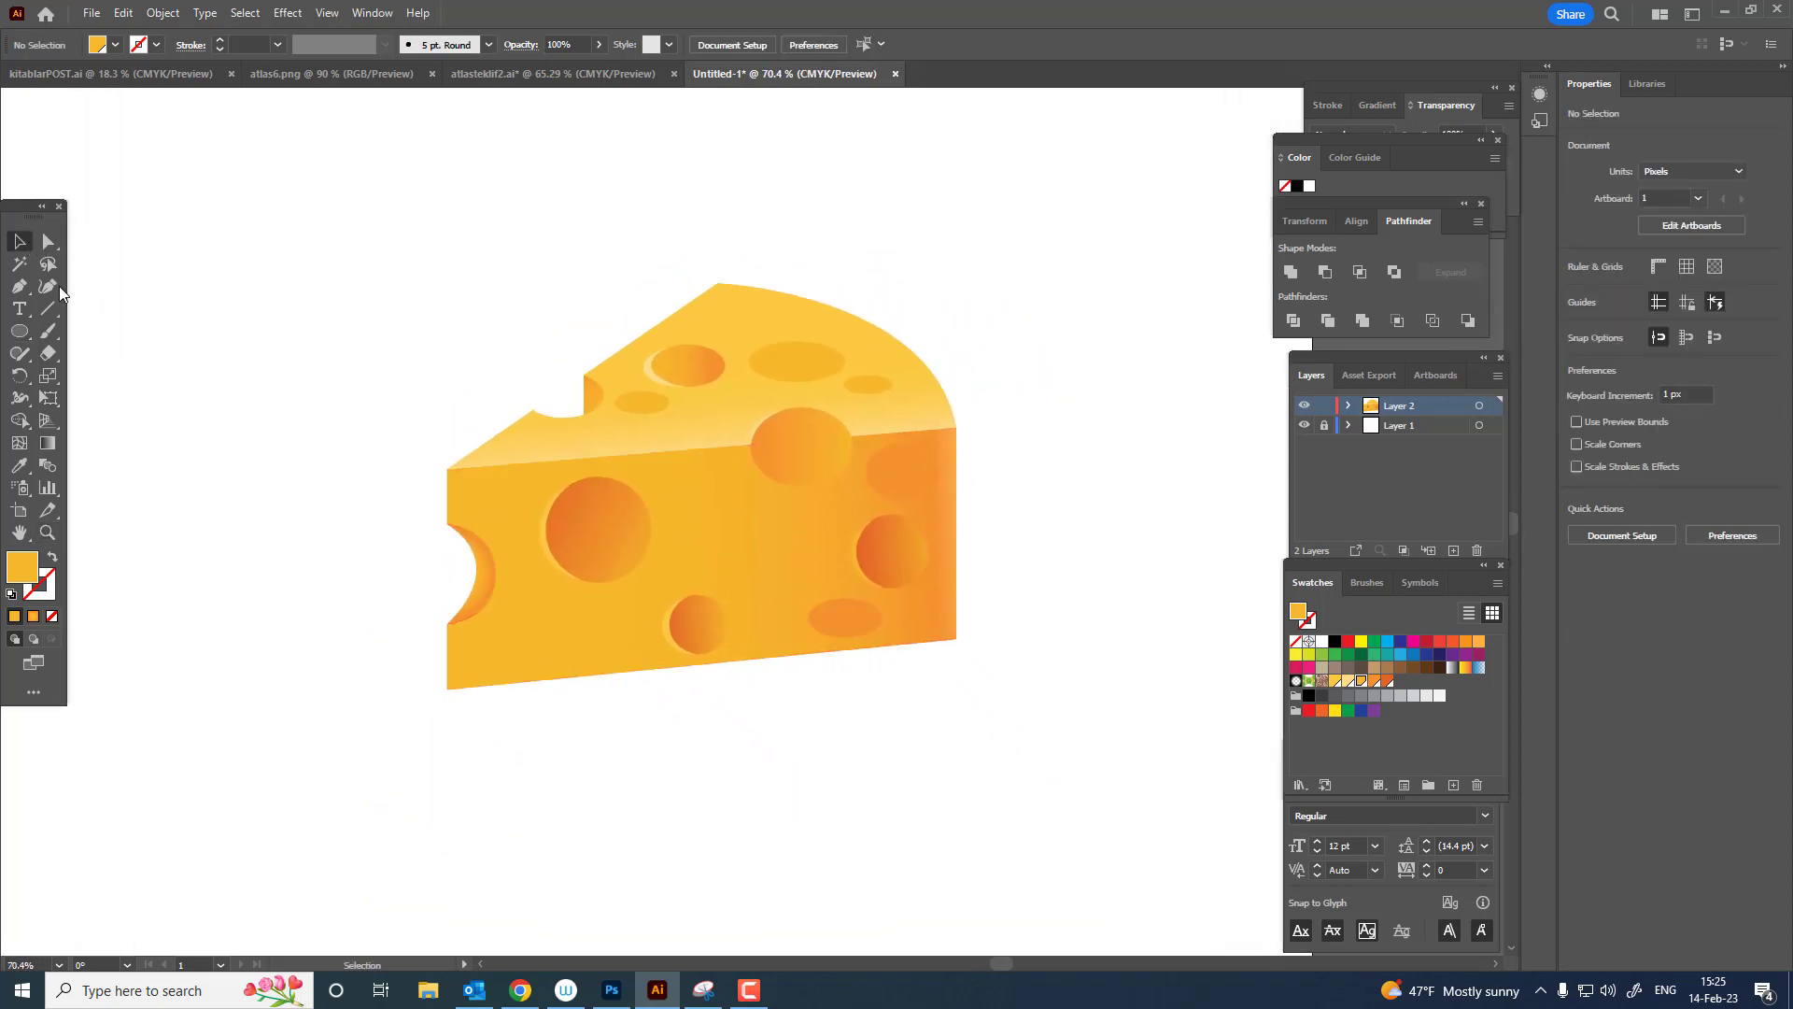
key("z")
left_click_drag(903, 360, 917, 372)
left_click(16, 246)
scroll(976, 327, "up", 5)
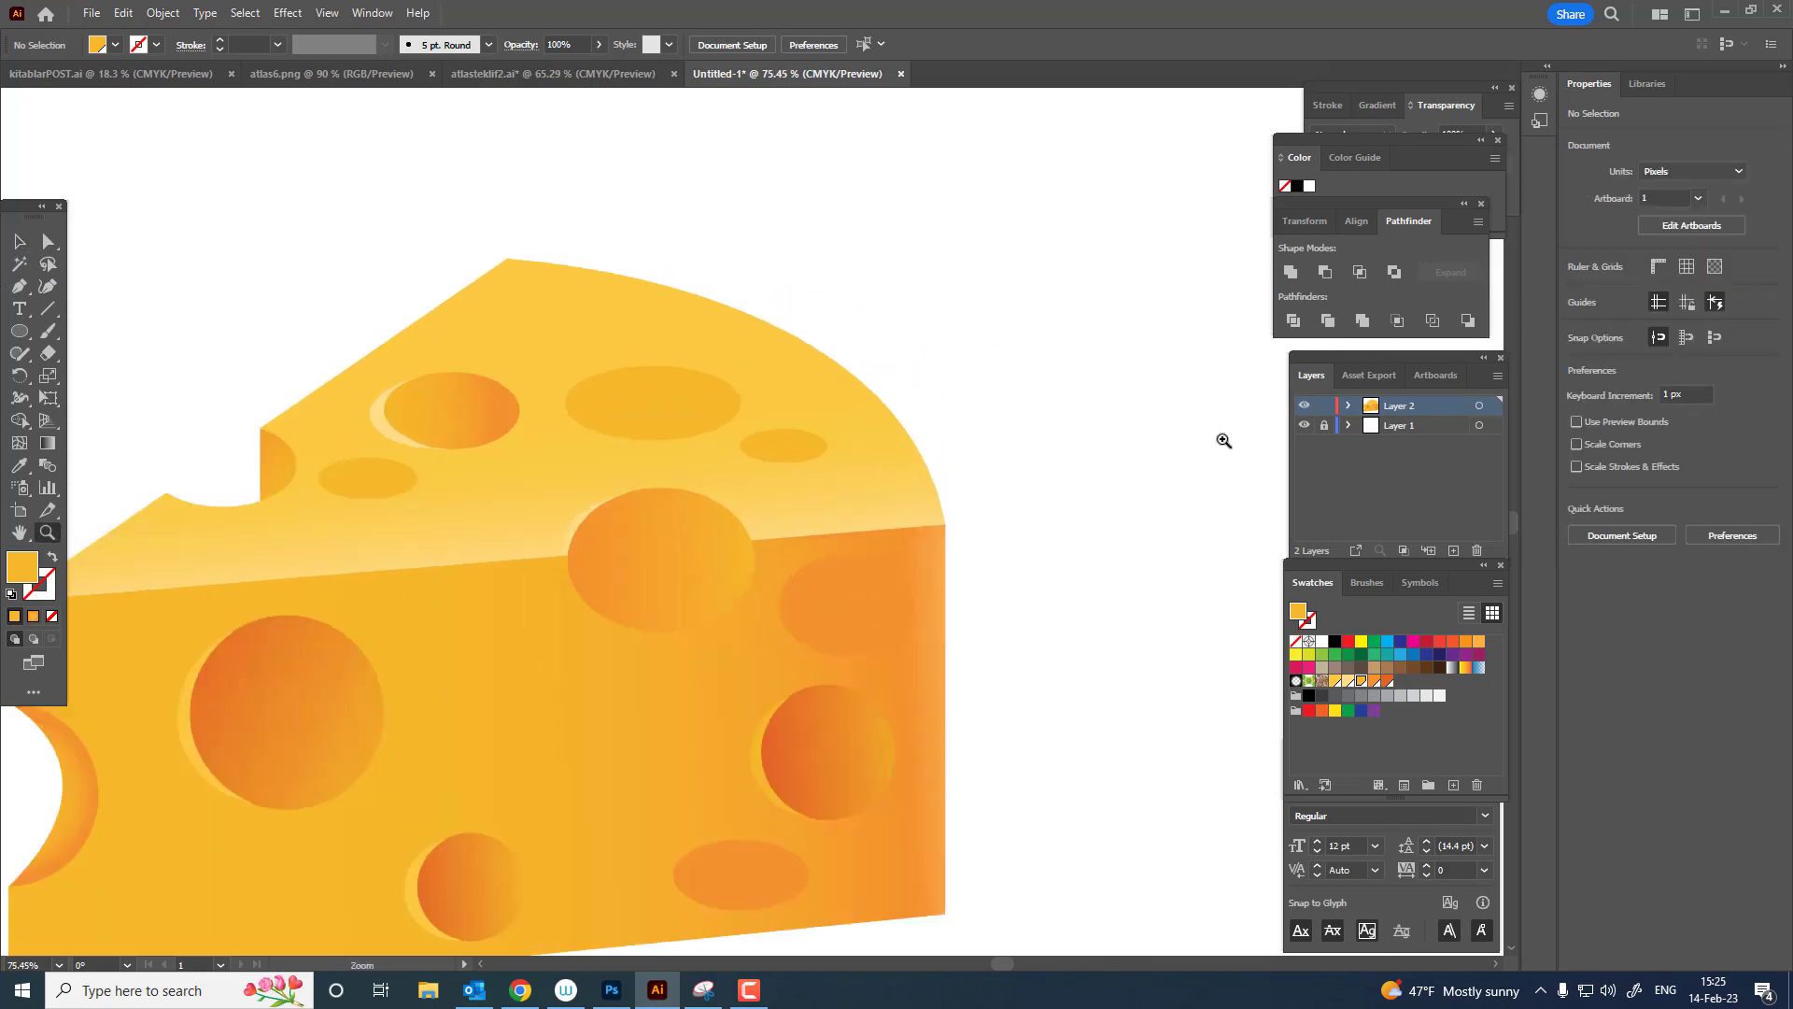
left_click(27, 290)
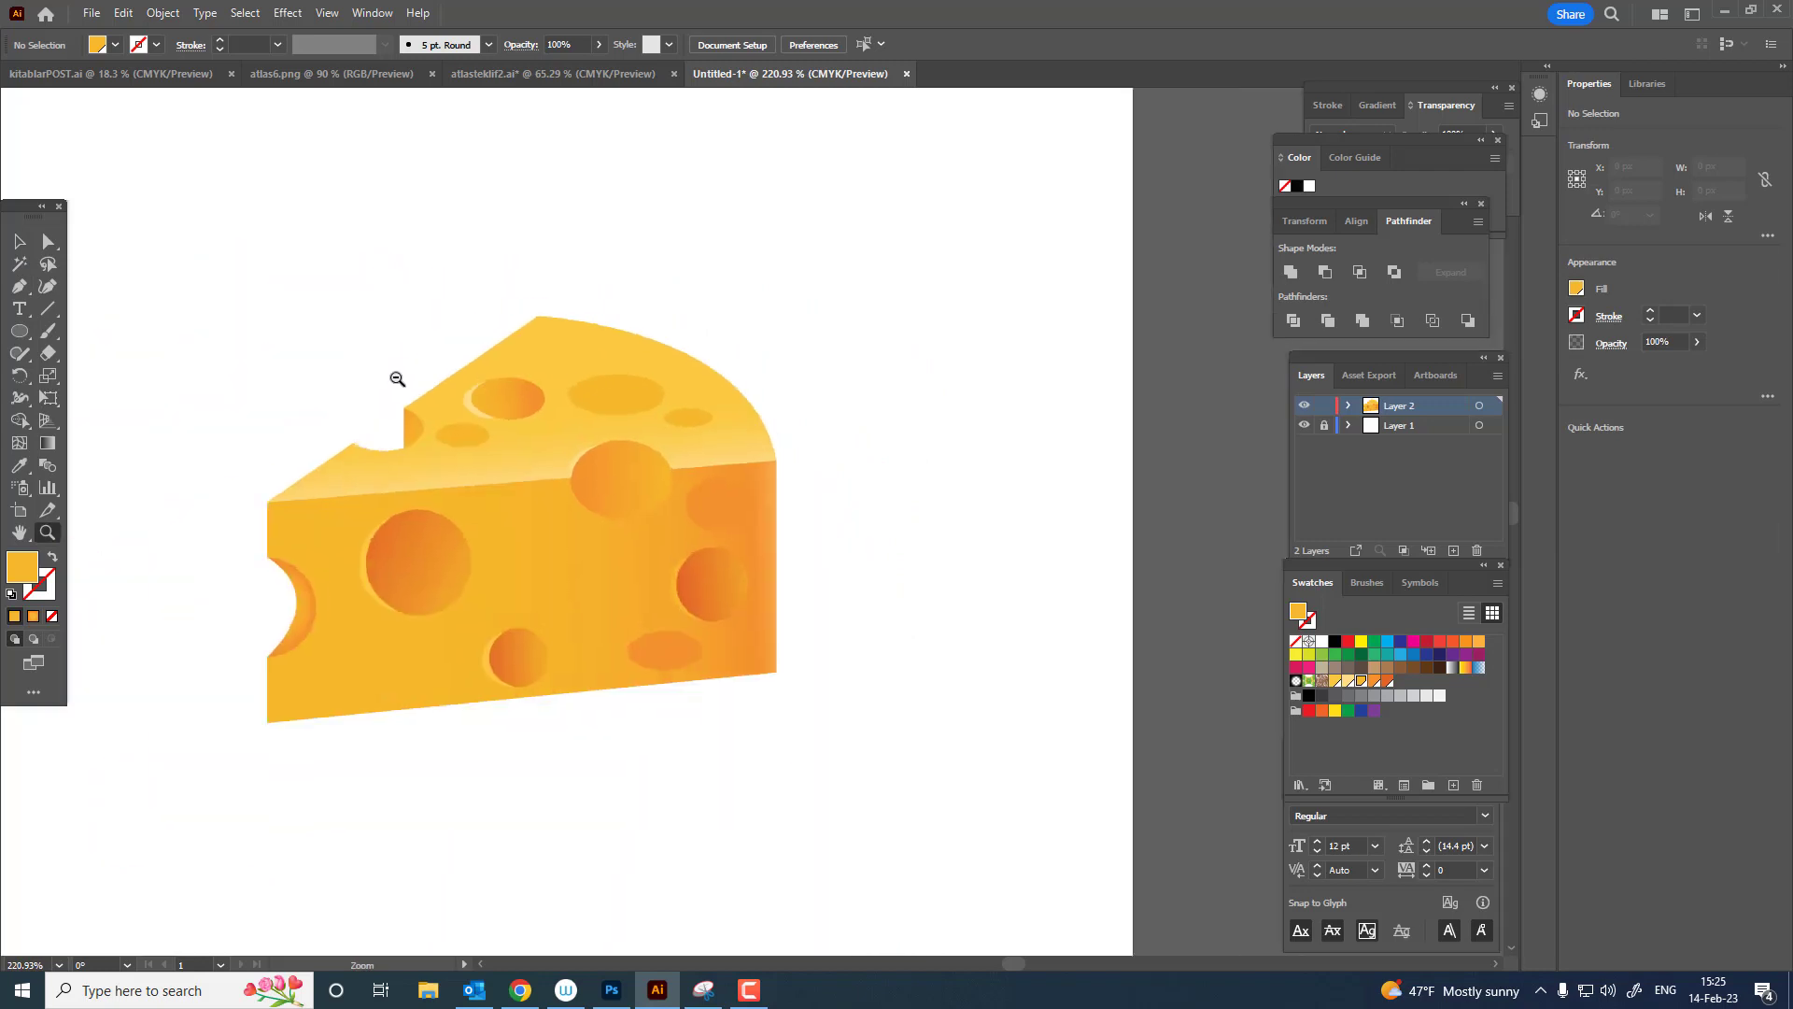
scroll(392, 381, "down", 5)
Group all the cheese shapes and centre the group horizontally and vertically on the artboard.
key("v")
left_click_drag(137, 290, 892, 792)
left_click(163, 12)
left_click(203, 123)
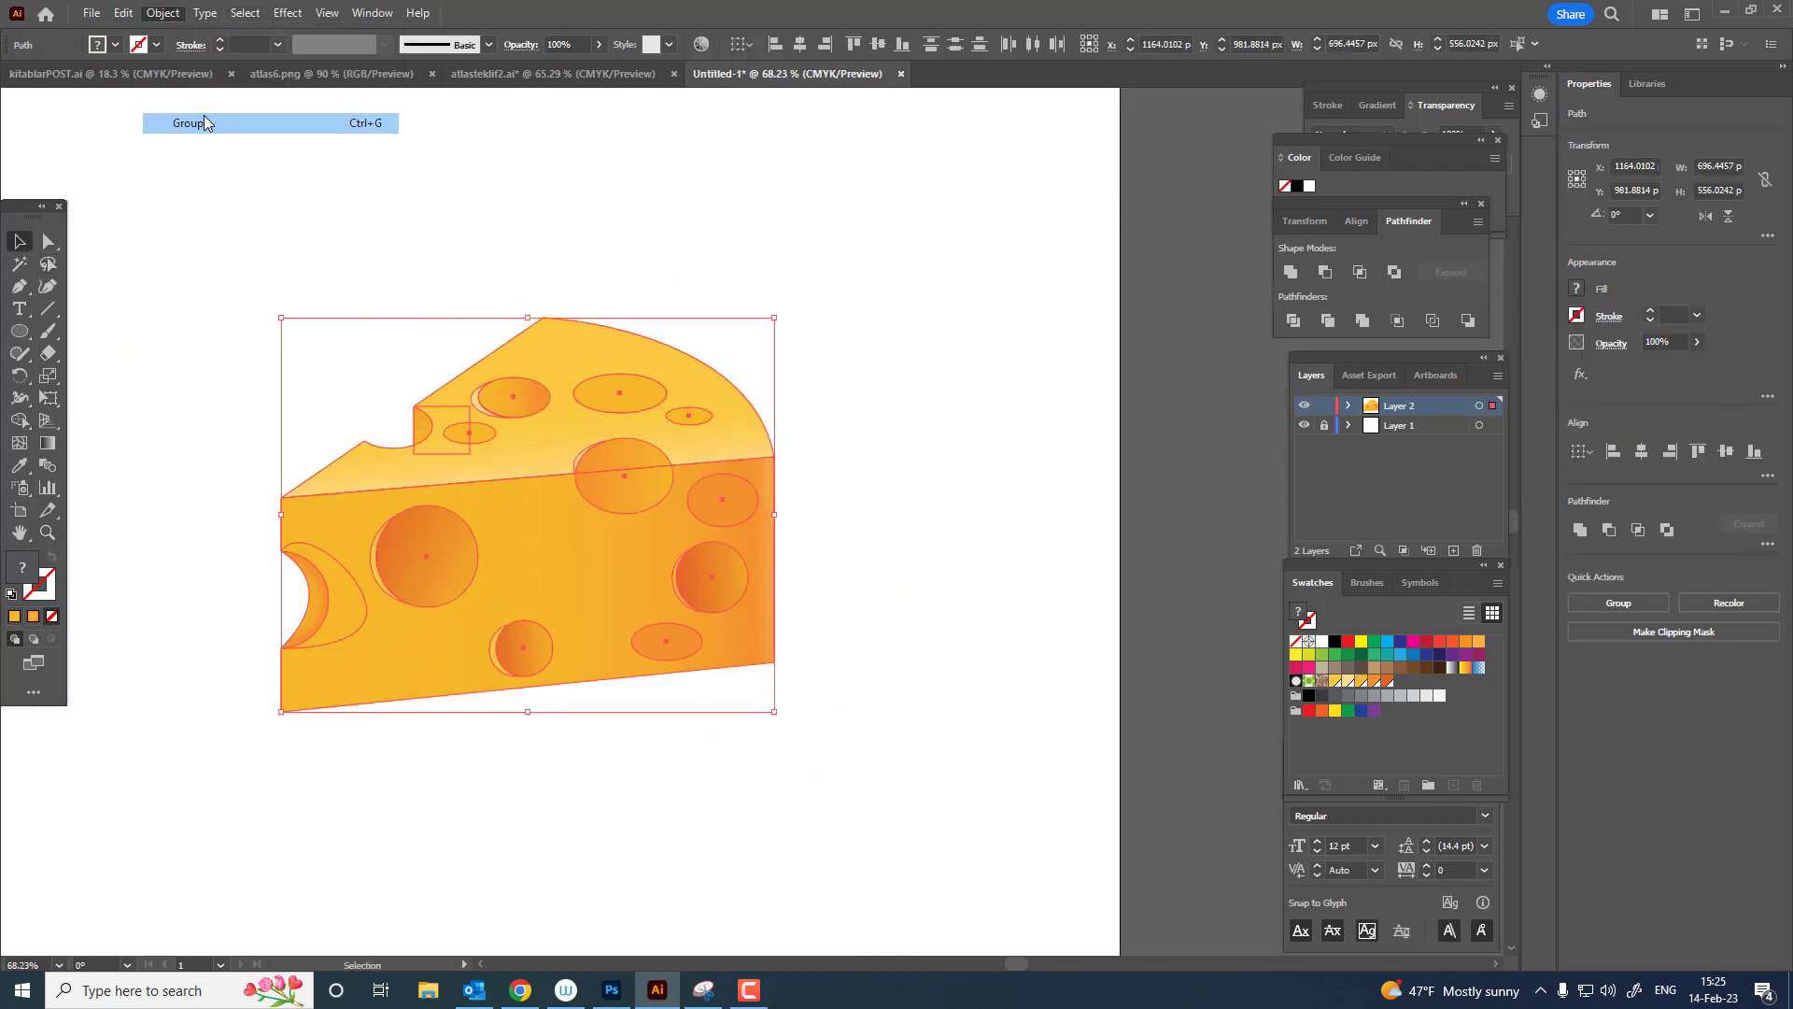
left_click(807, 43)
left_click(876, 44)
left_click_drag(665, 393, 999, 377)
left_click(1104, 529)
key("z")
left_click_drag(1044, 543, 1084, 548)
left_click_drag(1081, 546, 1142, 586)
left_click_drag(1100, 573, 1135, 552)
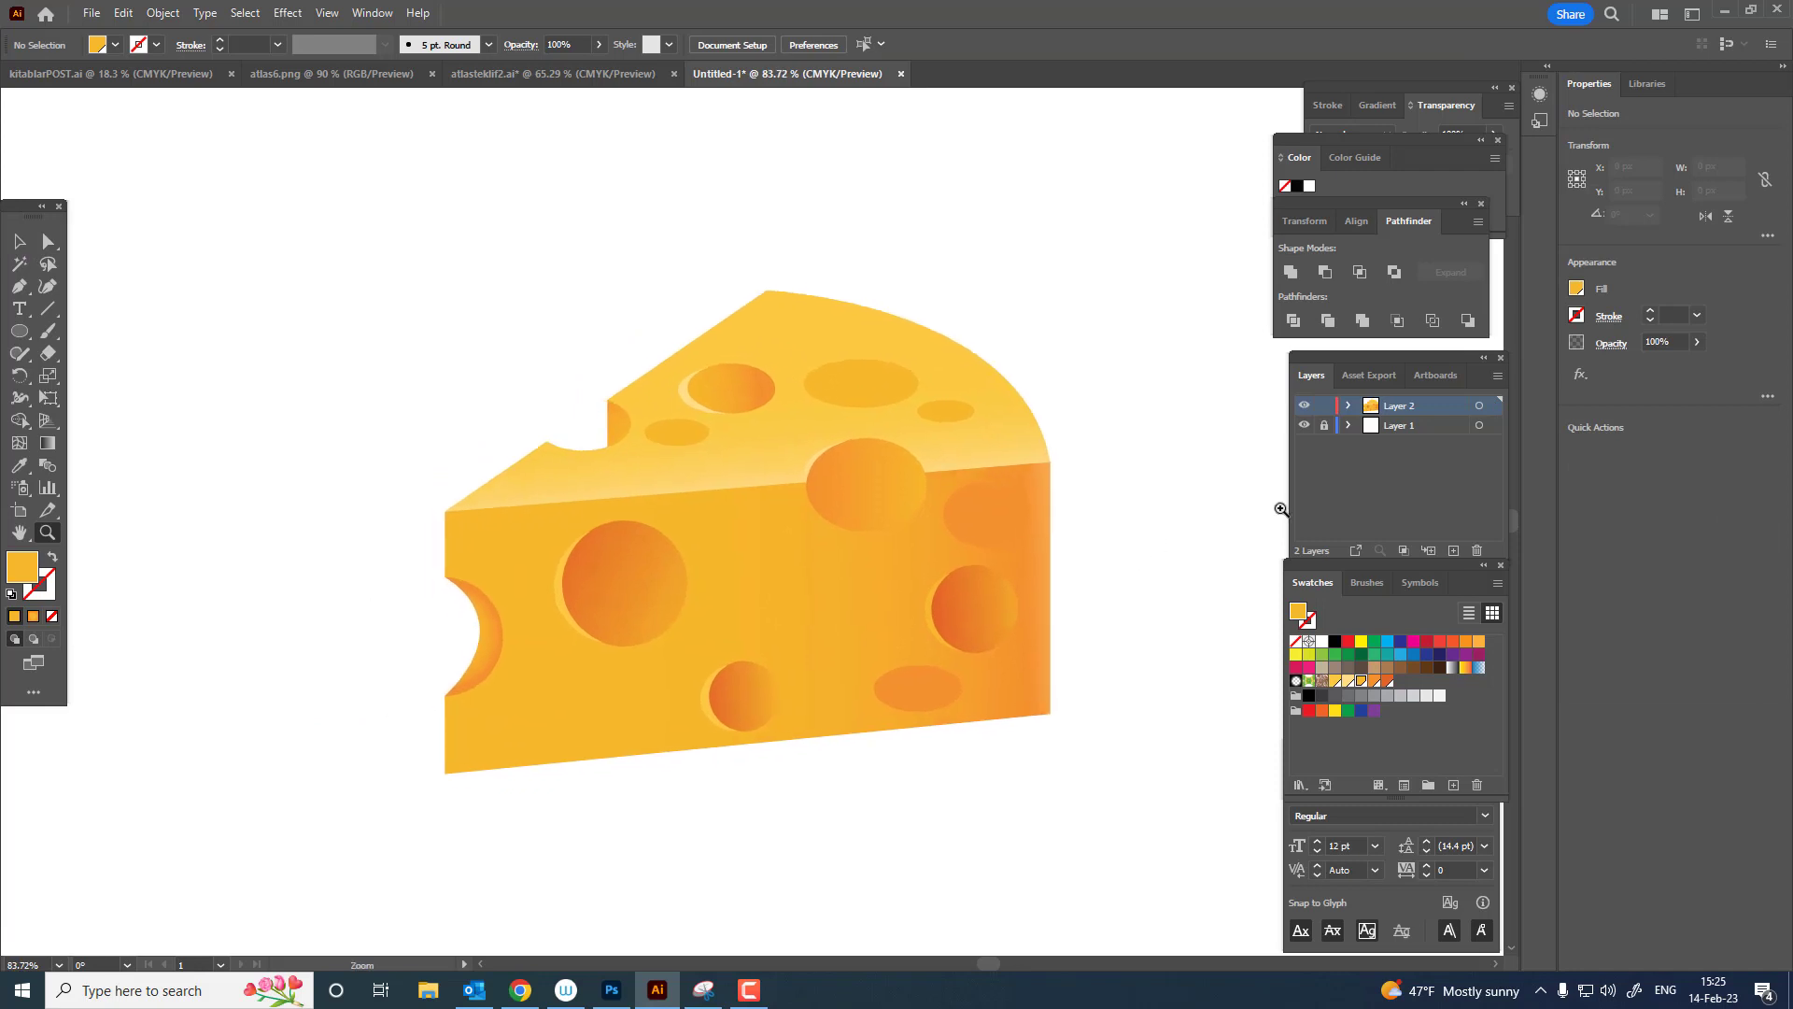